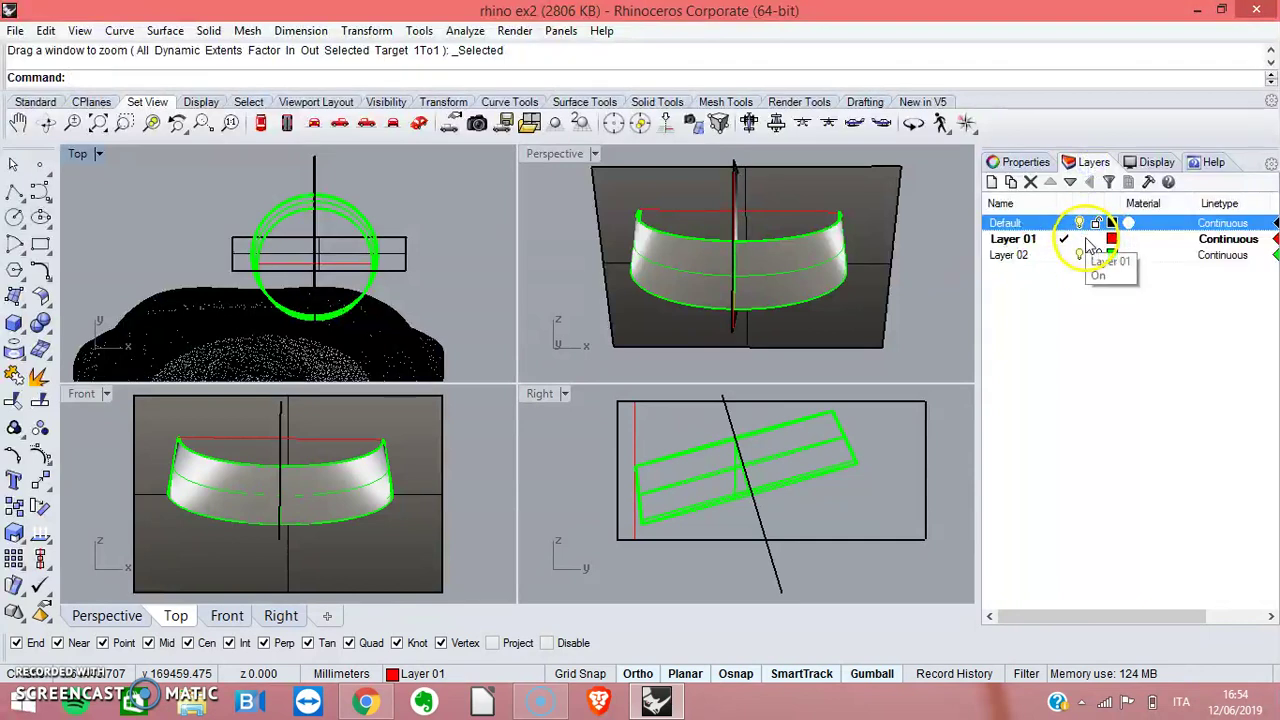
Select the L-shaped profile curve beside the mannequin's neck and frame it in the maximized Front view.
scroll(306, 285, down, 5)
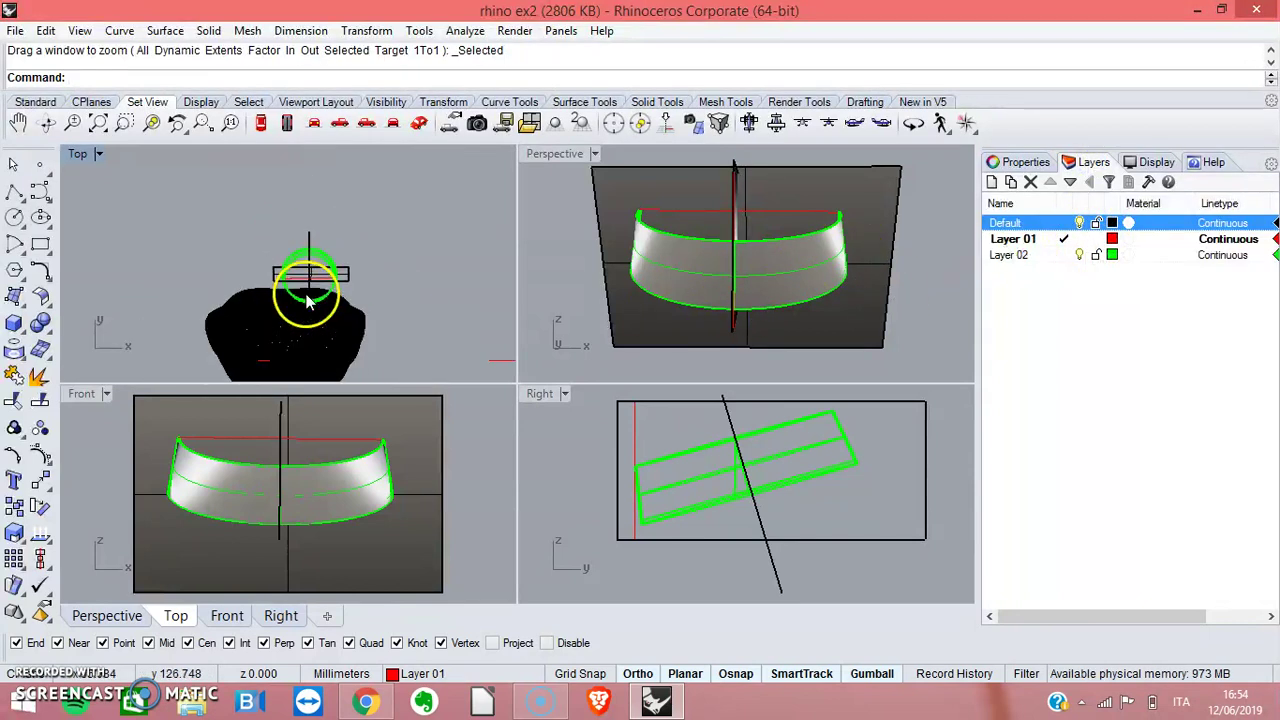
scroll(297, 357, down, 1)
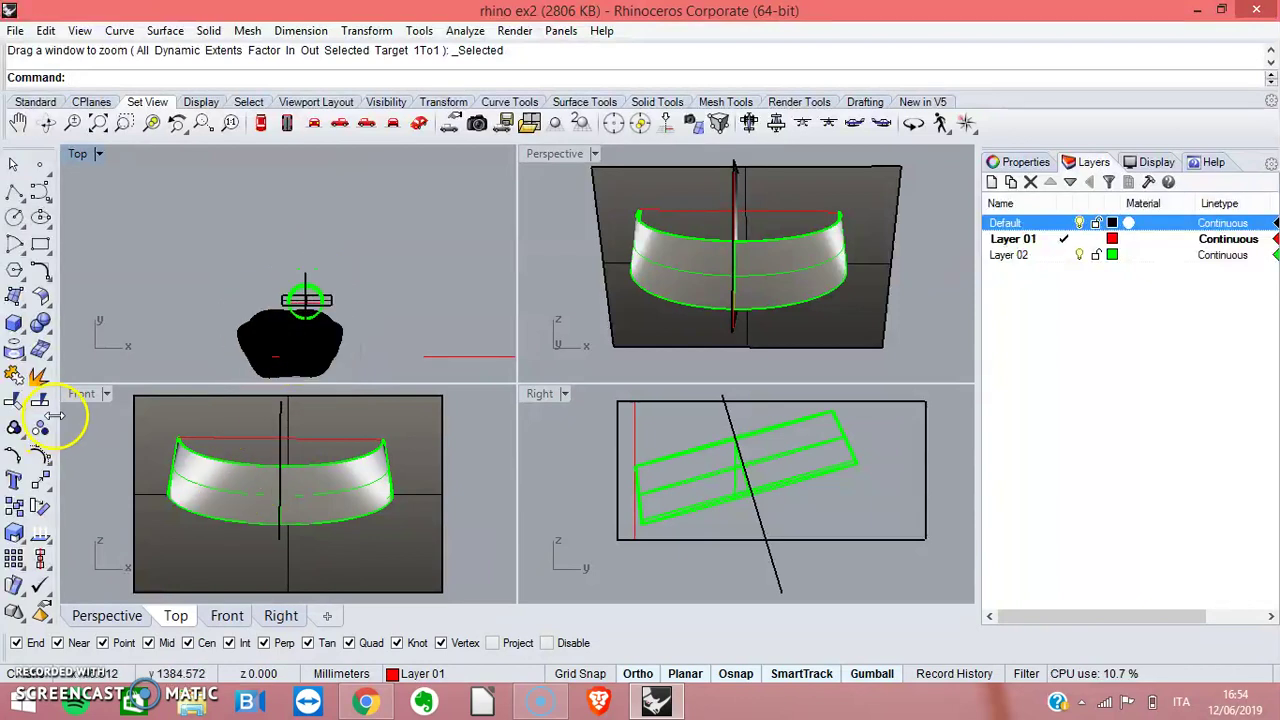
double_click(80, 395)
scroll(233, 378, down, 8)
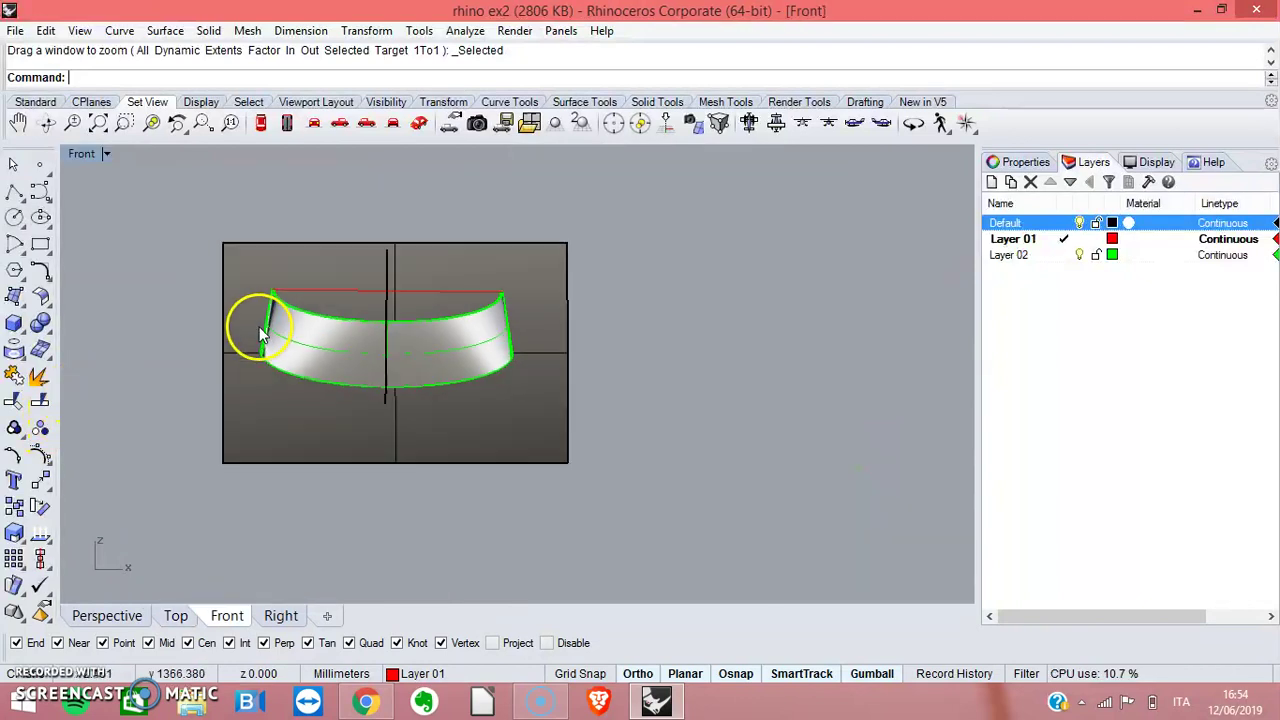
click(290, 536)
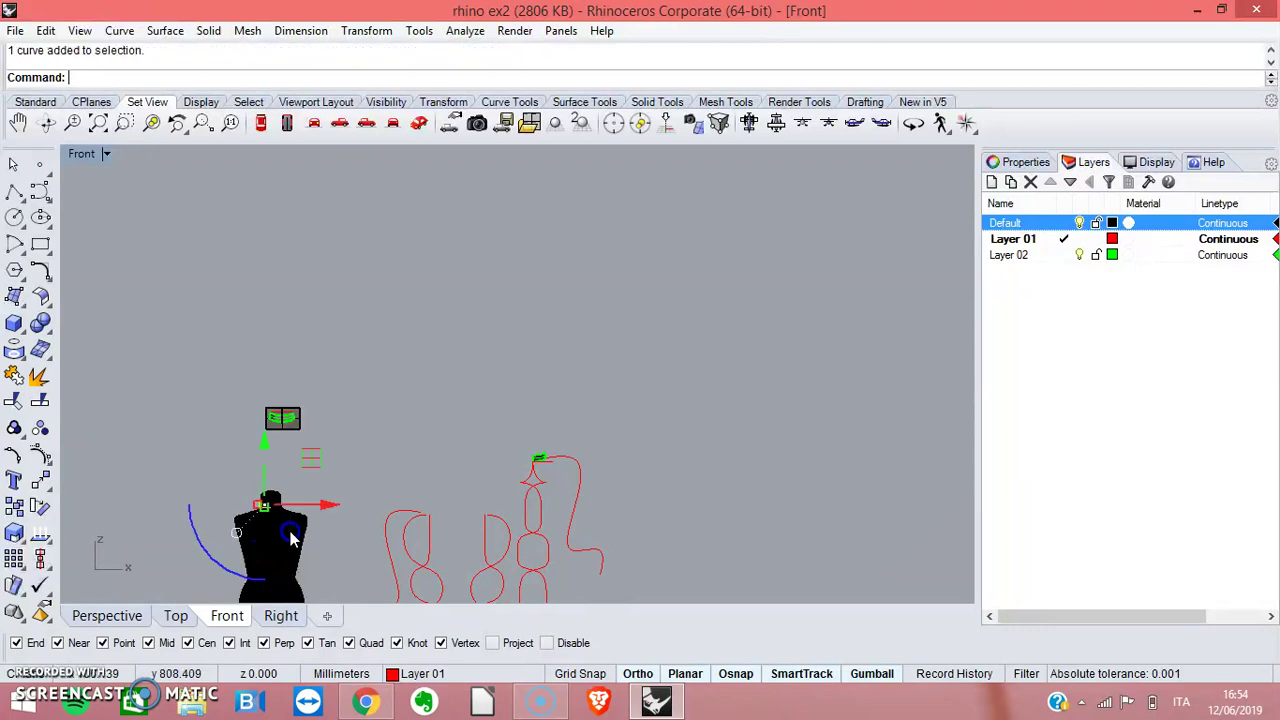
click(152, 123)
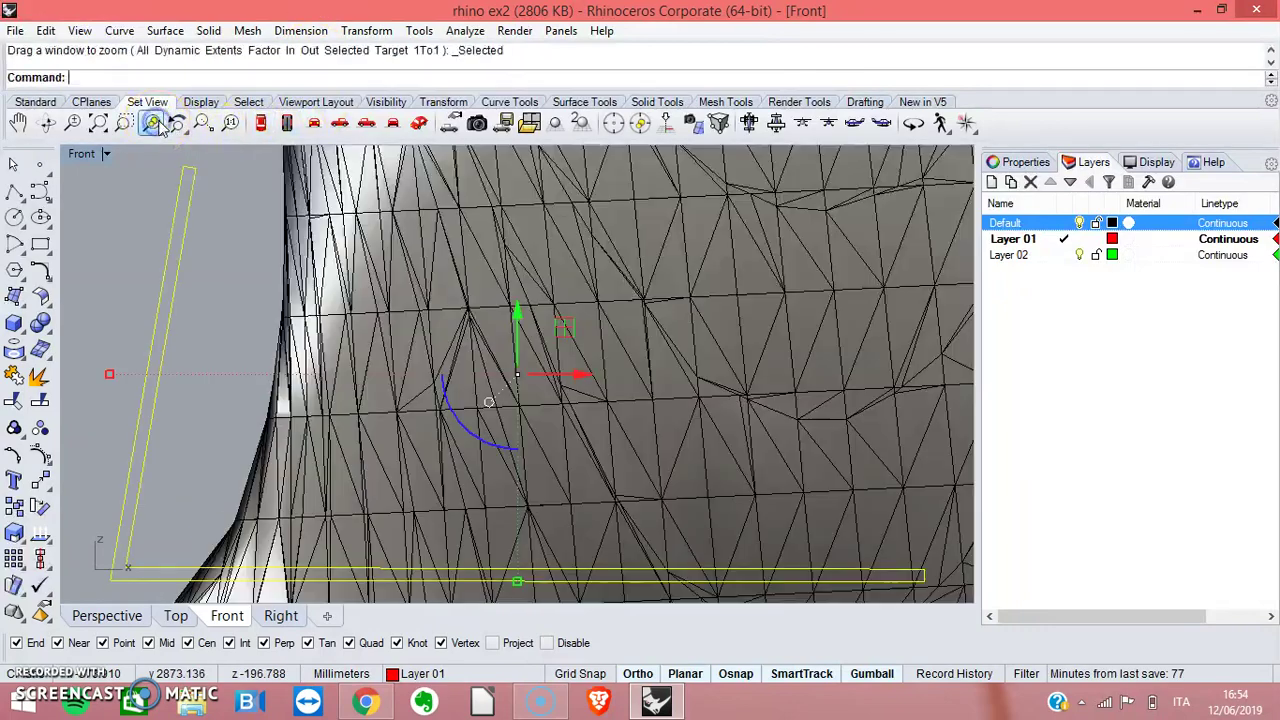
scroll(334, 357, down, 3)
scroll(486, 371, down, 3)
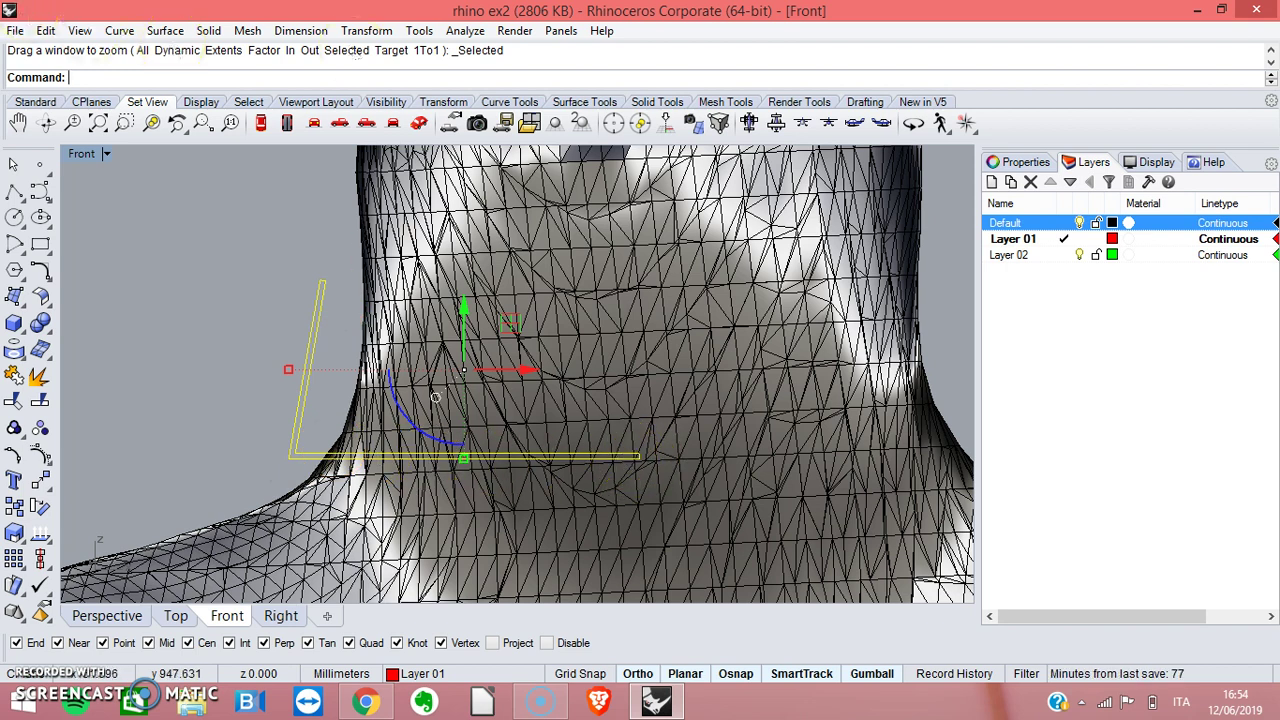
Try to offset the L-shaped neck profile curve with a distance of 1 and sharp corners.
click(119, 30)
mouse_move(160, 492)
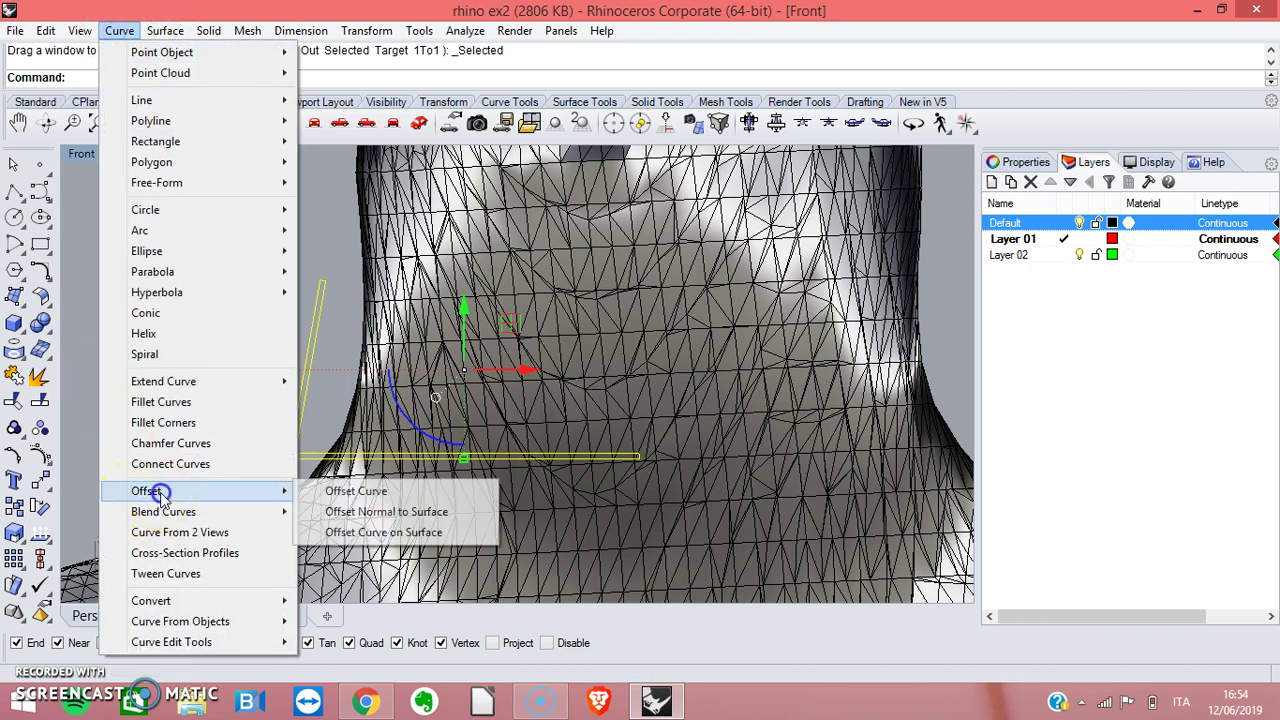
click(358, 493)
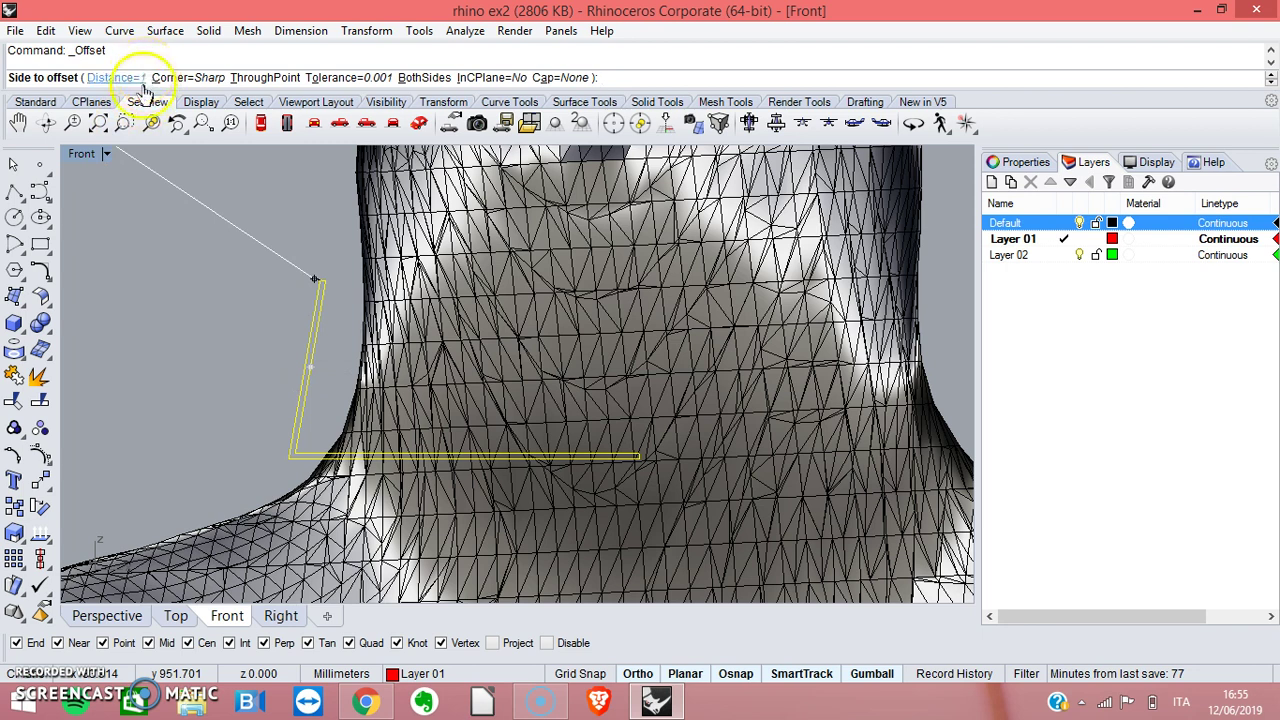
click(250, 270)
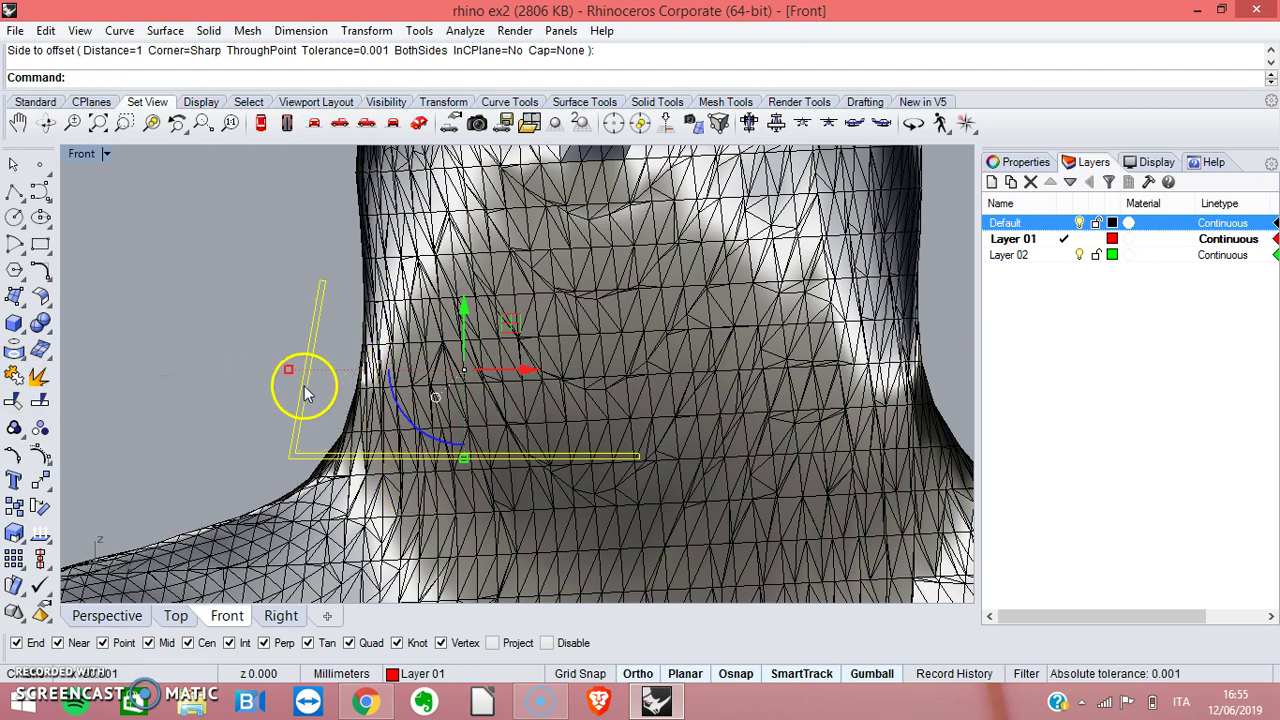
click(271, 318)
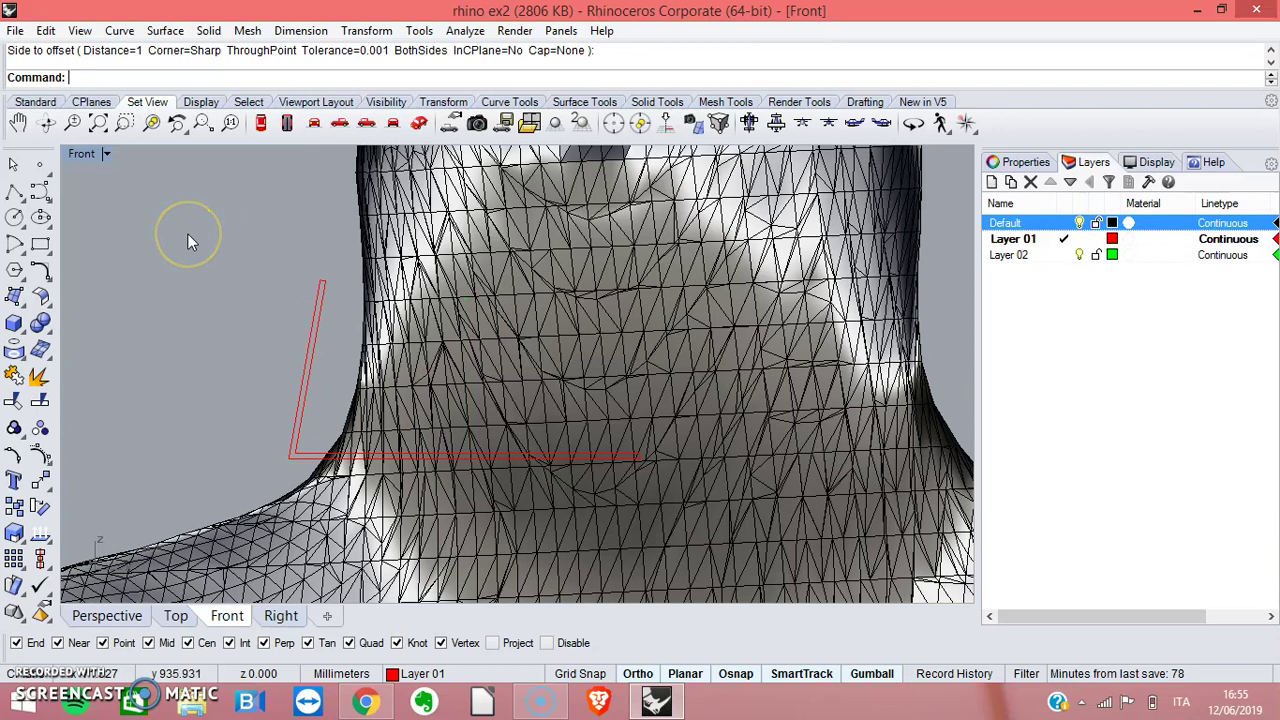
Revolve the L-shaped profile about an axis through the two corners of its inner end, with a start angle of 360.
click(172, 210)
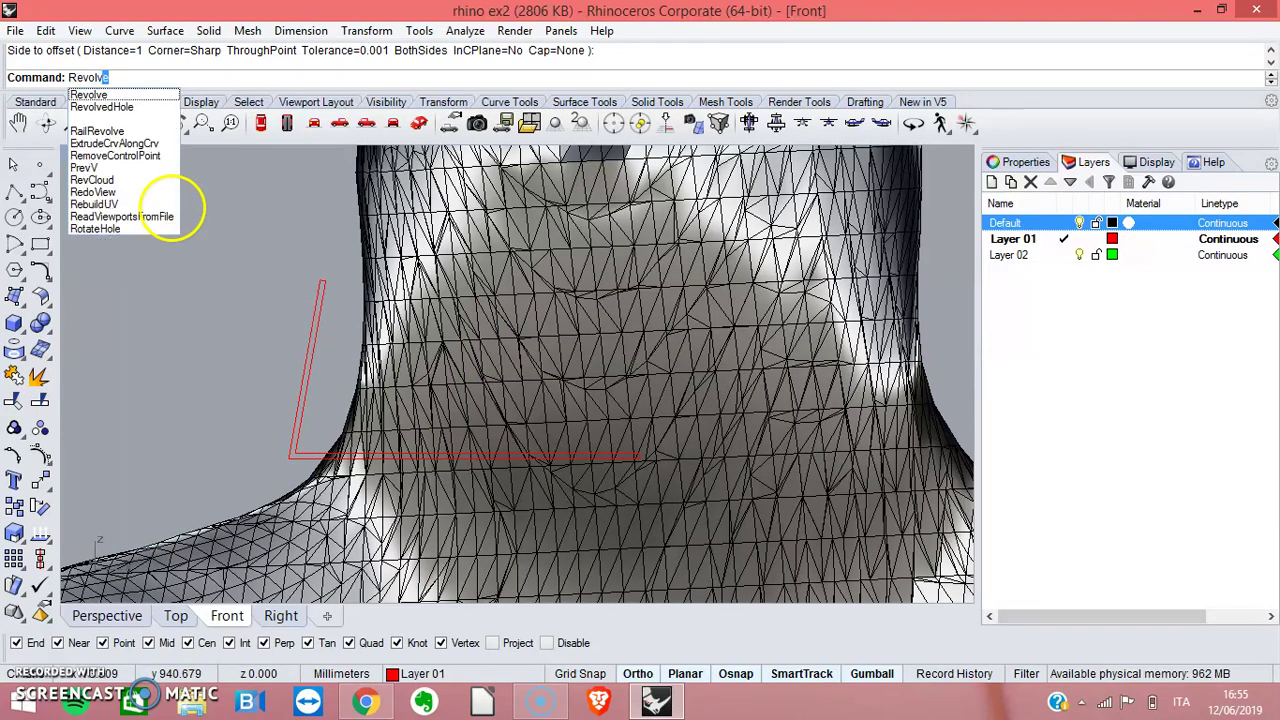
click(121, 93)
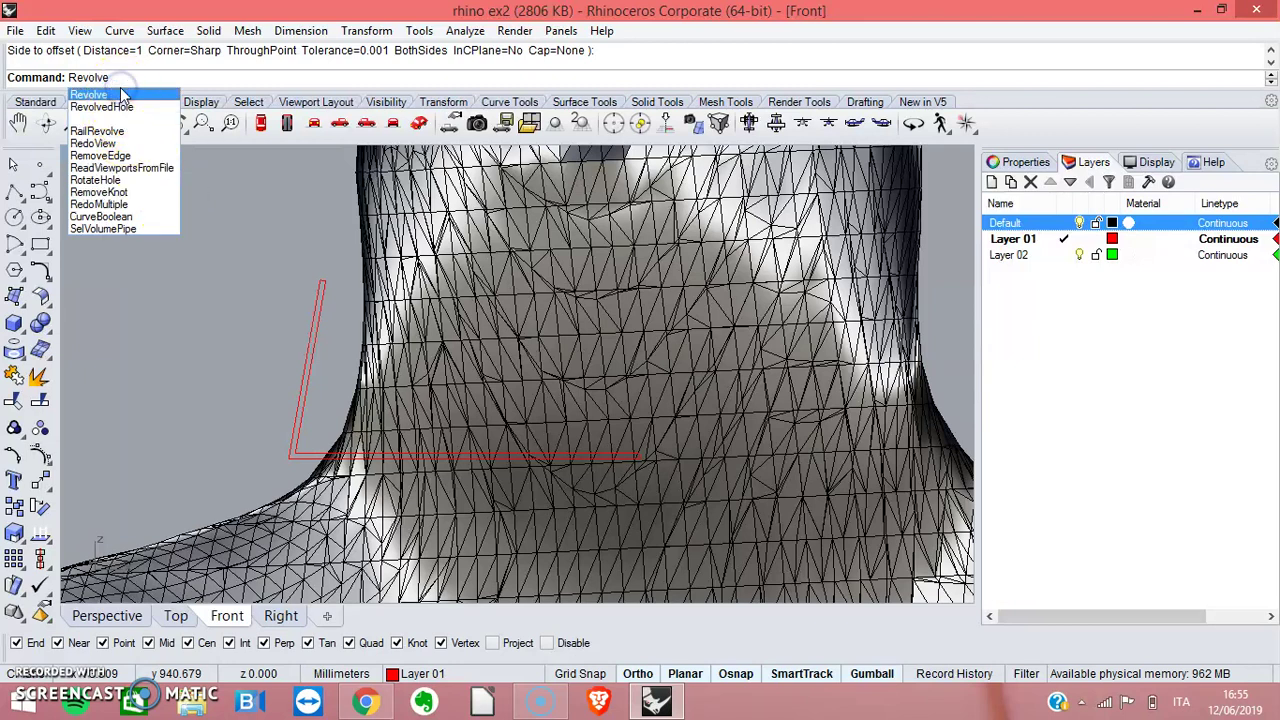
click(314, 355)
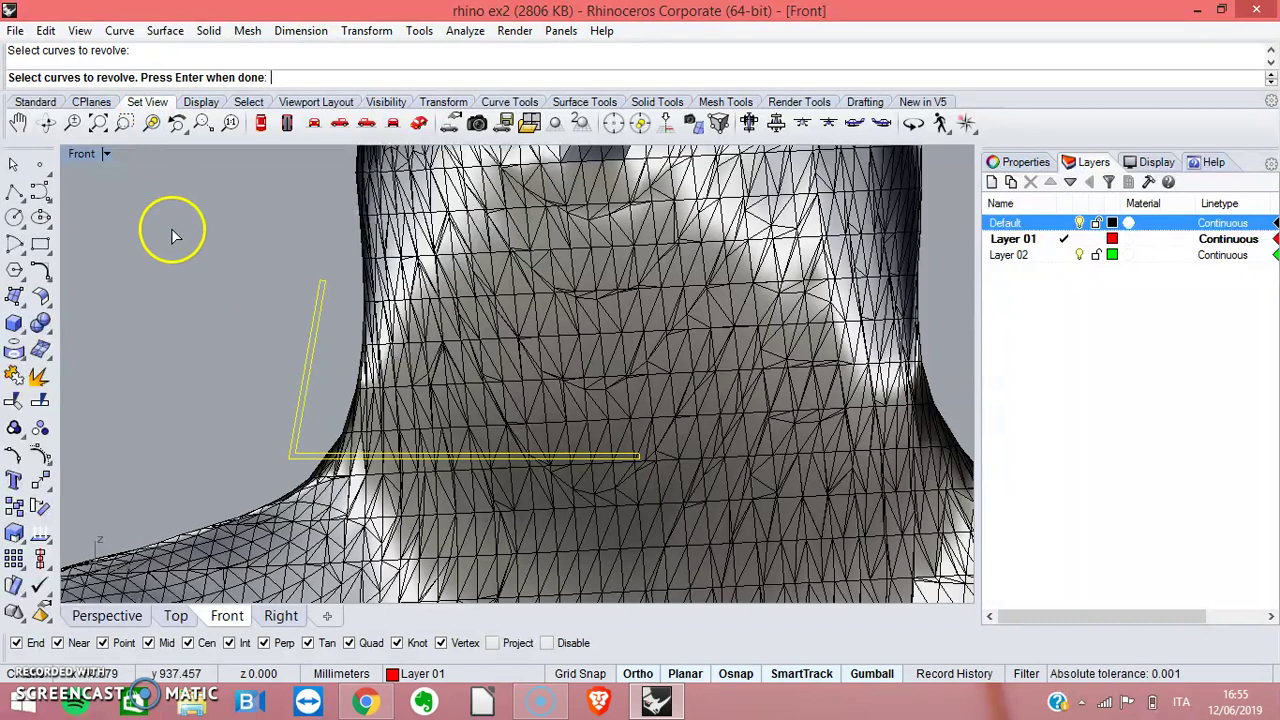
click(268, 252)
key(Return)
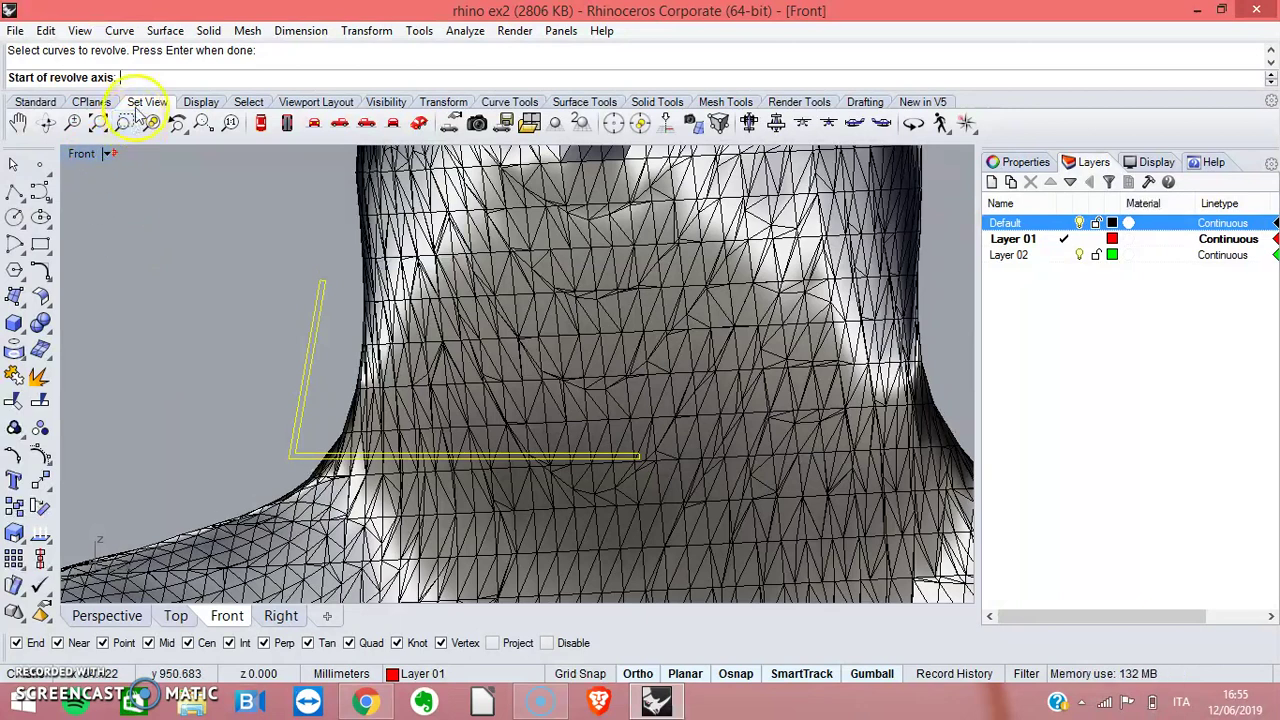
click(638, 453)
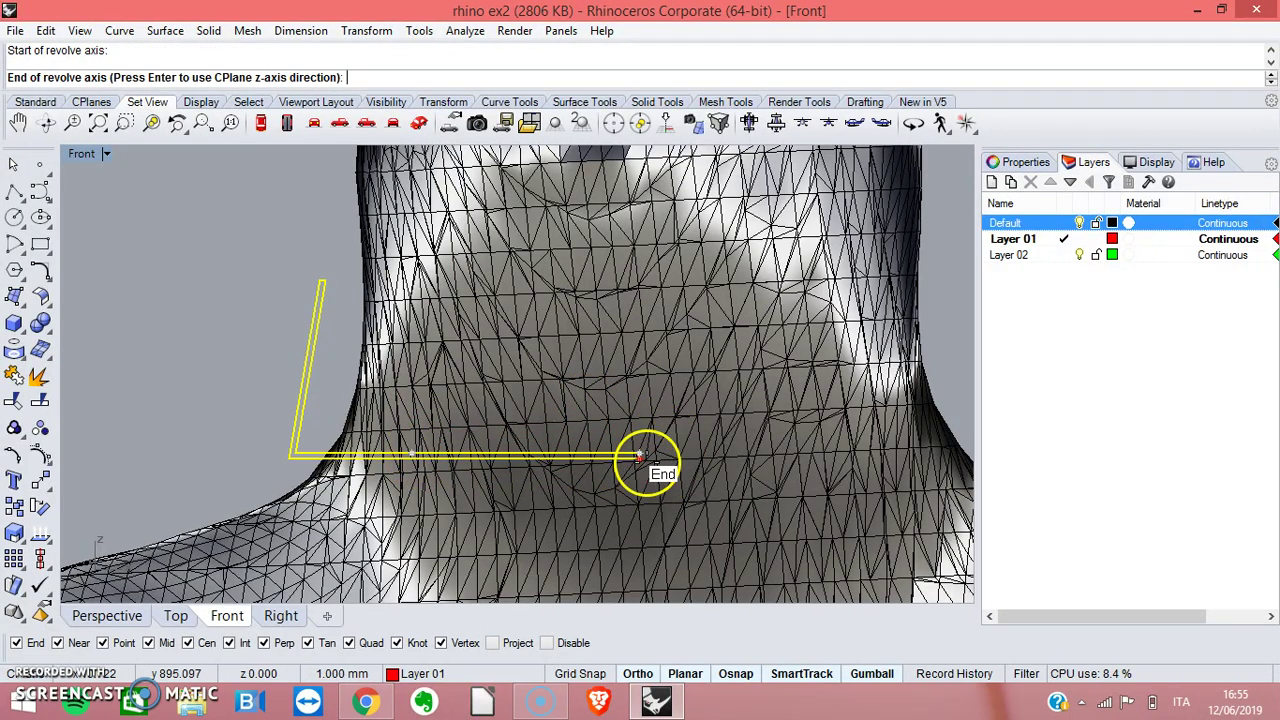
click(638, 456)
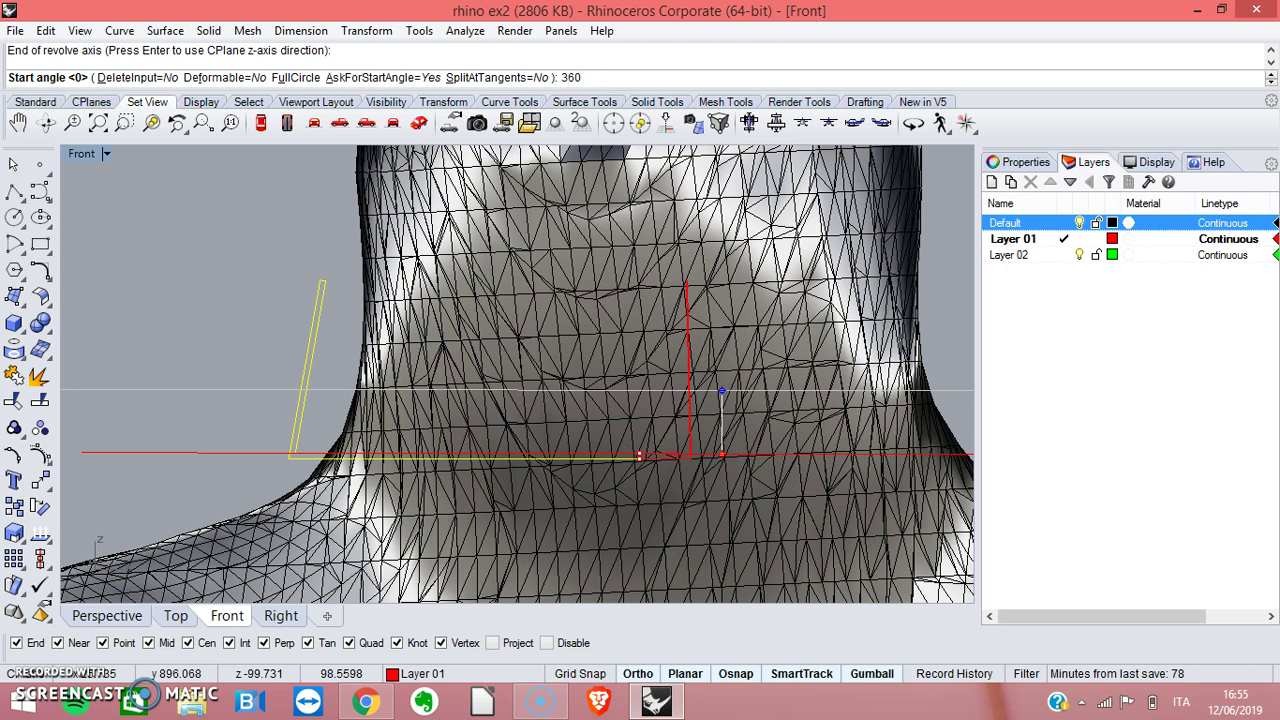
key(Return)
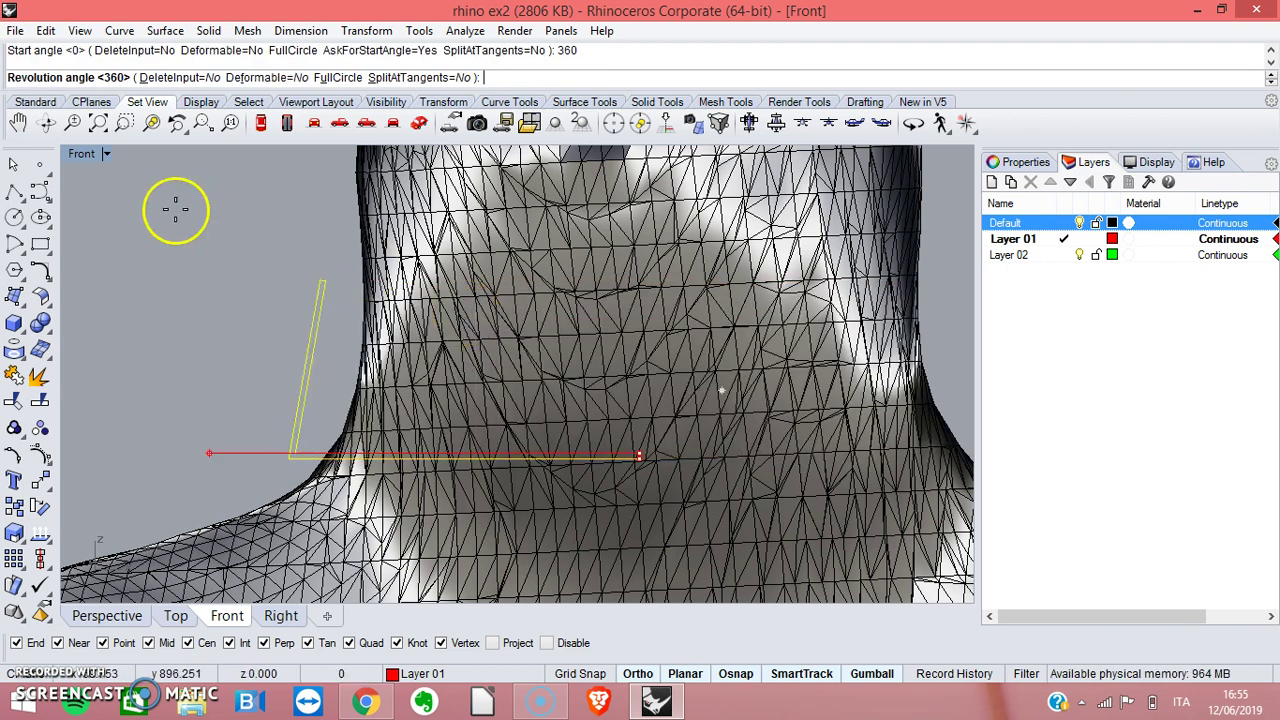
Preview the revolution around the mannequin's neck from several sides in the Perspective view, and cancel the Revolve.
double_click(83, 155)
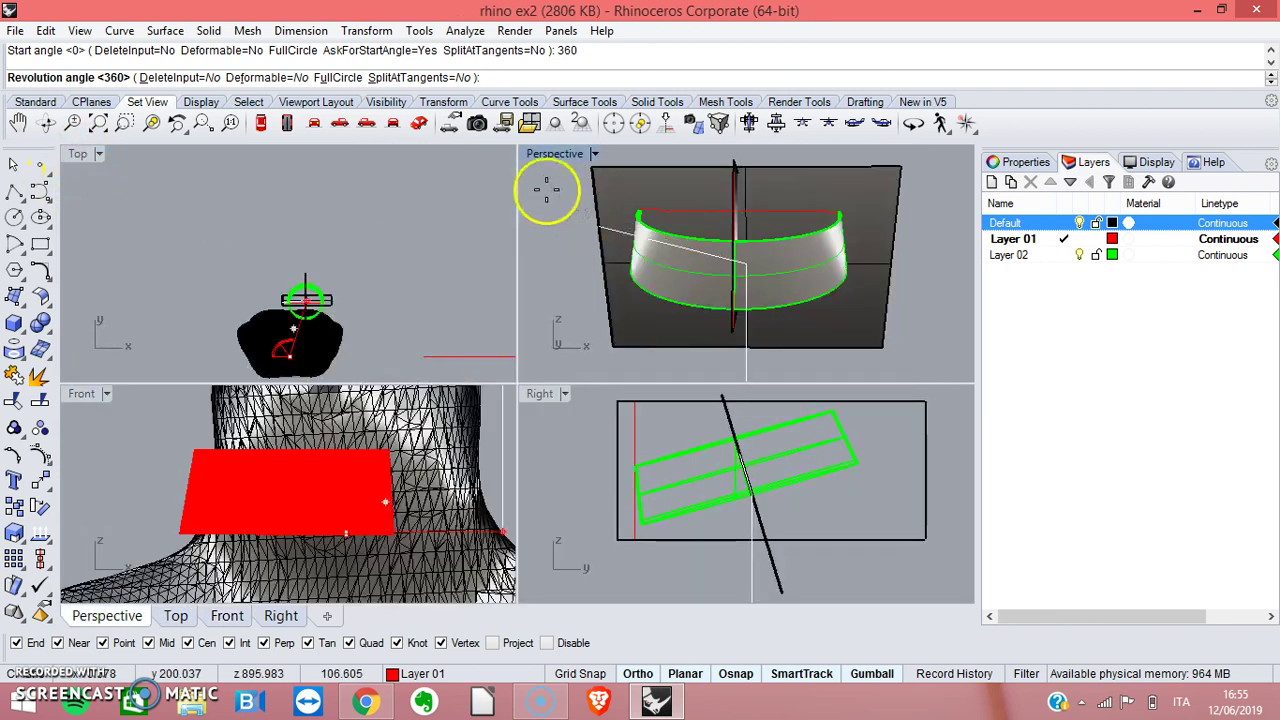
double_click(546, 151)
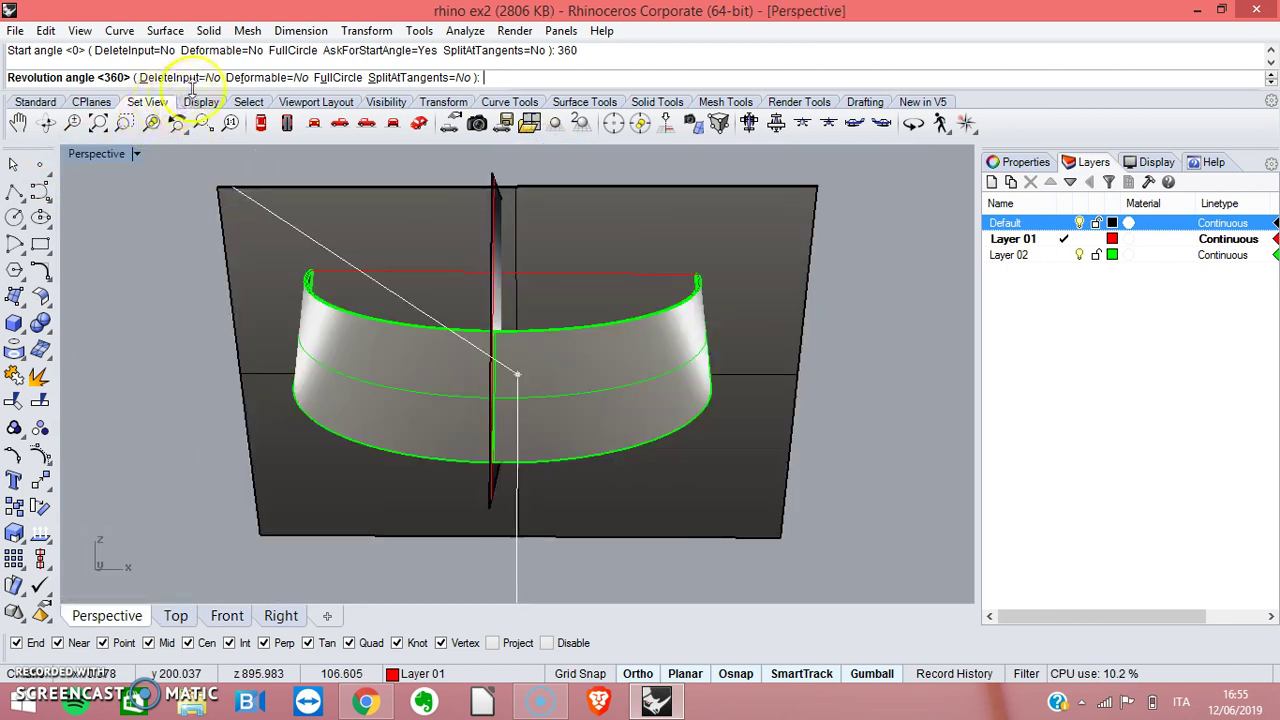
click(151, 122)
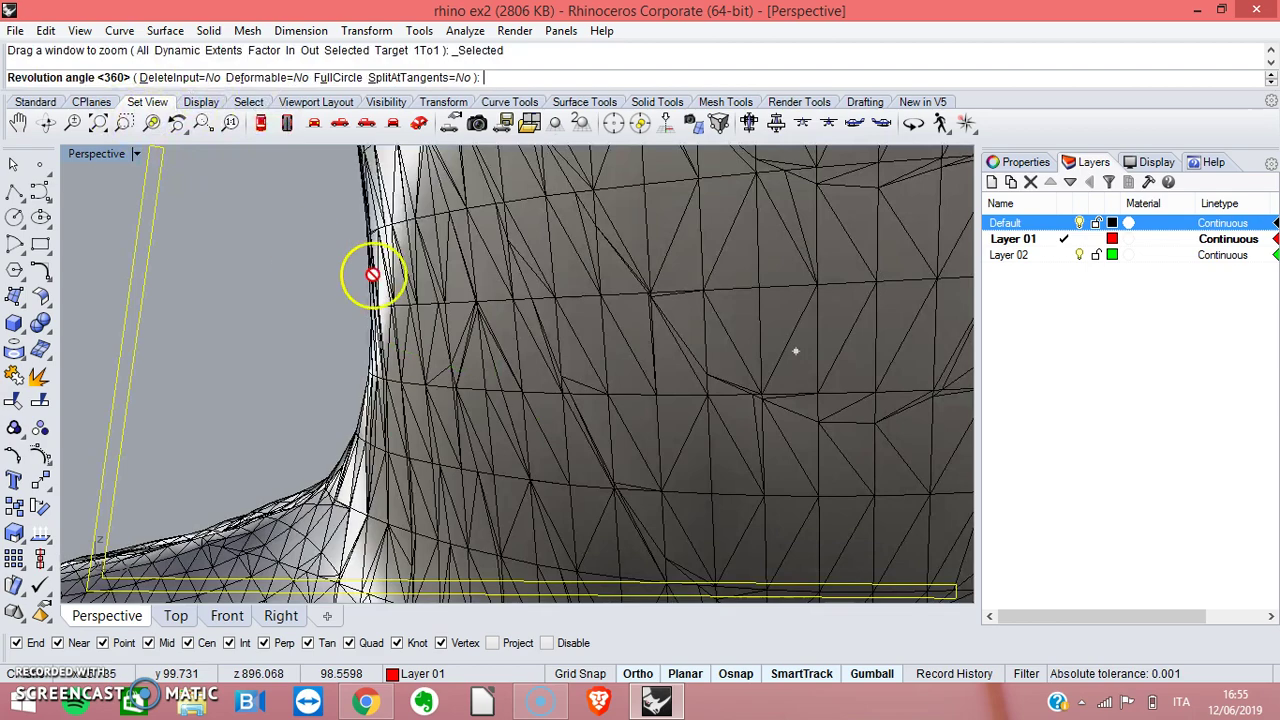
scroll(500, 323, down, 3)
right_drag(511, 323, 545, 408)
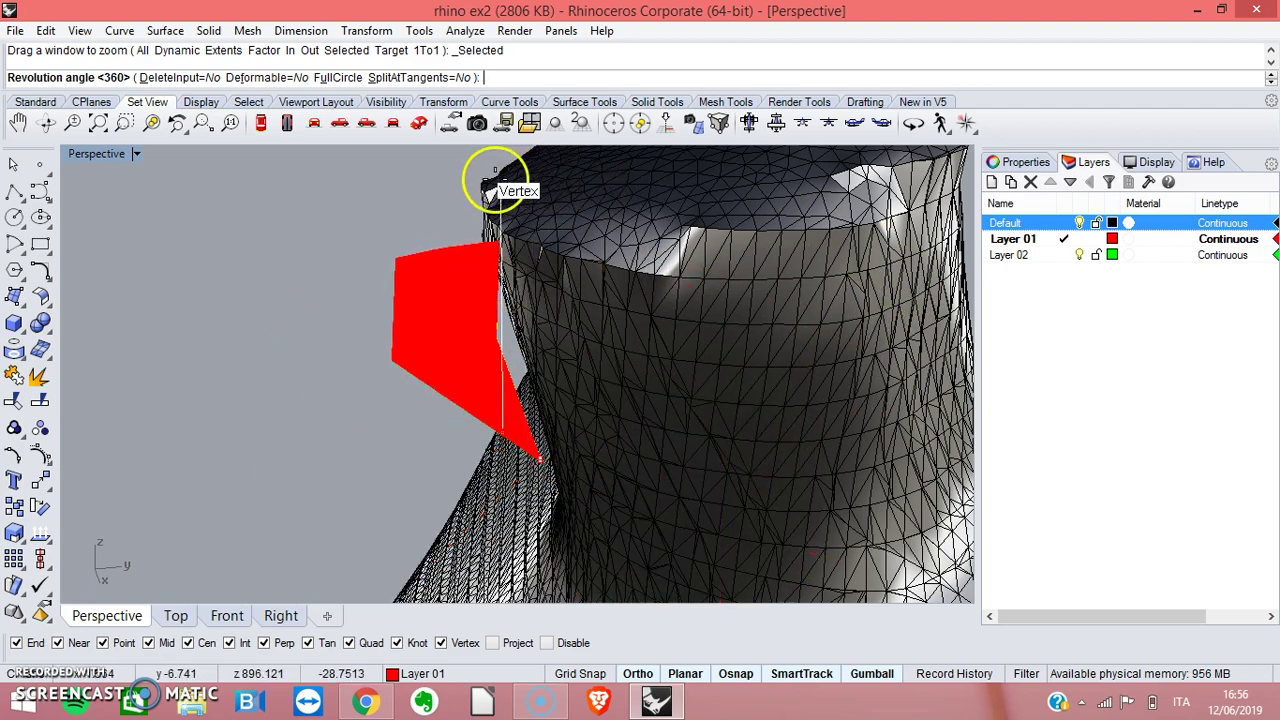
right_drag(883, 294, 600, 428)
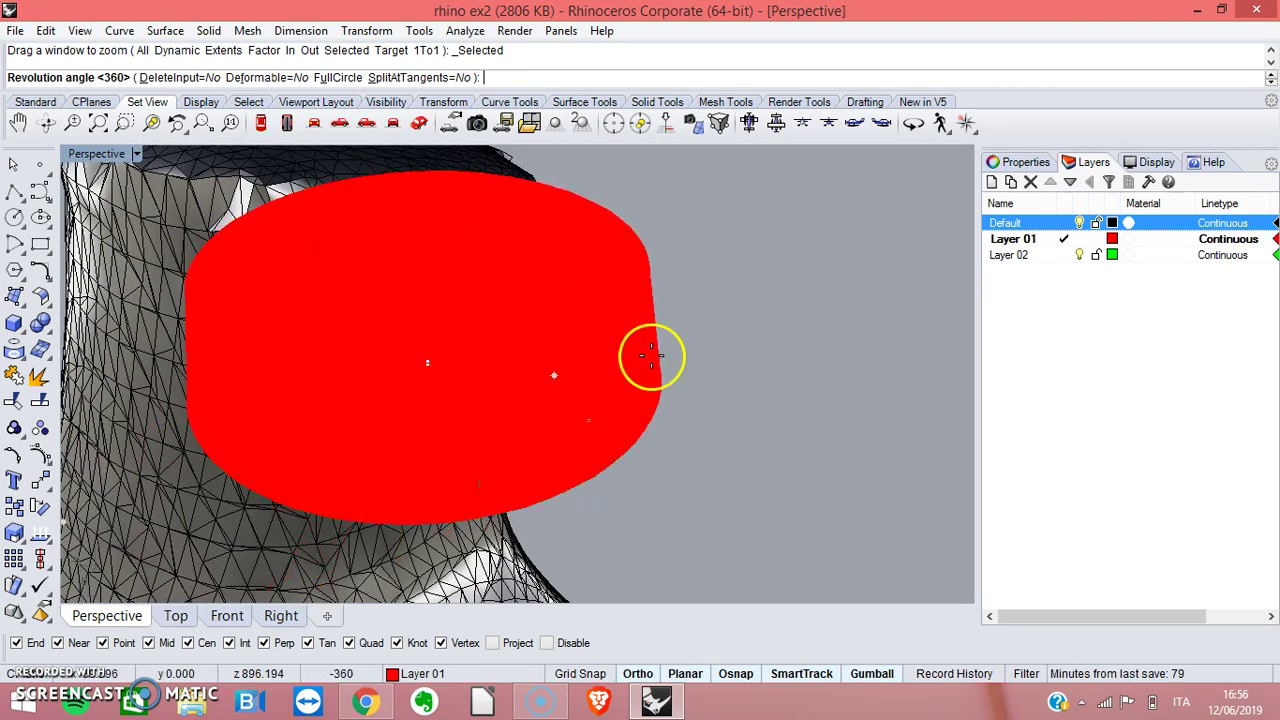
key(Escape)
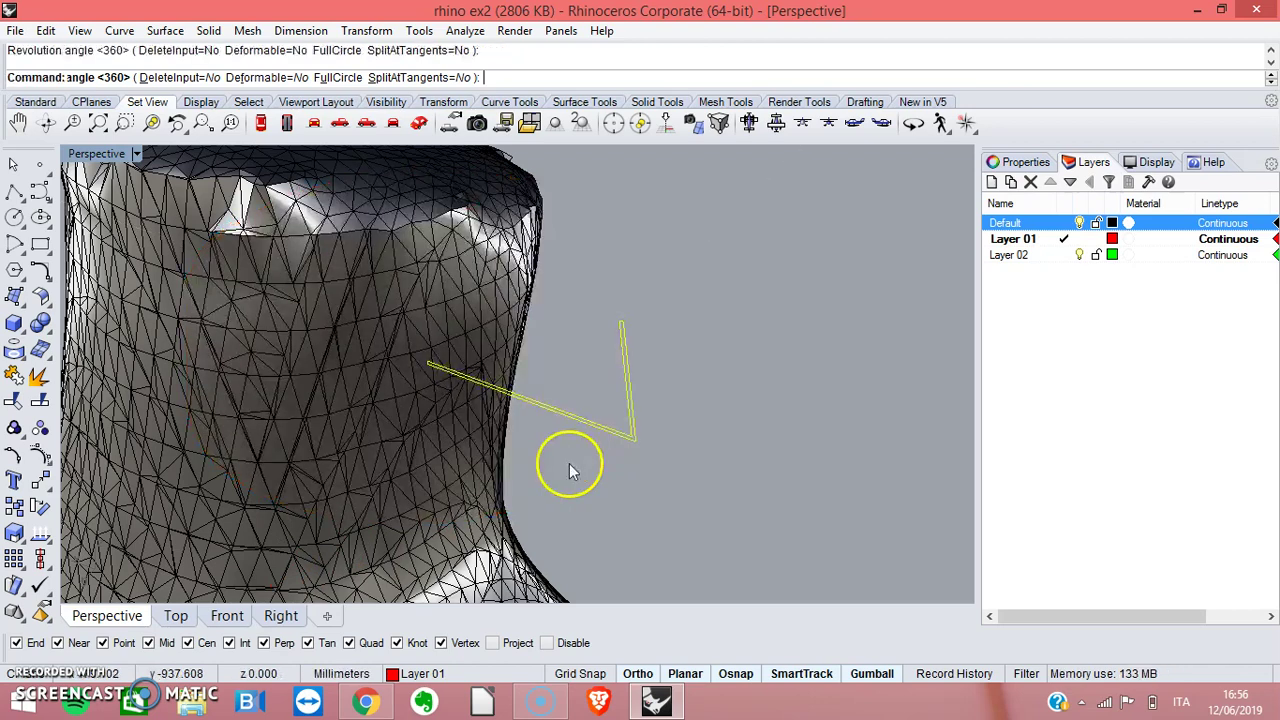
key(Escape)
Return to the four-view layout and select the collar ring together with its crossing planar pieces in the Top view.
scroll(687, 368, down, 4)
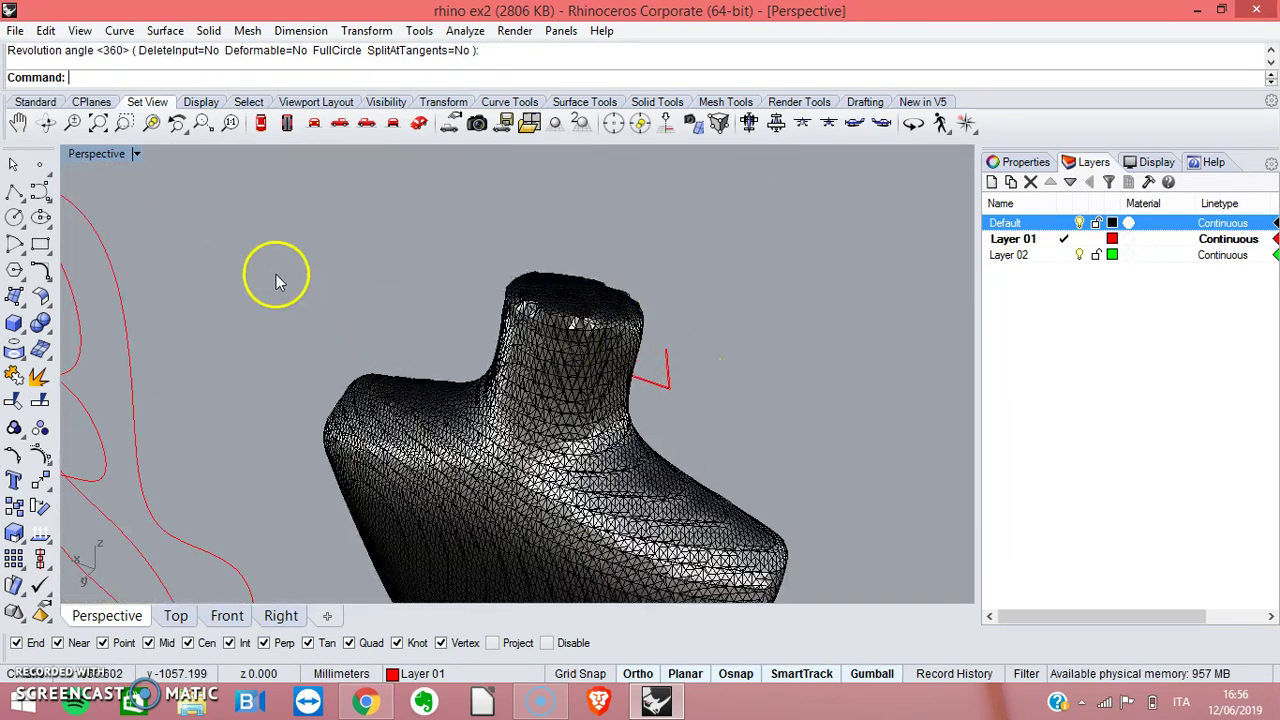
double_click(88, 155)
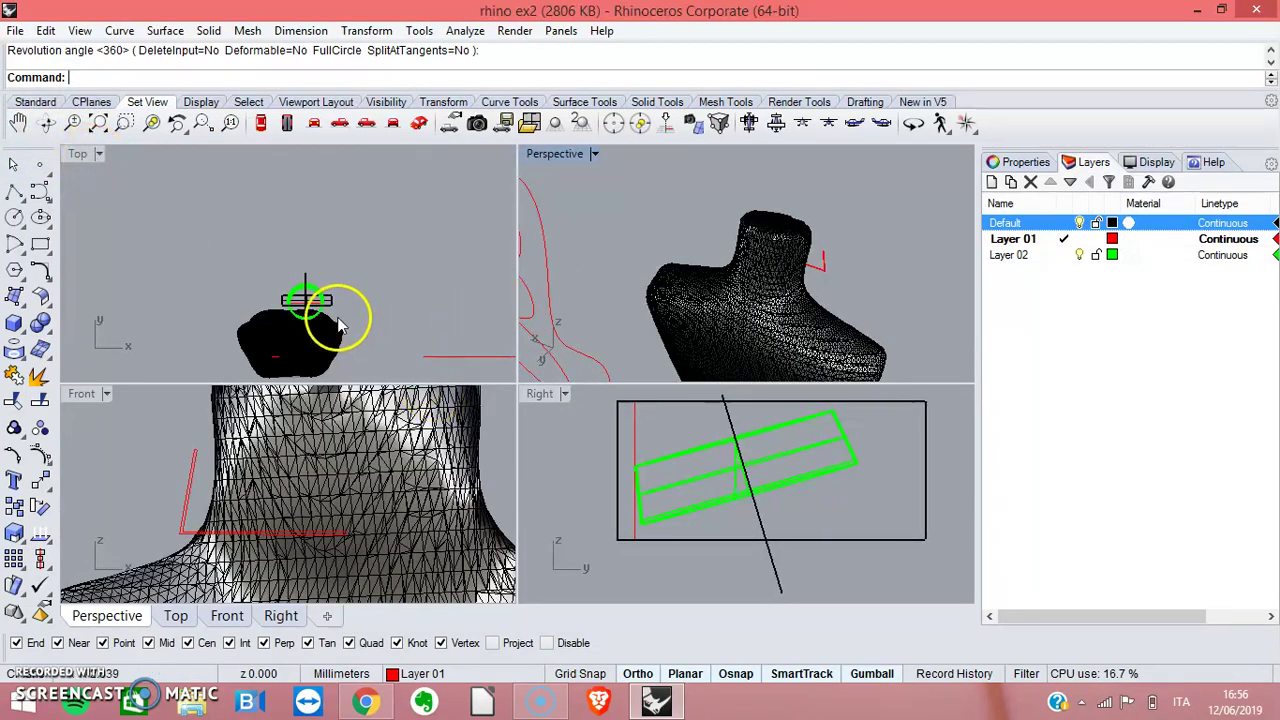
drag(268, 256, 370, 348)
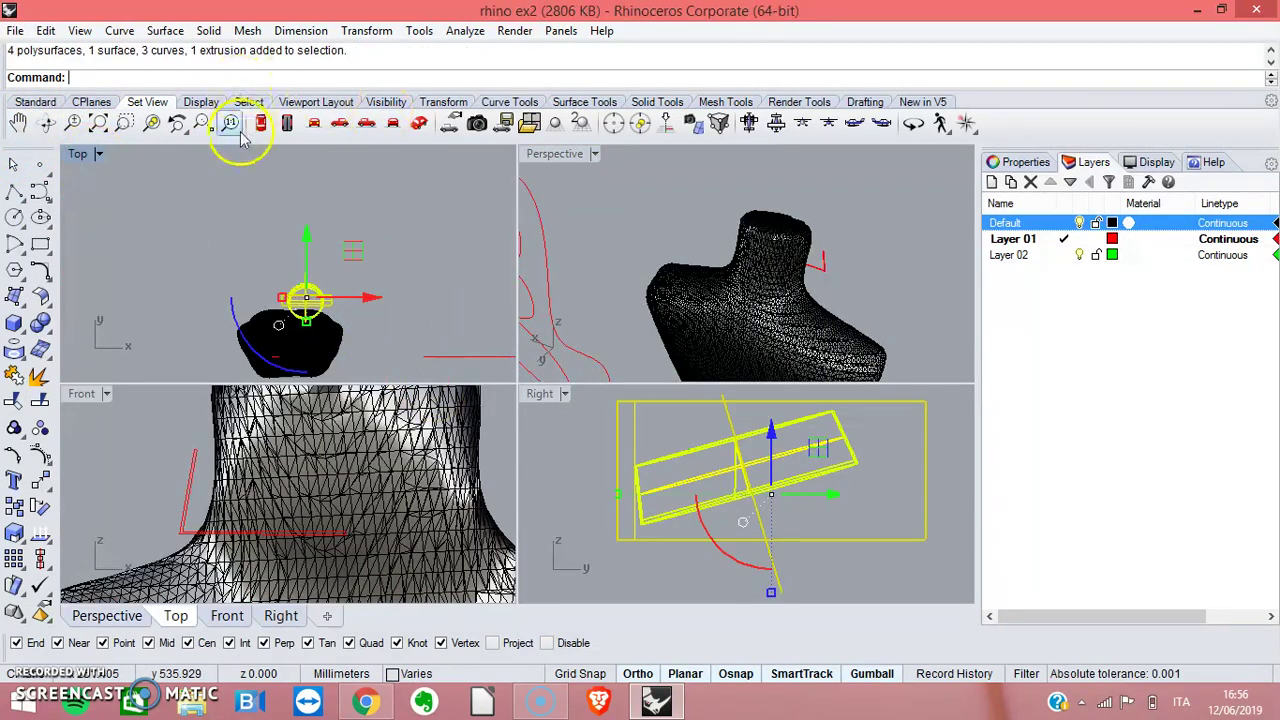
click(152, 120)
click(286, 368)
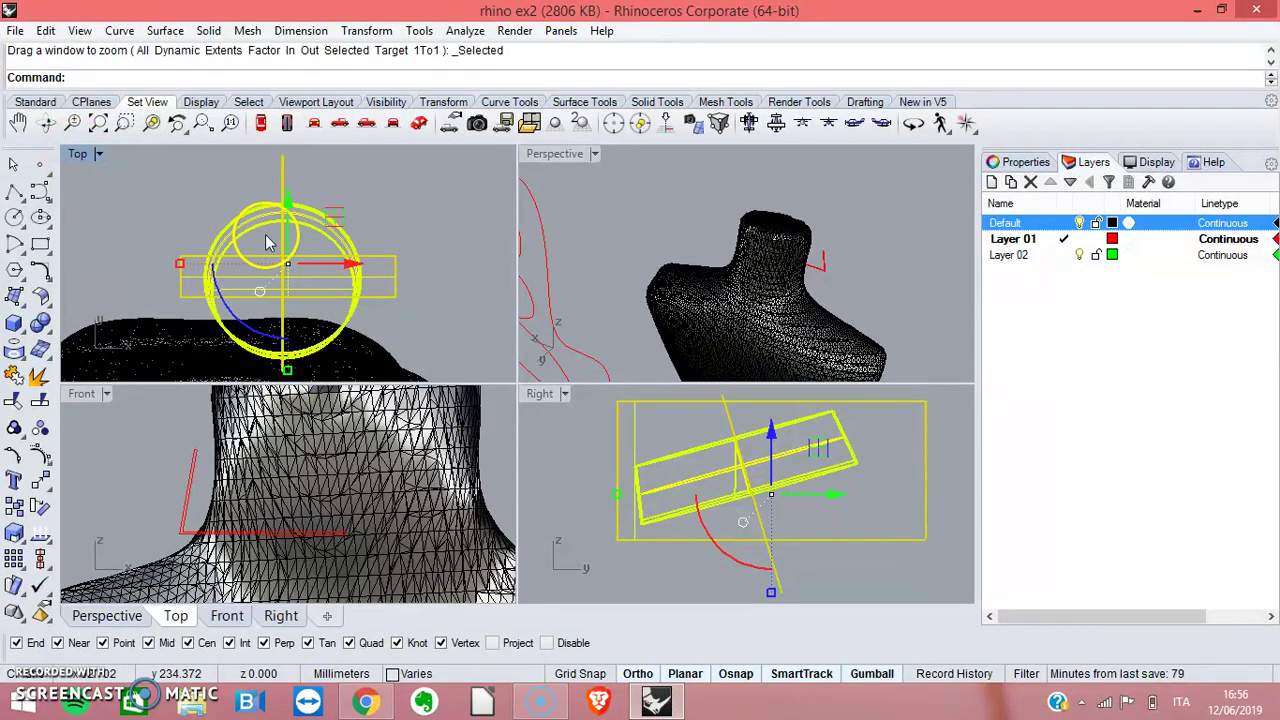
right_drag(423, 337, 443, 315)
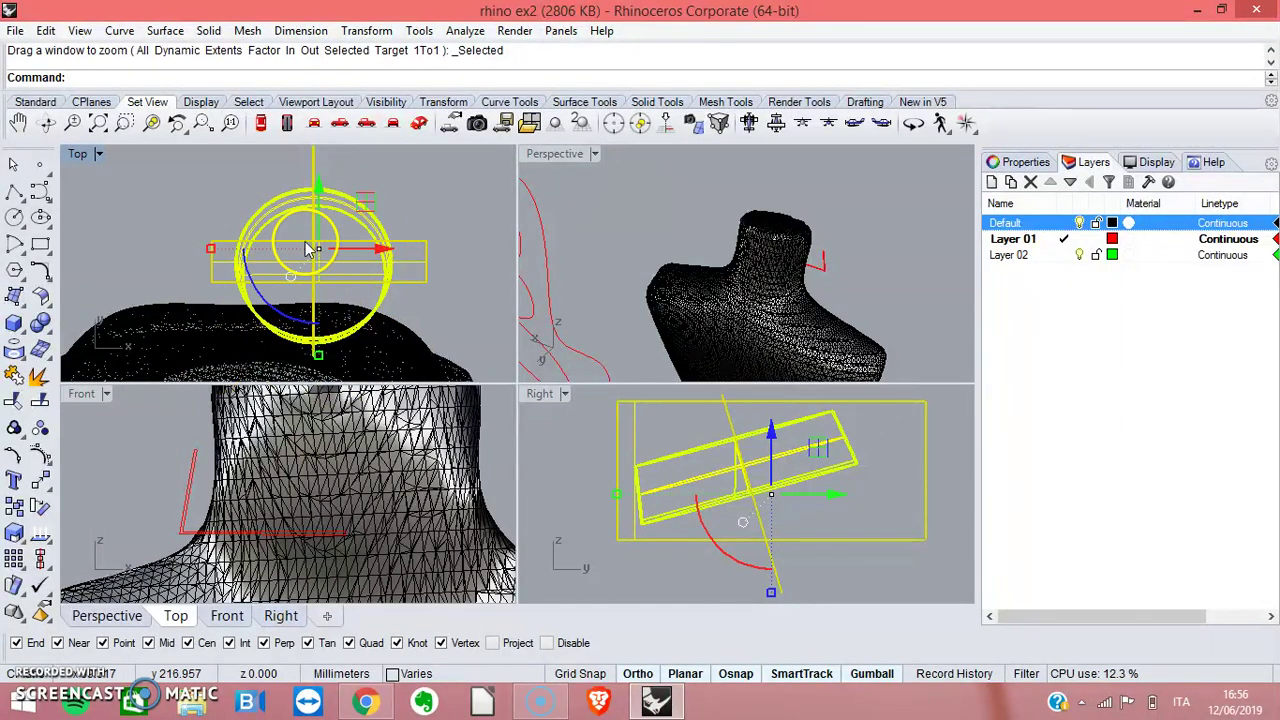
click(44, 330)
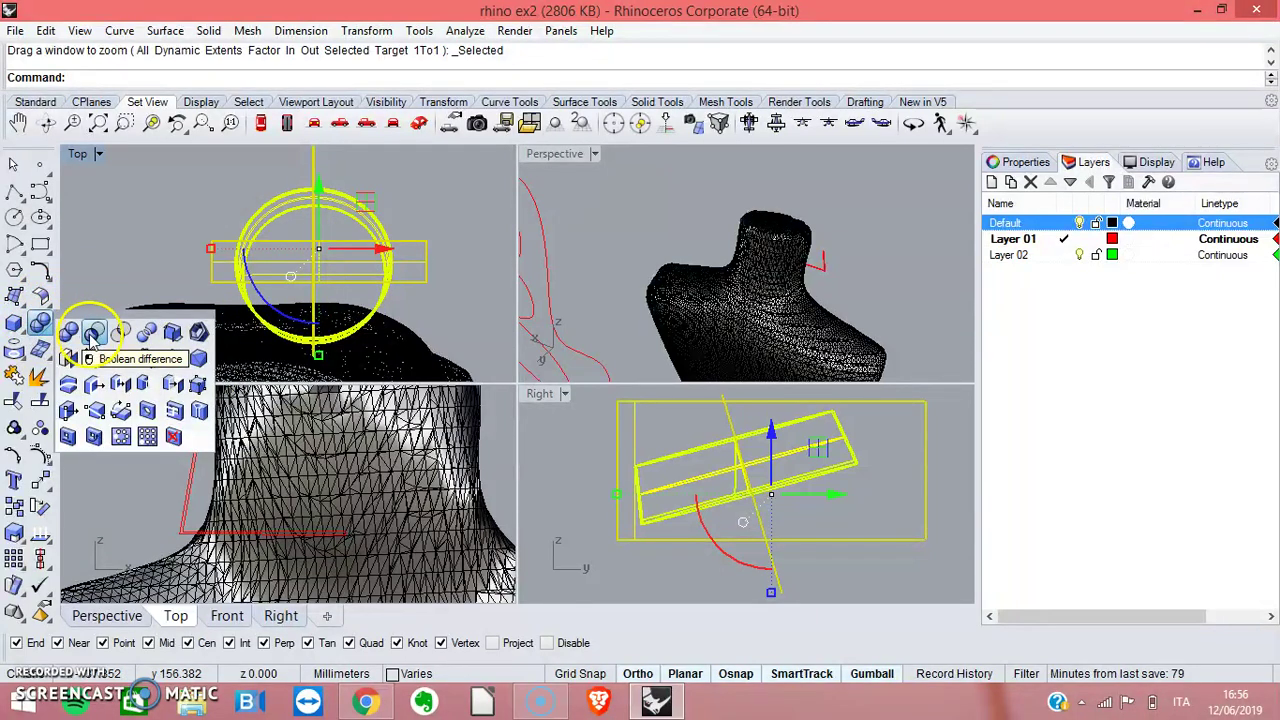
click(93, 331)
click(53, 333)
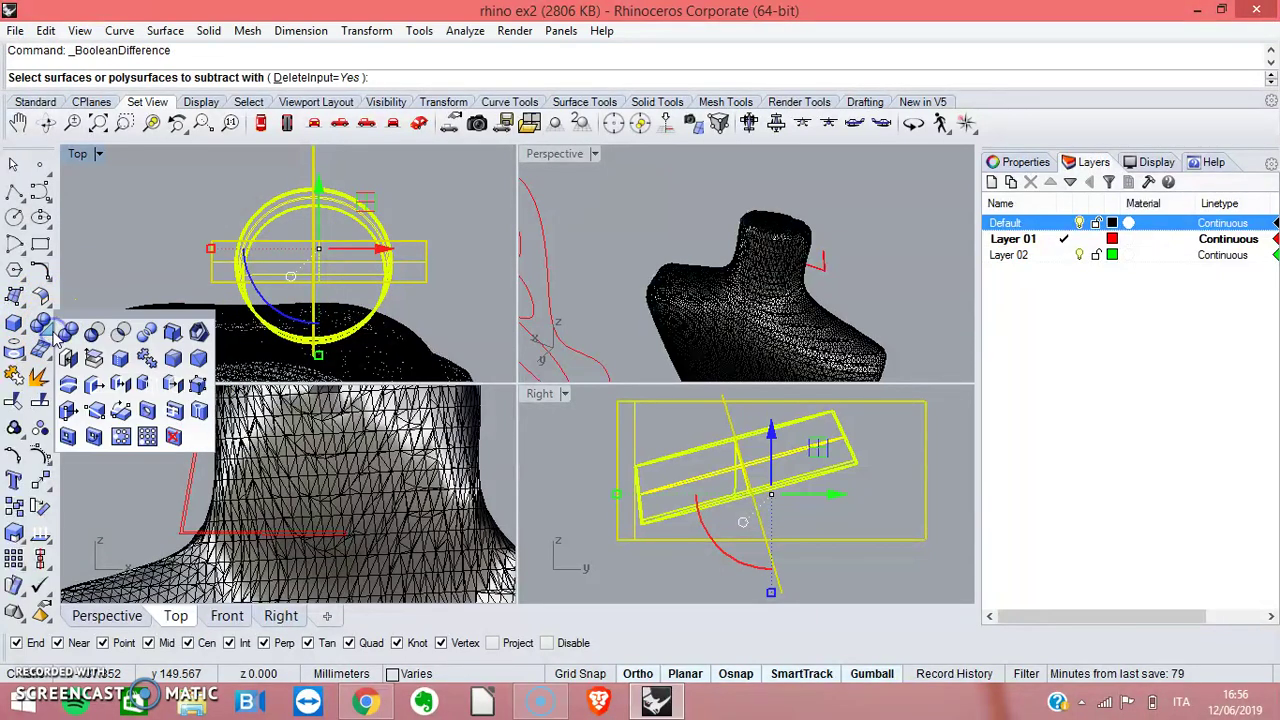
click(95, 333)
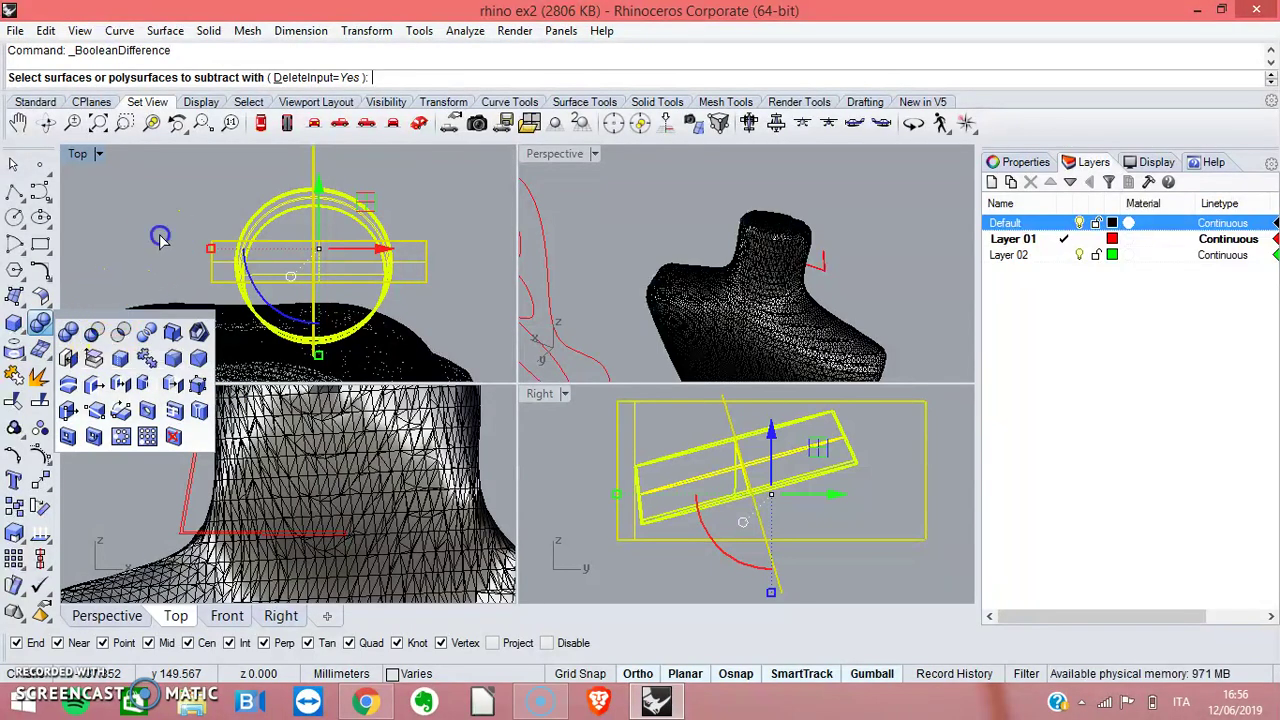
click(308, 283)
right_drag(447, 322, 428, 280)
drag(336, 220, 296, 250)
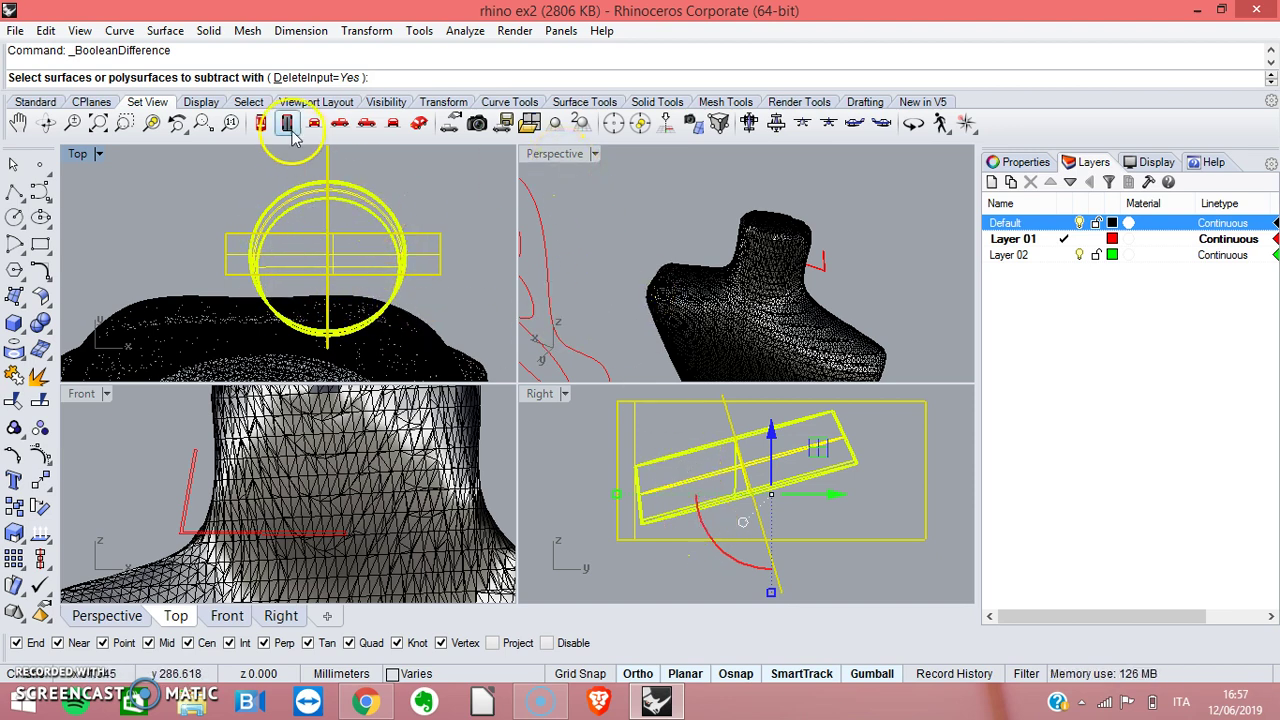
Zoom the Perspective and Front views to the selected collar ring and crossing planes, and leave the Boolean Difference command.
click(556, 155)
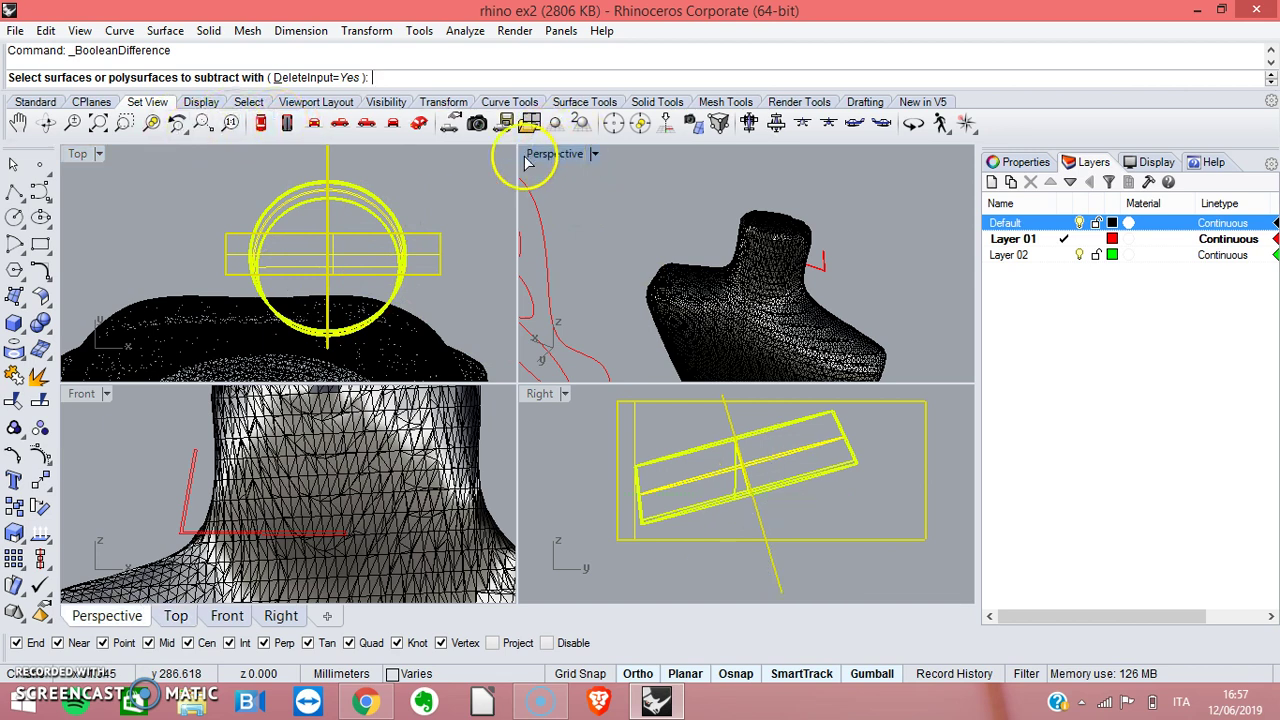
click(151, 122)
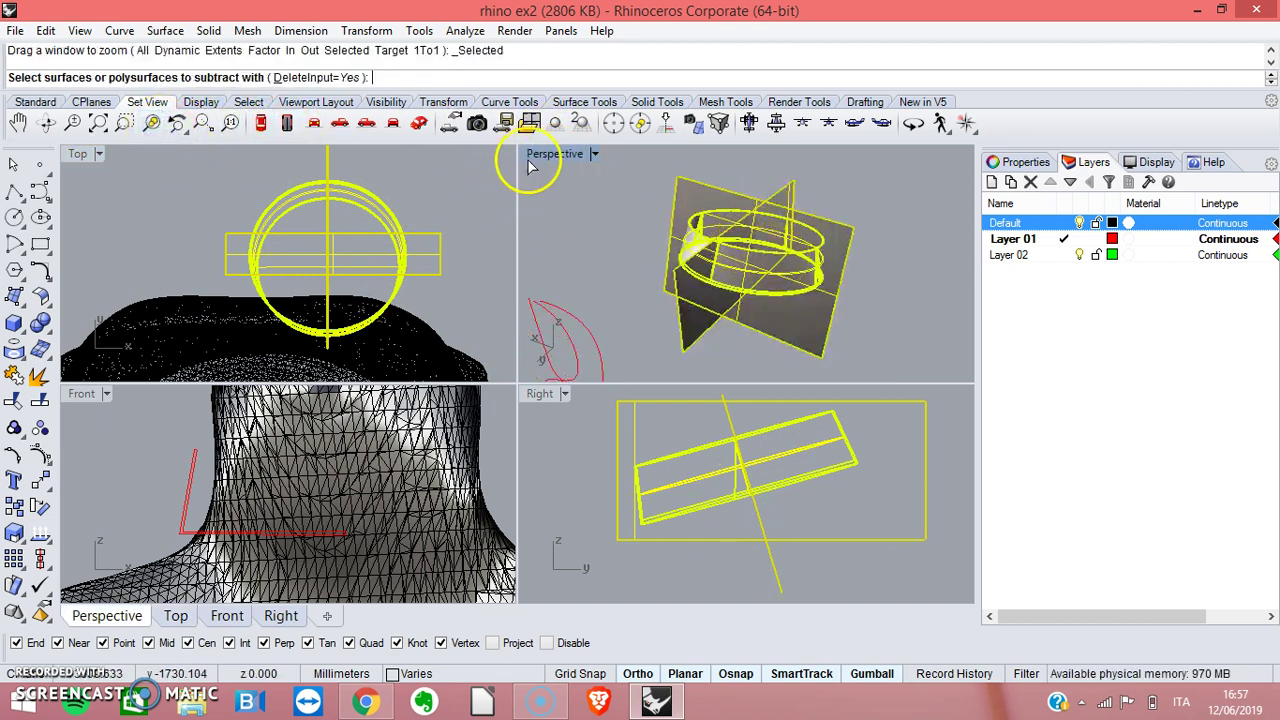
right_drag(620, 230, 930, 287)
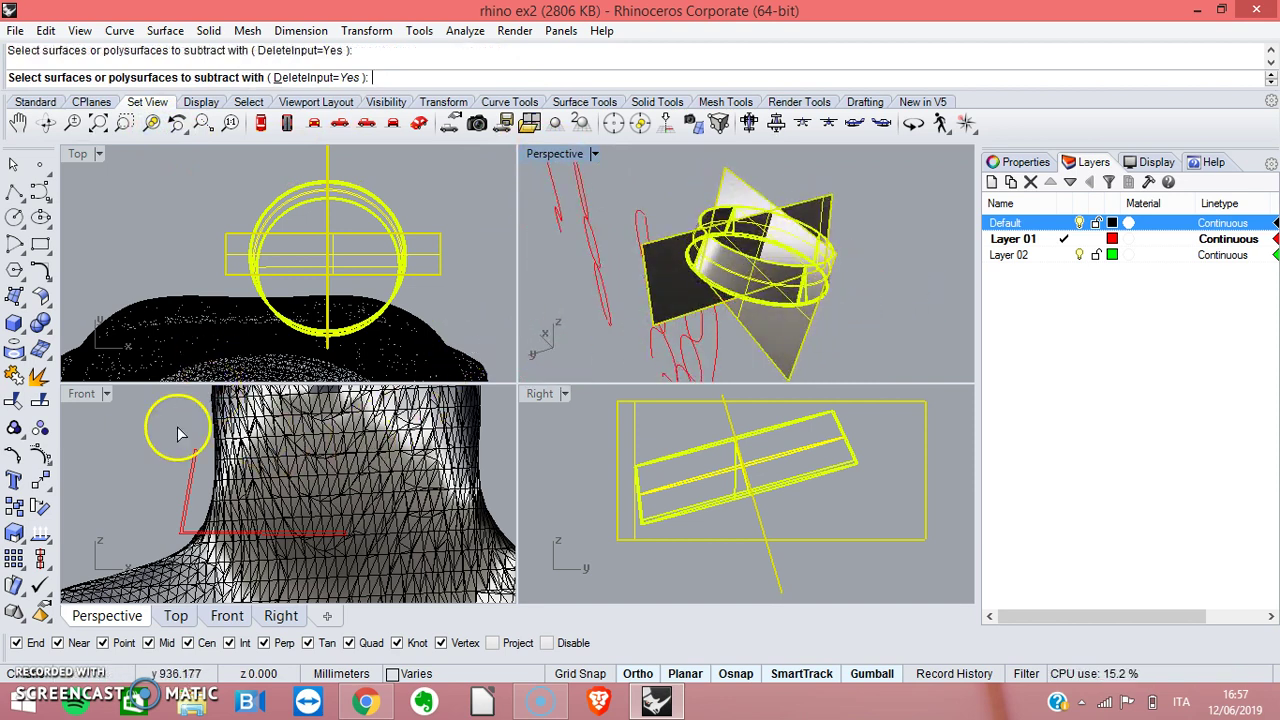
click(82, 393)
click(151, 122)
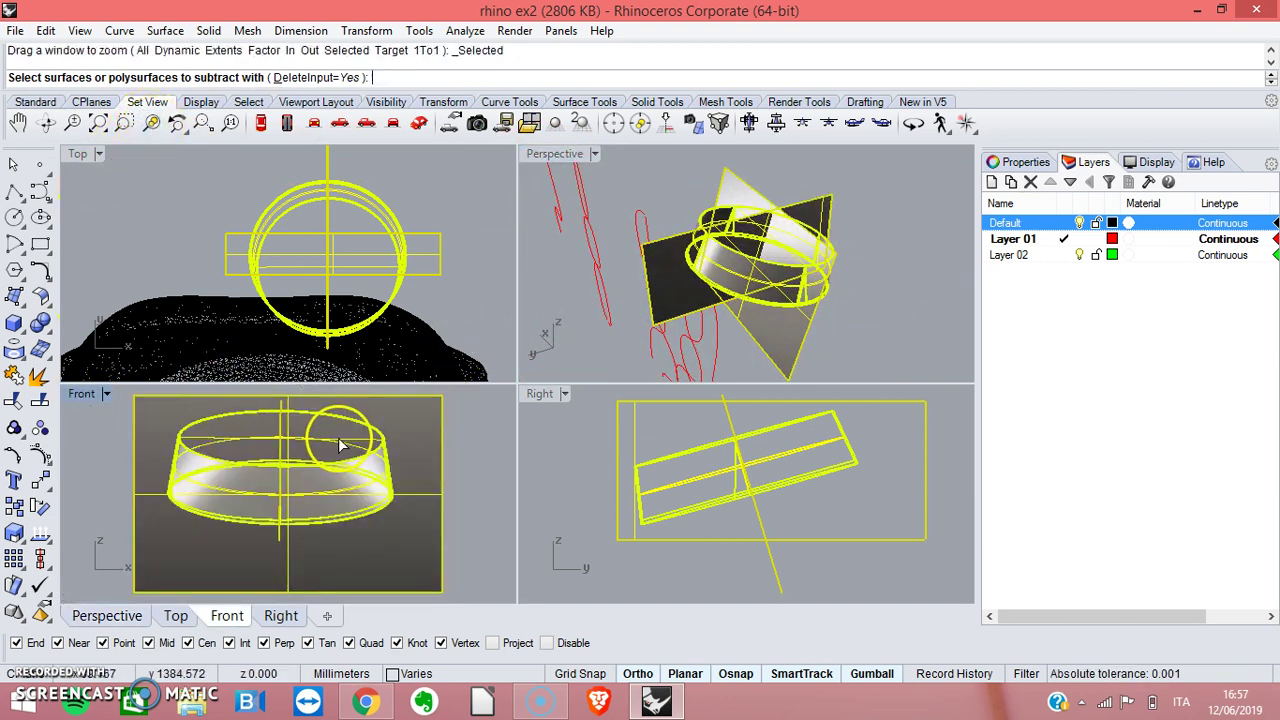
click(848, 305)
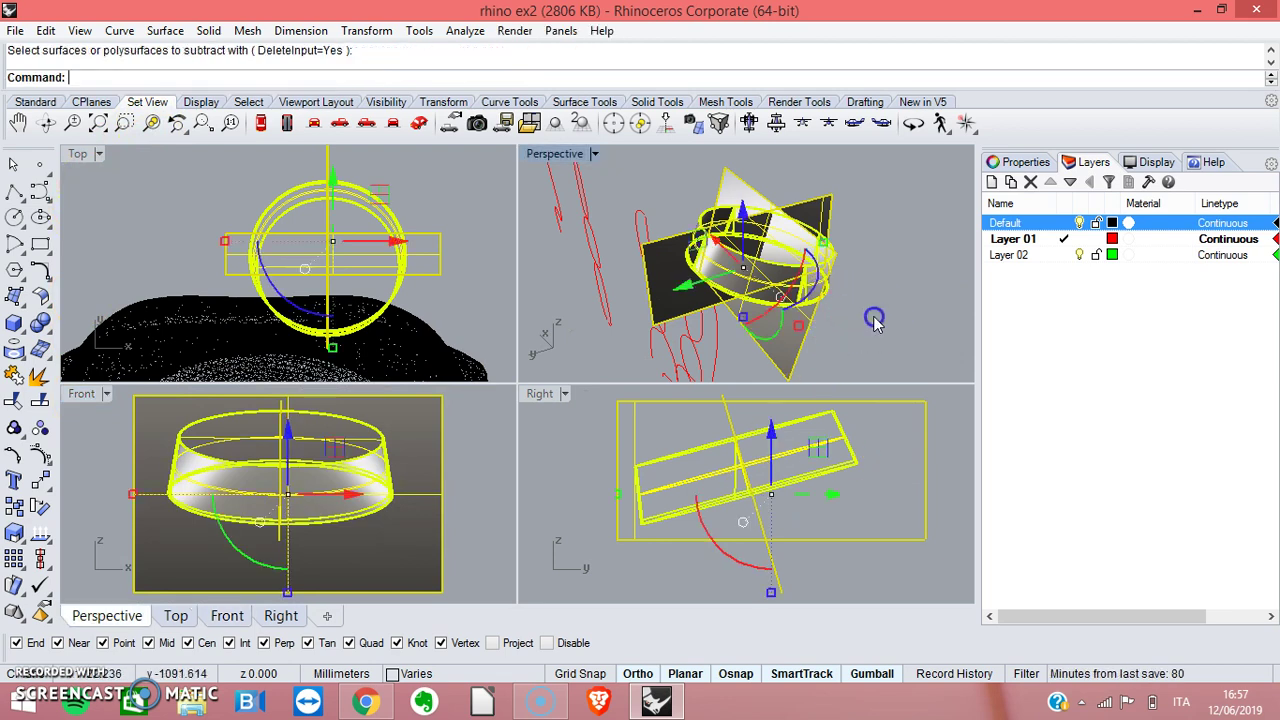
Deselect everything and examine from several sides how the crossing planes intersect the collar ring in the Perspective view.
right_click(834, 300)
right_drag(834, 300, 651, 220)
right_drag(920, 226, 802, 282)
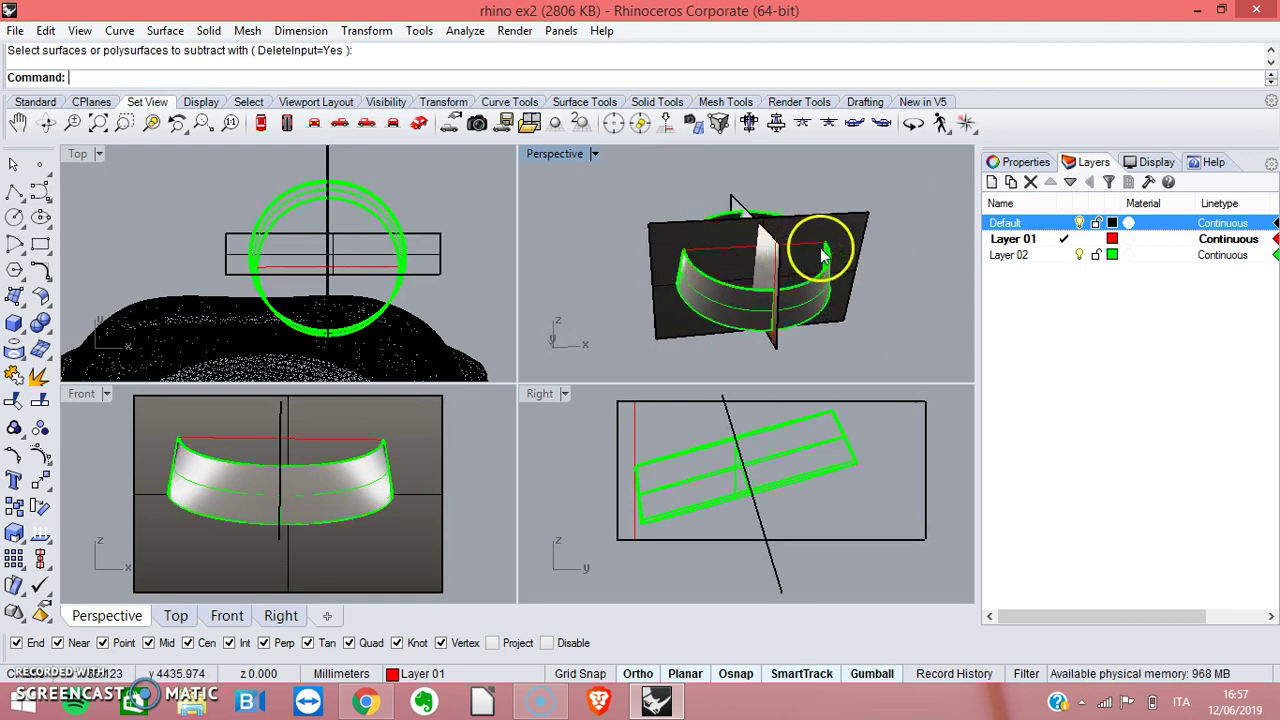
right_drag(826, 334, 568, 312)
right_drag(837, 309, 722, 253)
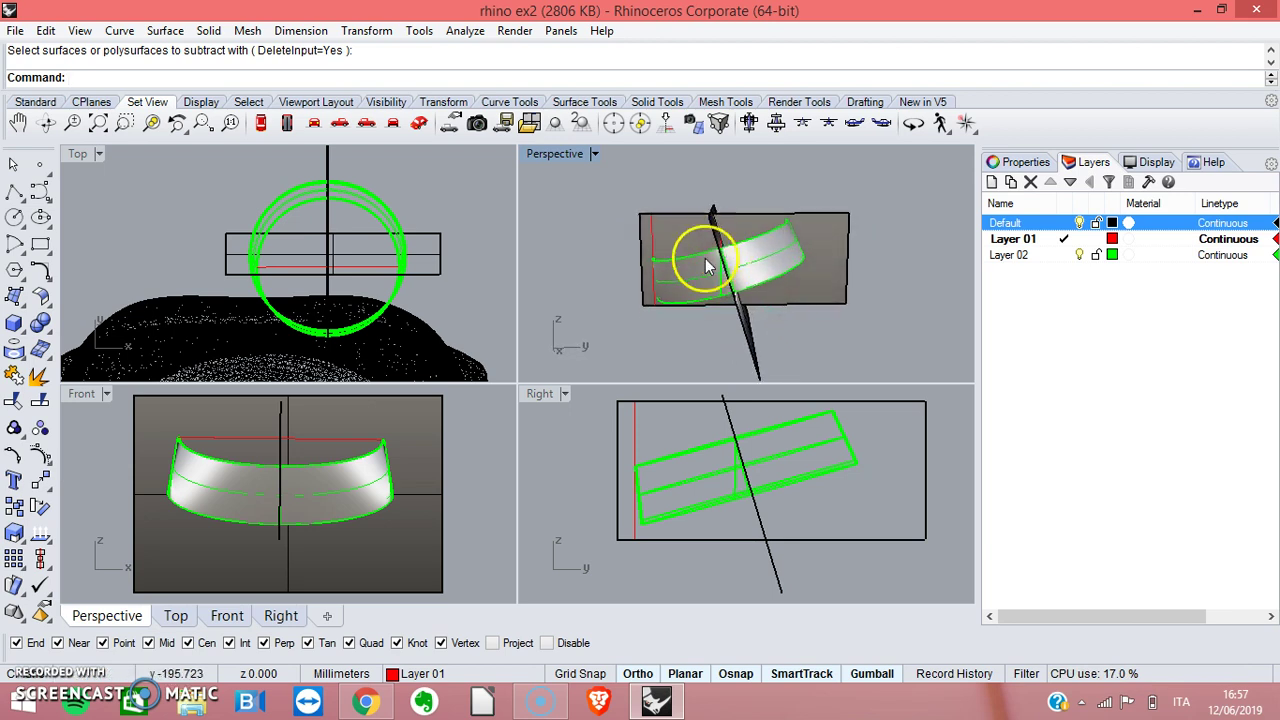
right_drag(820, 366, 733, 353)
right_drag(653, 336, 848, 314)
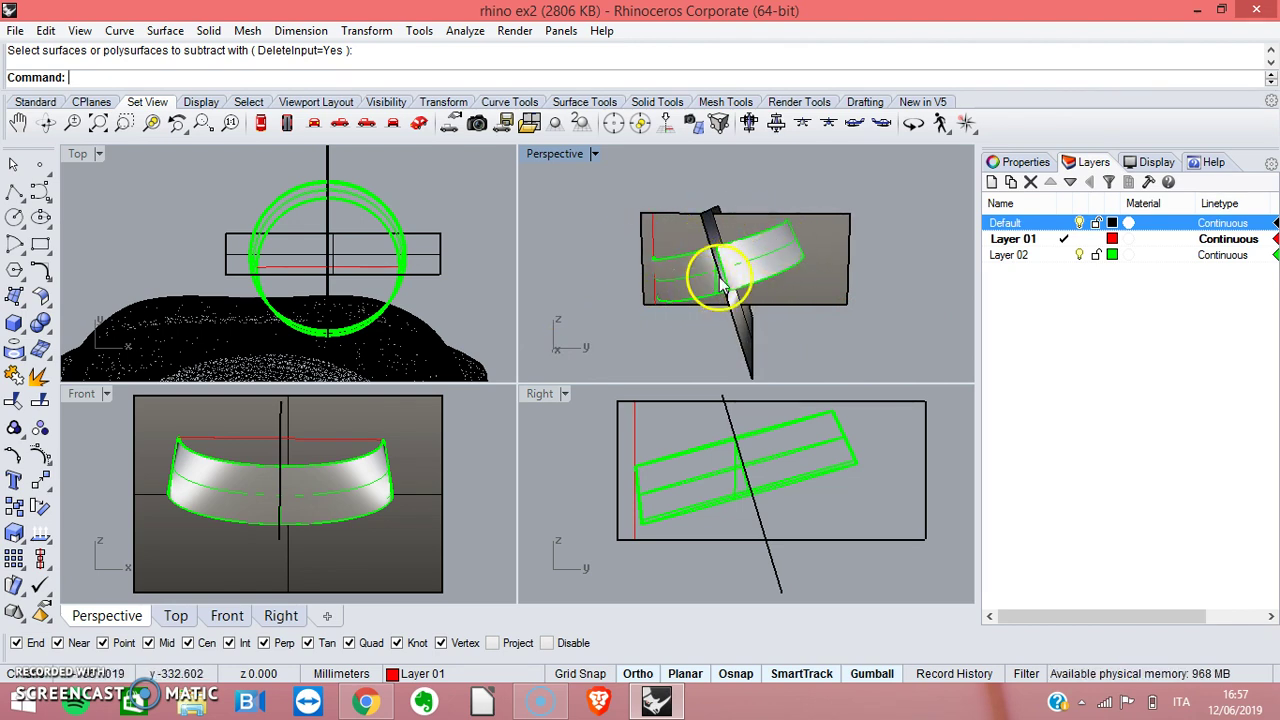
right_drag(399, 360, 318, 298)
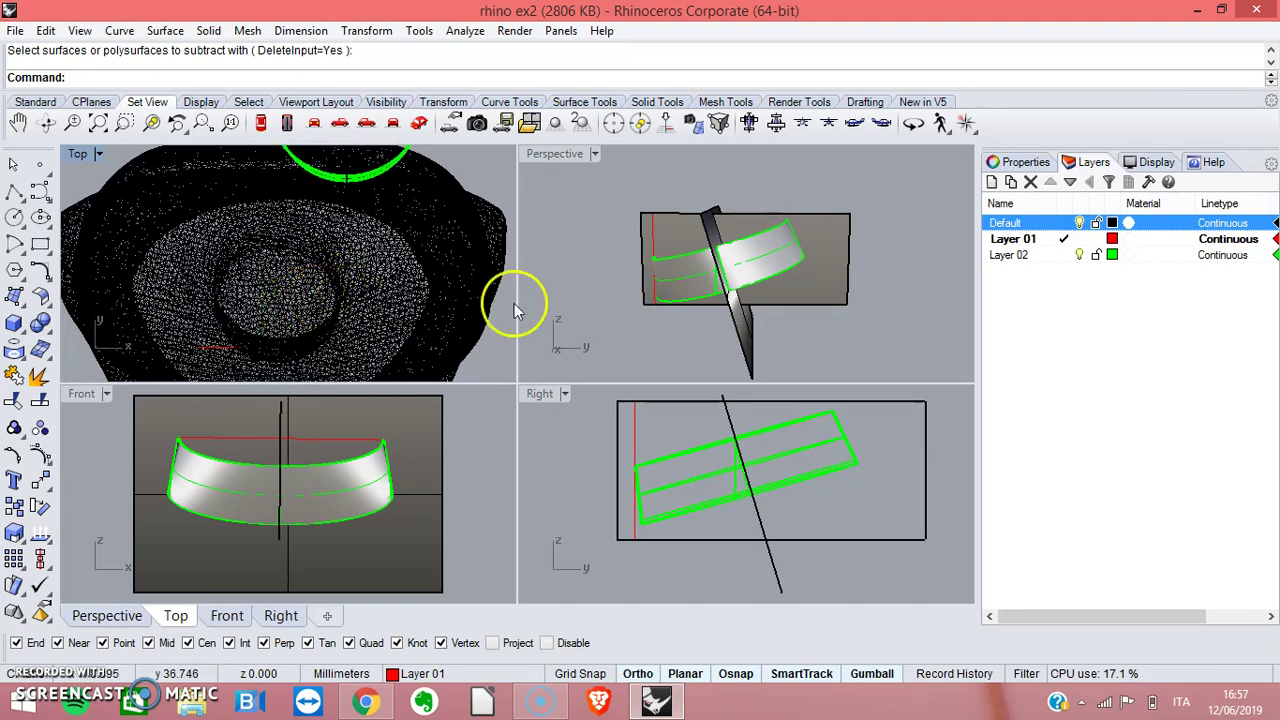
Select the collar ring with its crossing planes in the maximized Perspective view and lower the group vertically to the mannequin's neck height.
double_click(566, 156)
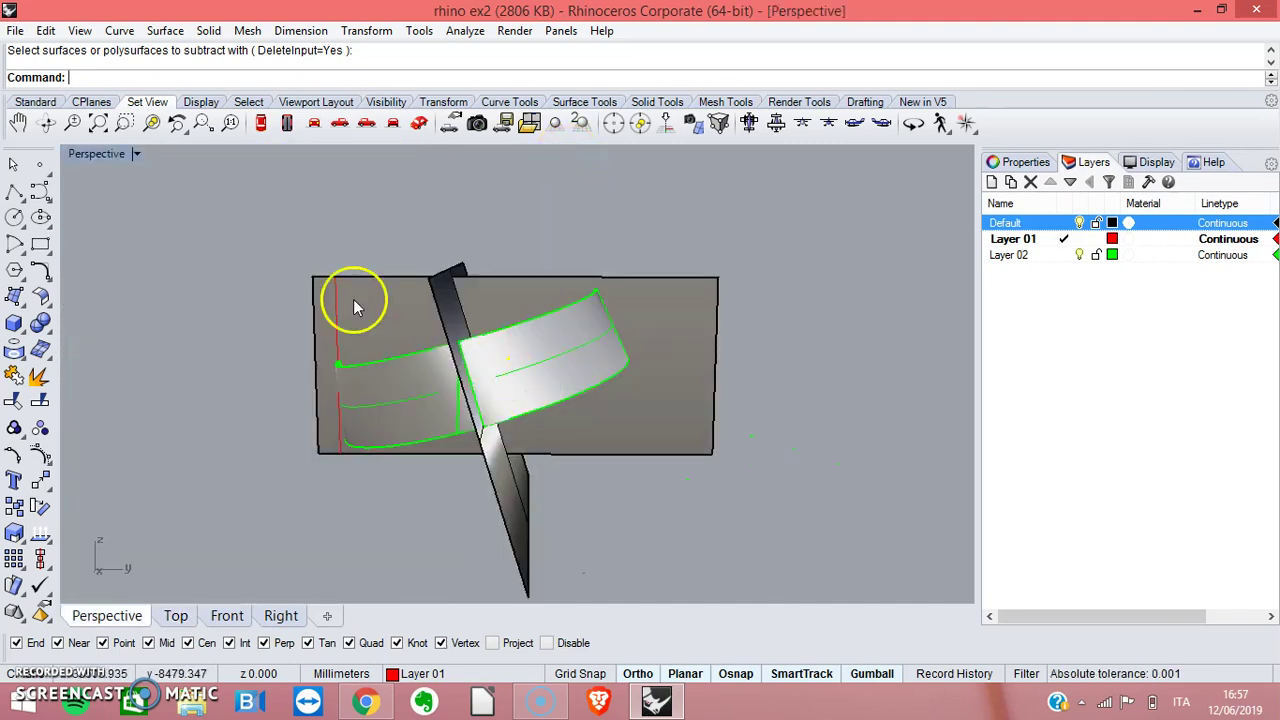
right_drag(322, 289, 529, 429)
drag(446, 318, 540, 388)
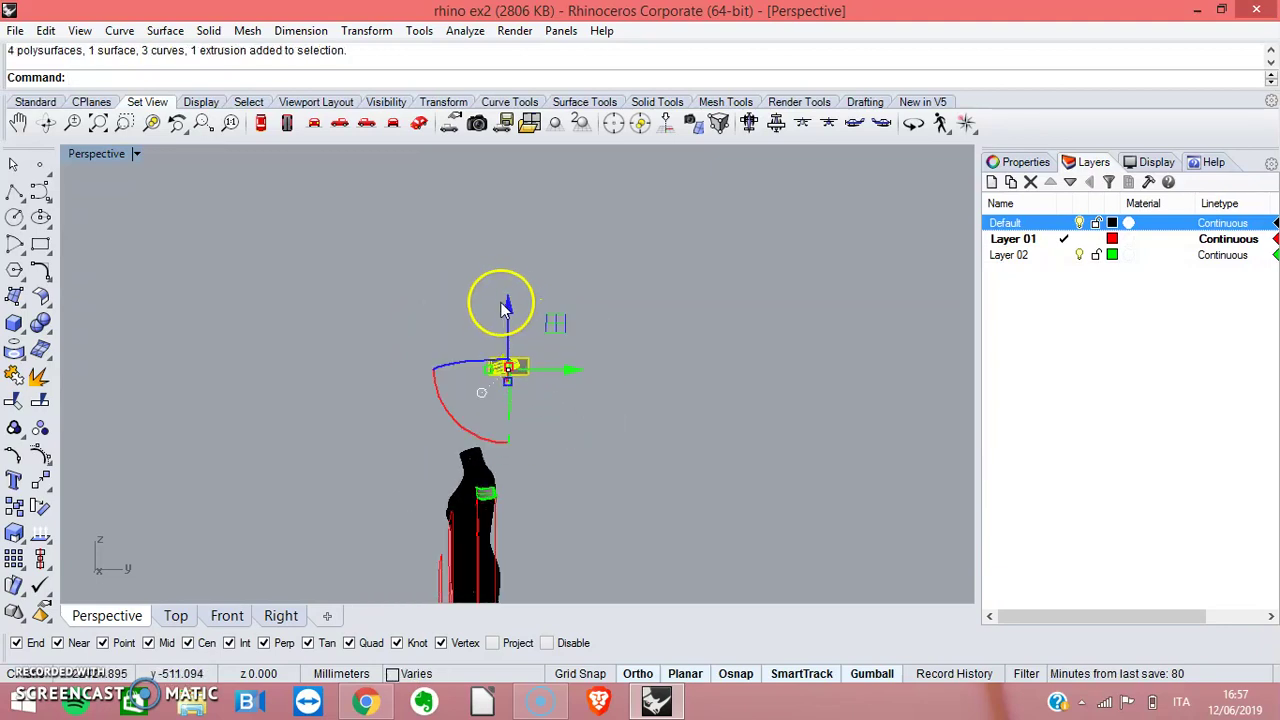
drag(507, 305, 449, 455)
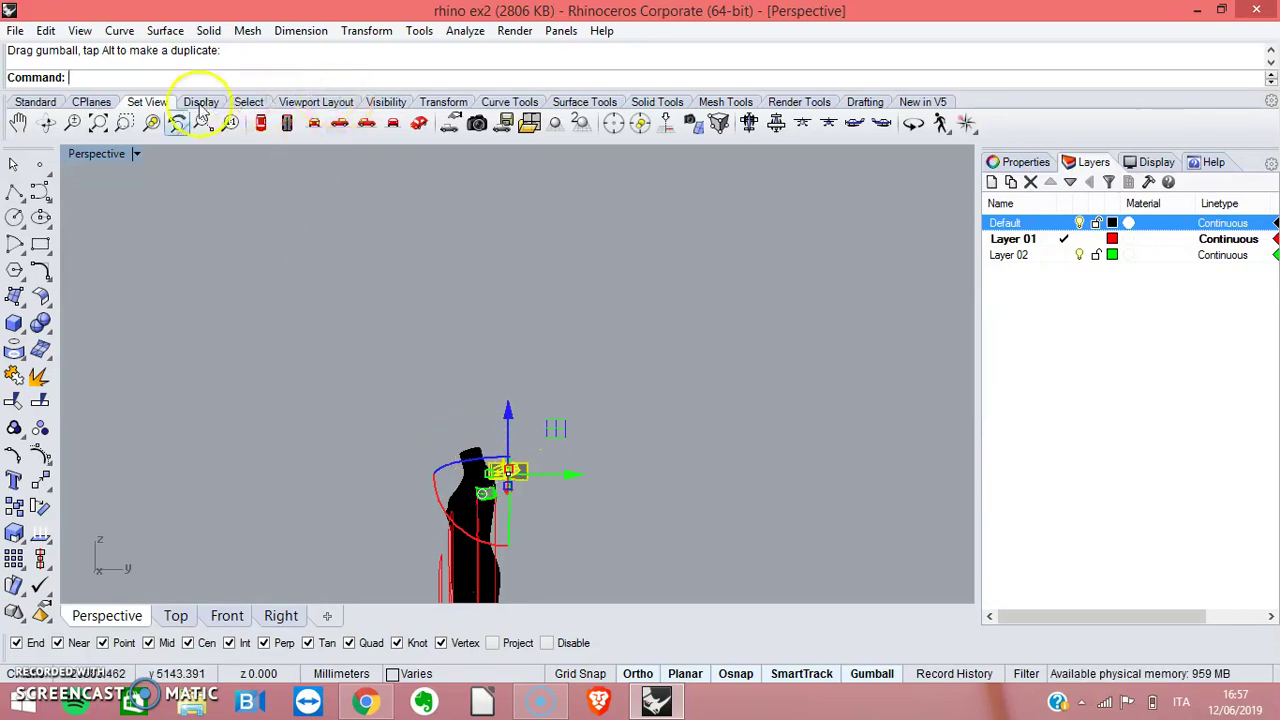
click(153, 122)
right_drag(713, 494, 788, 485)
drag(563, 383, 140, 190)
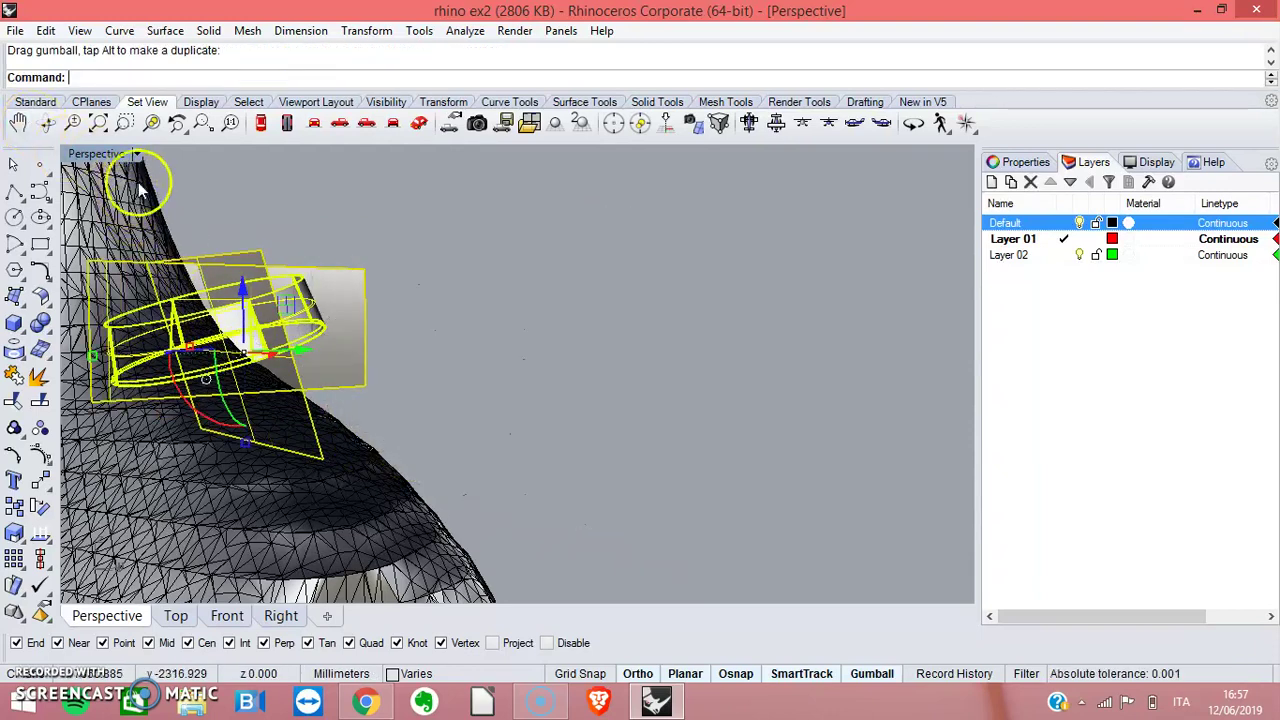
Move the selected collar group horizontally toward the mannequin's neck in the maximized Front view.
double_click(98, 154)
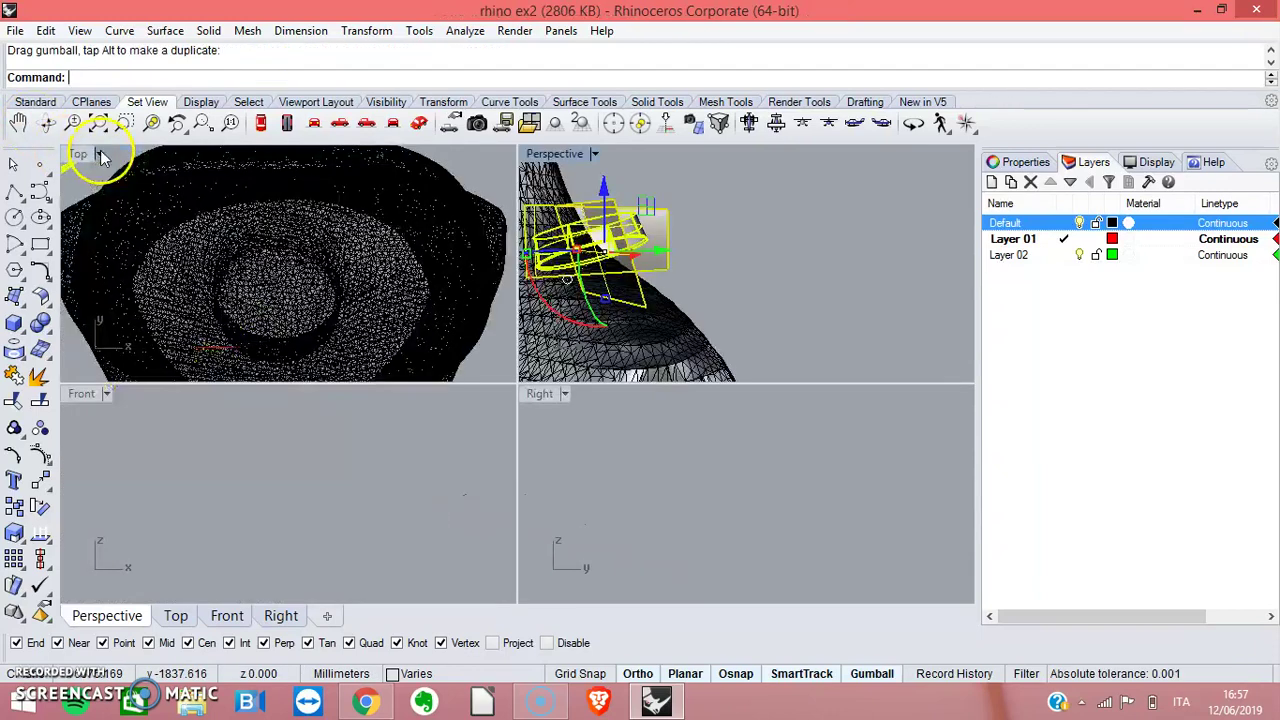
click(68, 394)
click(151, 122)
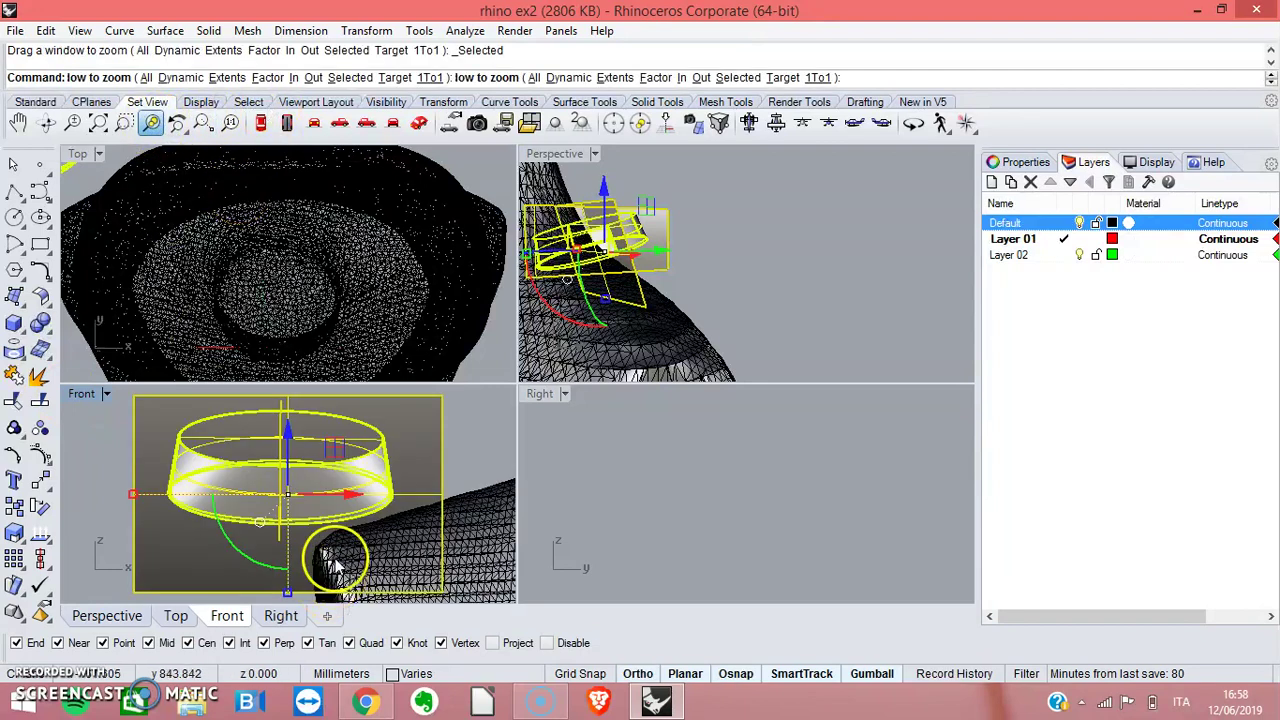
double_click(72, 396)
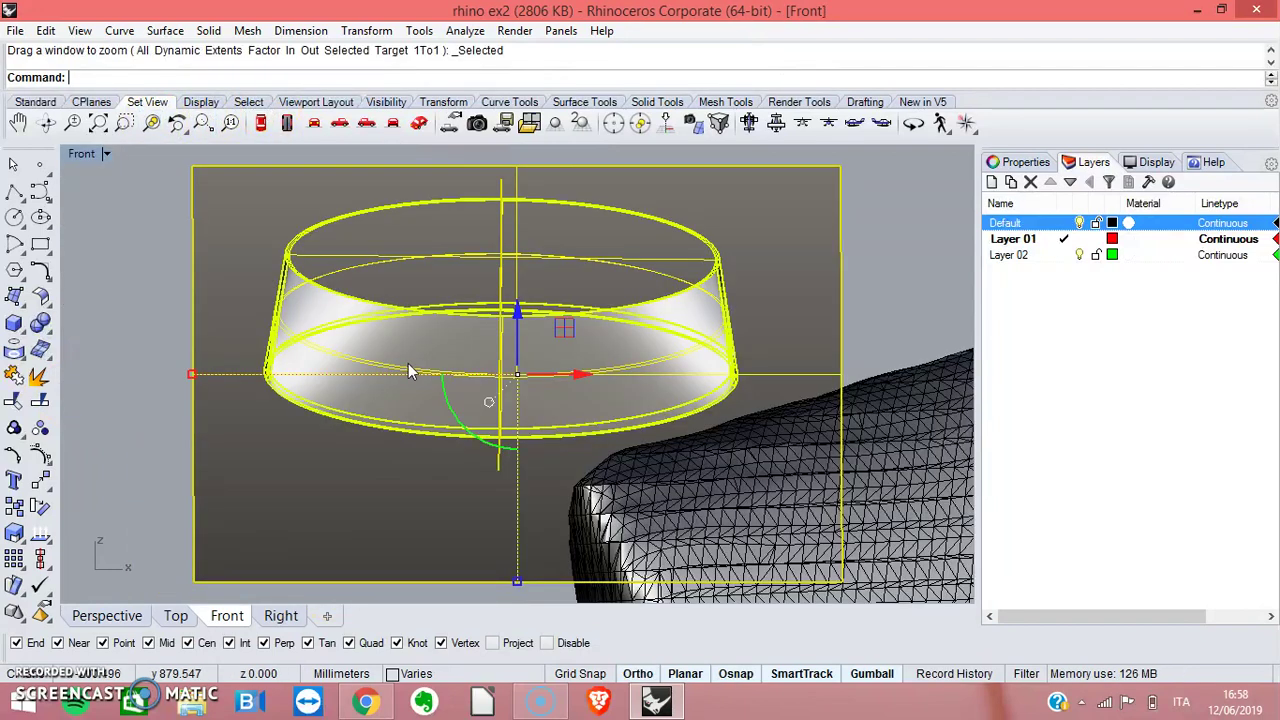
right_drag(897, 486, 238, 336)
drag(238, 336, 860, 333)
right_drag(508, 496, 190, 477)
scroll(623, 386, down, 5)
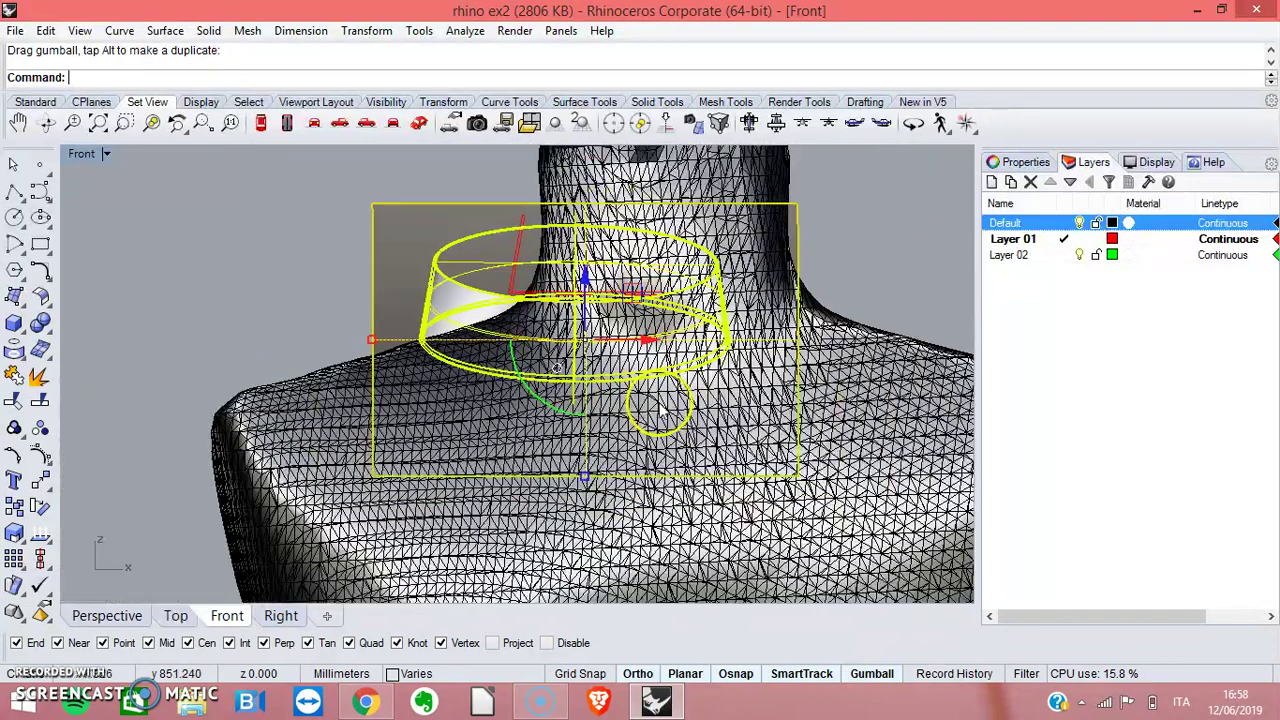
Centre the collar group on the neck in the Front view and raise it slightly above the shoulders.
right_click(991, 450)
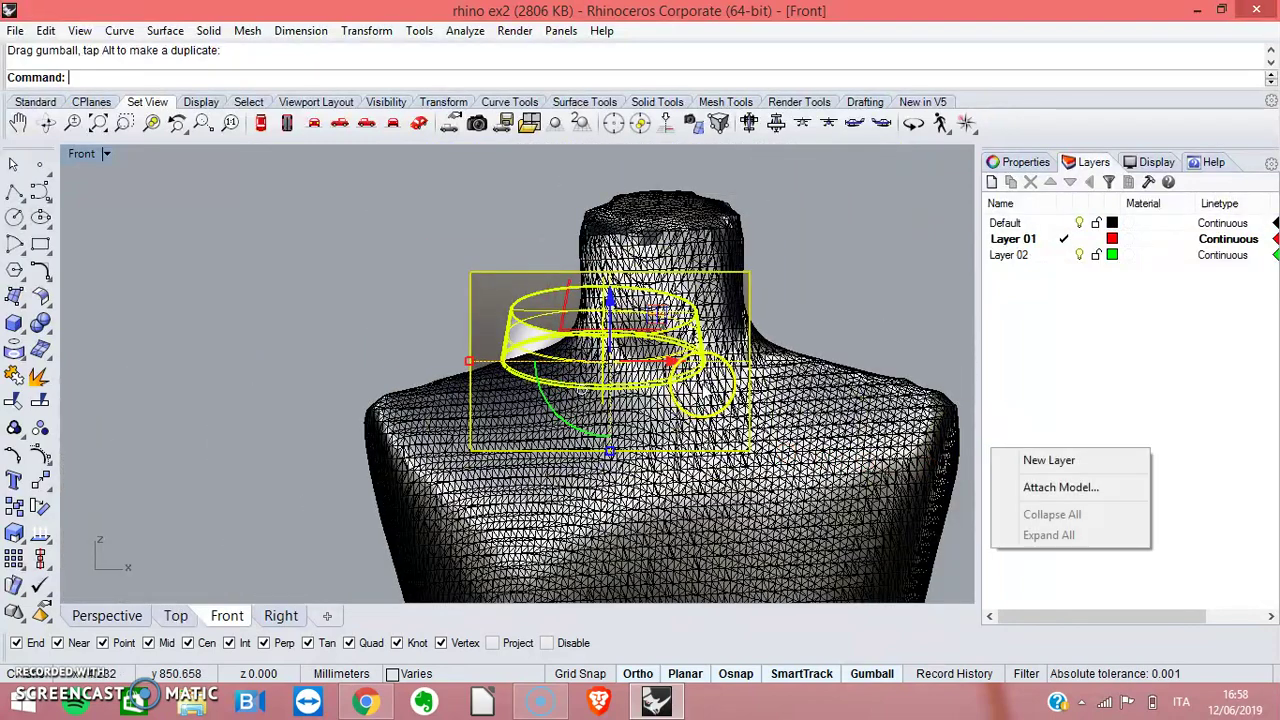
drag(678, 362, 733, 361)
drag(666, 296, 666, 262)
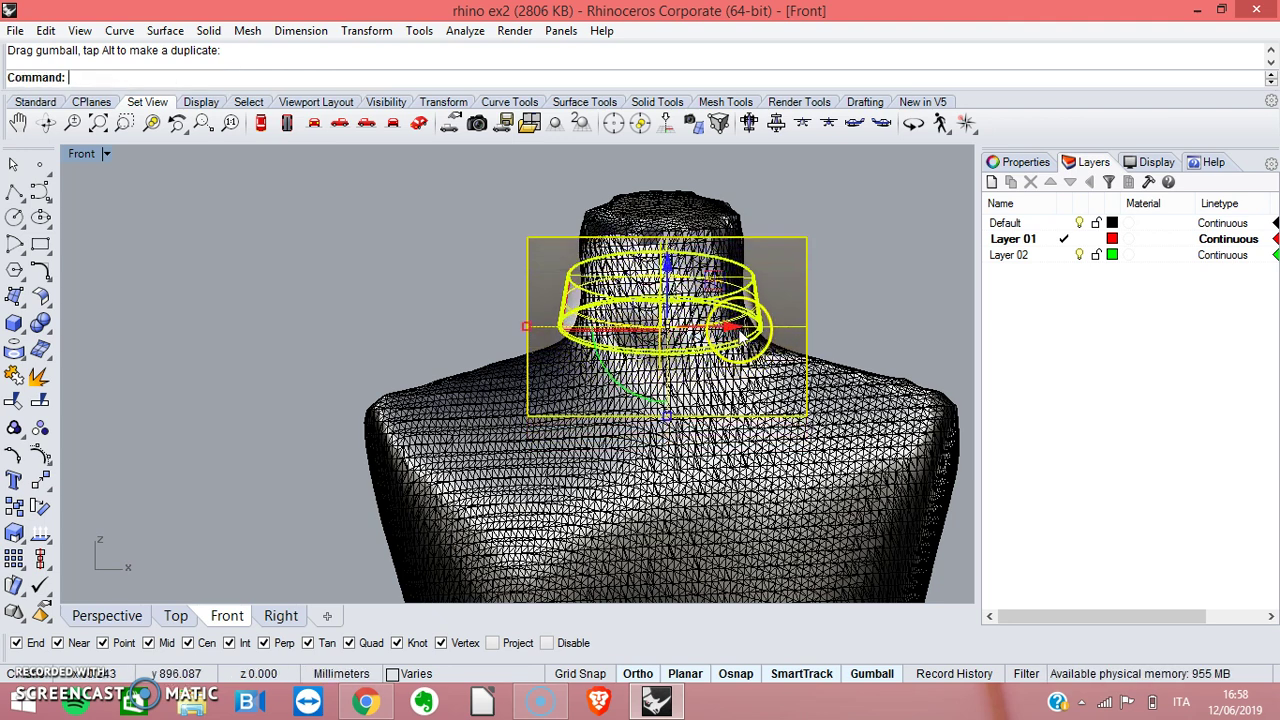
drag(734, 328, 738, 328)
Shift the collar group along Y in the maximized Right view so it encircles the neck, and return to four views.
double_click(85, 153)
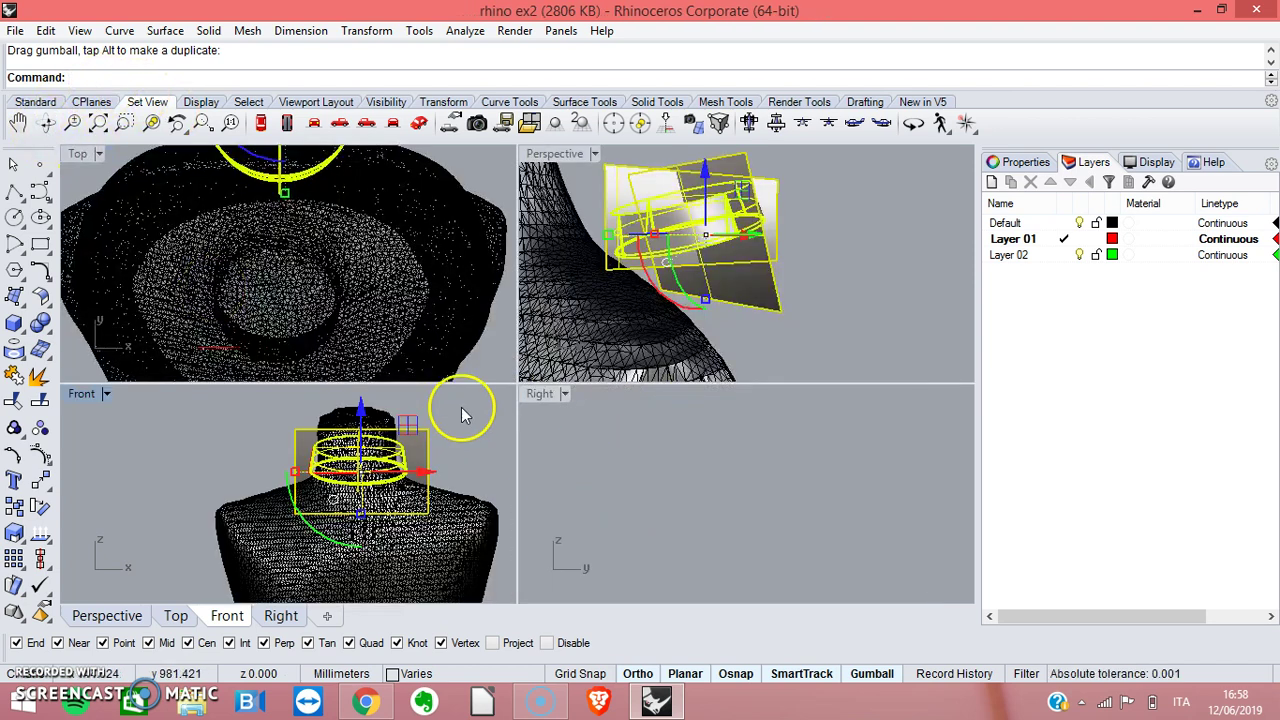
click(540, 395)
click(151, 122)
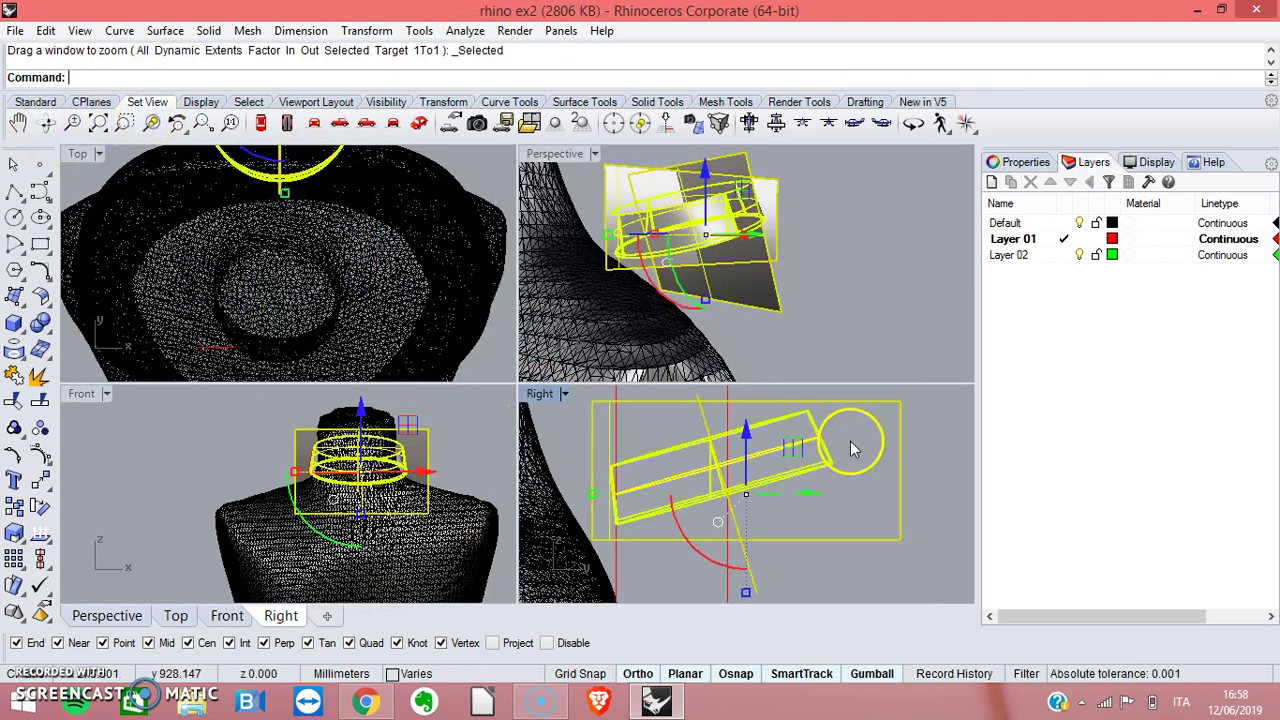
double_click(540, 395)
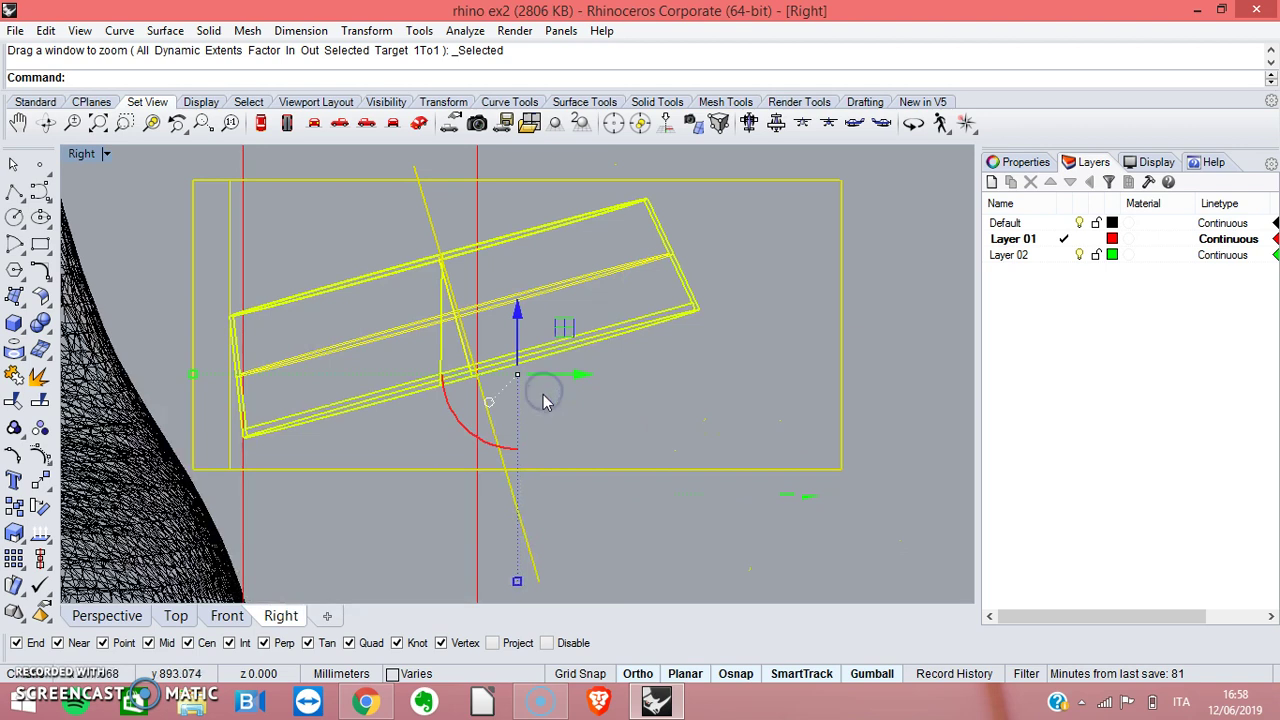
scroll(735, 420, down, 5)
drag(740, 395, 586, 414)
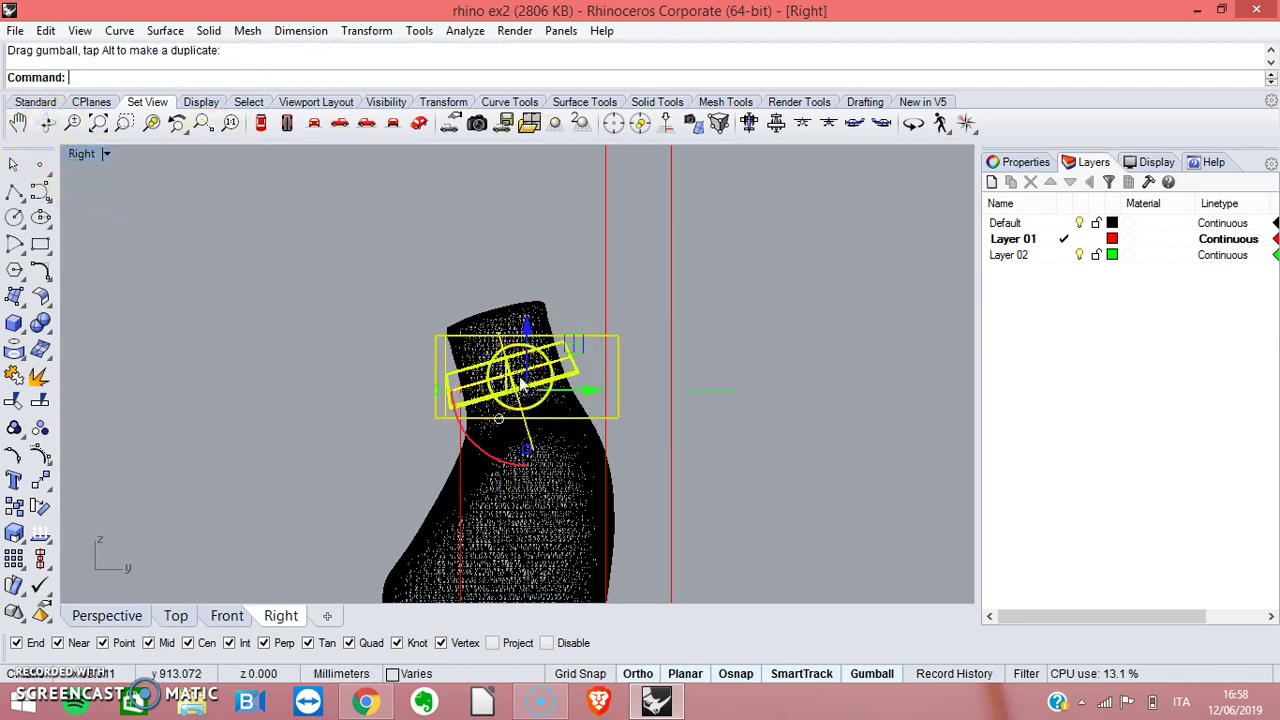
double_click(83, 155)
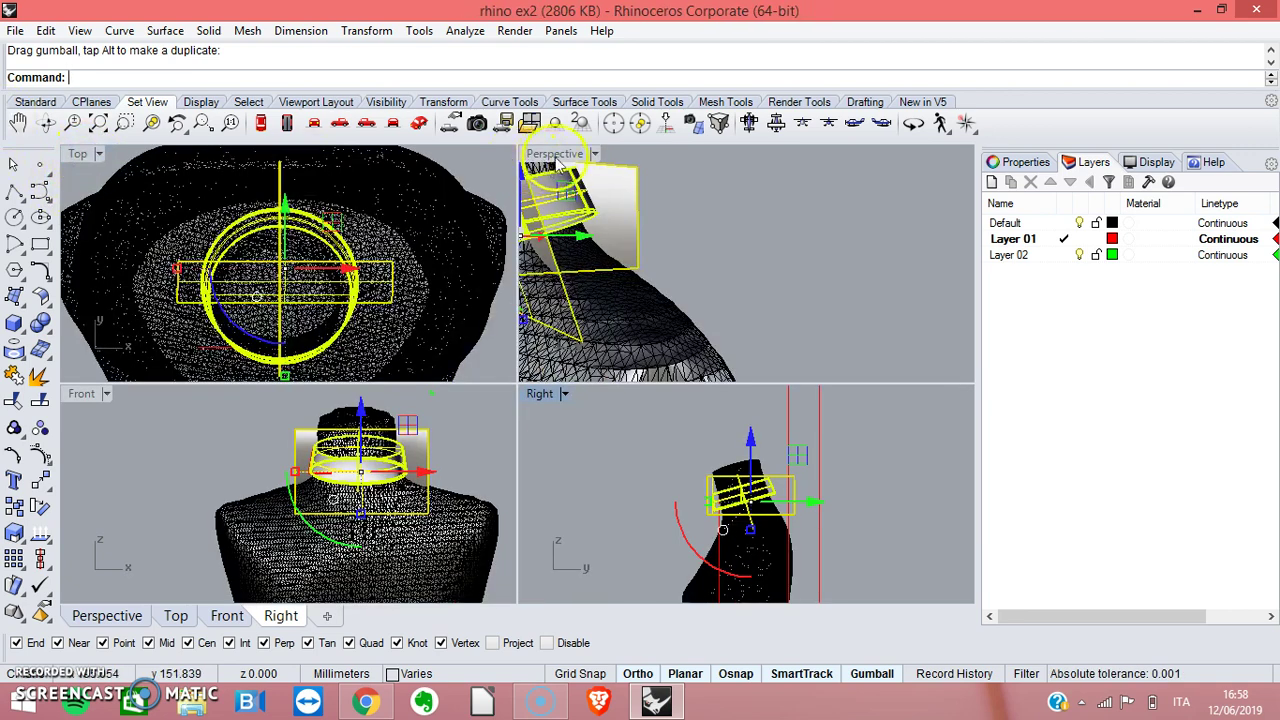
Inspect the collar's fit around the neck in the maximized Perspective view and clear the selection.
double_click(556, 156)
right_drag(443, 325, 795, 395)
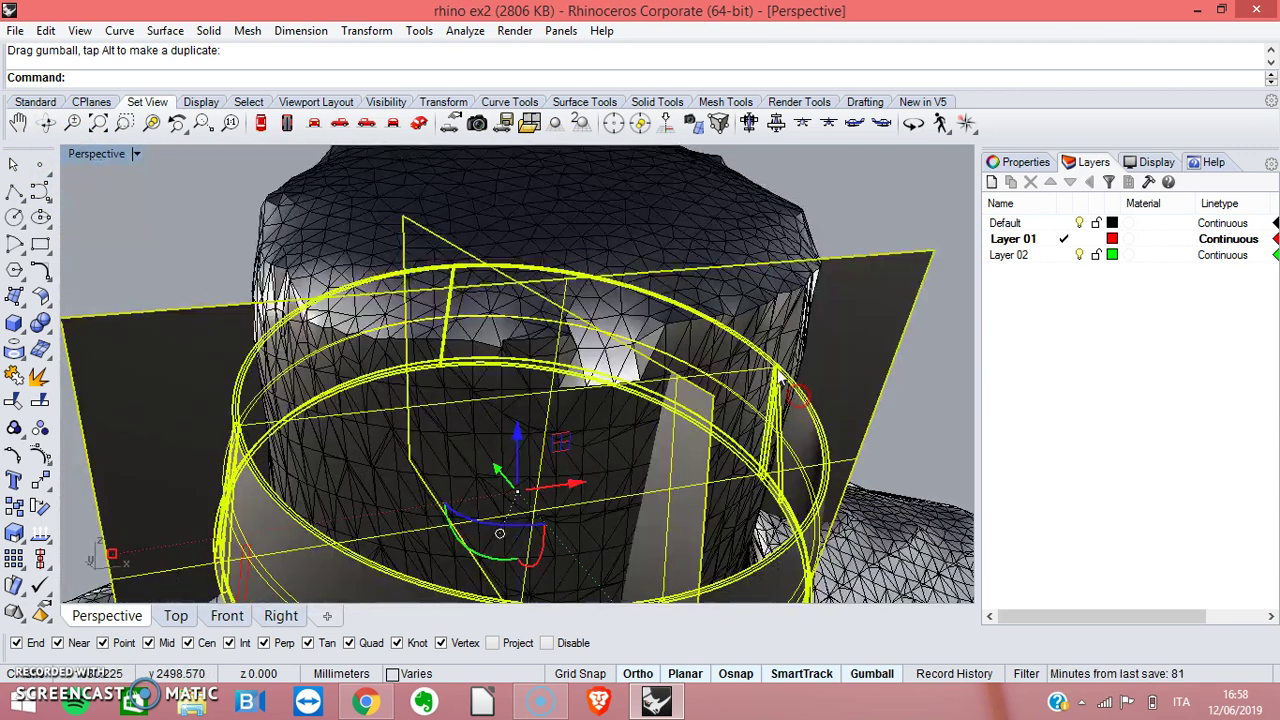
scroll(728, 340, down, 6)
right_drag(670, 290, 575, 293)
key(Escape)
Try moving a single piece of the collar ring sideways off the neck, and undo the move.
right_drag(691, 294, 432, 340)
shift+click(430, 338)
right_drag(425, 401, 486, 320)
click(483, 305)
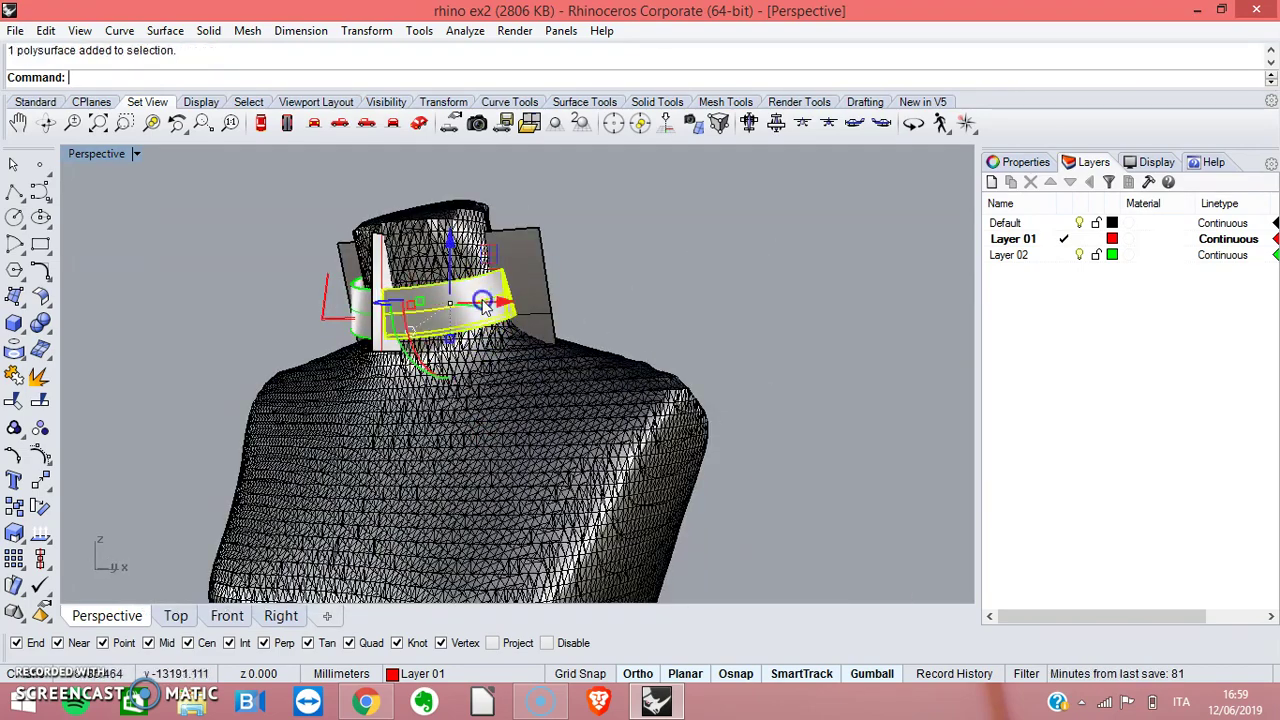
drag(503, 303, 789, 336)
key(ctrl+z)
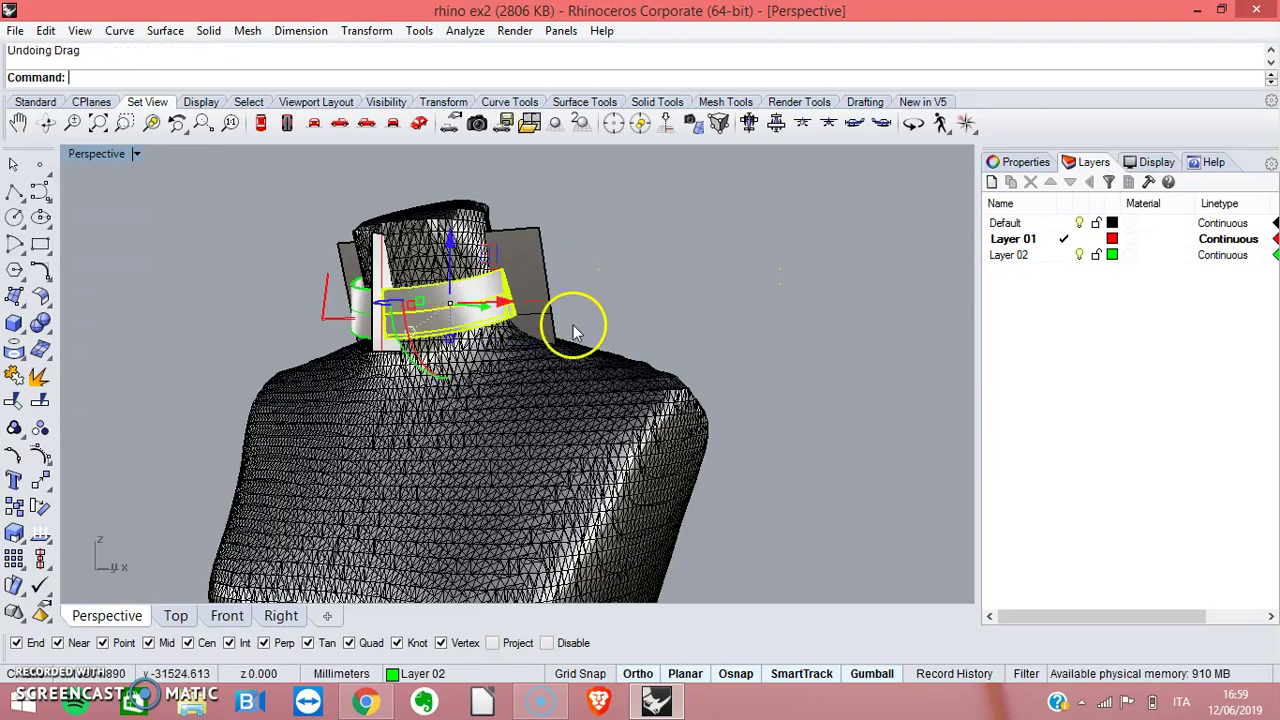
Select the collar ring, L-shaped profile and both crossing planes together, undoing a trial sideways move made without the larger plane.
key(ctrl+a)
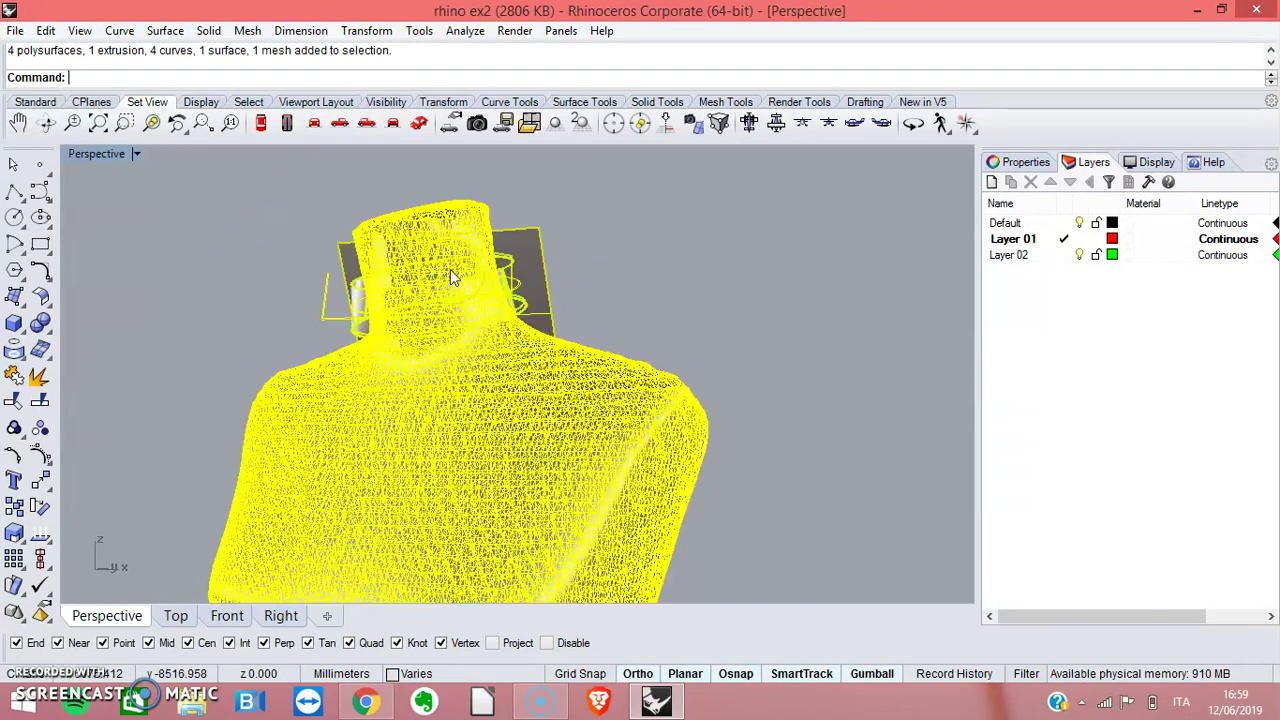
click(620, 285)
drag(377, 332, 650, 390)
drag(500, 300, 912, 312)
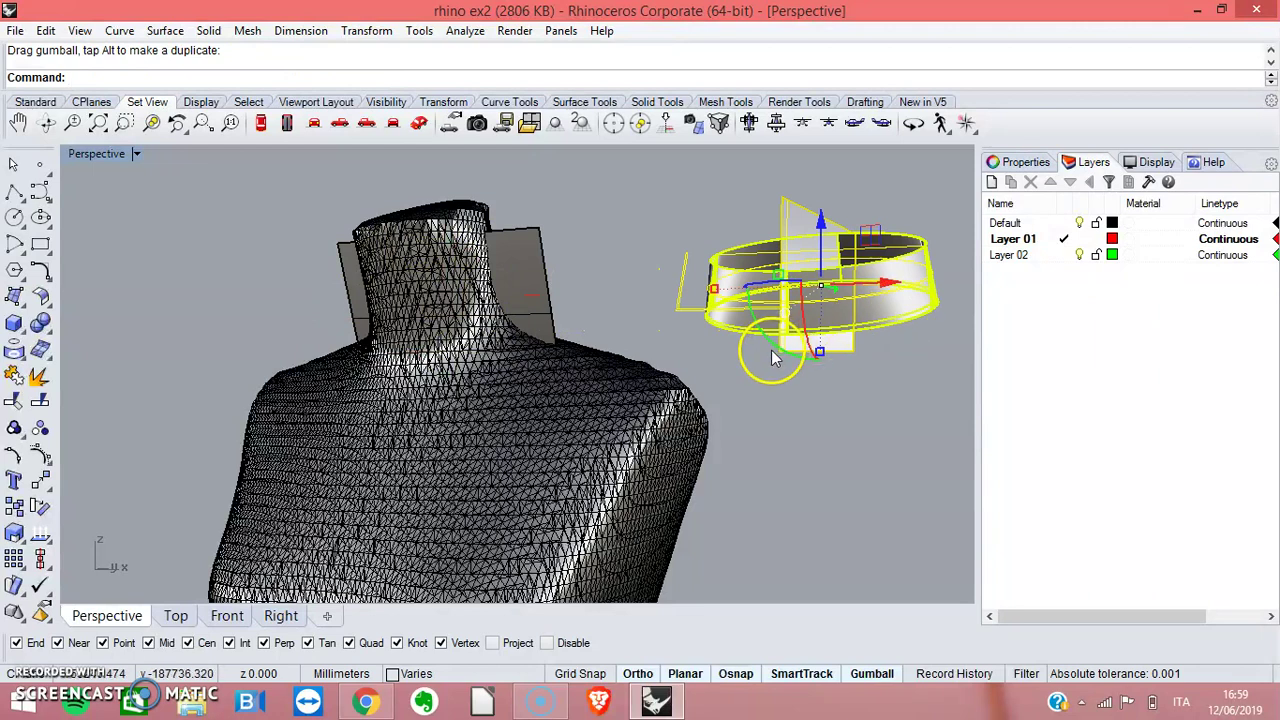
key(ctrl+z)
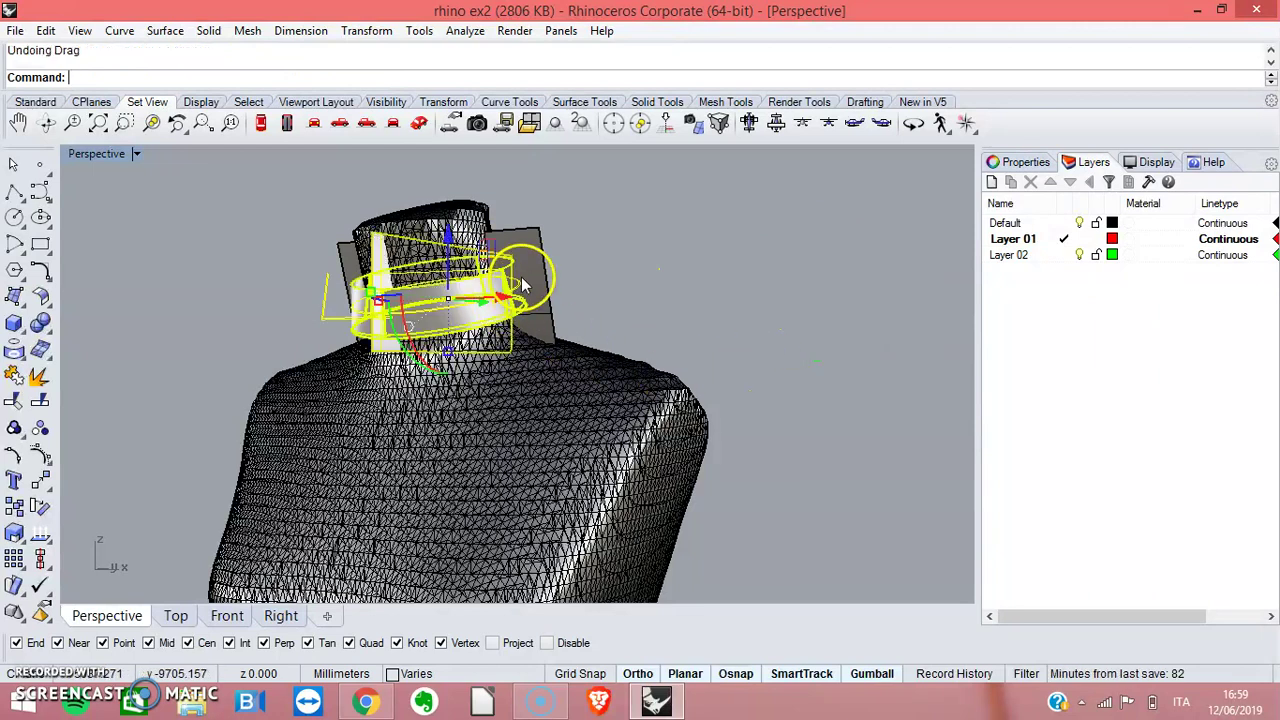
shift+click(527, 281)
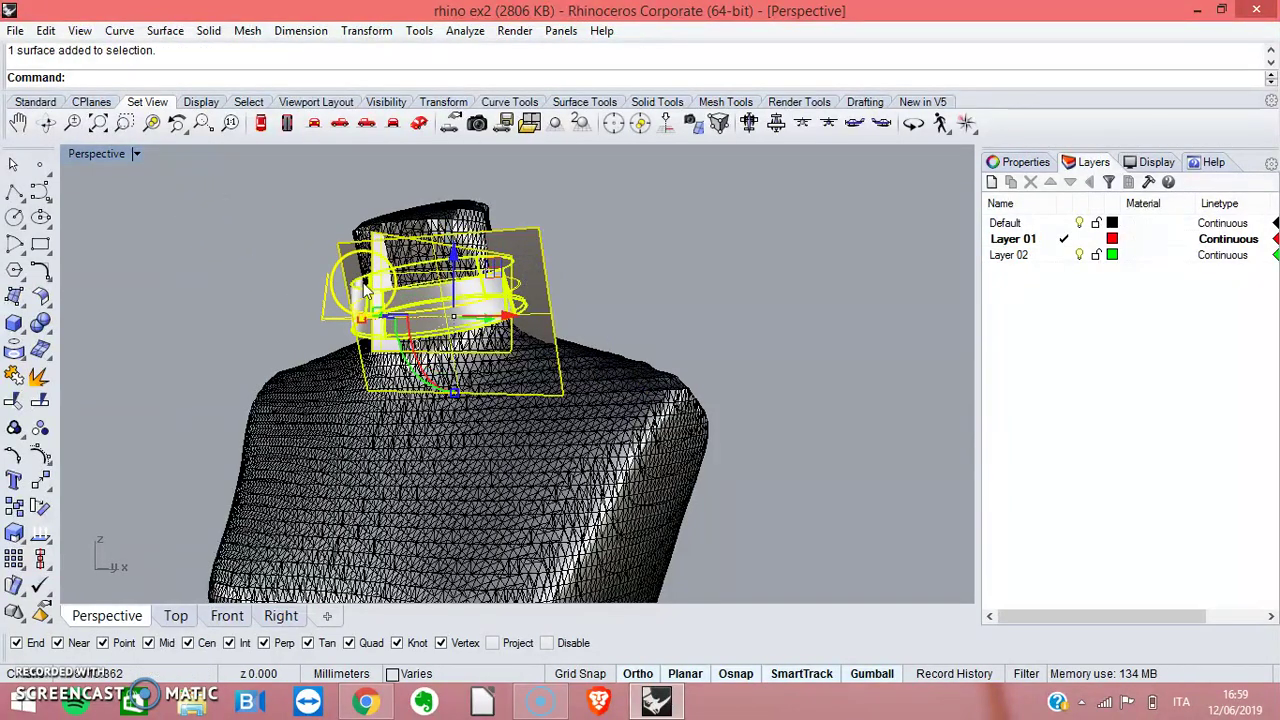
Move the selected collar group along X clear of the neck, zoom in on it, and clear the selection.
drag(508, 318, 903, 342)
click(151, 122)
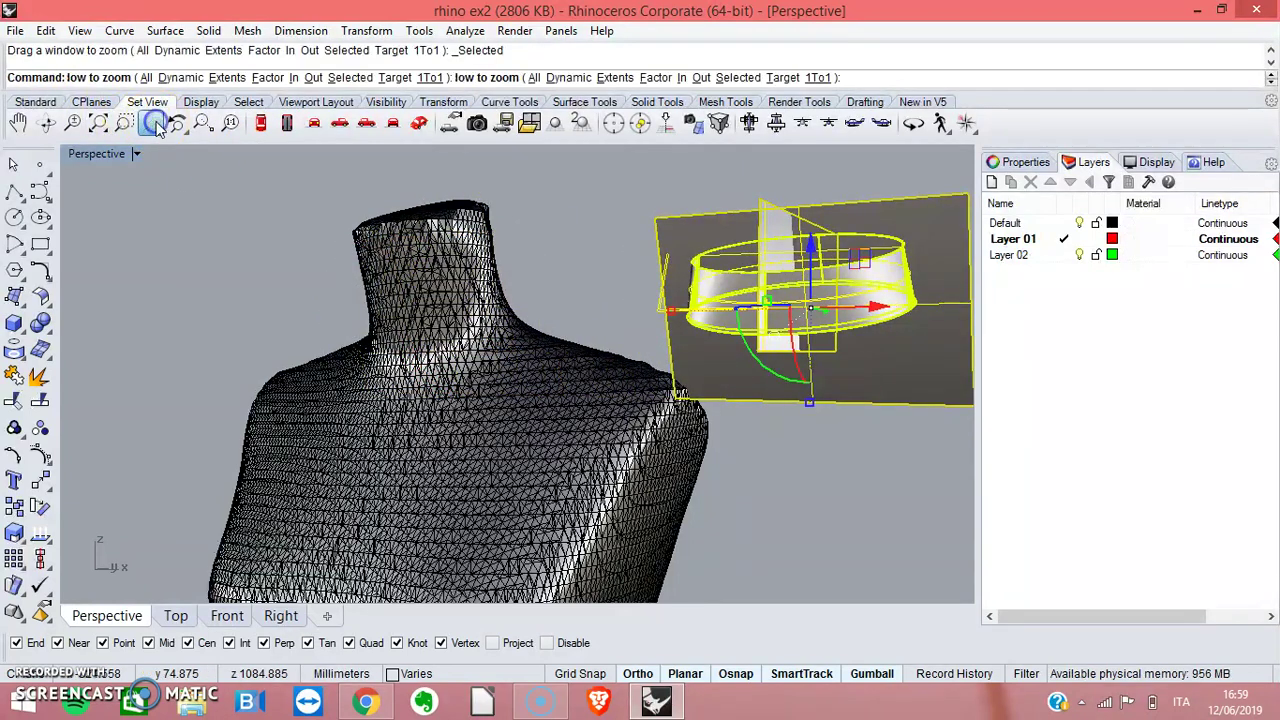
right_drag(640, 453, 751, 451)
click(865, 368)
right_drag(865, 368, 663, 517)
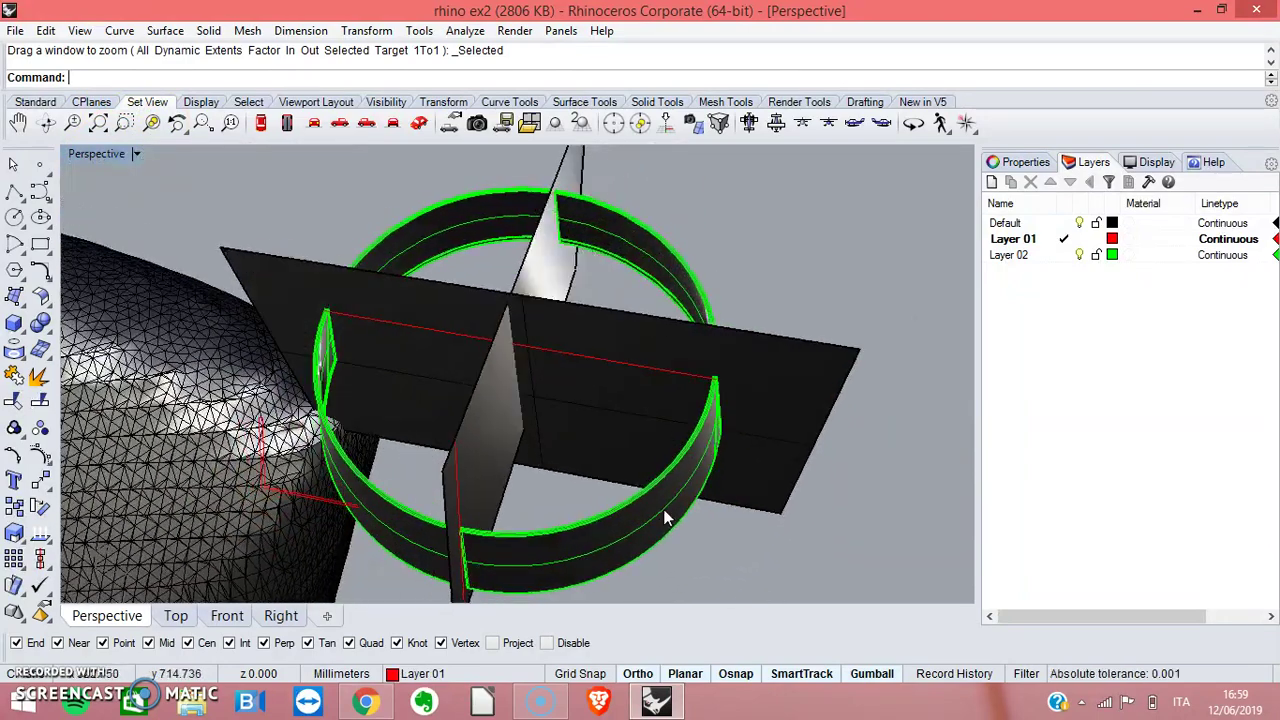
Examine how the crossing planes divide the collar ring by selecting each of its pieces in turn.
click(655, 517)
click(378, 500)
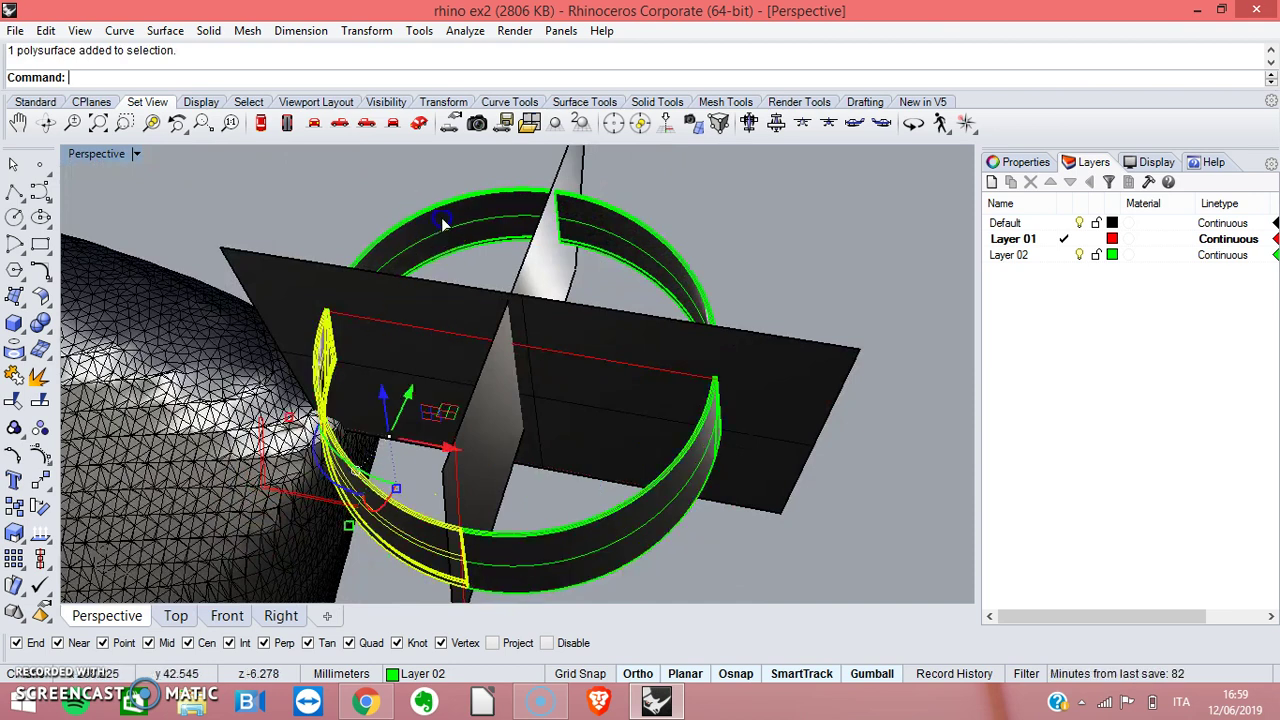
click(641, 248)
right_drag(757, 537, 695, 540)
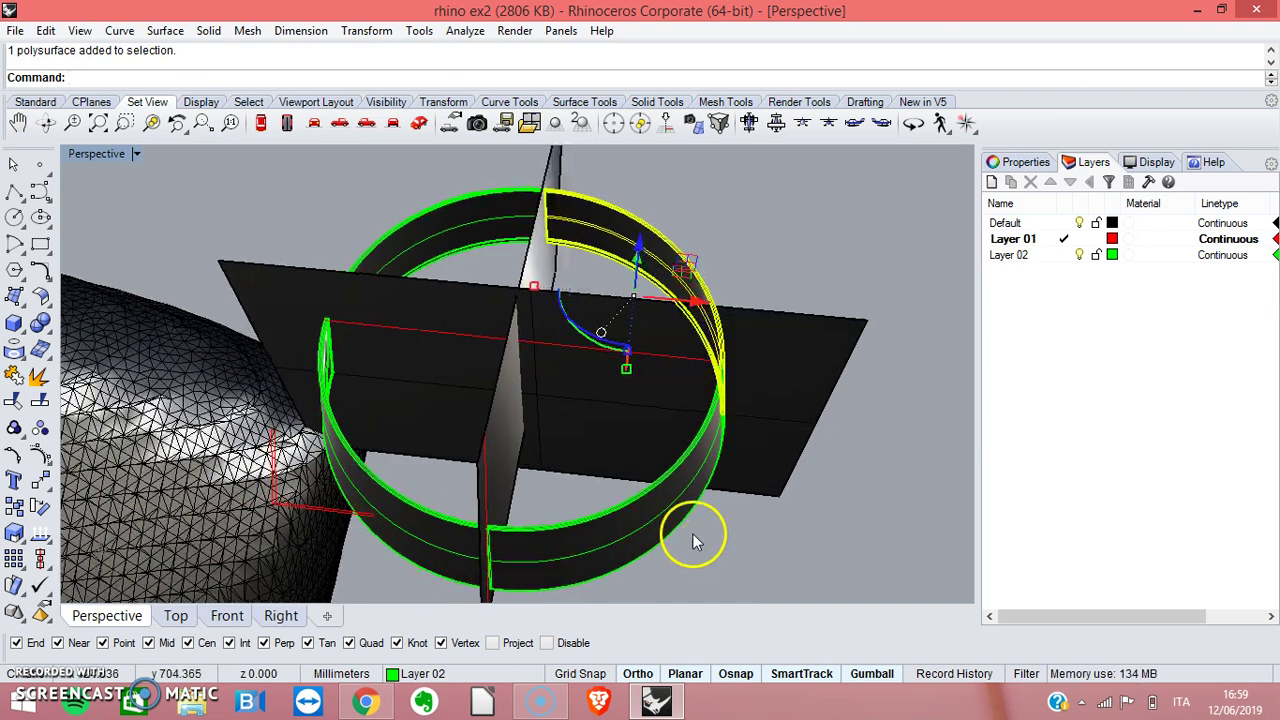
click(376, 490)
click(579, 534)
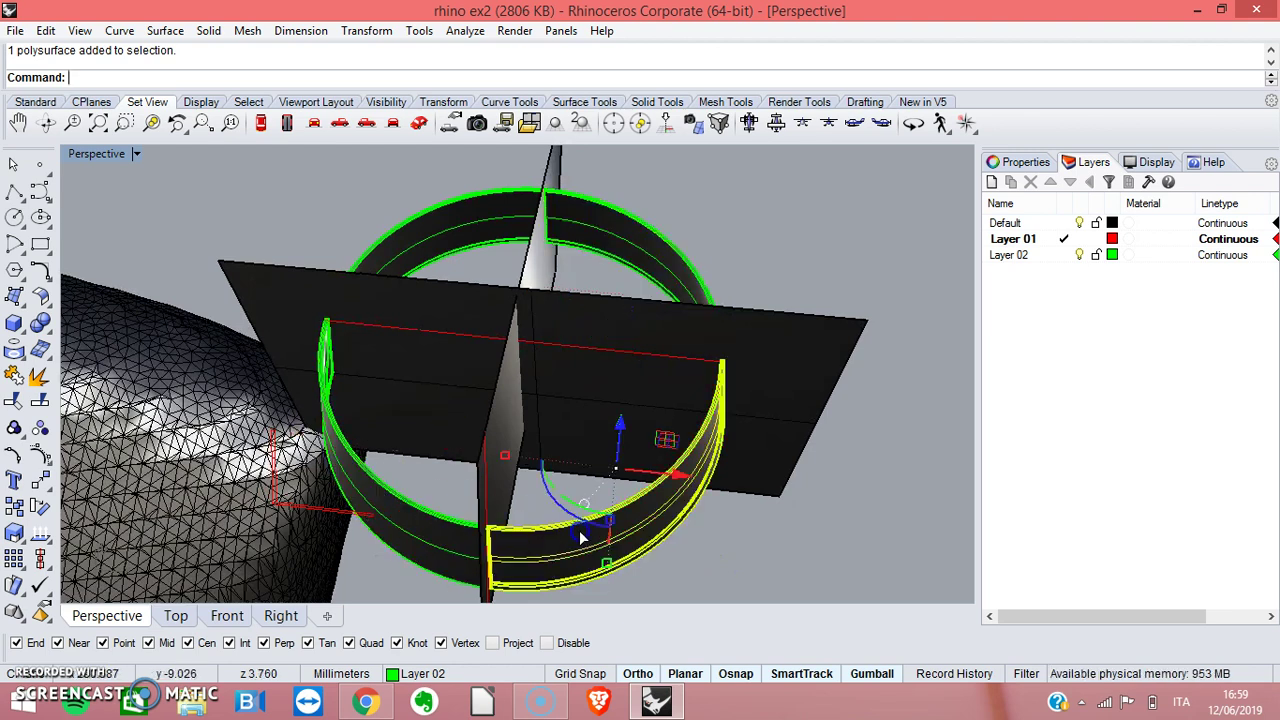
click(455, 218)
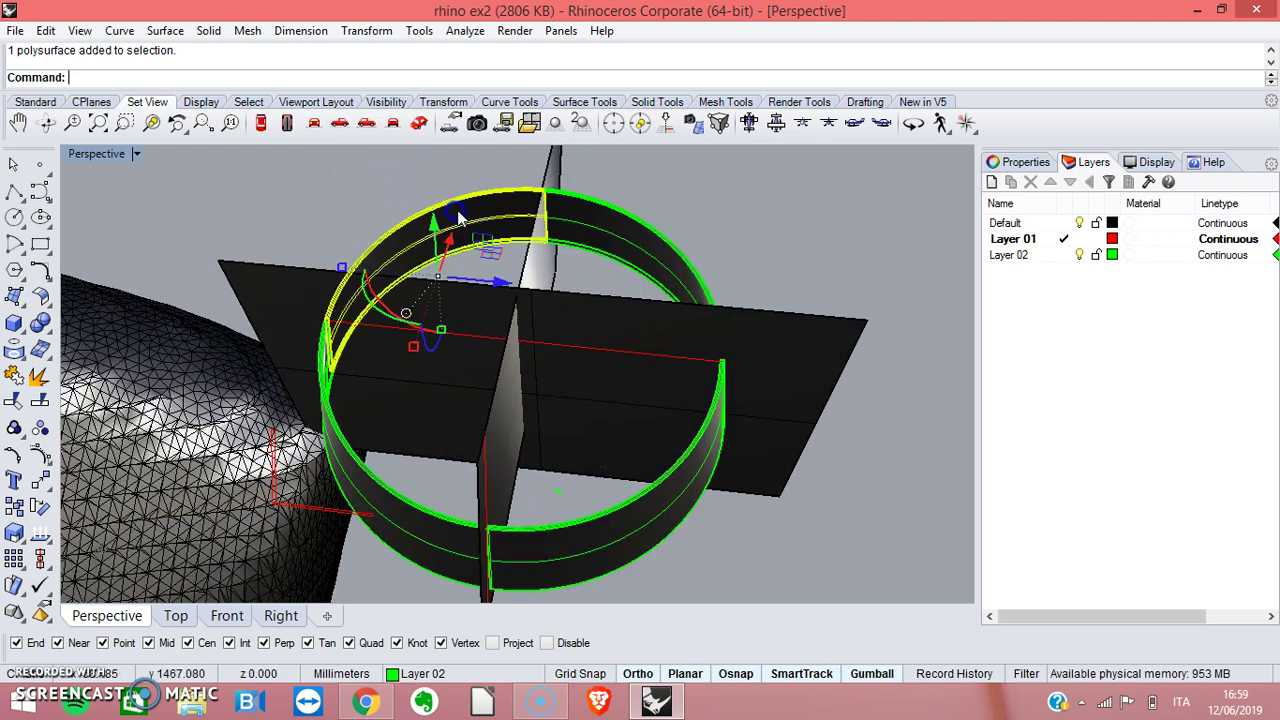
click(623, 228)
scroll(832, 258, down, 5)
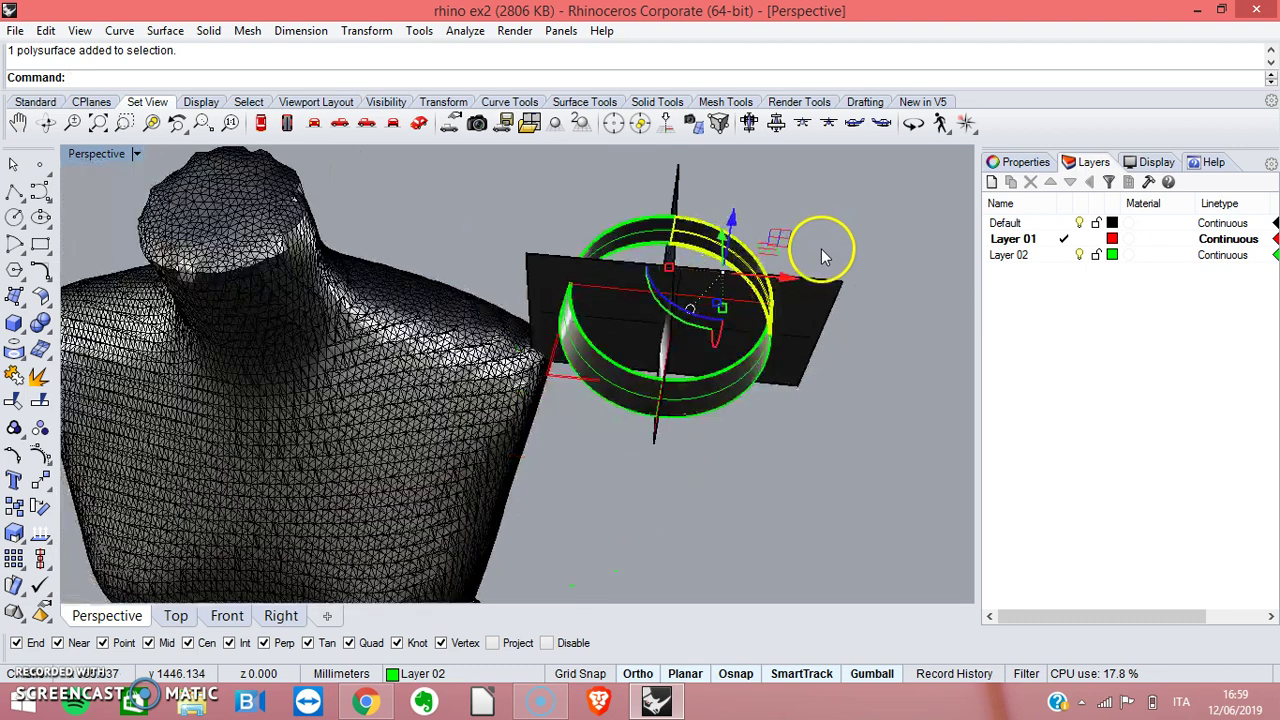
scroll(825, 258, down, 4)
Examine the mannequin, the offset collar and the separate red pattern curves together in the maximized Front view.
double_click(92, 155)
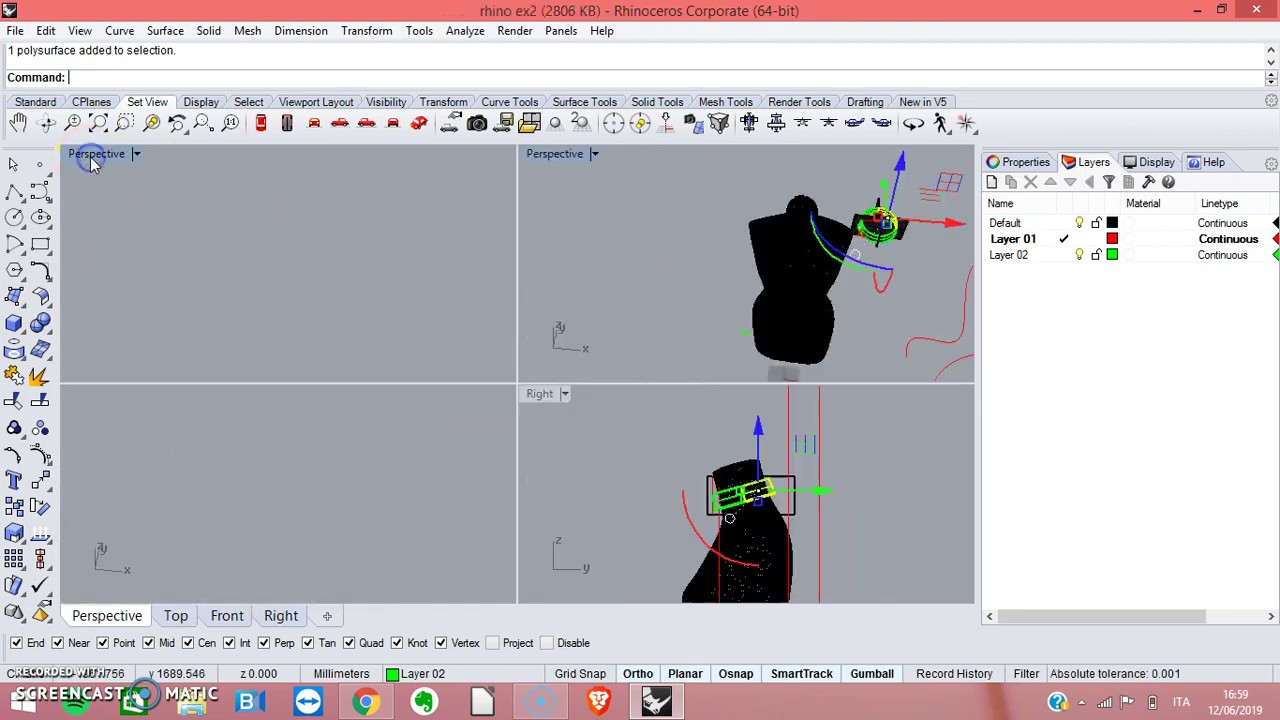
scroll(360, 470, down, 3)
right_drag(375, 497, 210, 490)
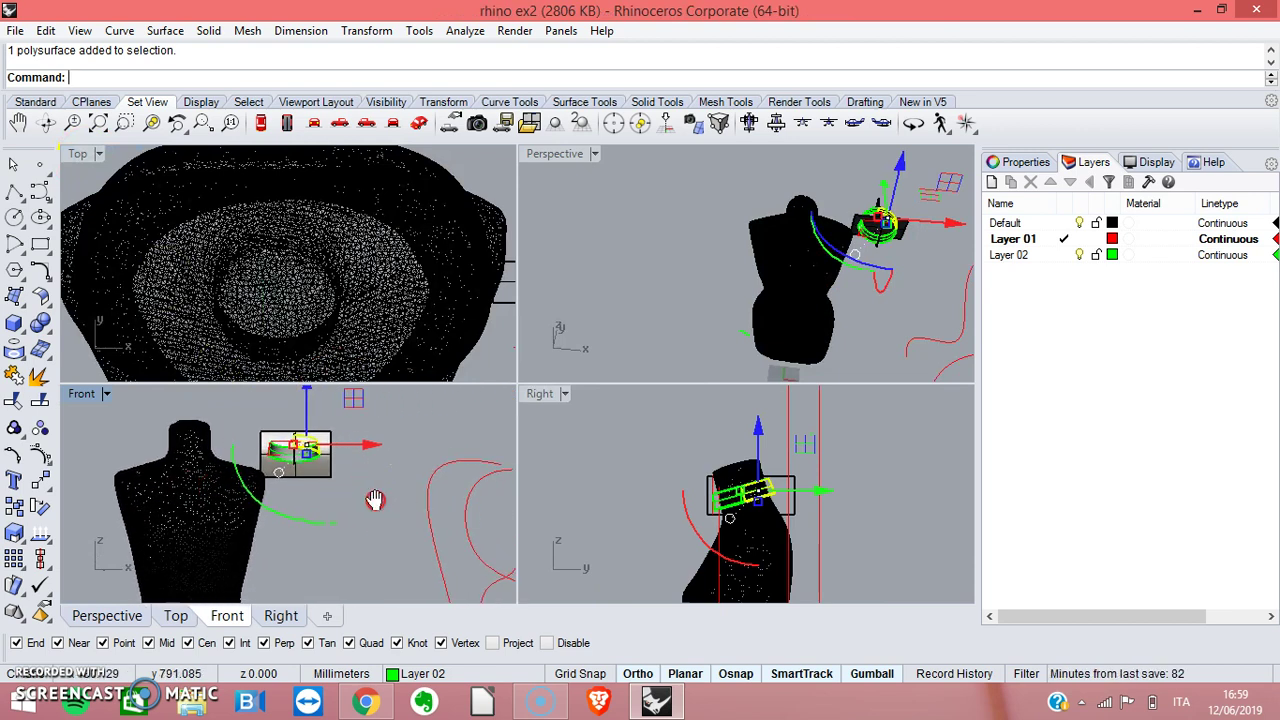
right_drag(375, 499, 280, 495)
double_click(84, 393)
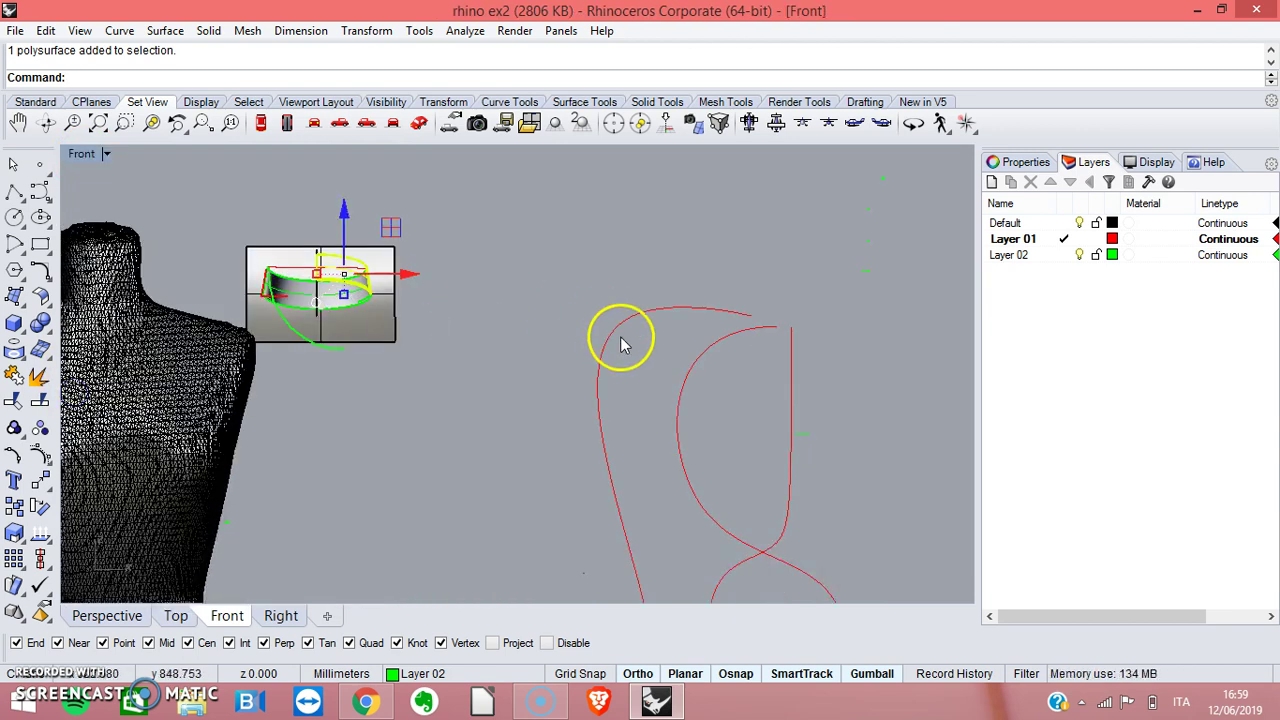
scroll(571, 349, down, 1)
scroll(529, 366, down, 1)
scroll(605, 403, down, 1)
right_drag(703, 385, 598, 364)
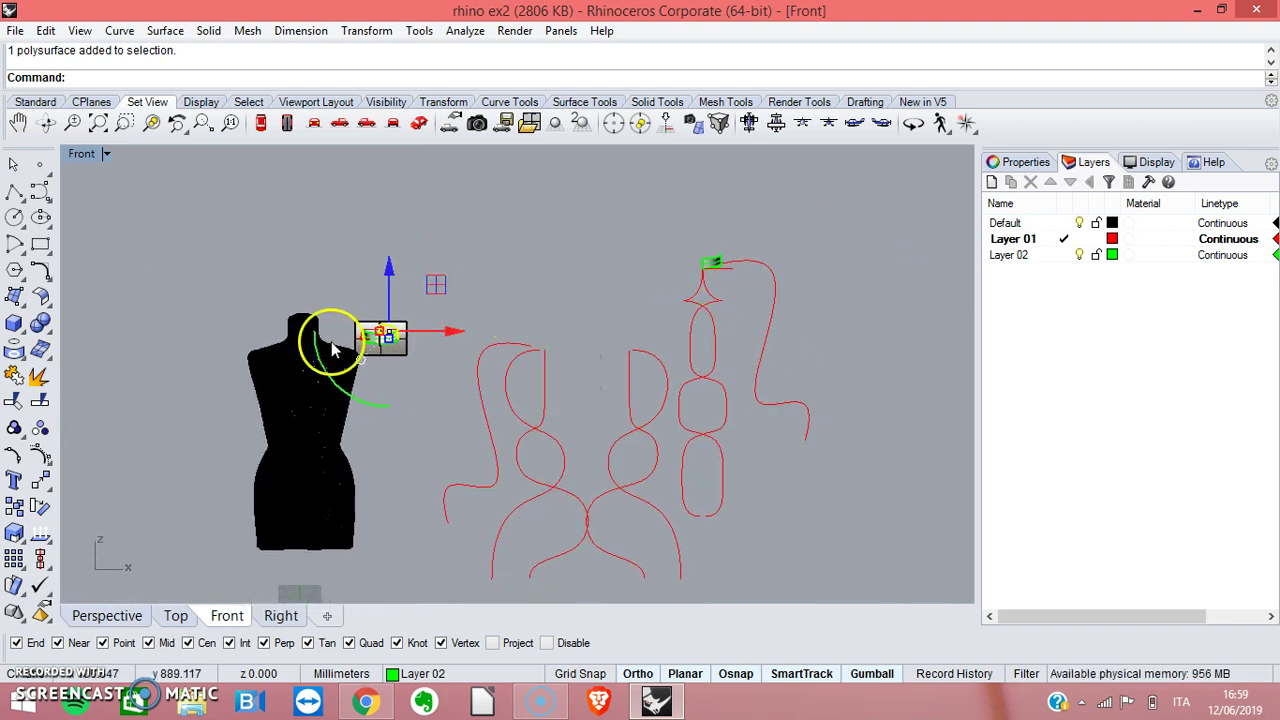
scroll(748, 246, down, 2)
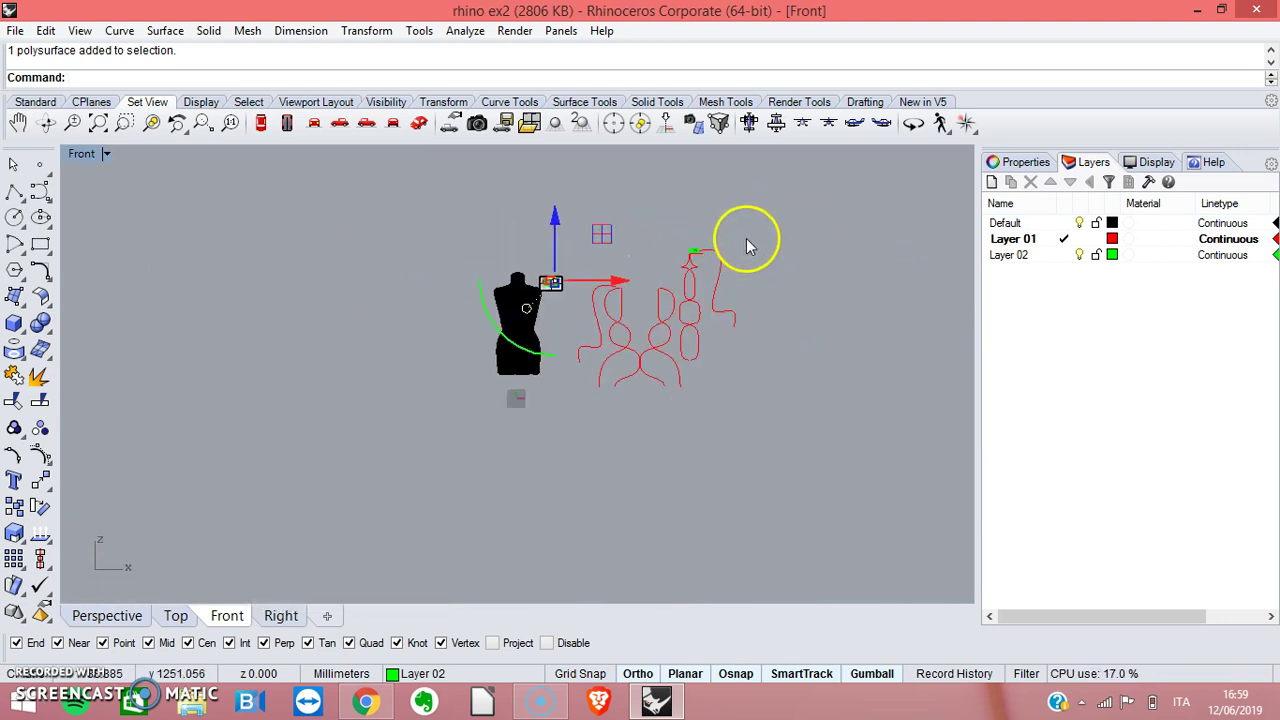
scroll(708, 258, up, 2)
Select the separate quarter-collar piece and its horizontal line above the pattern curves, and zoom in on them.
drag(605, 220, 733, 273)
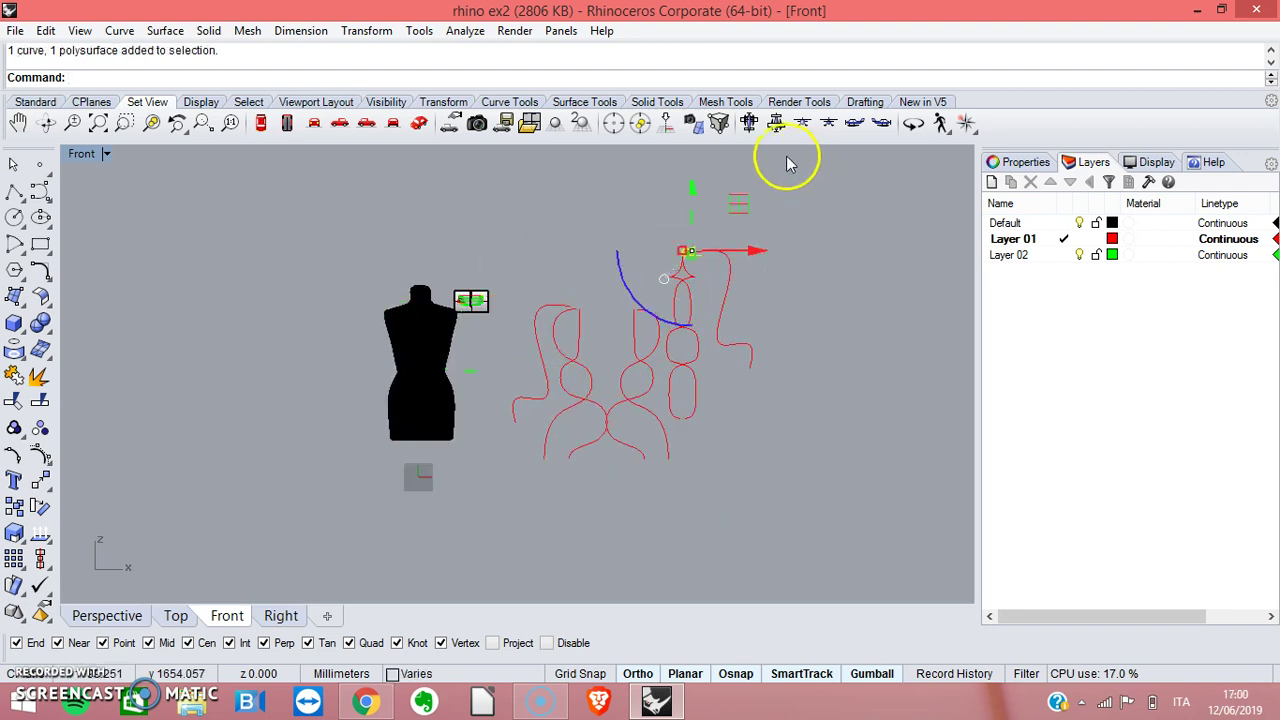
click(177, 122)
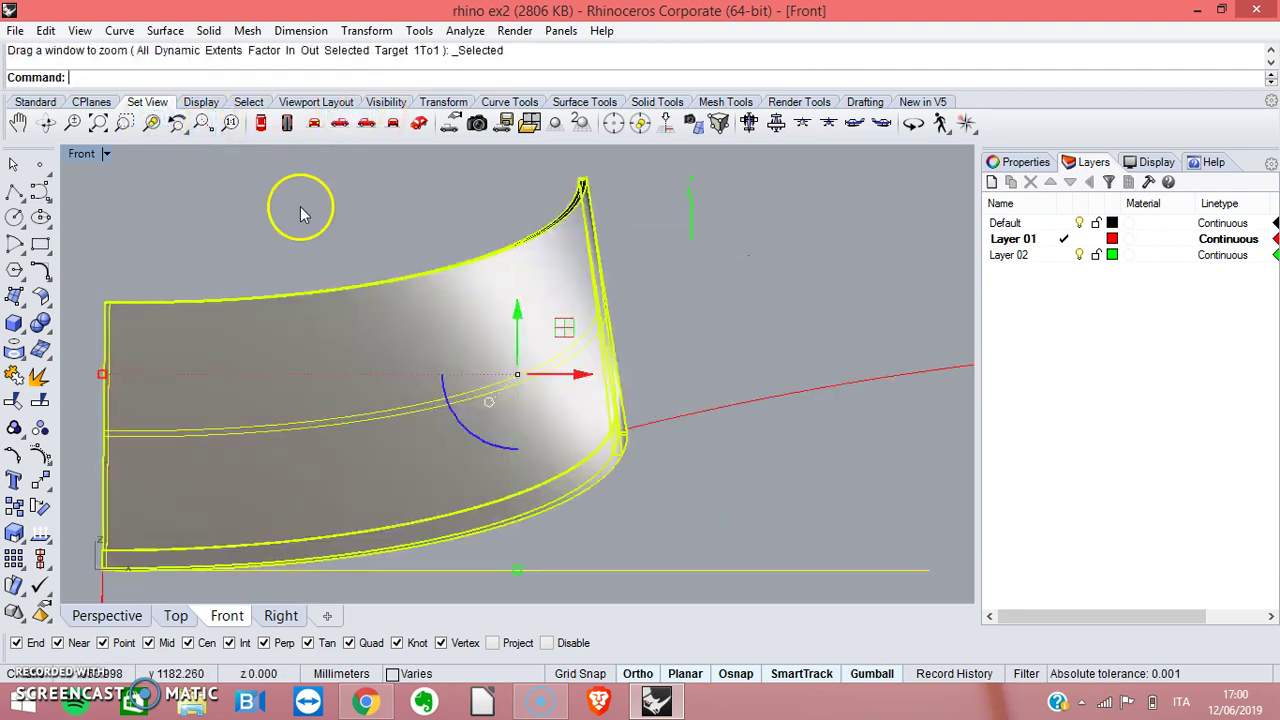
scroll(722, 295, down, 2)
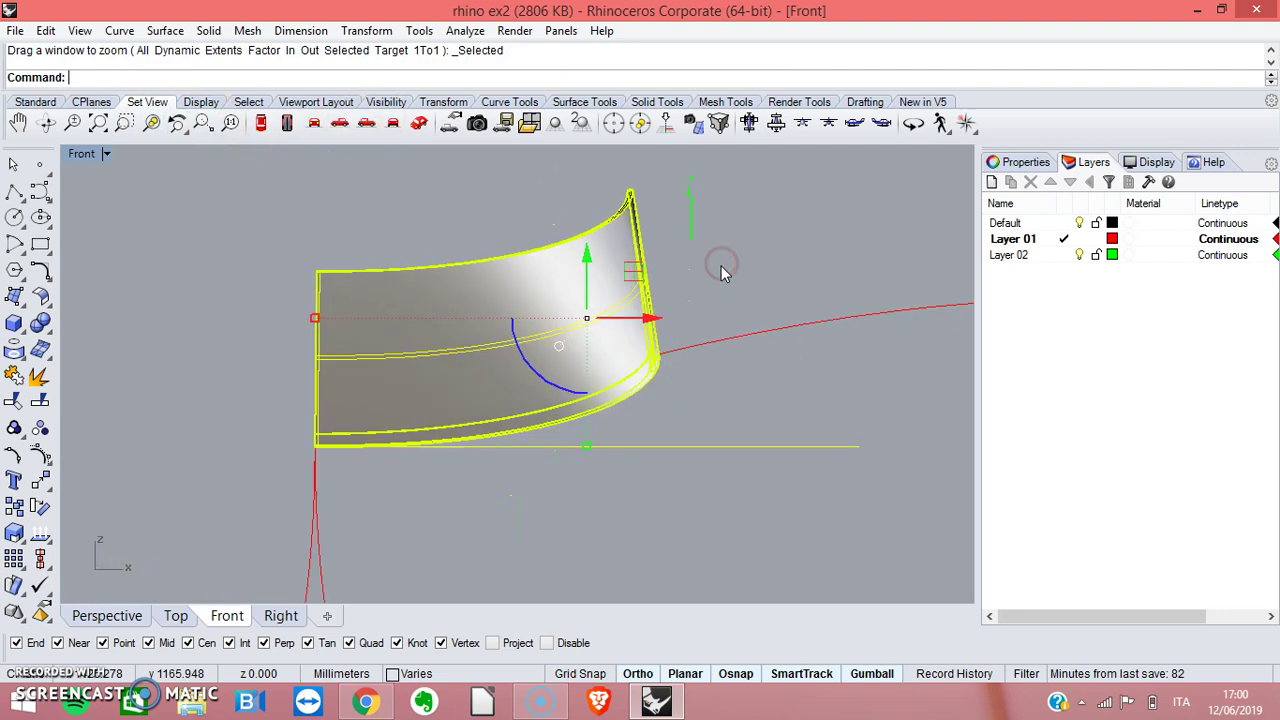
right_drag(733, 374, 703, 371)
Select only the horizontal line below the quarter collar and show its edit points.
click(342, 410)
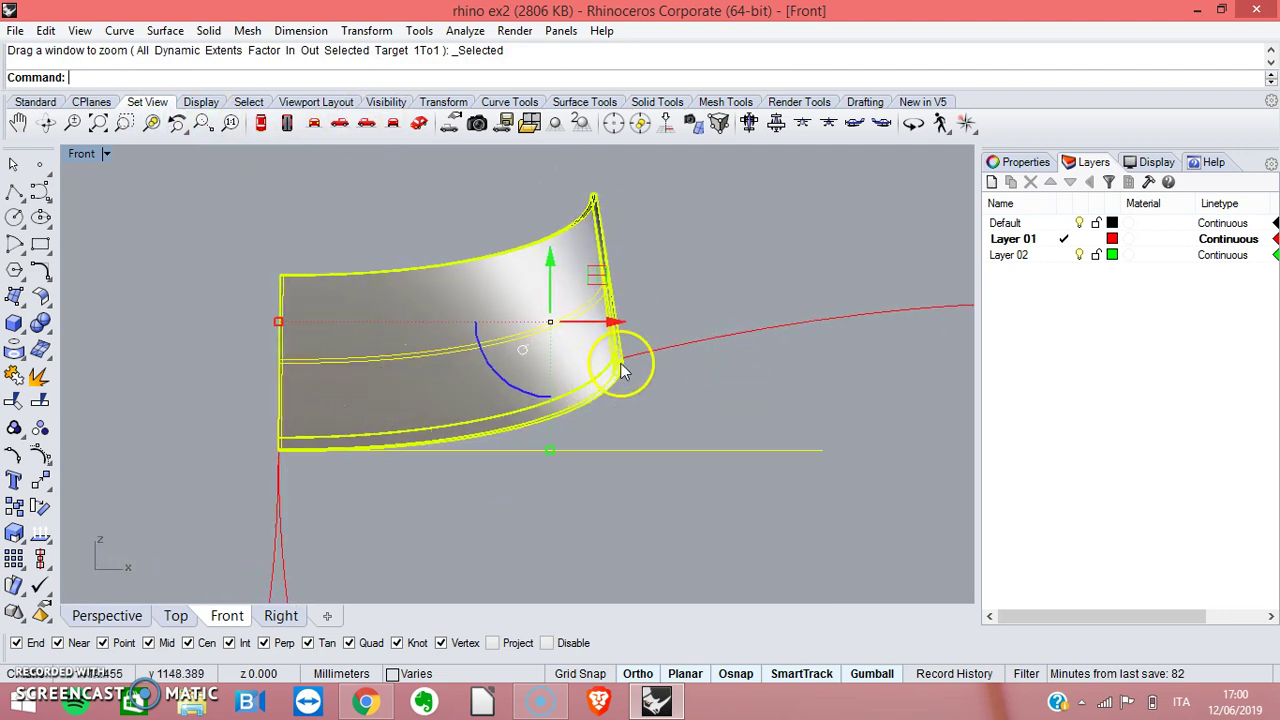
right_drag(668, 365, 631, 372)
click(463, 512)
click(541, 453)
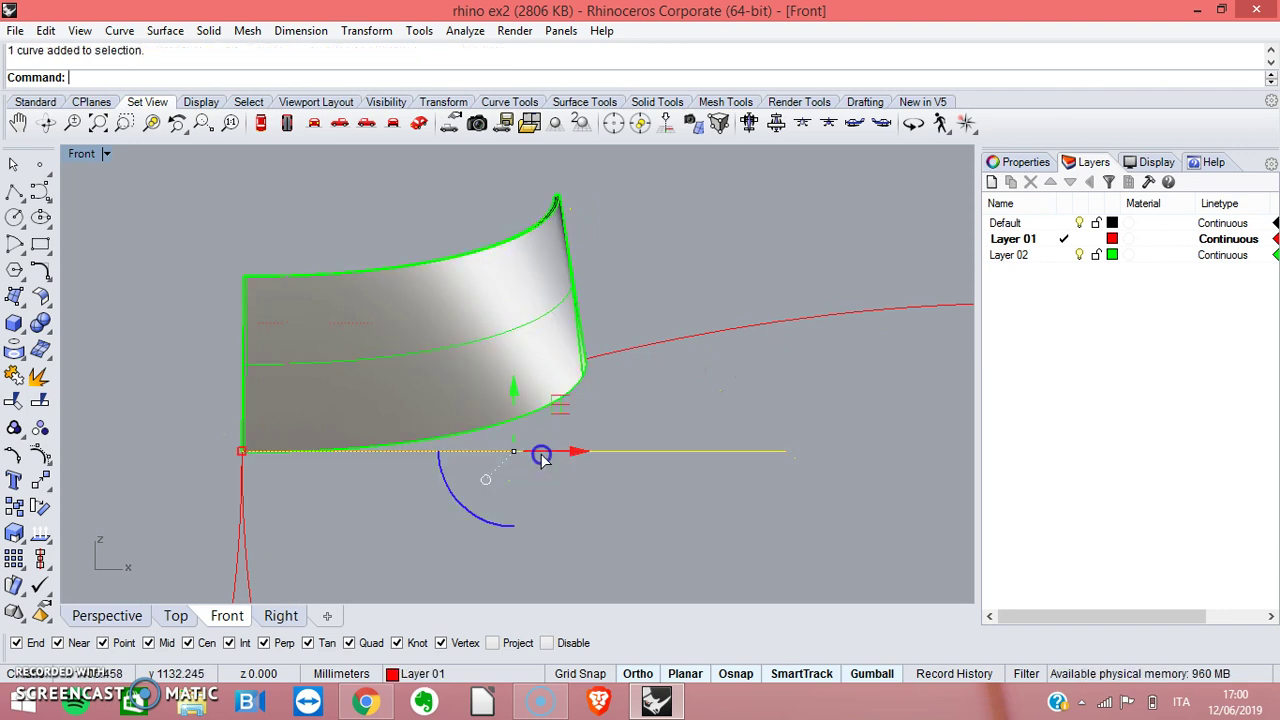
click(13, 455)
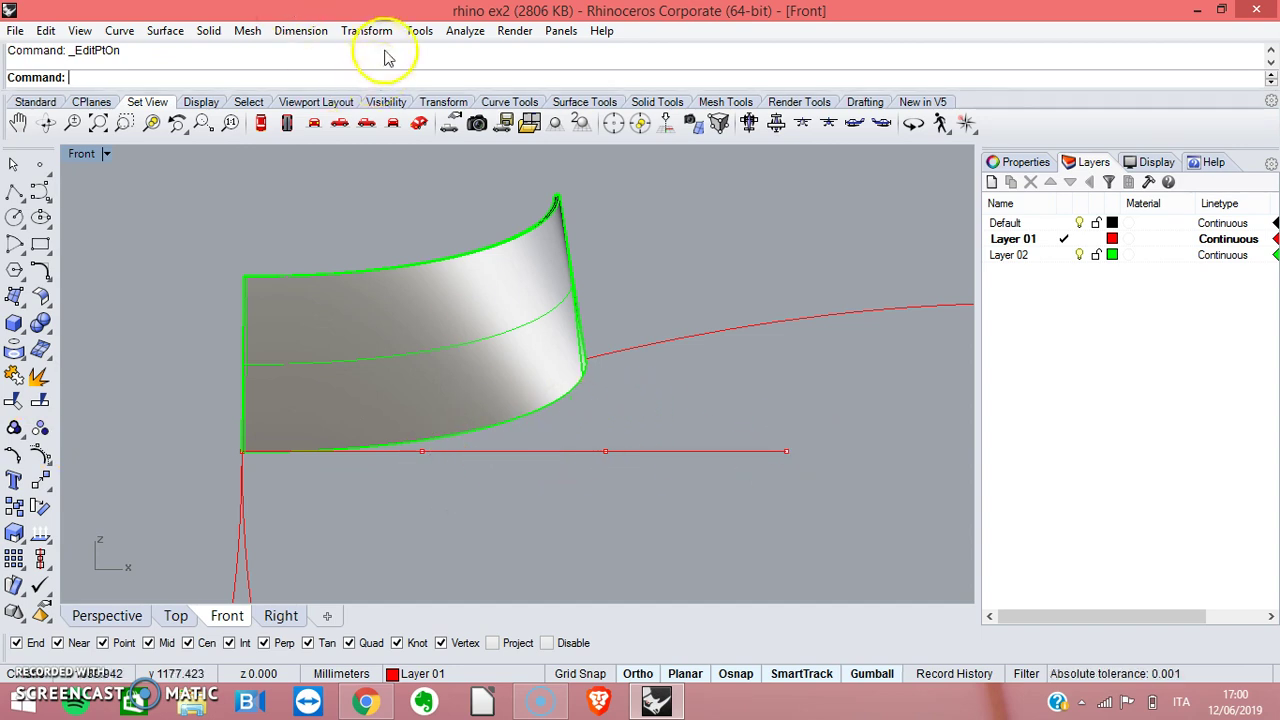
Start a Length measurement and pick the quarter collar's curved lower edge.
click(465, 30)
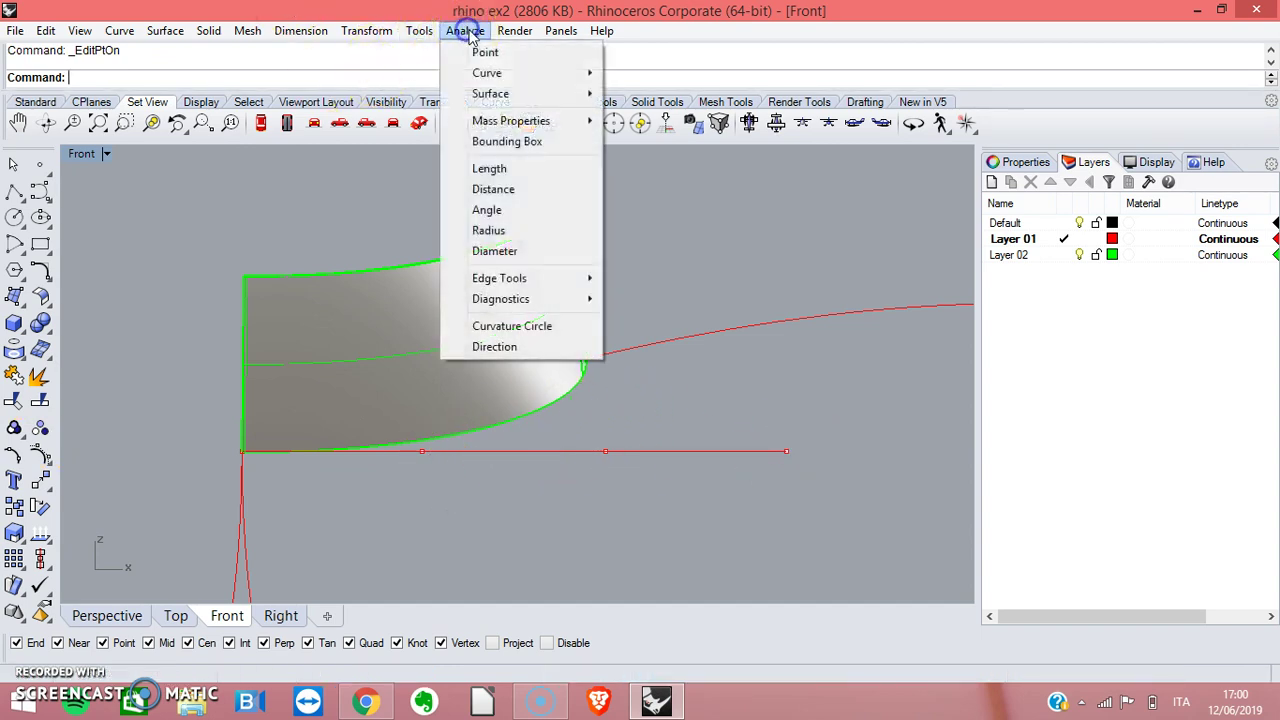
click(512, 169)
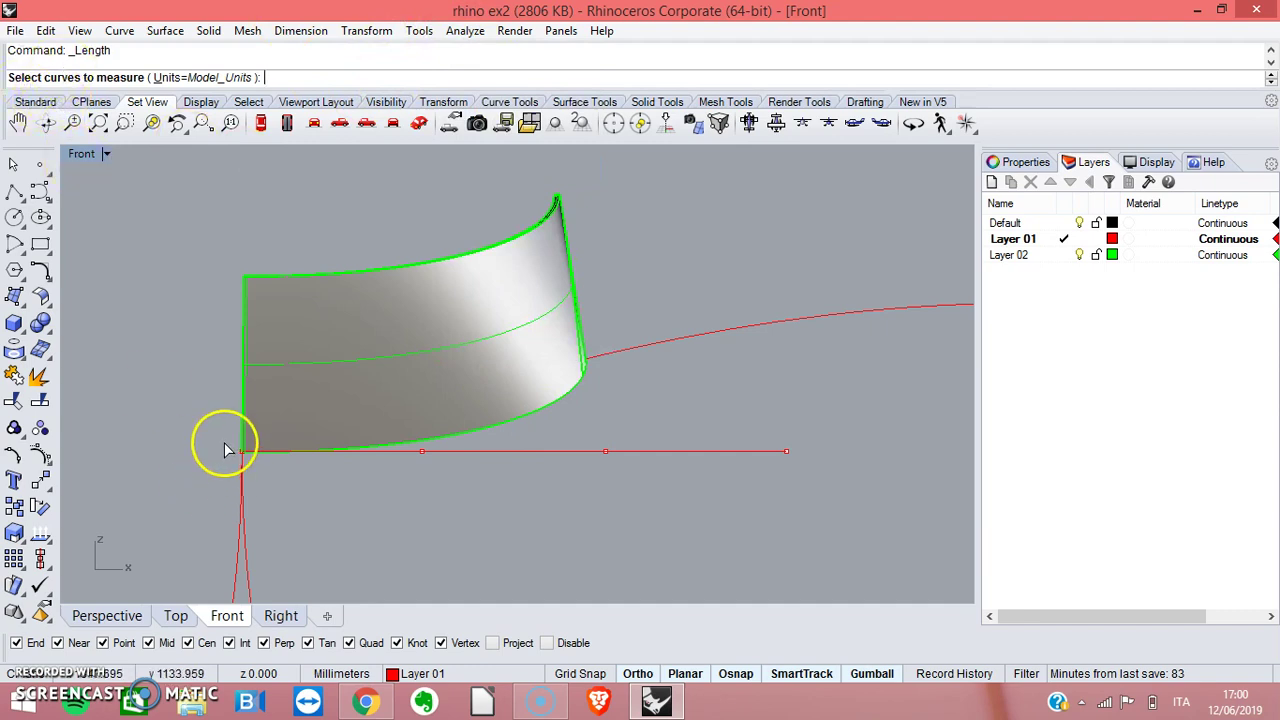
click(498, 427)
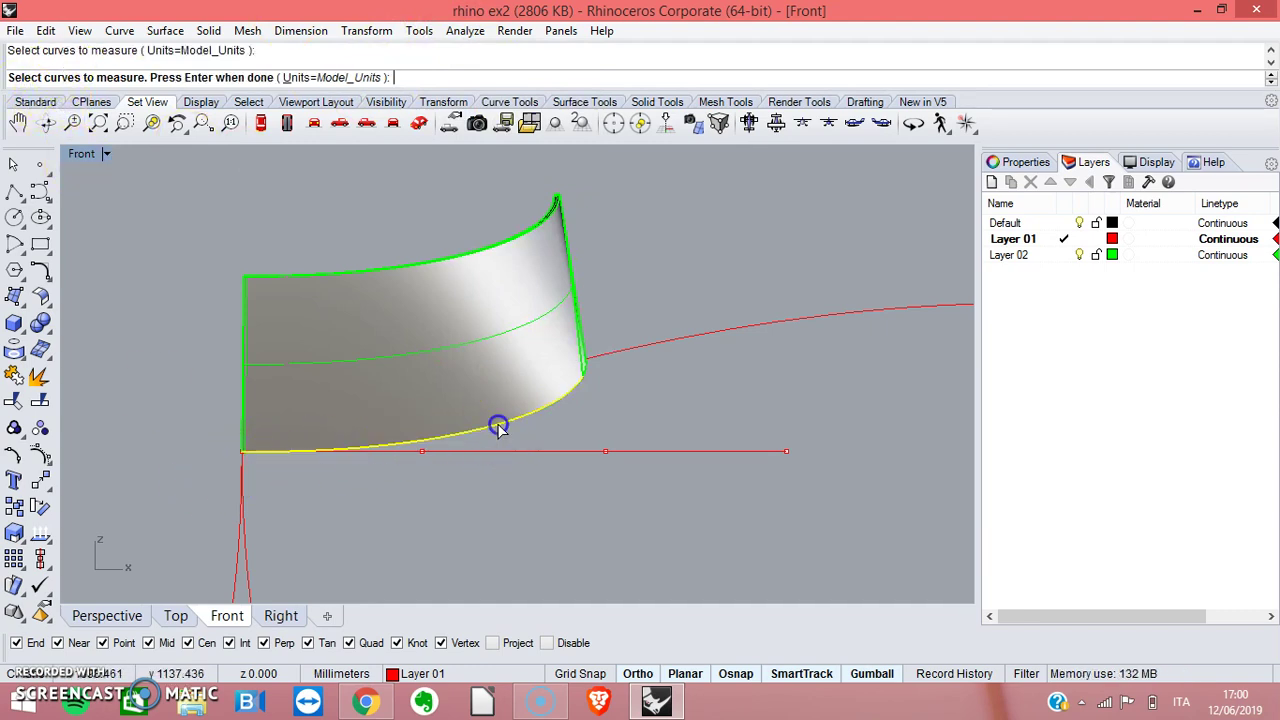
right_drag(617, 403, 457, 406)
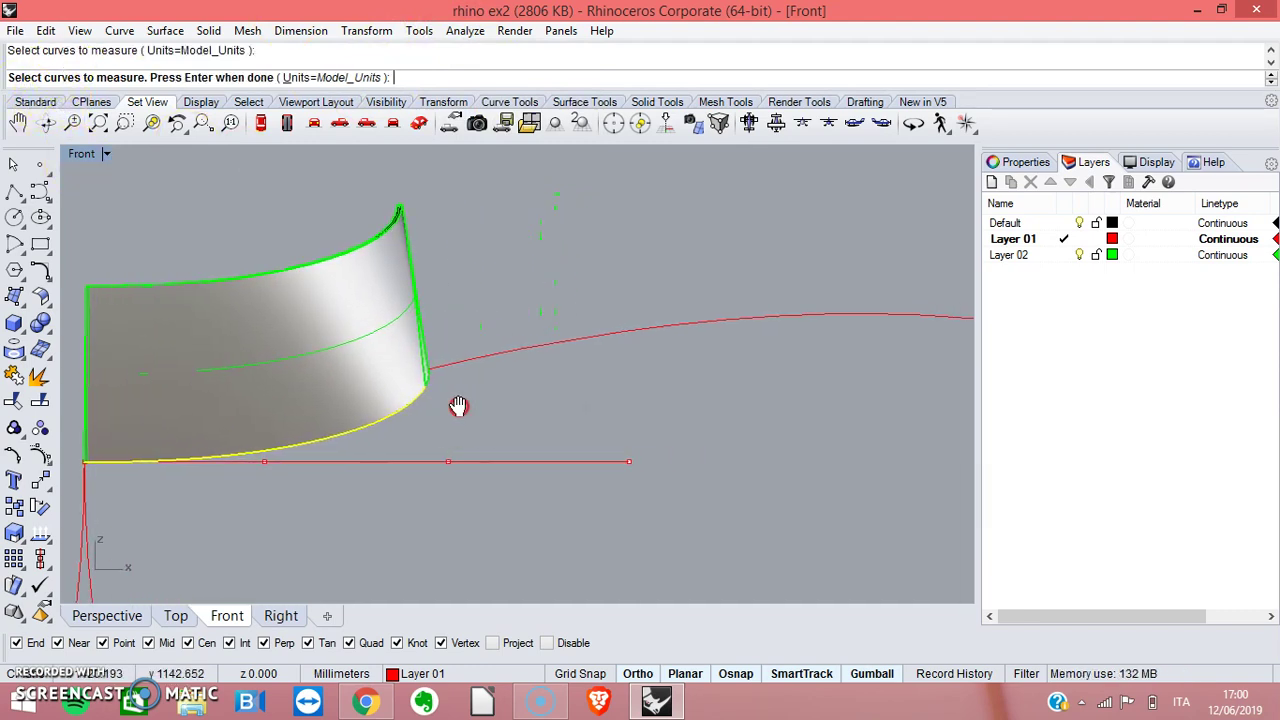
Add the collar's short bottom edge and slanted end edge to the length measurement in the maximized Perspective view, and end the command.
double_click(86, 156)
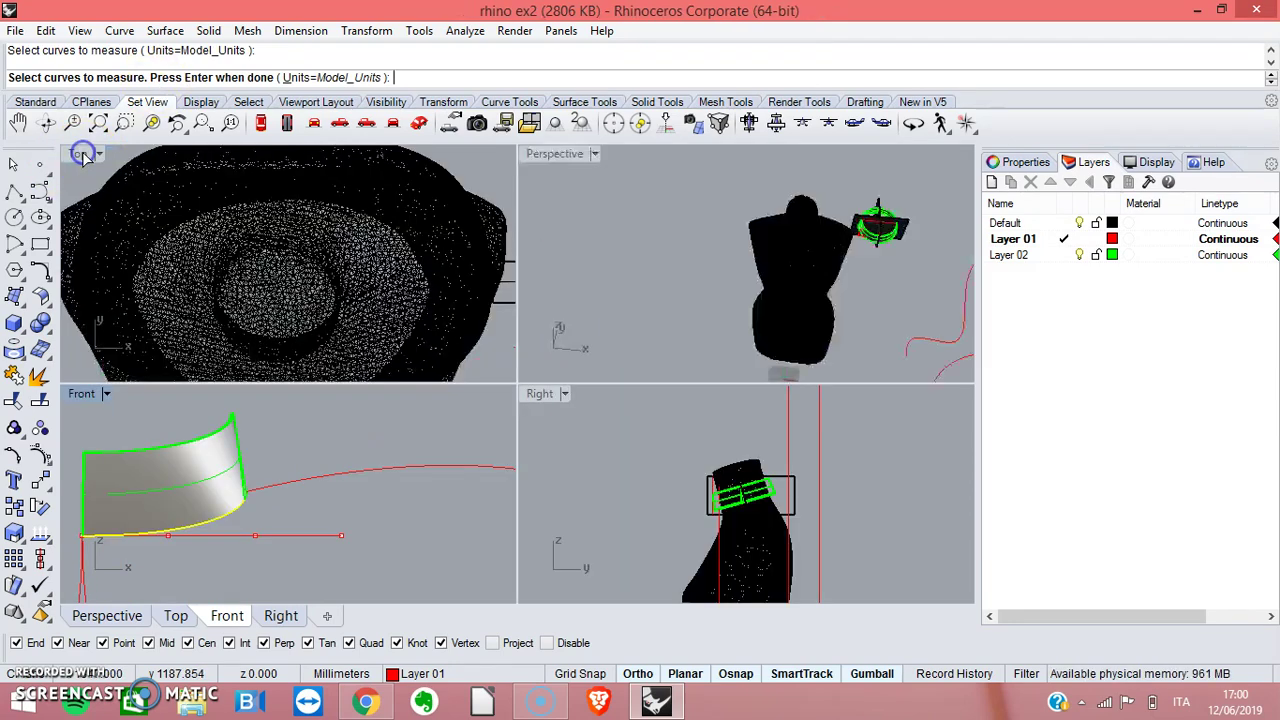
double_click(568, 158)
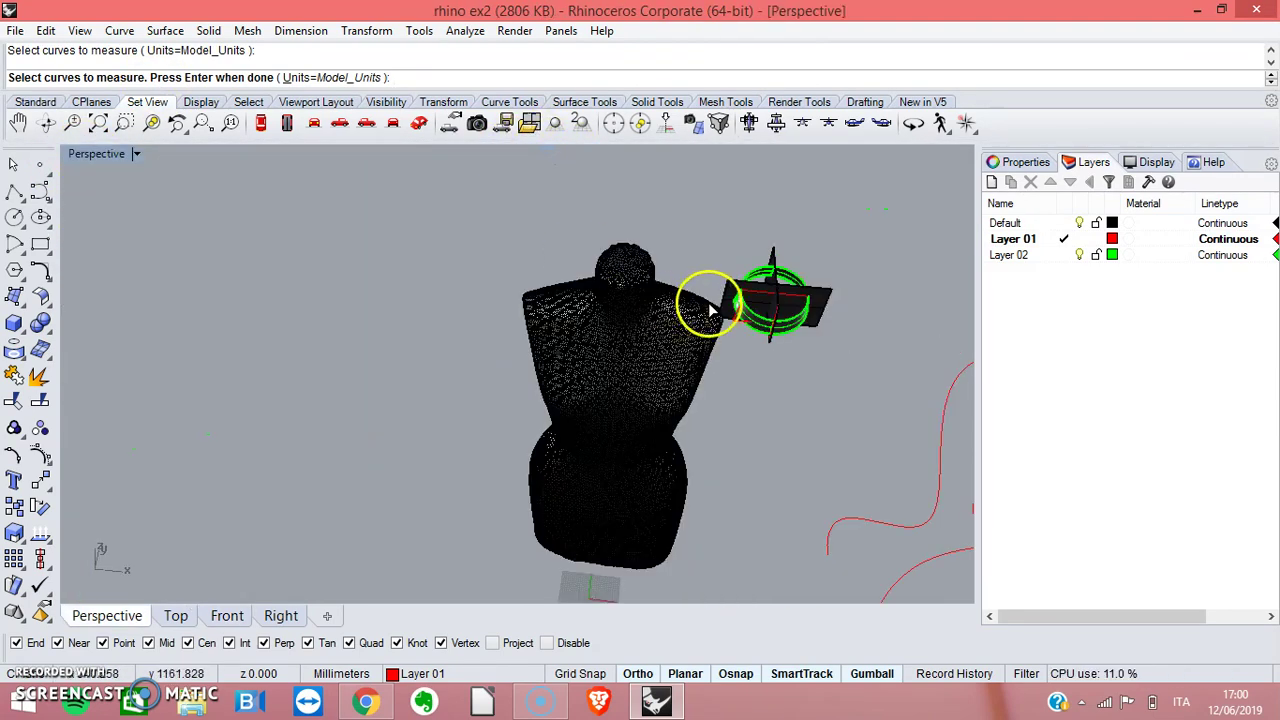
right_drag(737, 363, 810, 350)
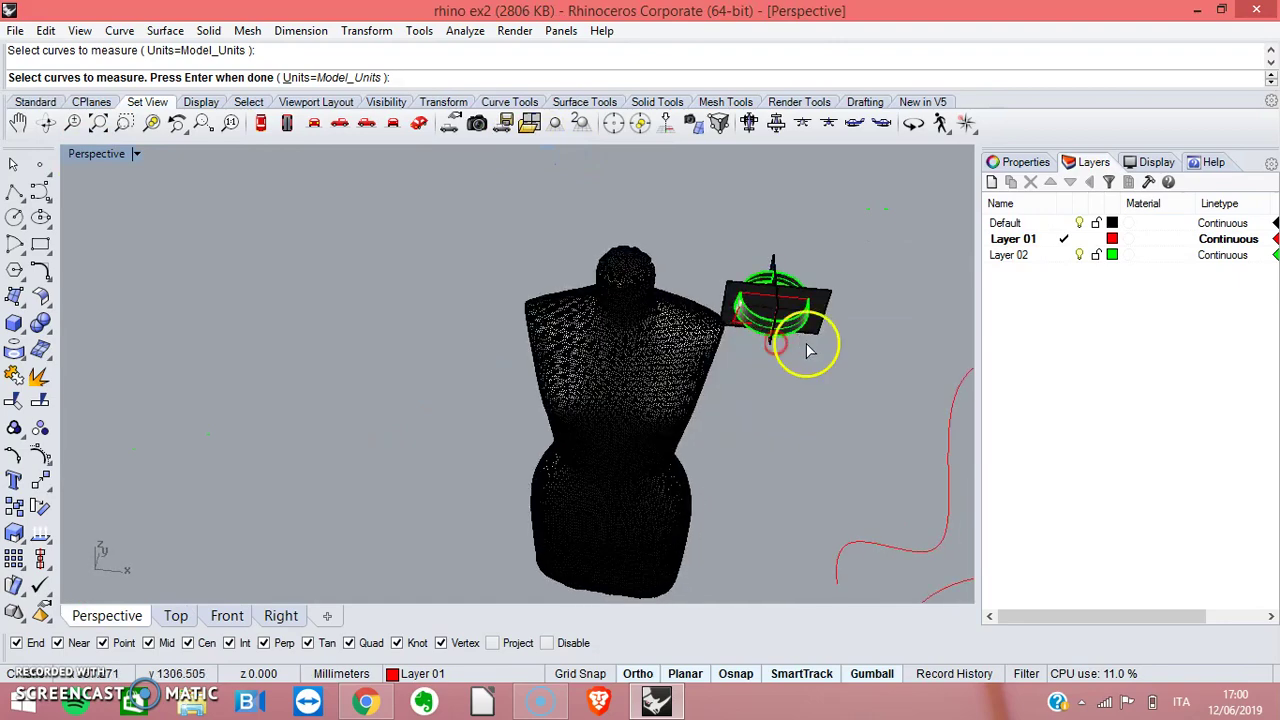
right_drag(820, 400, 257, 323)
scroll(753, 326, up, 3)
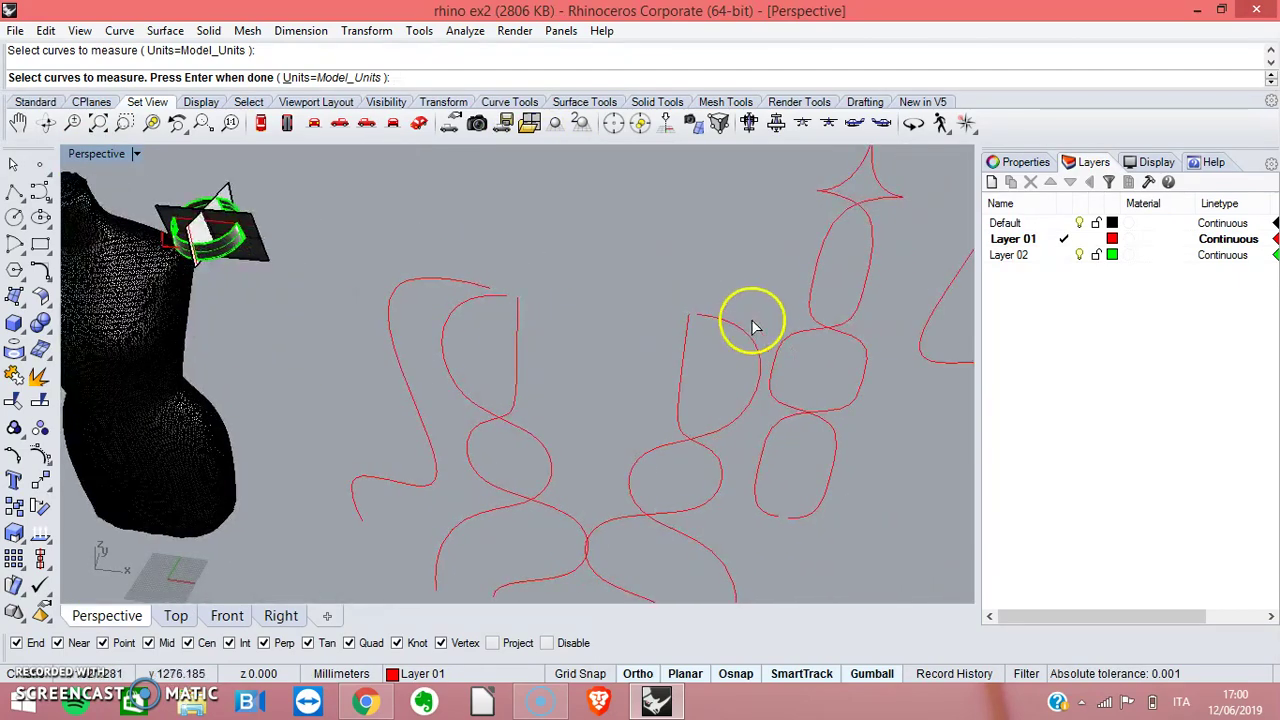
scroll(751, 330, down, 3)
right_drag(711, 363, 689, 237)
scroll(762, 325, up, 3)
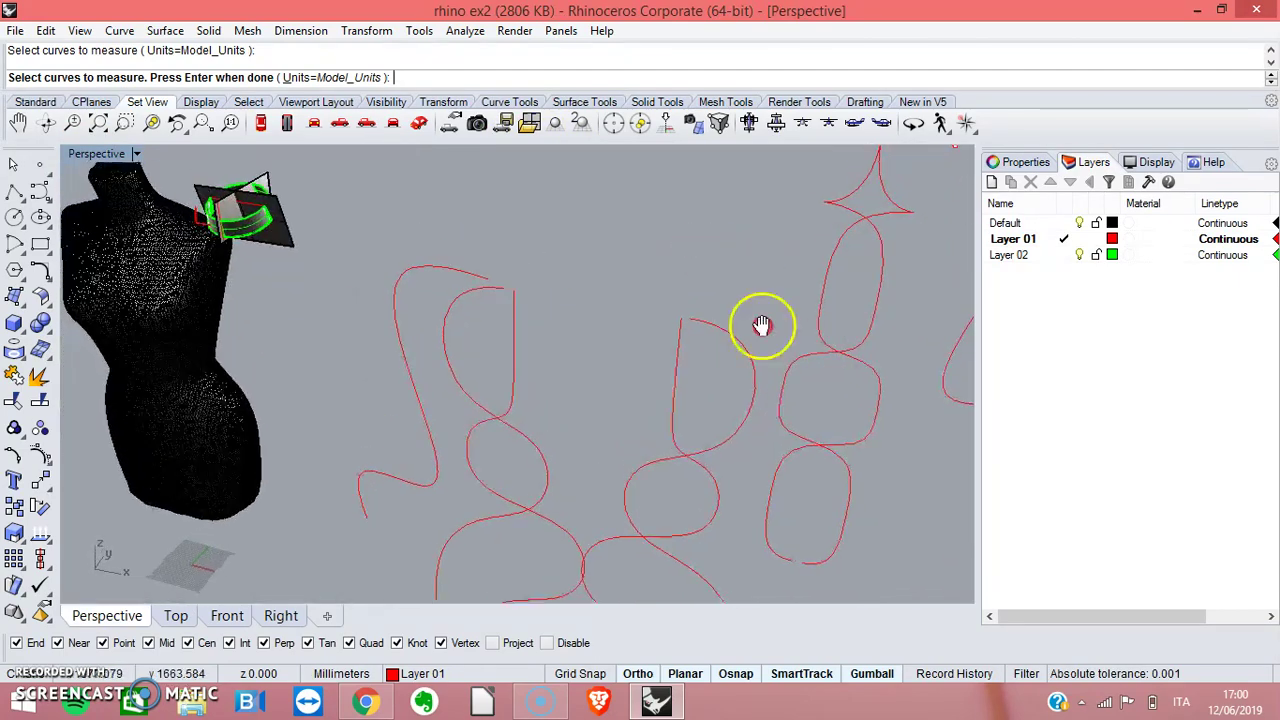
shift+right_drag(762, 325, 517, 305)
scroll(606, 477, down, 3)
right_drag(606, 477, 463, 377)
scroll(463, 377, up, 8)
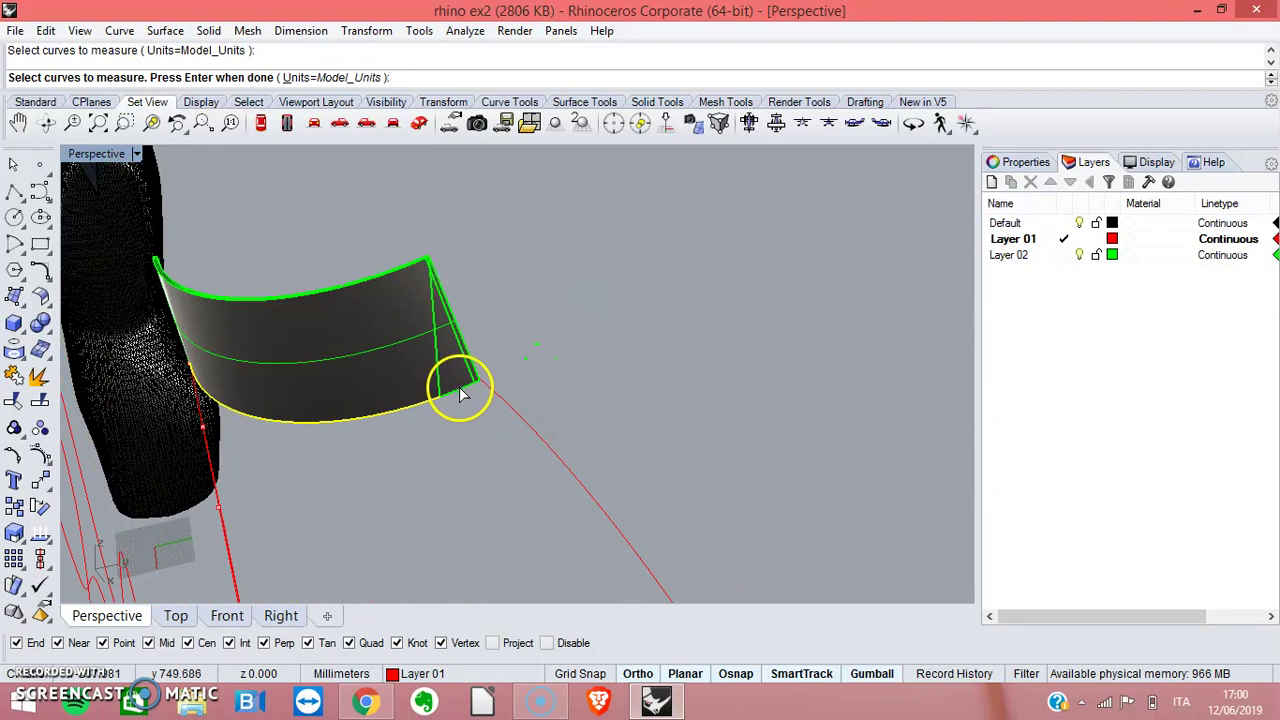
click(459, 396)
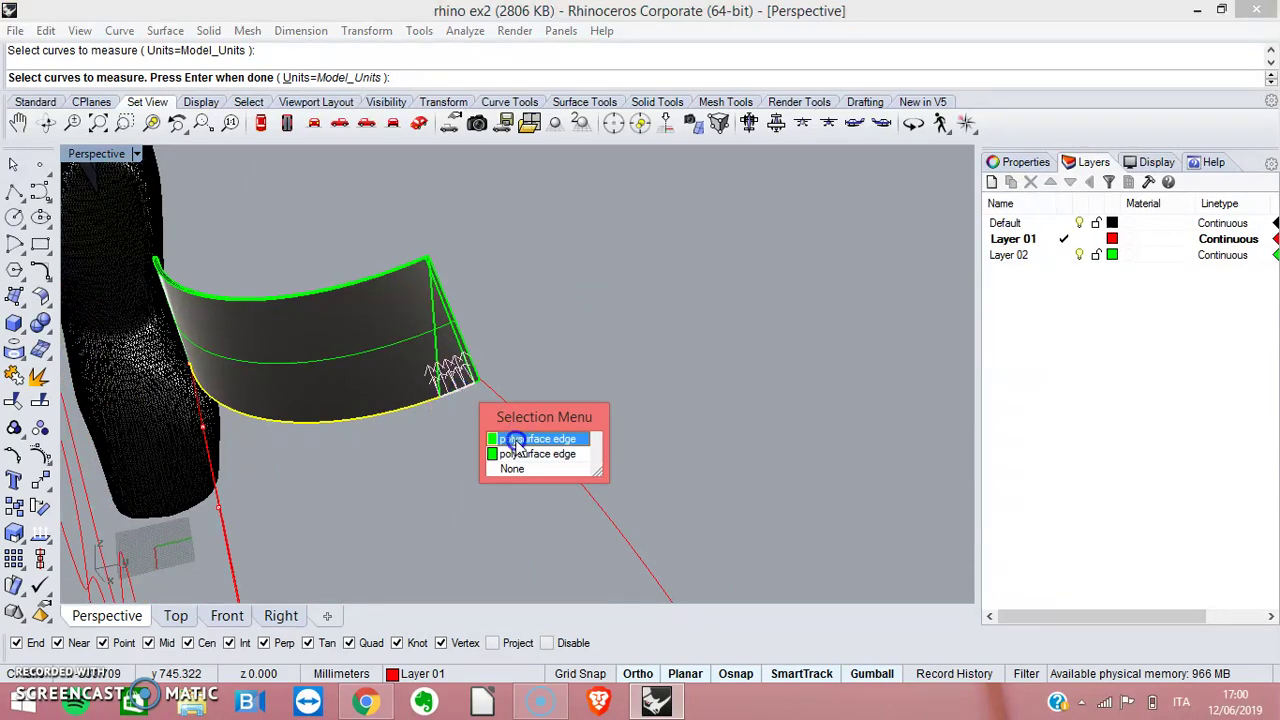
click(516, 440)
click(478, 388)
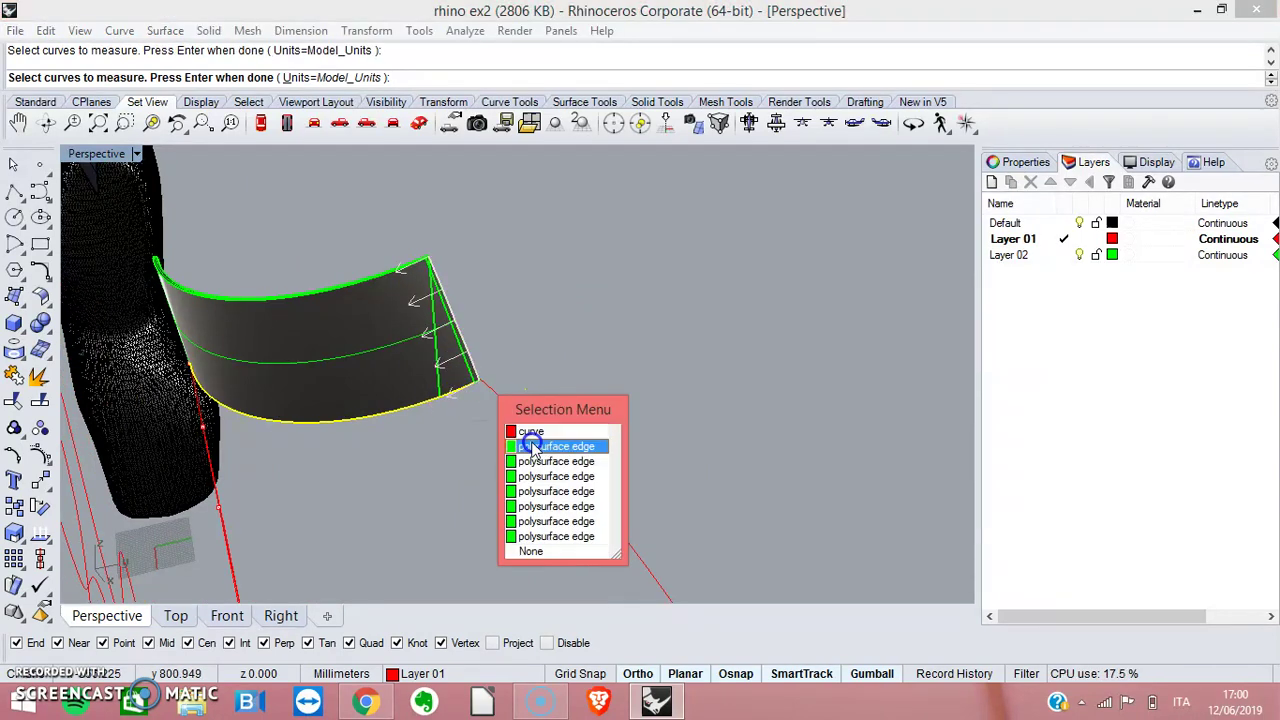
click(533, 440)
click(571, 383)
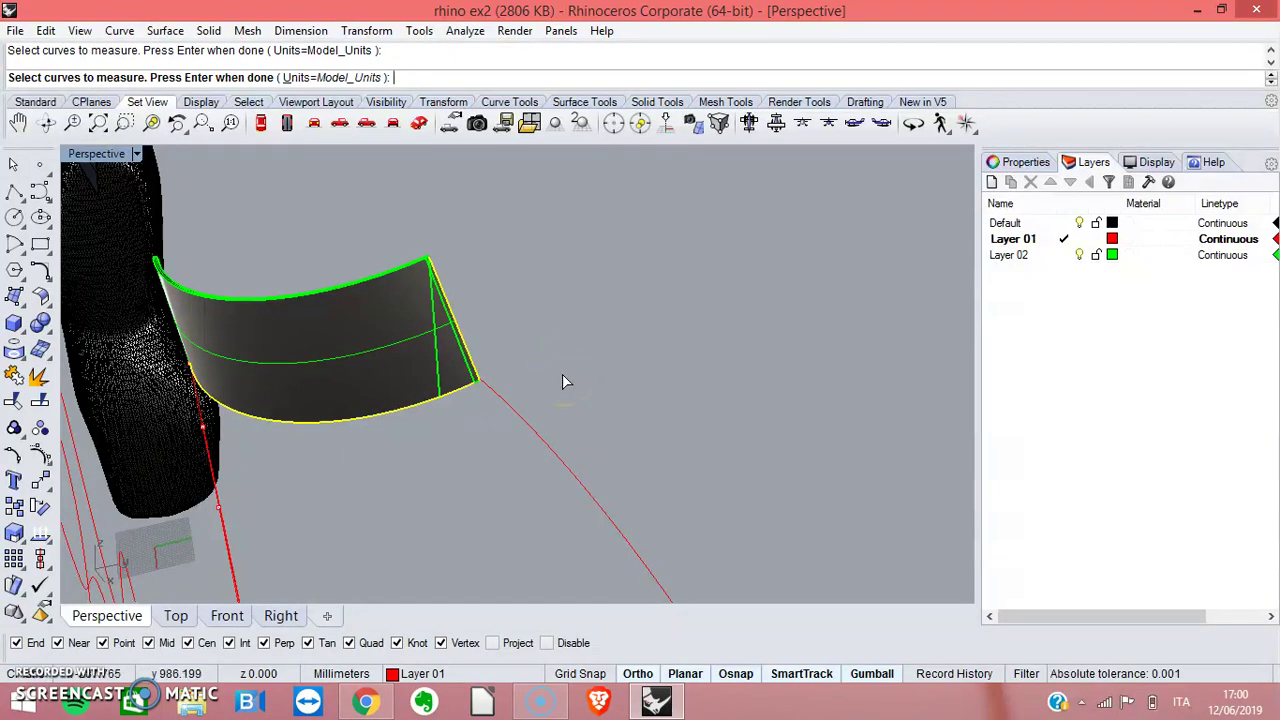
key(Escape)
Inspect where the line with edit points meets the collar's lower corner in Perspective, and return to the four-view layout with Front recentred.
click(190, 400)
right_drag(452, 412, 506, 388)
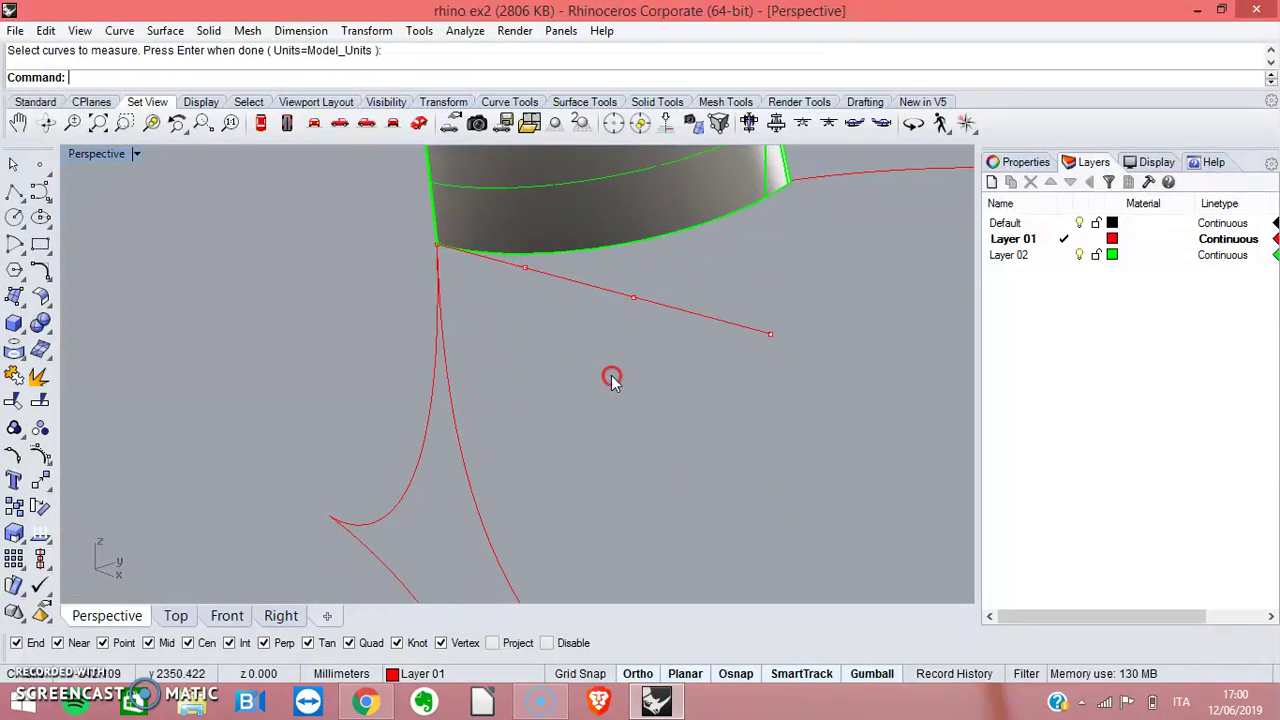
right_drag(612, 378, 643, 374)
click(623, 320)
right_drag(623, 320, 605, 319)
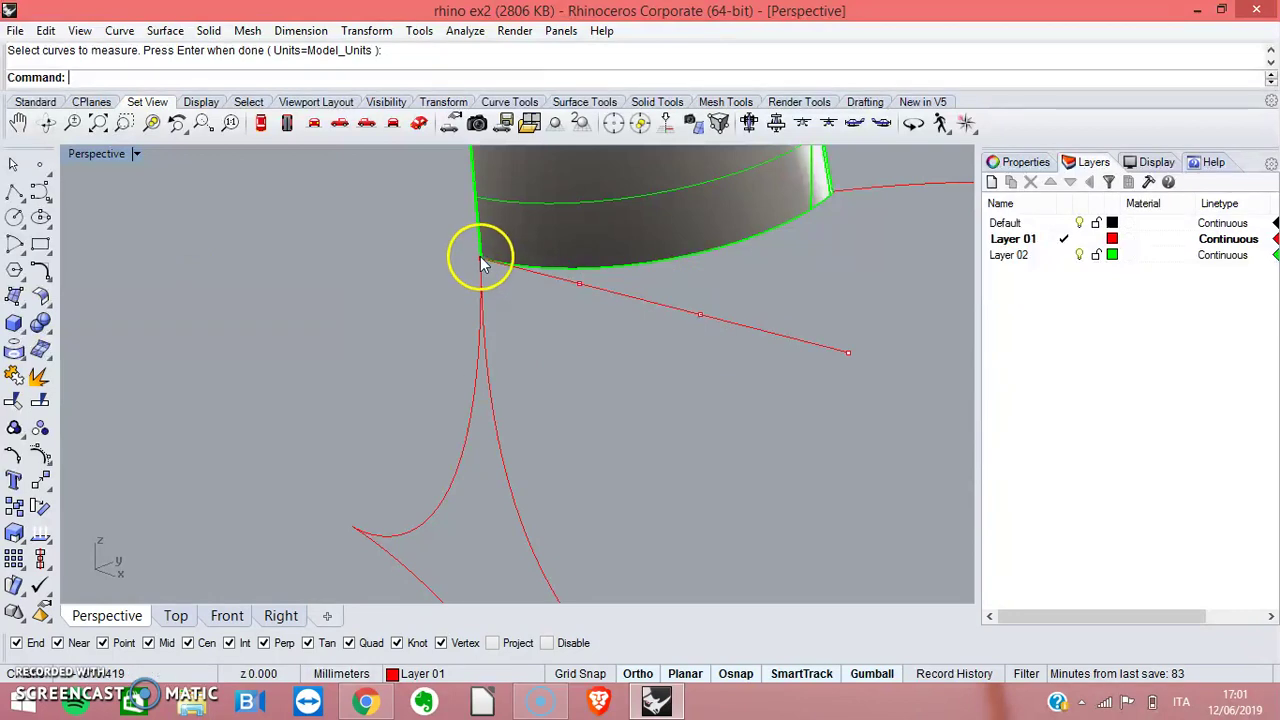
double_click(95, 155)
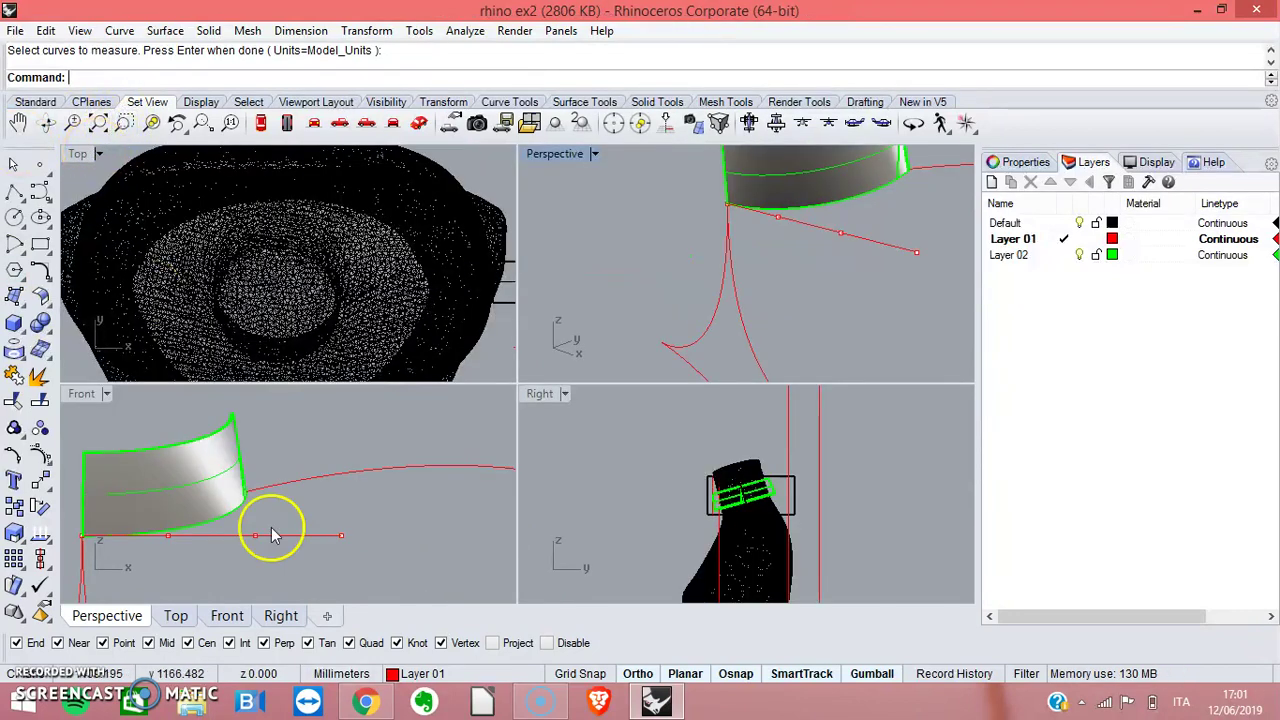
right_drag(334, 500, 357, 480)
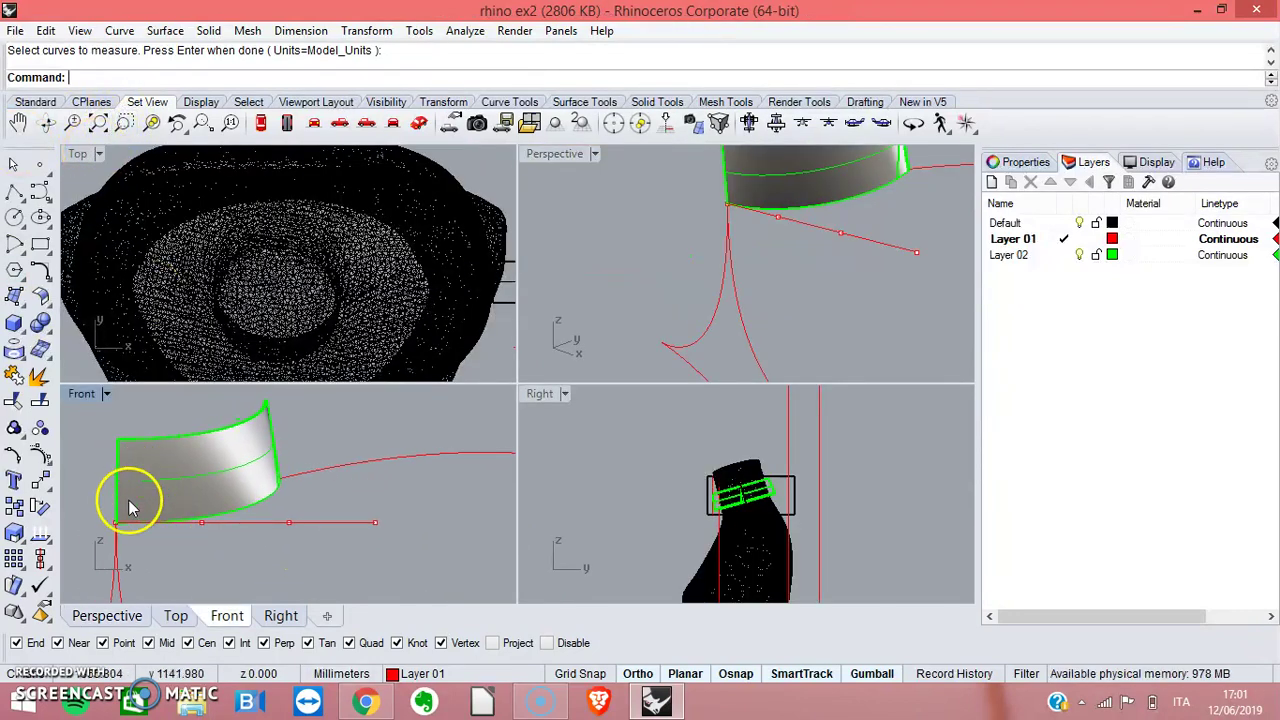
Start the Bend command and choose all the edit points of the horizontal line below the quarter collar as the objects.
text(b)
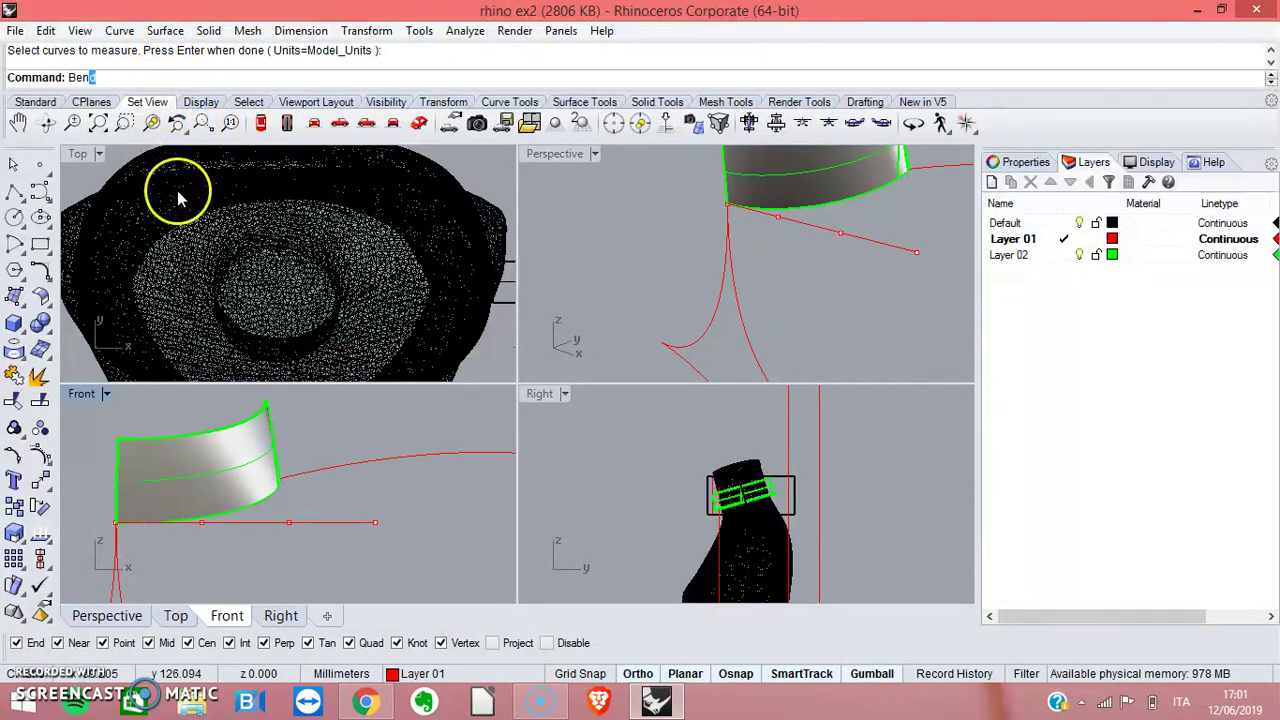
key(Return)
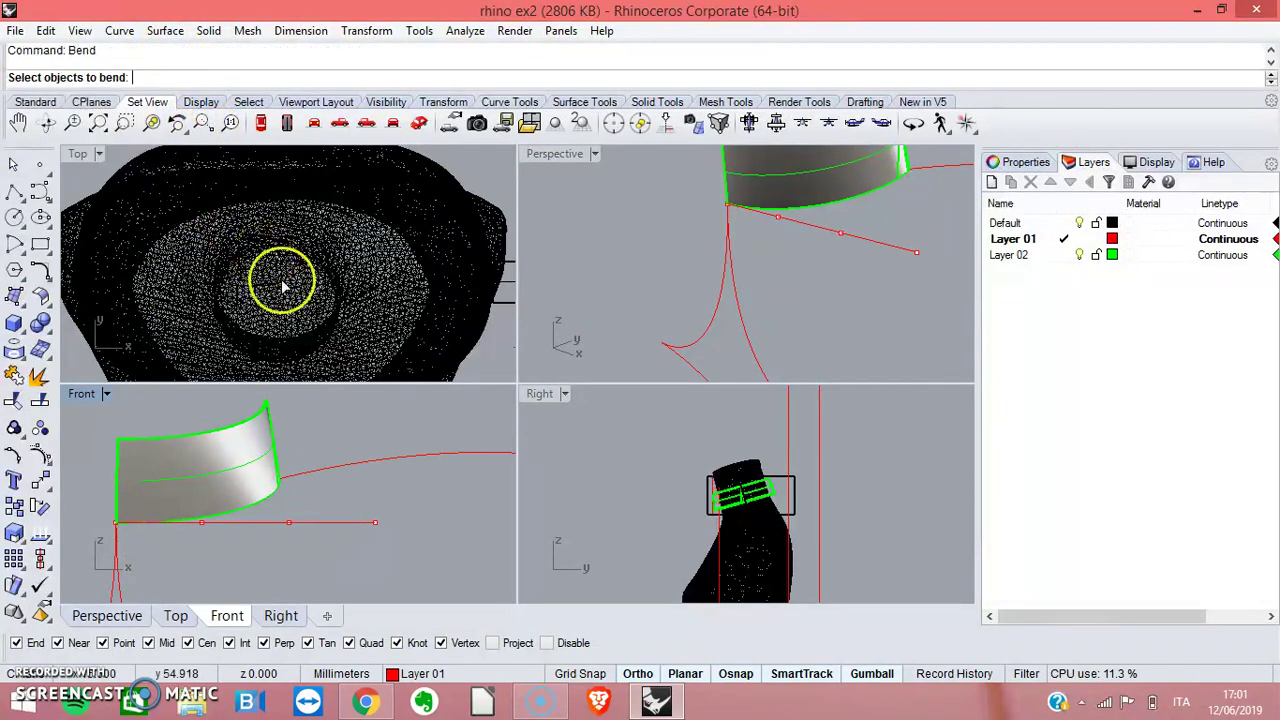
right_drag(392, 478, 425, 501)
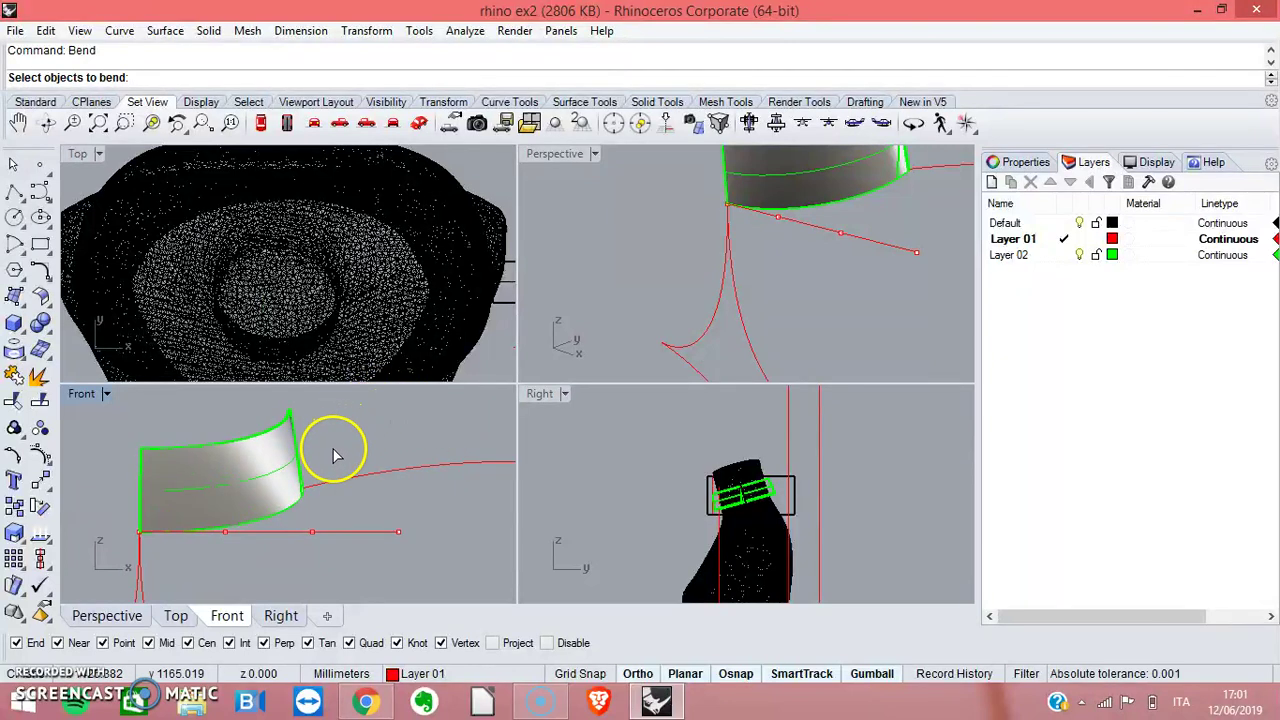
drag(120, 517, 435, 566)
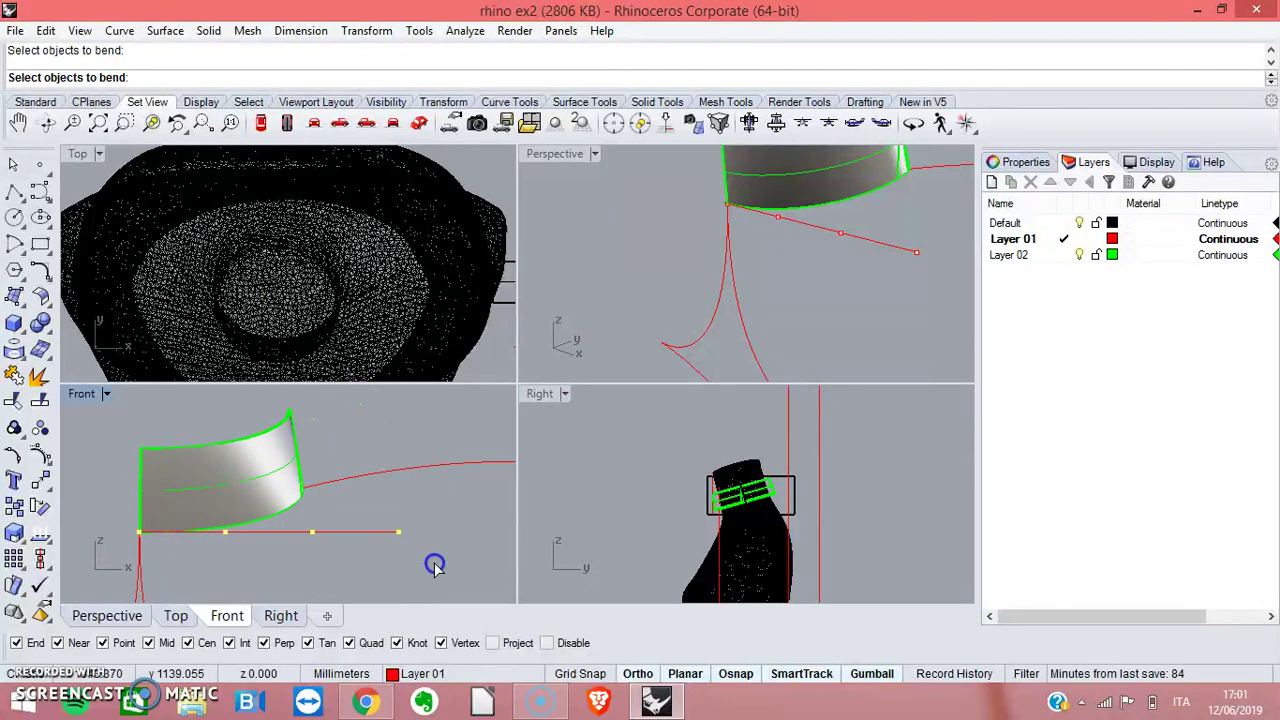
key(Return)
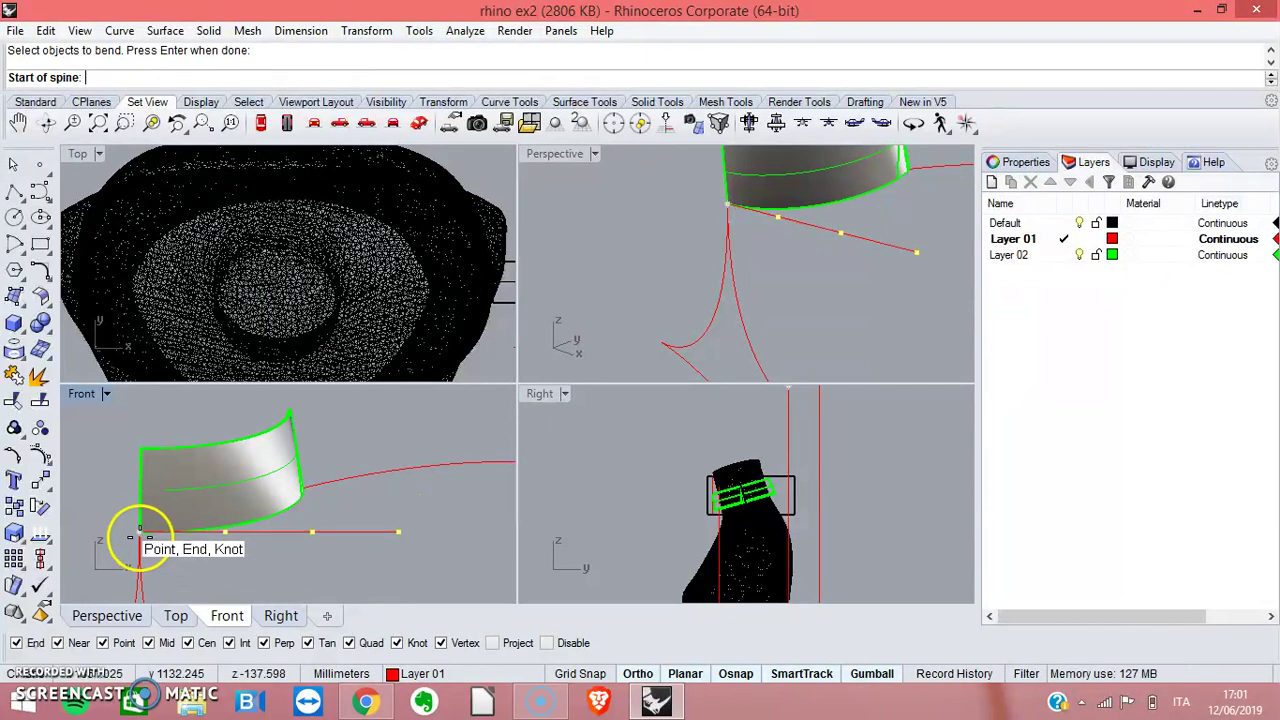
Set the bend spine along the horizontal line, from its end at the collar's lower corner to its free end.
scroll(140, 533, up, 2)
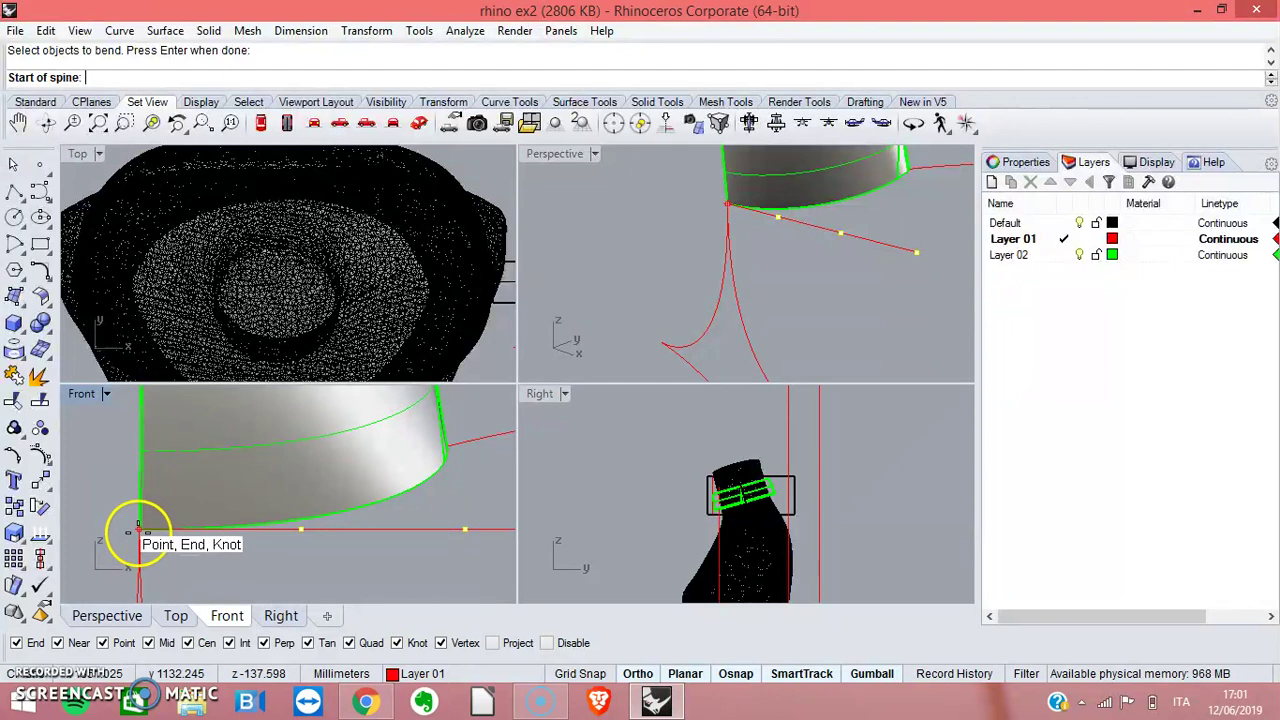
click(138, 531)
scroll(365, 530, down, 3)
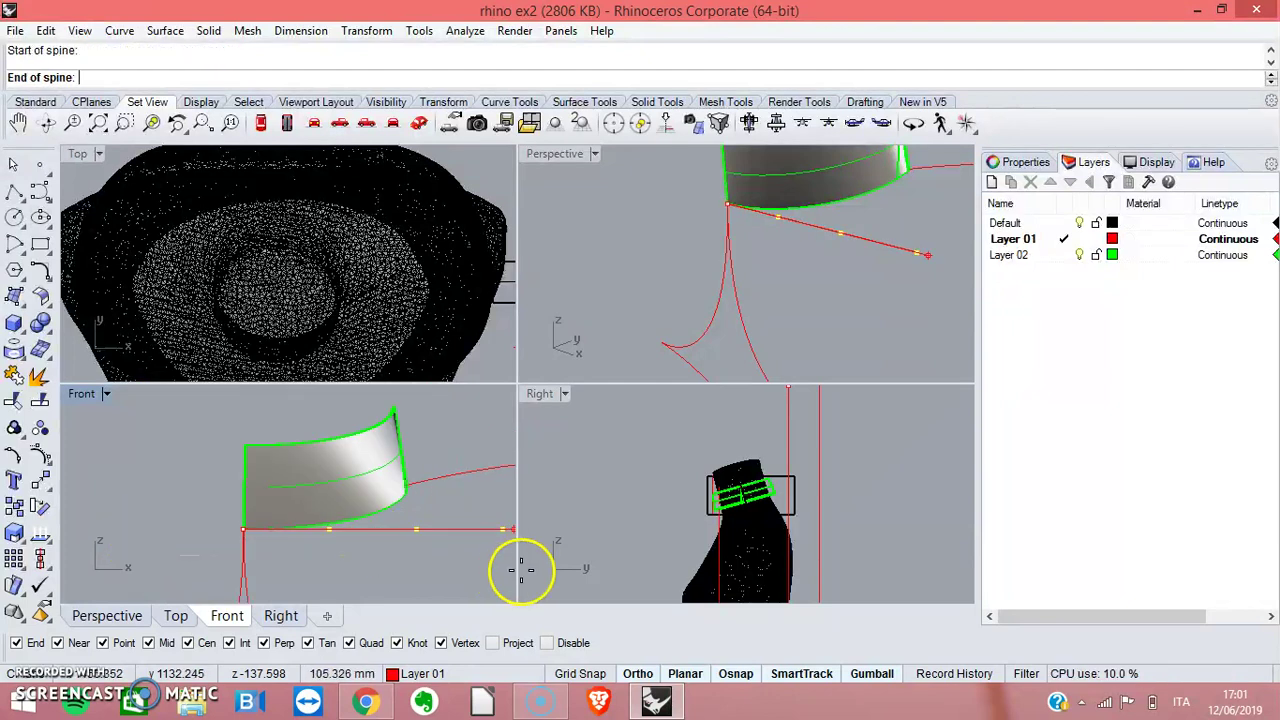
click(502, 530)
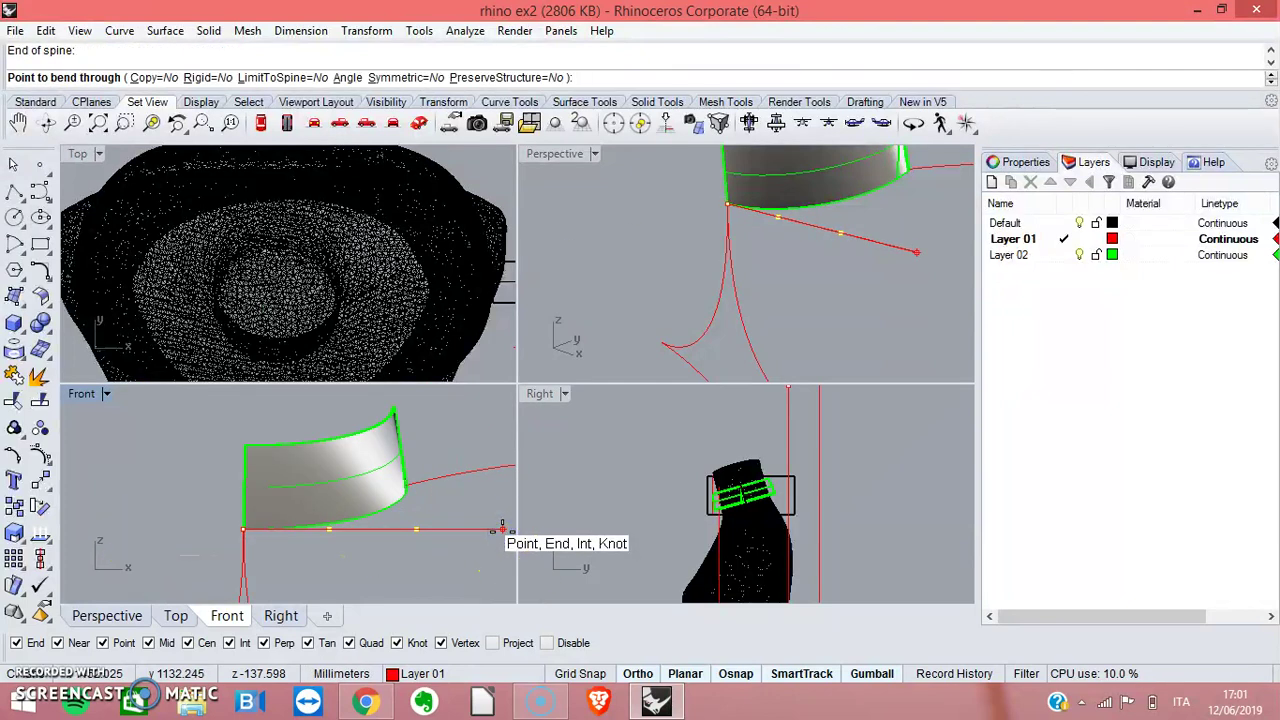
Bend the line through the collar's opposite lower corner, where the outer curve starts, in the maximized Perspective view, and end the command.
click(576, 158)
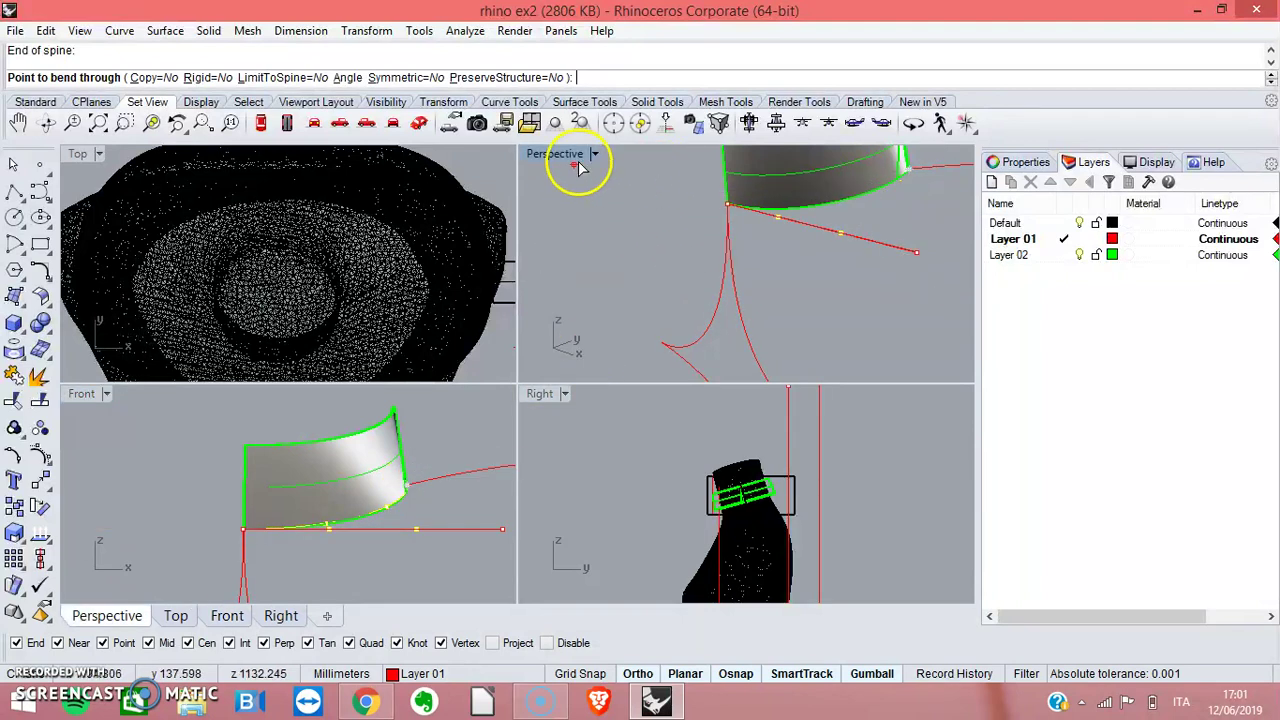
double_click(560, 155)
right_drag(814, 251, 314, 331)
scroll(470, 340, up, 3)
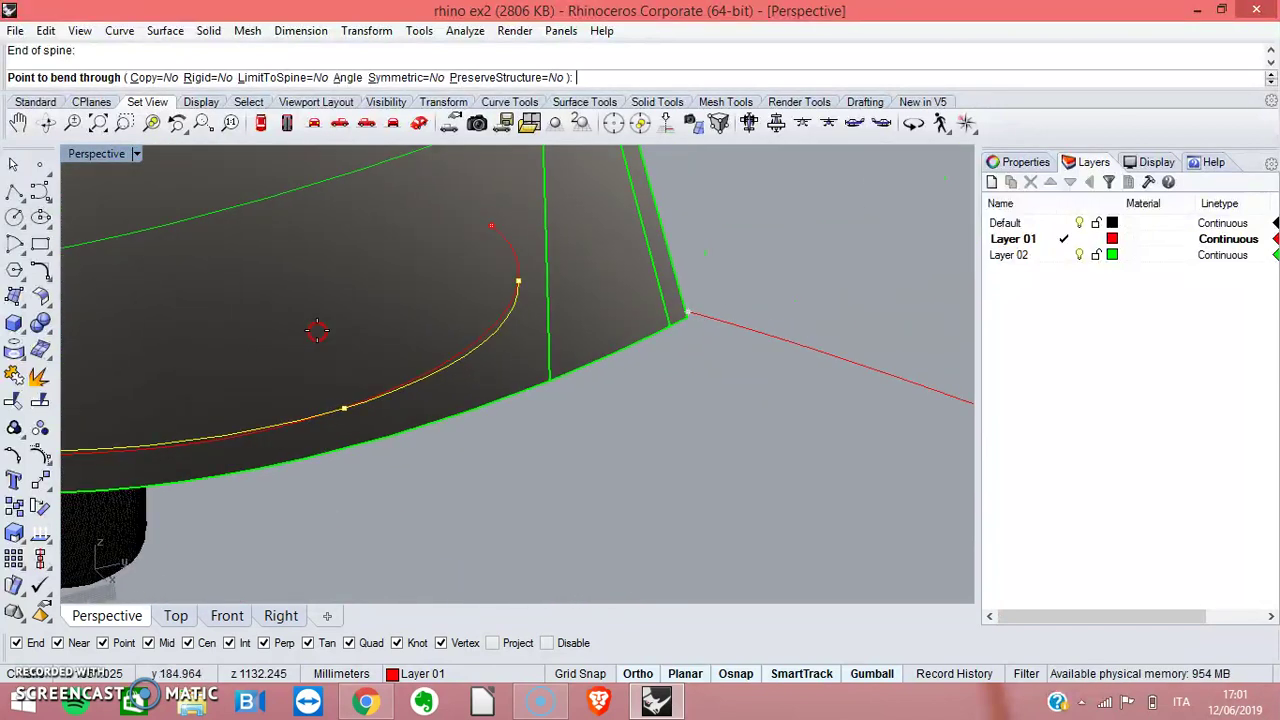
click(690, 320)
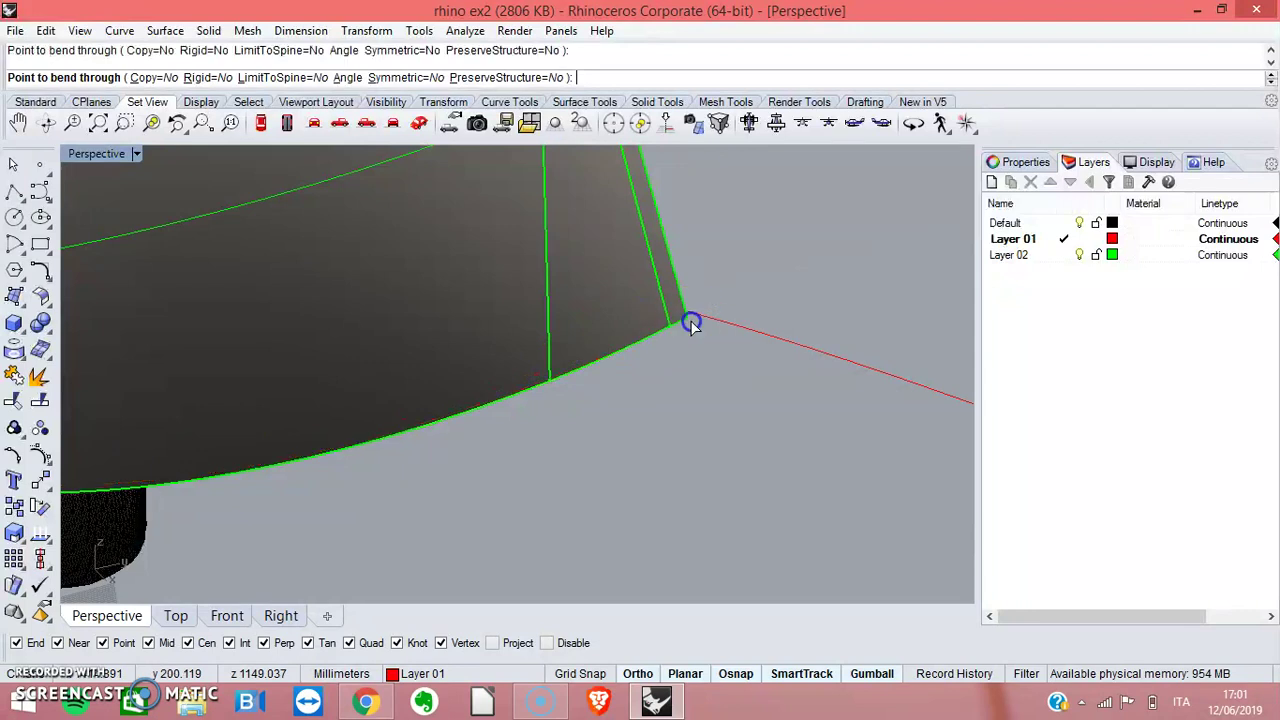
right_drag(629, 398, 663, 389)
scroll(648, 421, down, 5)
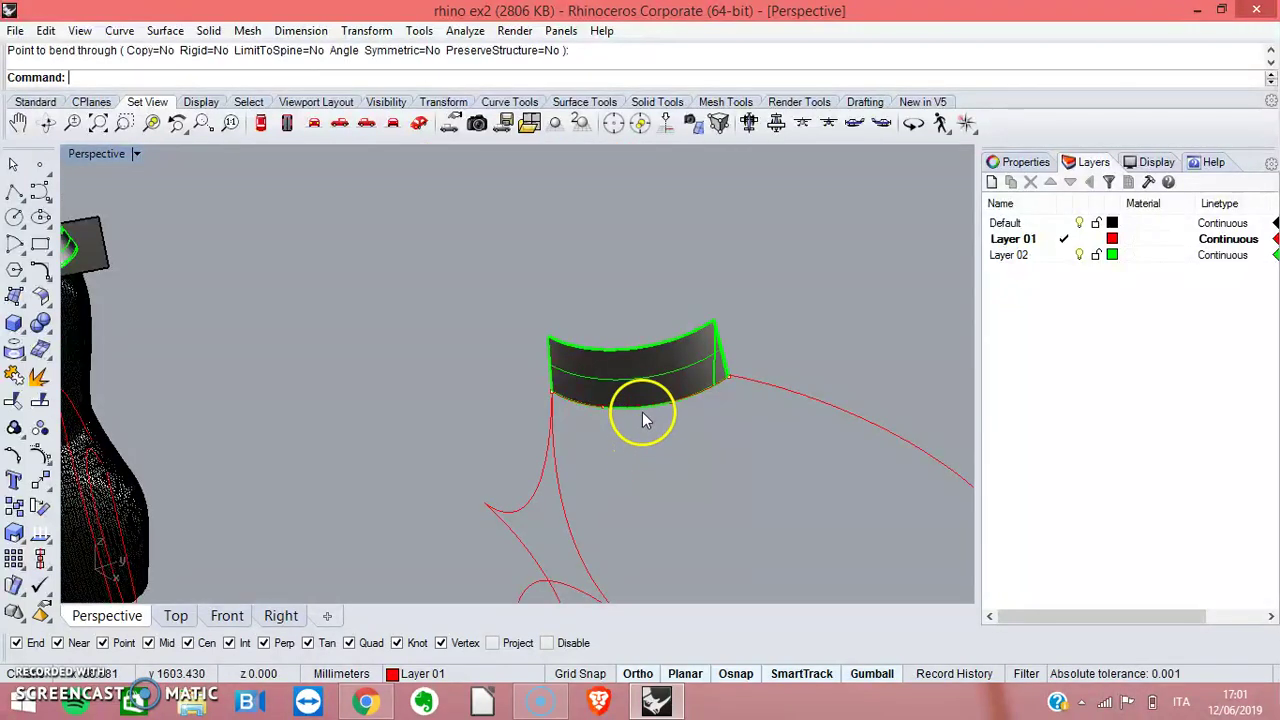
Examine how the bent line and its edit points follow the collar's lower edge in Perspective and in the maximized Front view.
click(644, 411)
right_drag(645, 462, 686, 463)
click(713, 382)
click(701, 432)
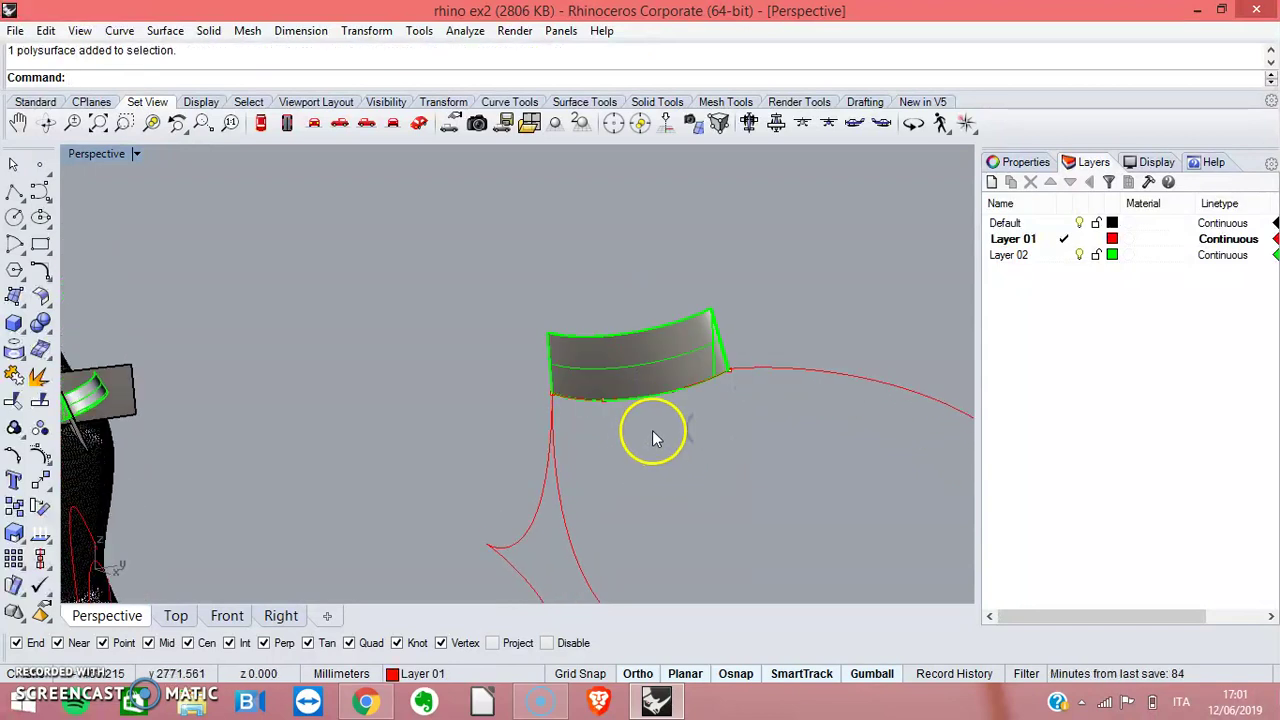
scroll(652, 436, up, 3)
click(512, 371)
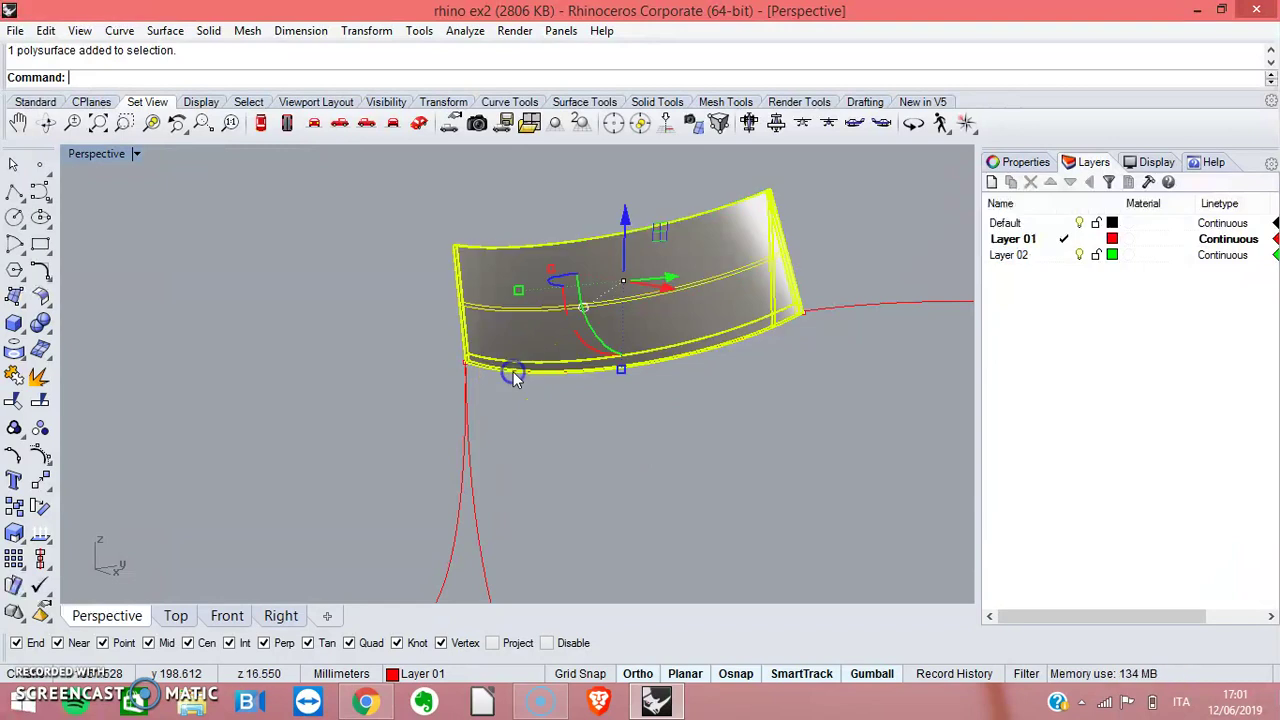
click(560, 440)
double_click(90, 148)
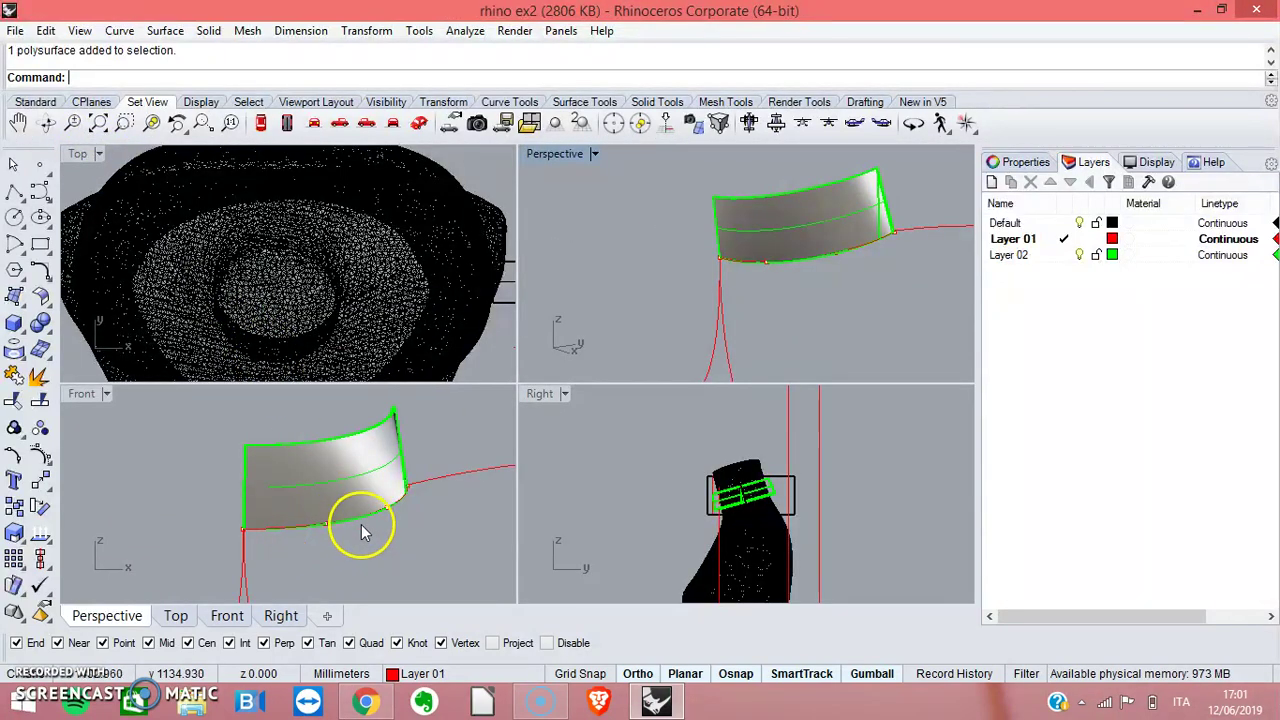
right_drag(389, 509, 362, 512)
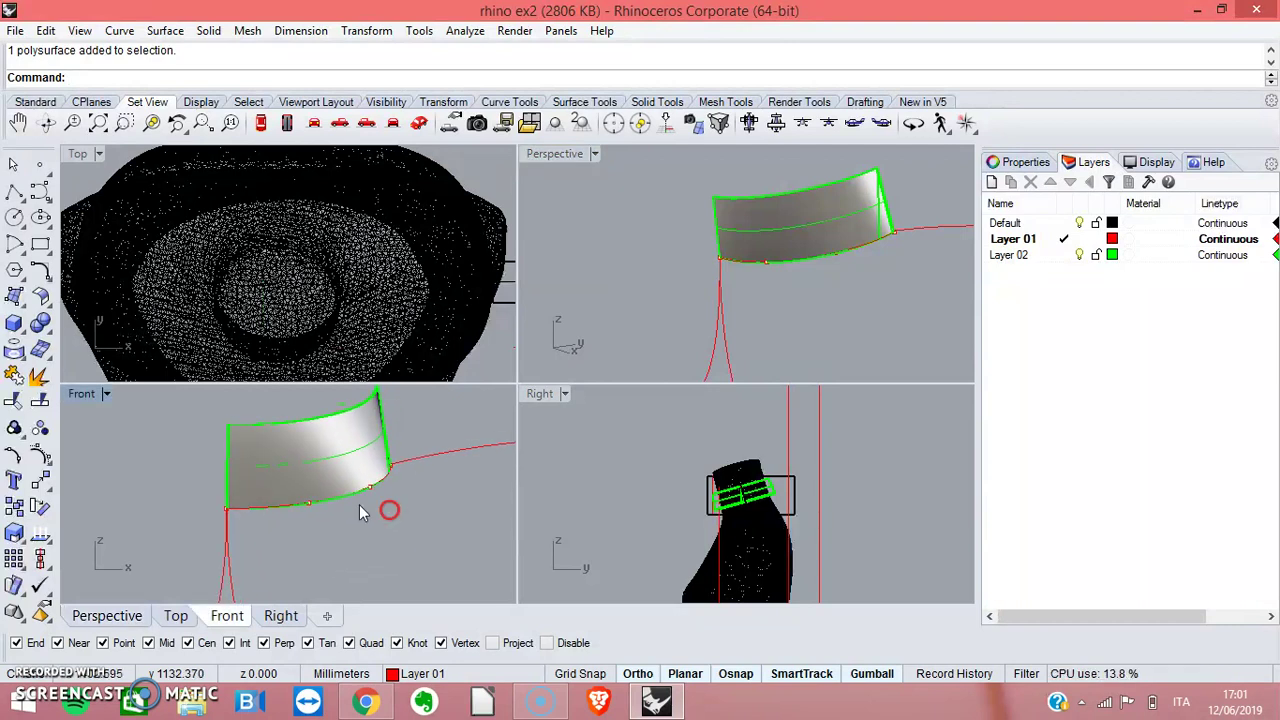
double_click(80, 395)
scroll(423, 380, down, 6)
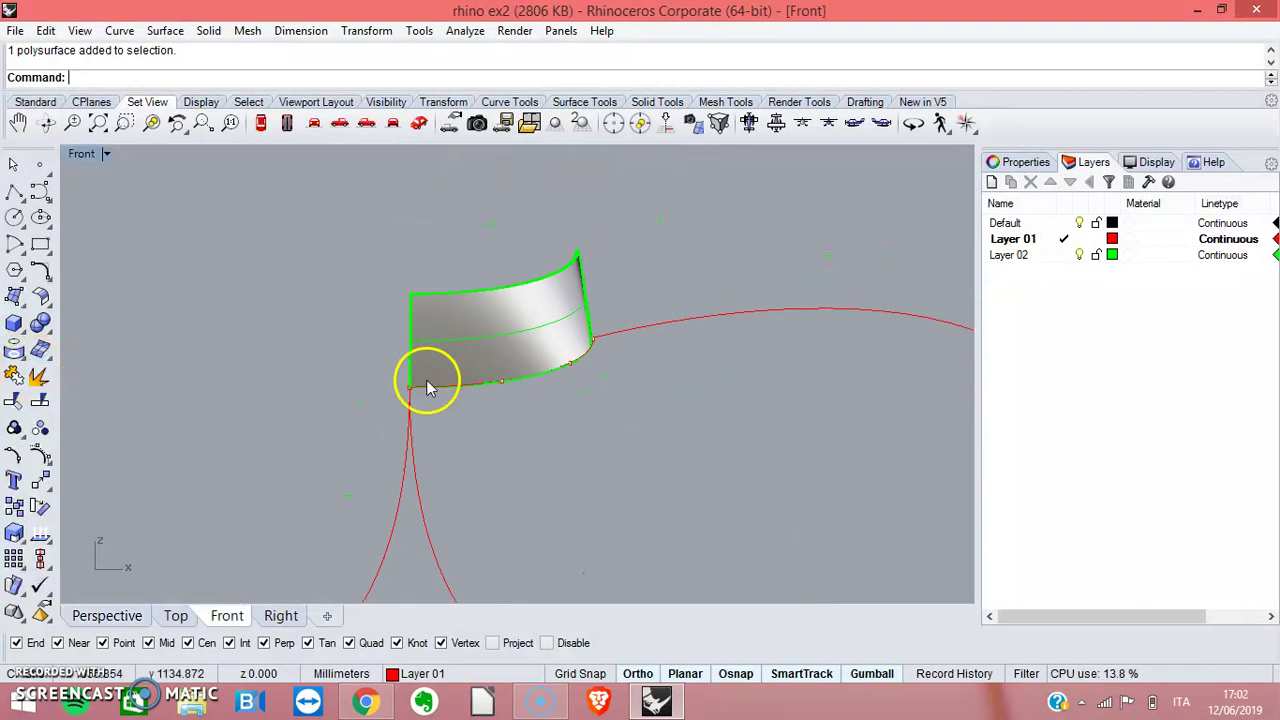
right_drag(580, 491, 575, 300)
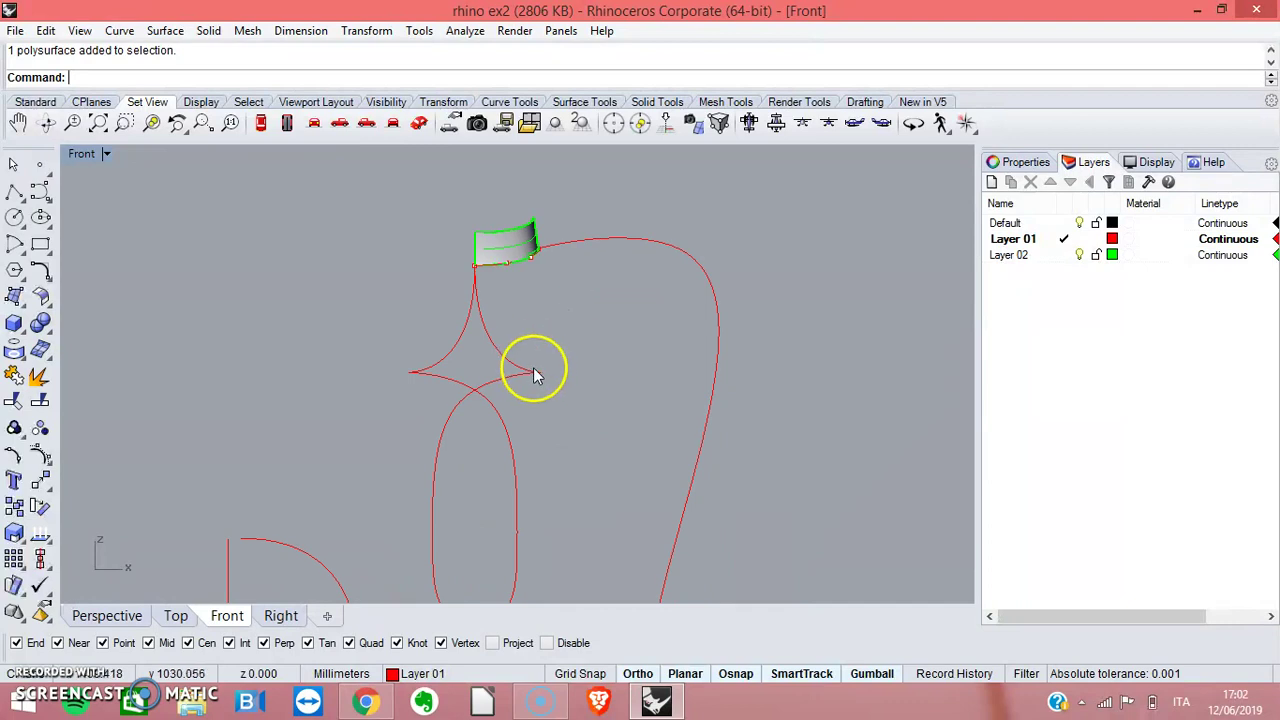
right_drag(573, 395, 486, 351)
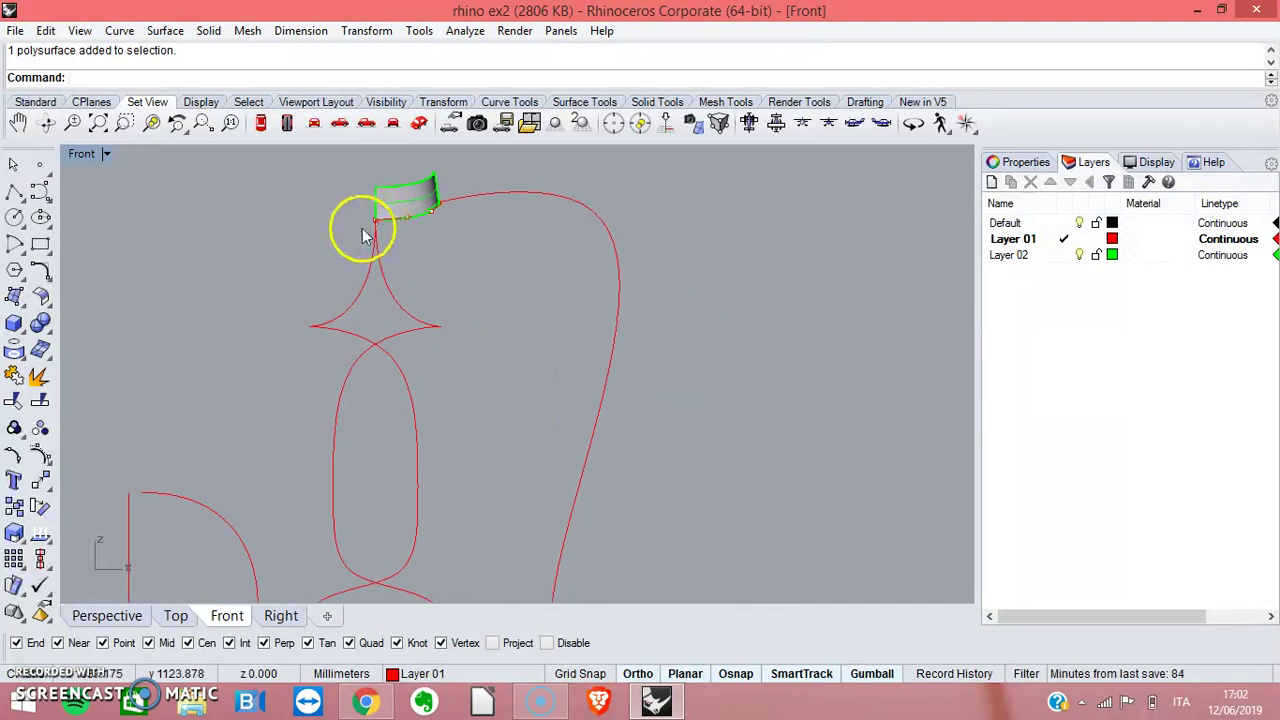
Move the wavy curve with the straight upper part by its top end onto the bent line's second edit point.
scroll(723, 414, down, 4)
right_drag(734, 466, 694, 351)
click(368, 376)
drag(357, 487, 385, 365)
click(39, 484)
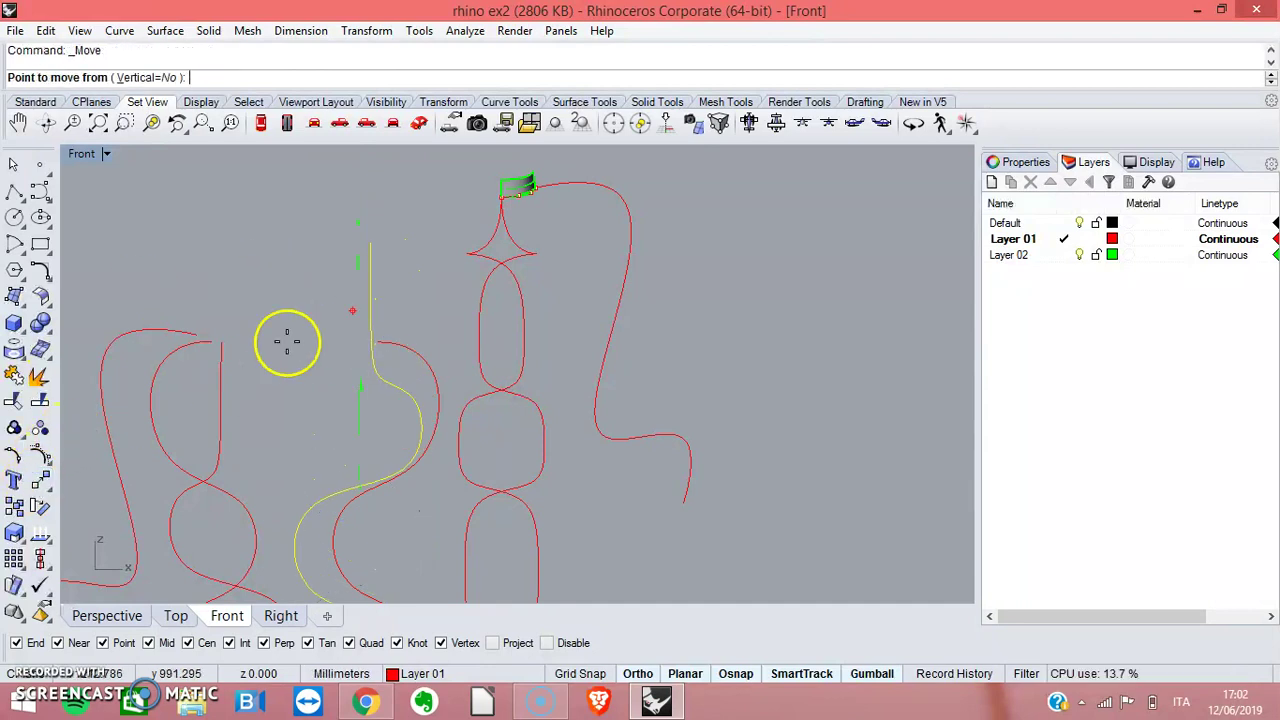
click(369, 243)
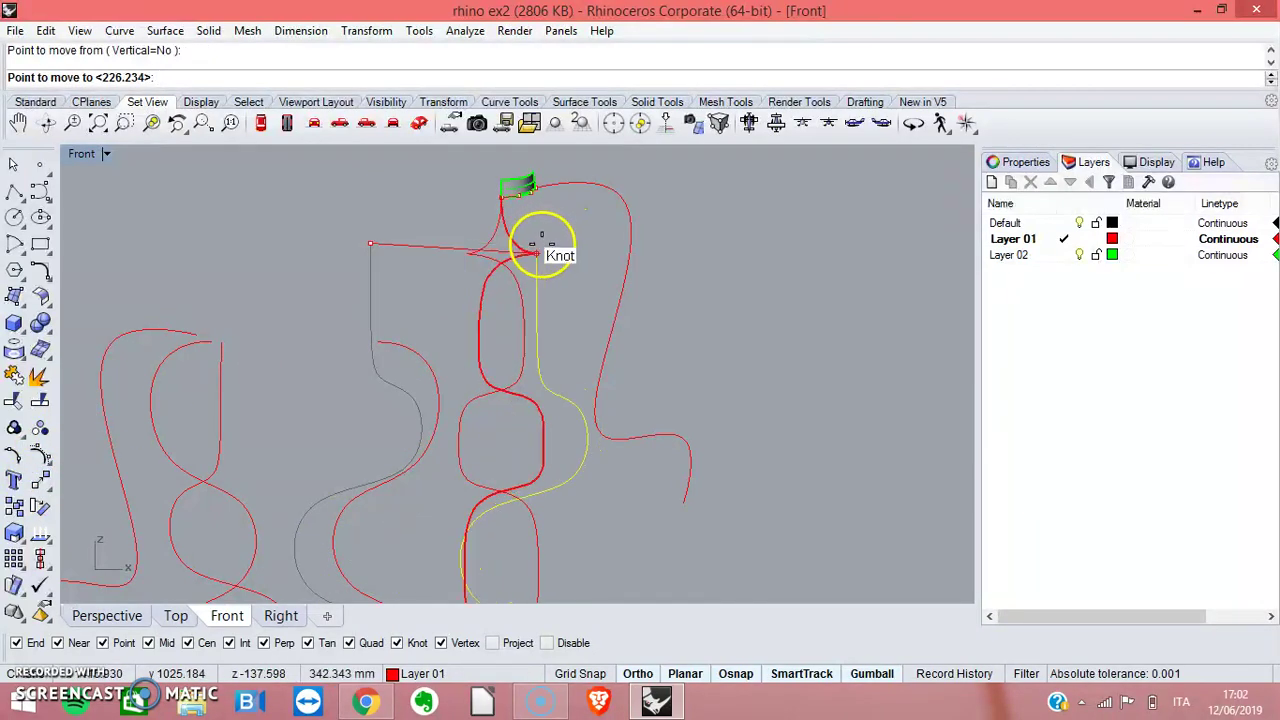
scroll(540, 240, up, 4)
right_drag(540, 186, 543, 314)
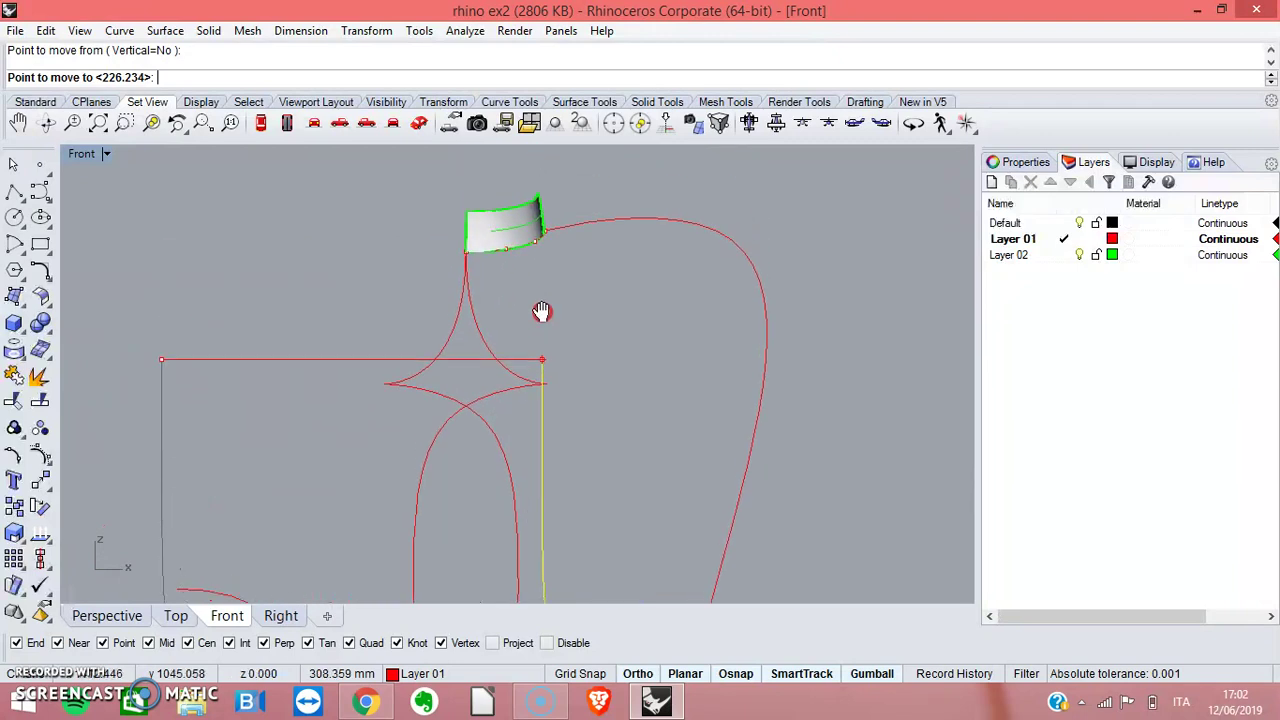
click(505, 292)
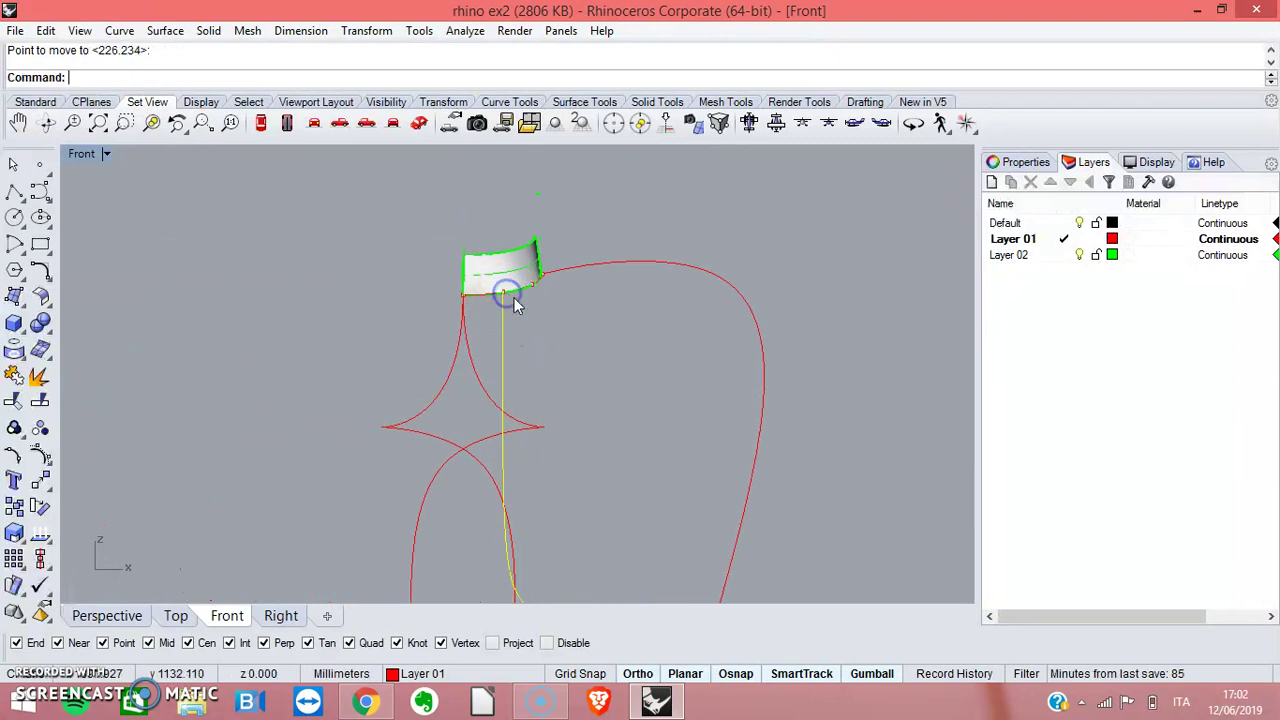
Move the rounded curve by its top end onto the bent line's third edit point on the collar edge.
scroll(567, 336, down, 4)
click(421, 473)
click(48, 484)
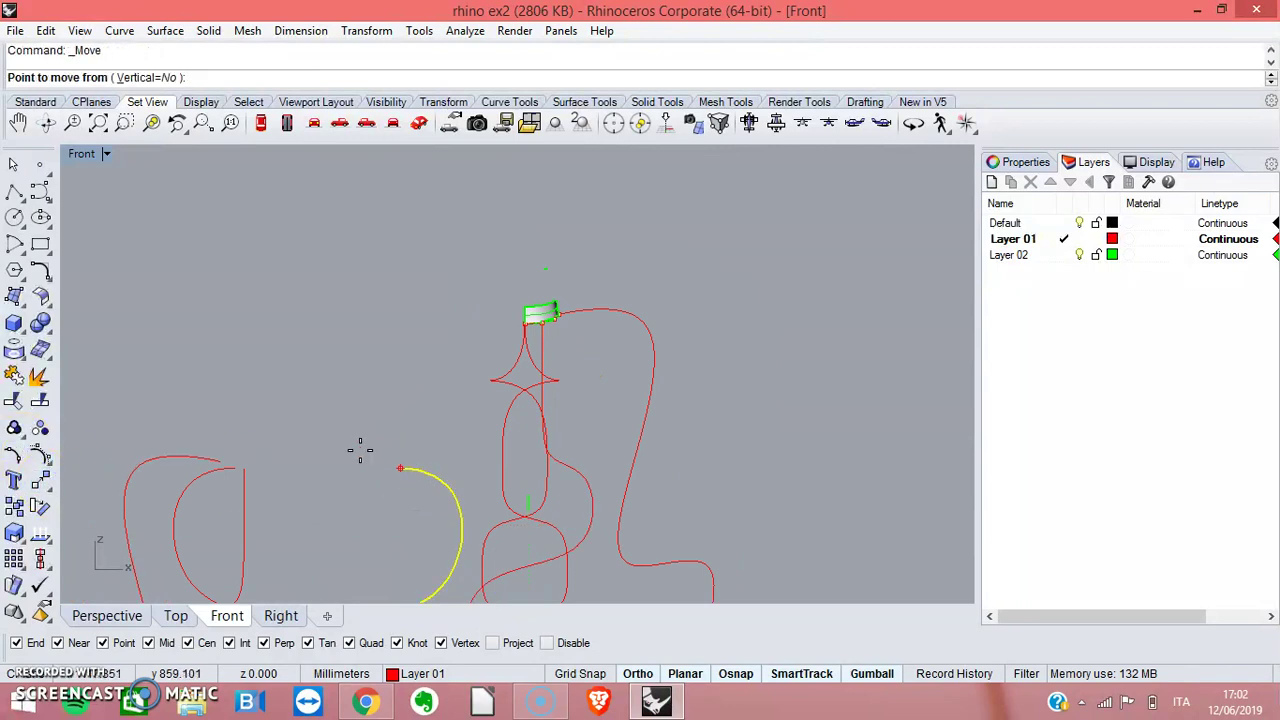
click(400, 468)
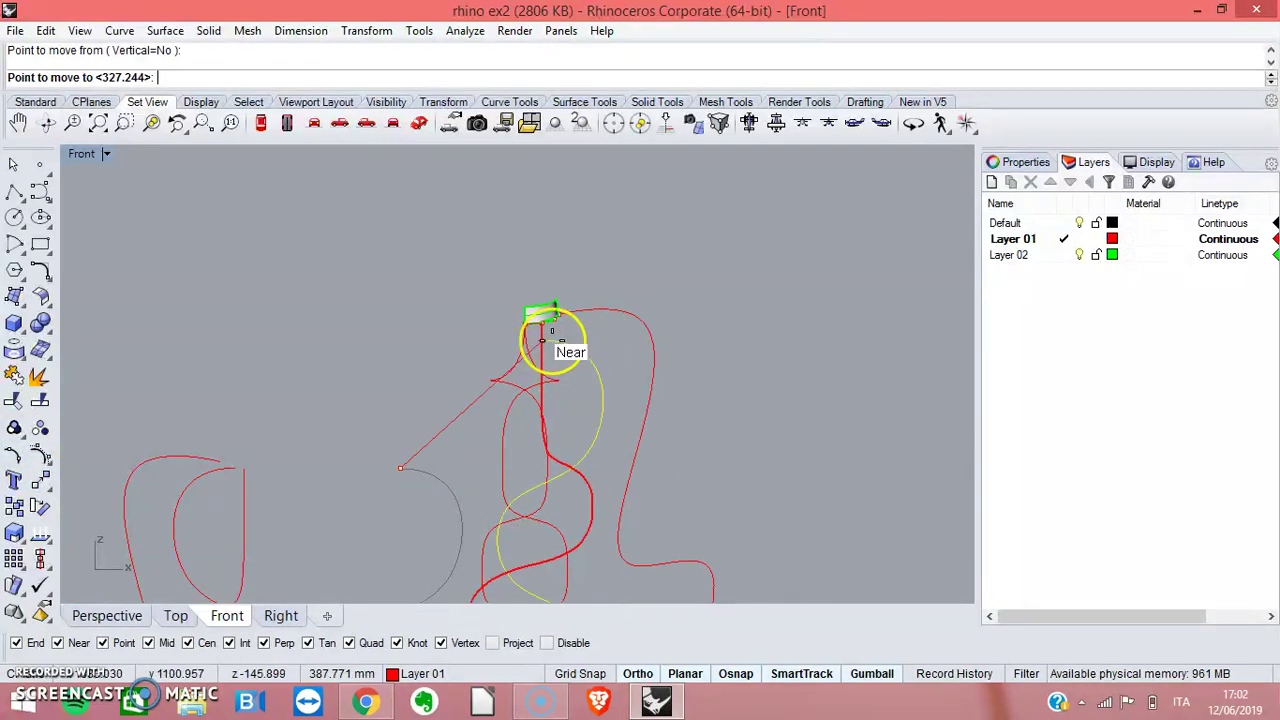
scroll(560, 322, up, 3)
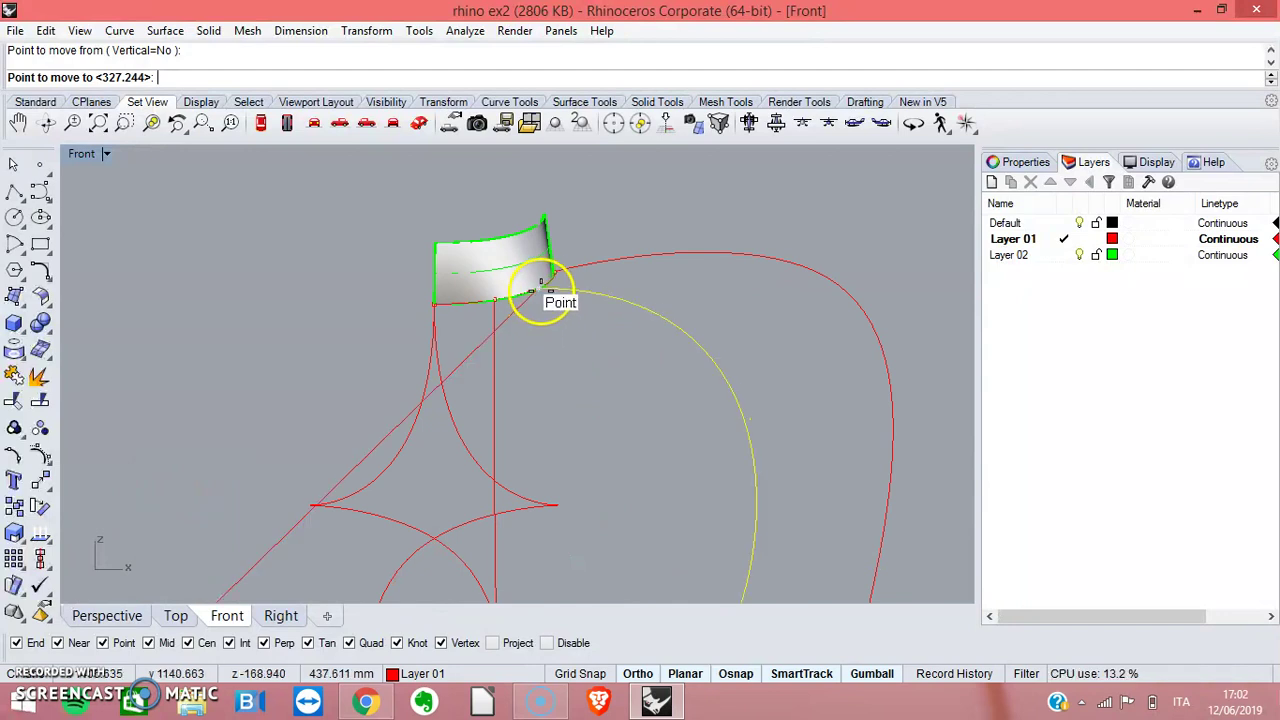
scroll(548, 312, up, 5)
scroll(548, 312, up, 1)
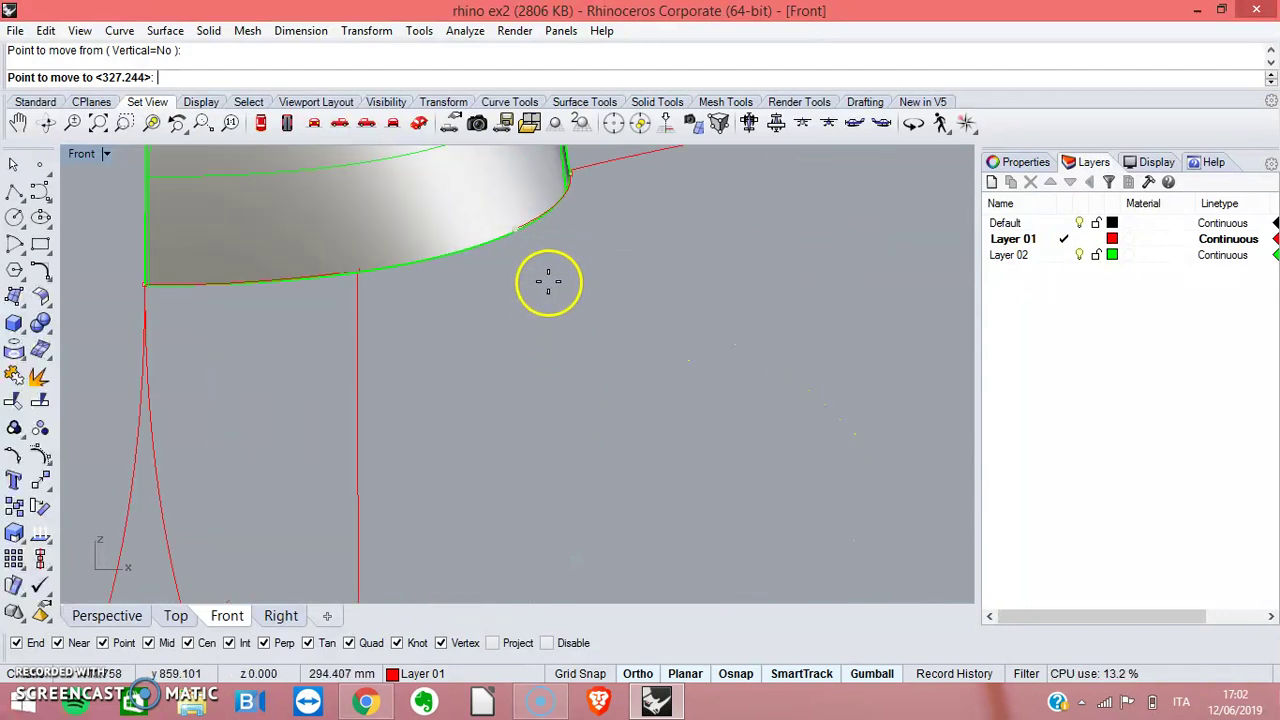
click(517, 228)
Delete the two inner curves of the curve set beside the mannequin, keeping its outer curve.
scroll(588, 322, down, 8)
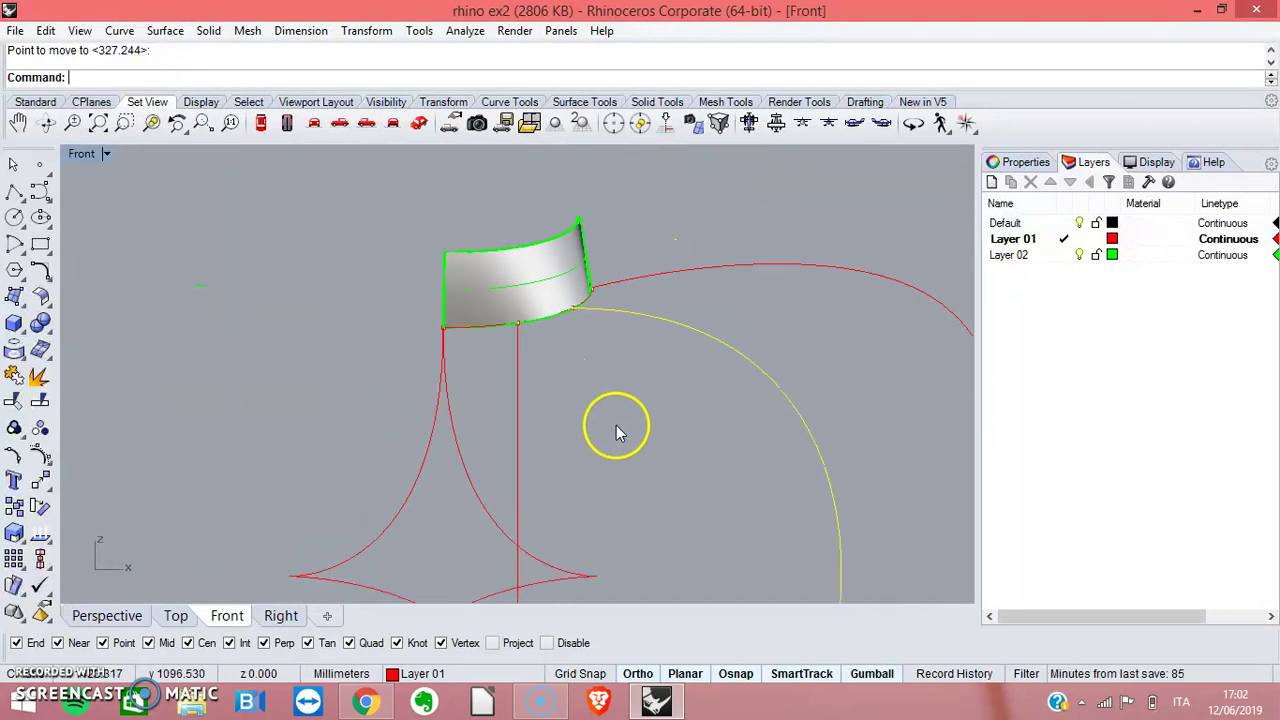
scroll(580, 400, down, 4)
right_drag(794, 449, 787, 388)
right_drag(700, 410, 734, 389)
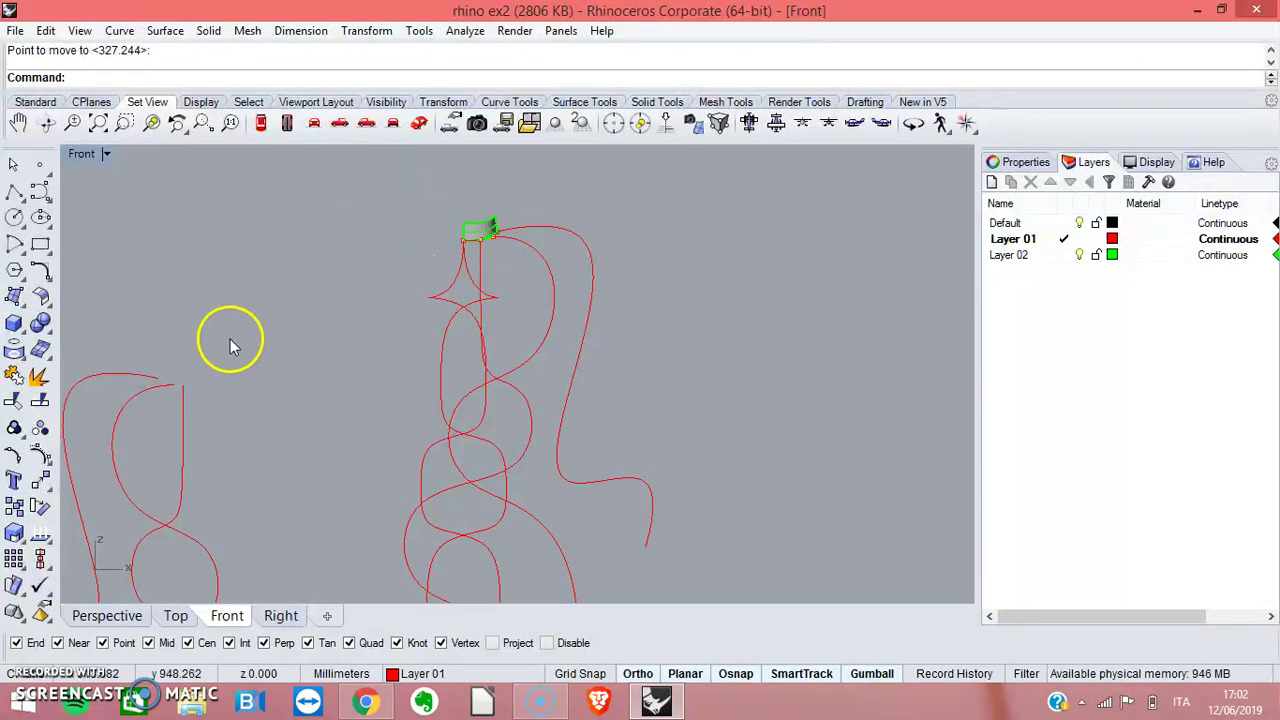
right_drag(229, 343, 543, 364)
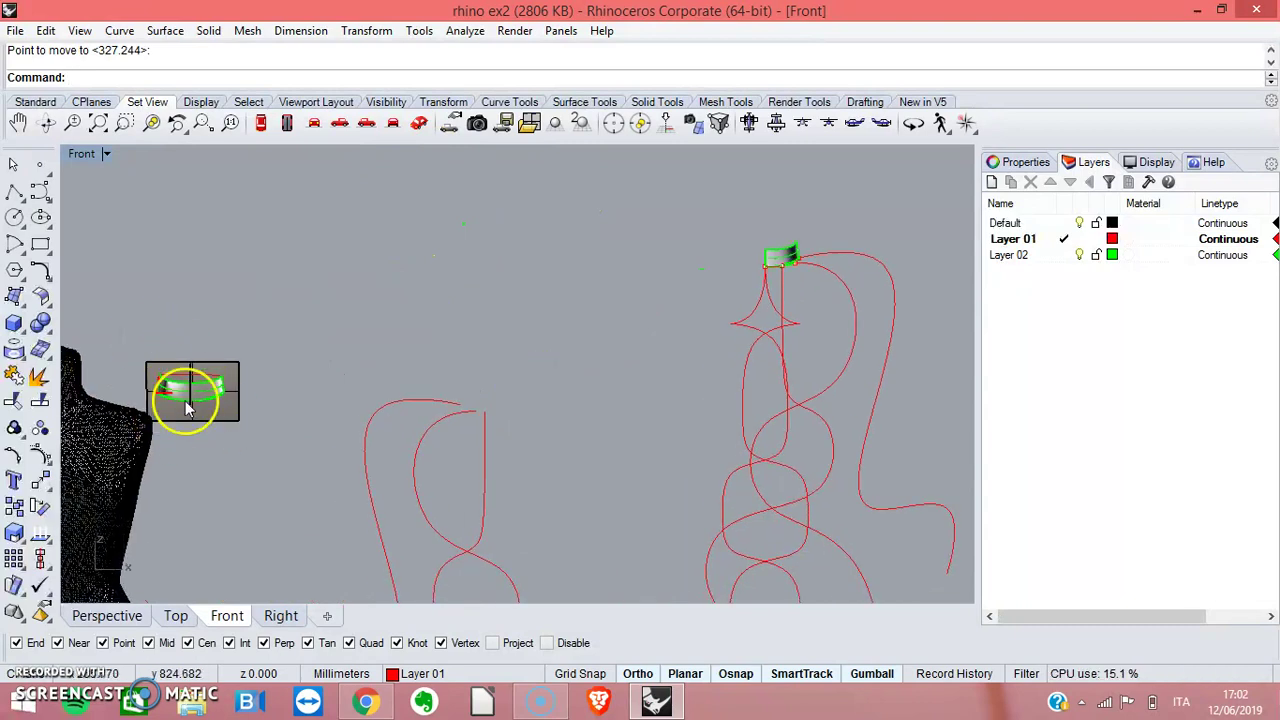
right_drag(326, 477, 289, 260)
drag(320, 168, 597, 602)
key(Delete)
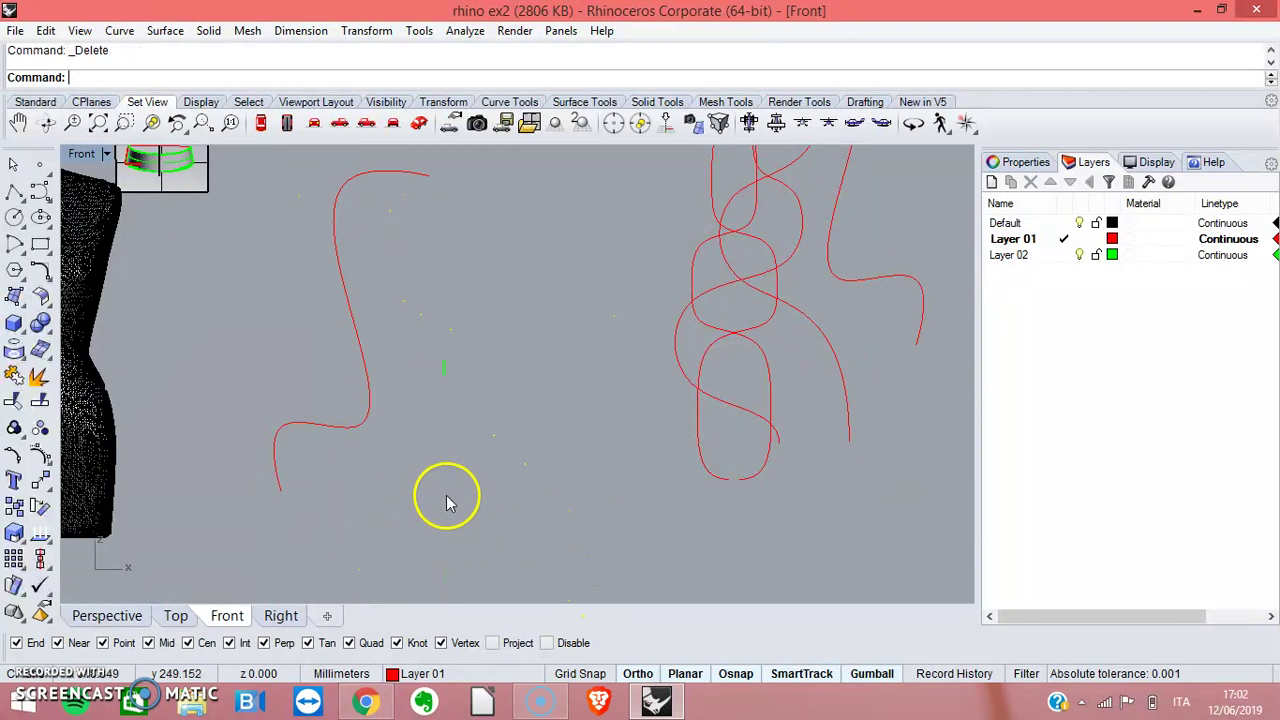
Try offsetting the rounded curve attached to the collar inward by 1 mm, and cut the offset together with the original curve.
right_drag(586, 503, 760, 400)
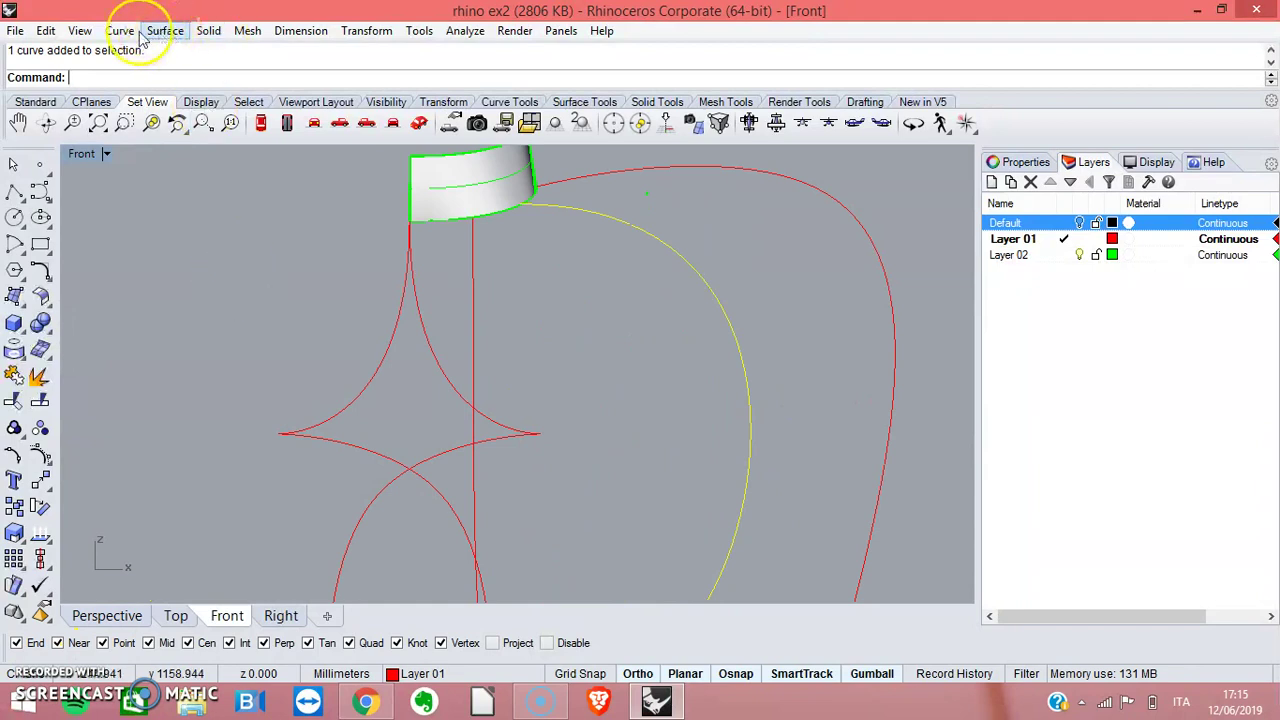
click(119, 30)
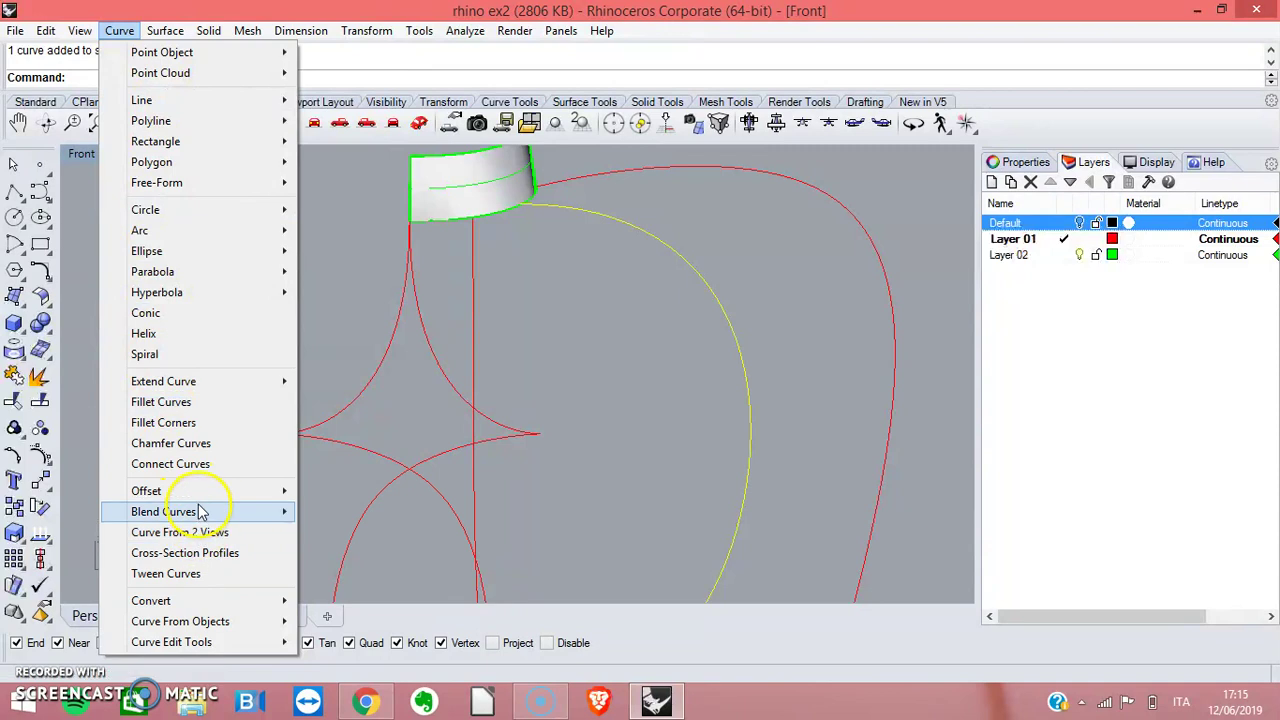
click(262, 495)
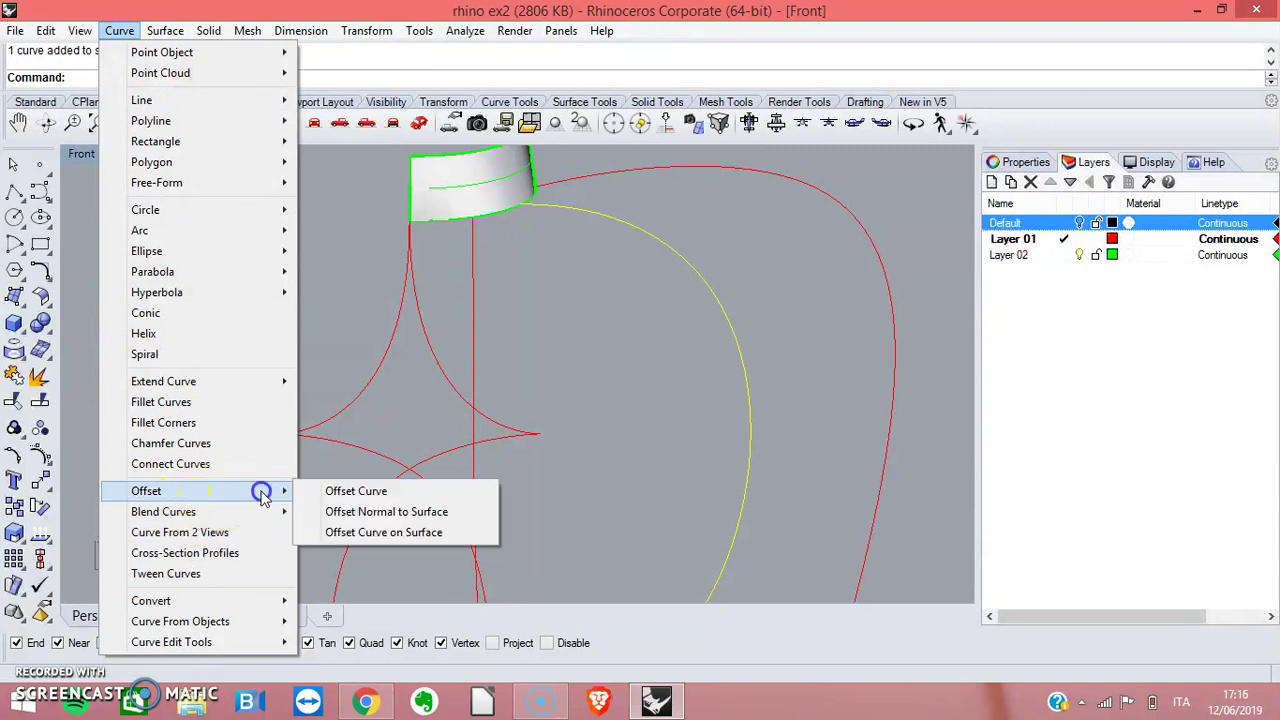
click(340, 491)
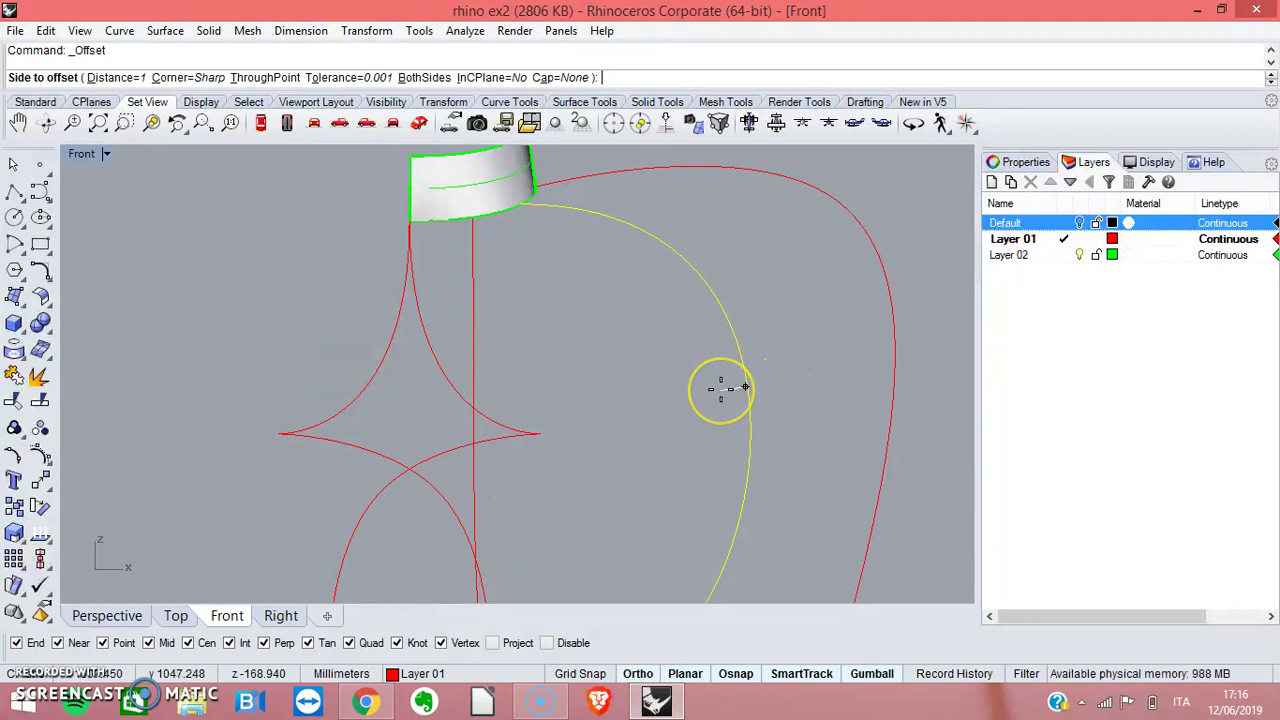
click(720, 389)
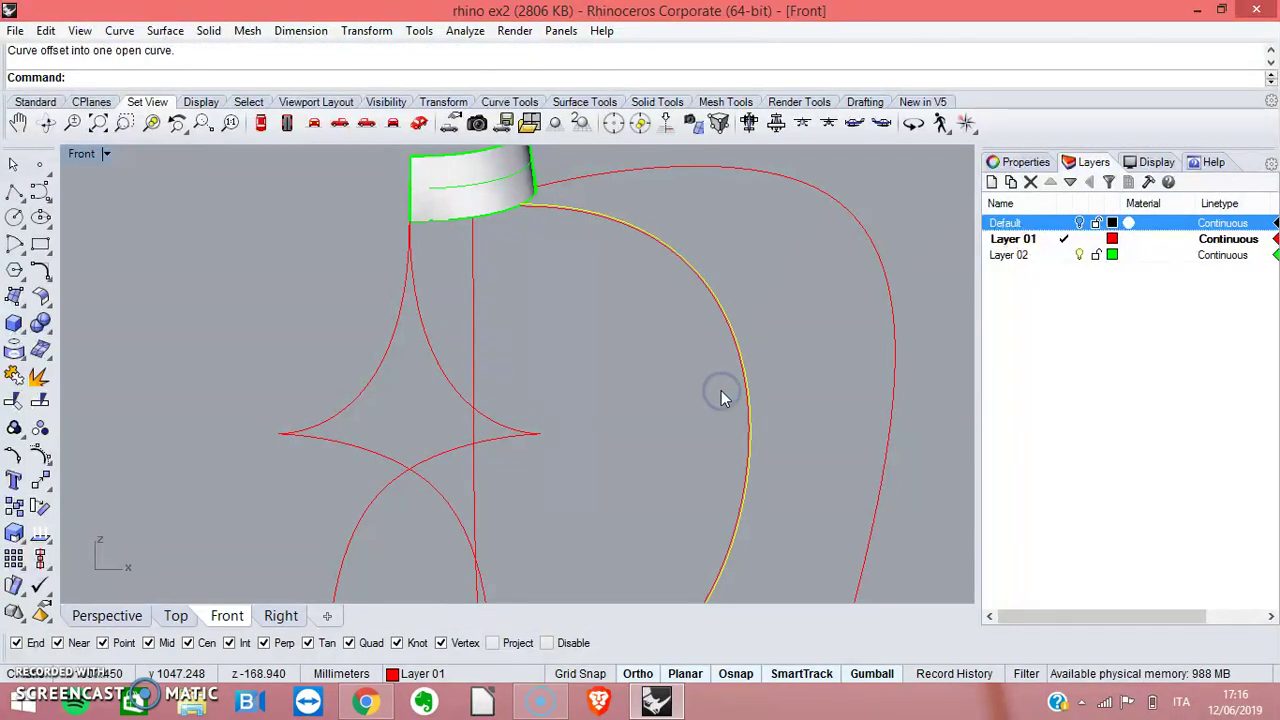
key(ctrl+x)
click(731, 344)
right_click(244, 242)
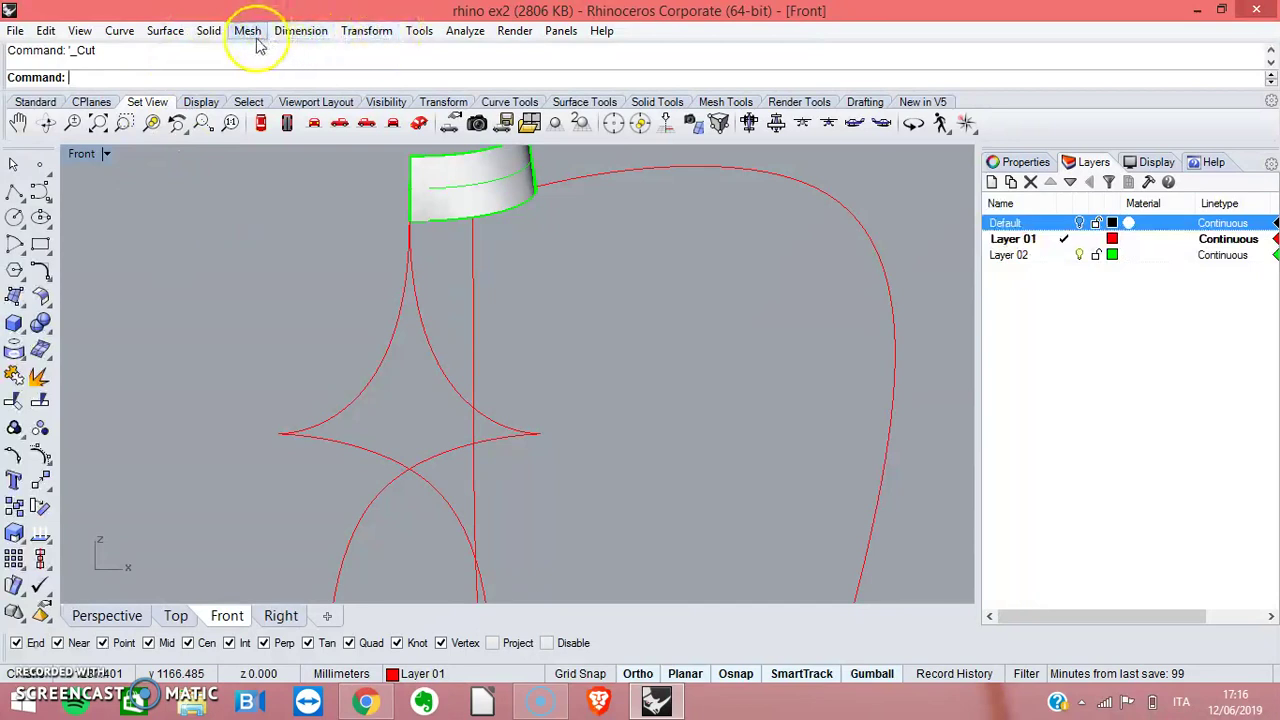
Set the Offset command's distance to 3 mm.
click(119, 31)
mouse_move(200, 491)
click(362, 491)
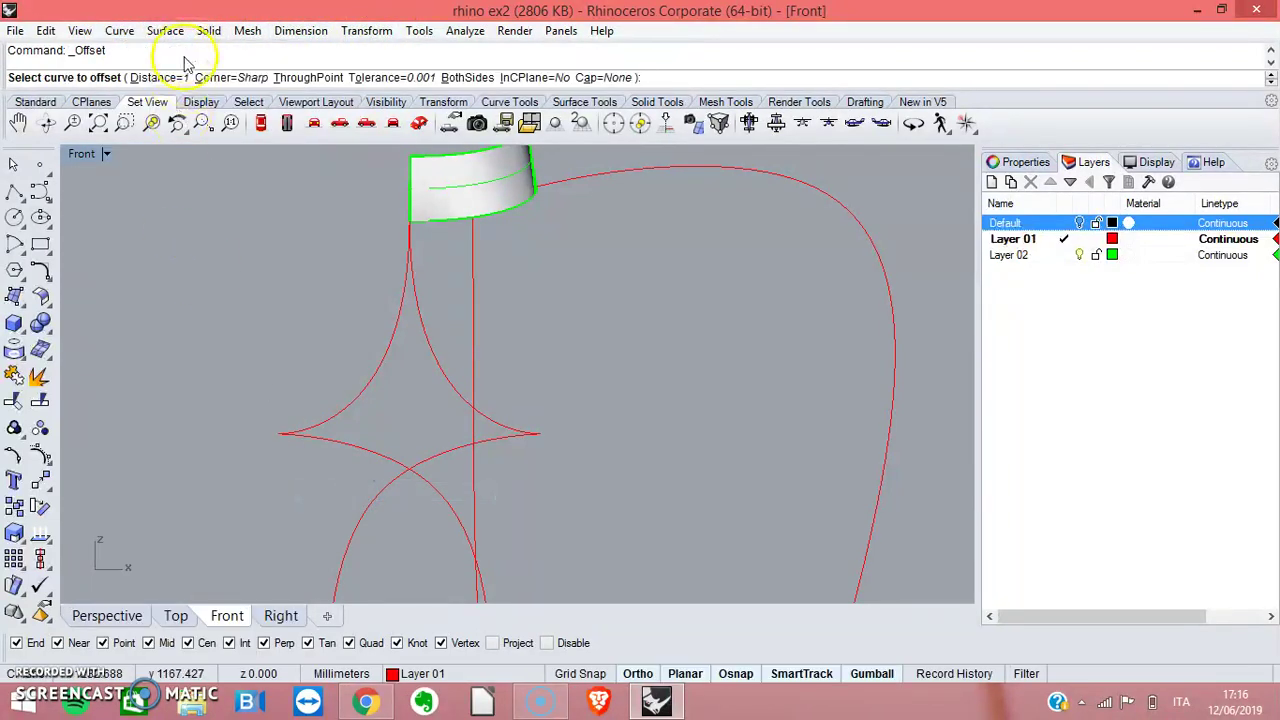
click(160, 78)
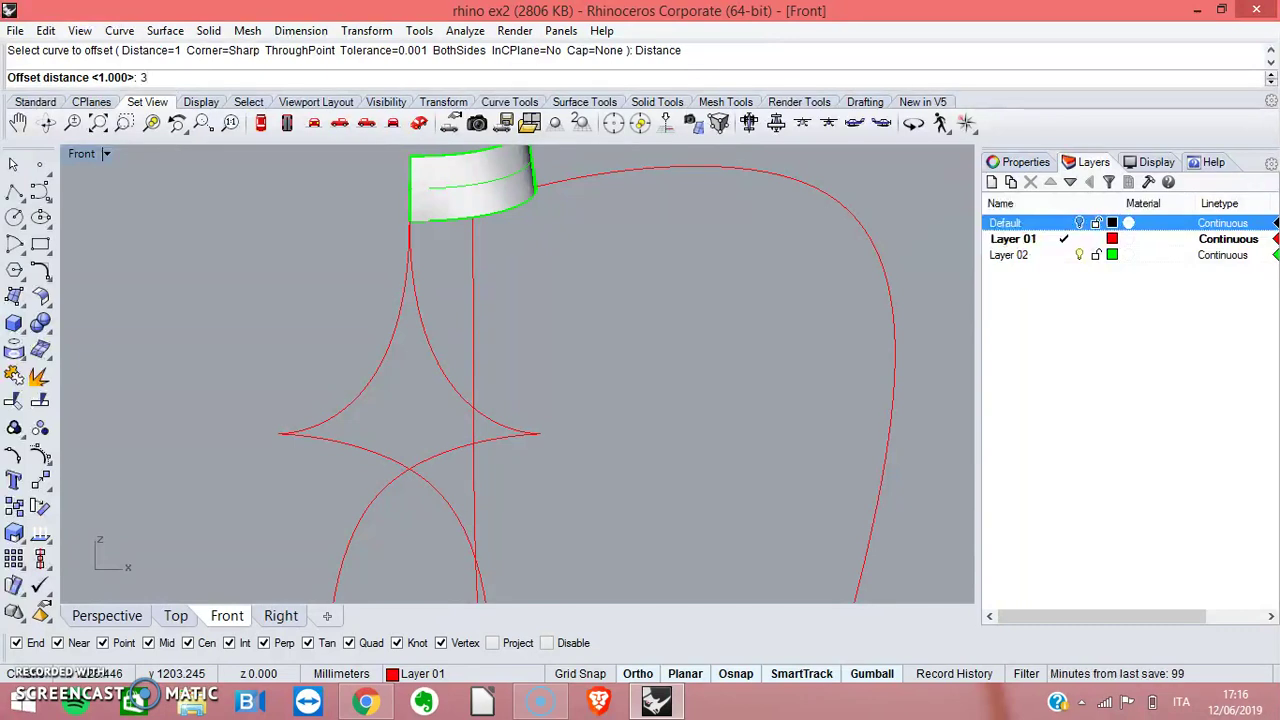
key(Return)
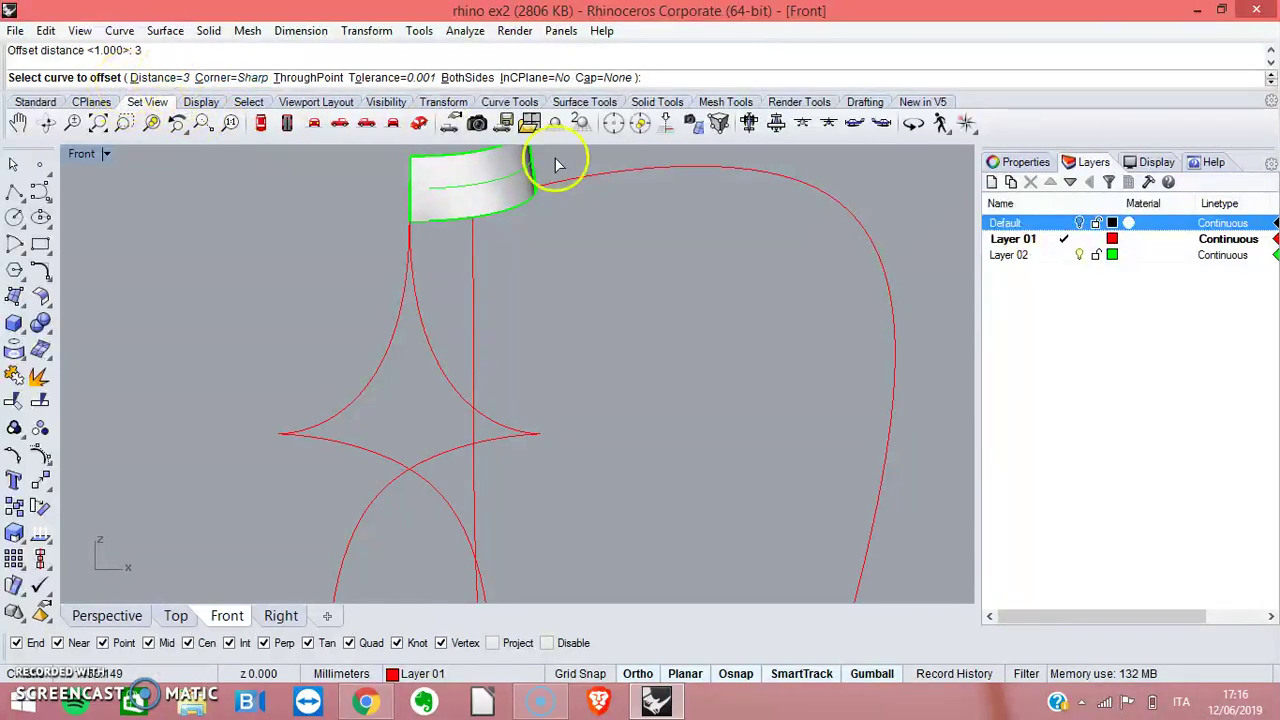
Cancel the running offset and undo the last cut to restore the rounded curve.
scroll(730, 296, down, 3)
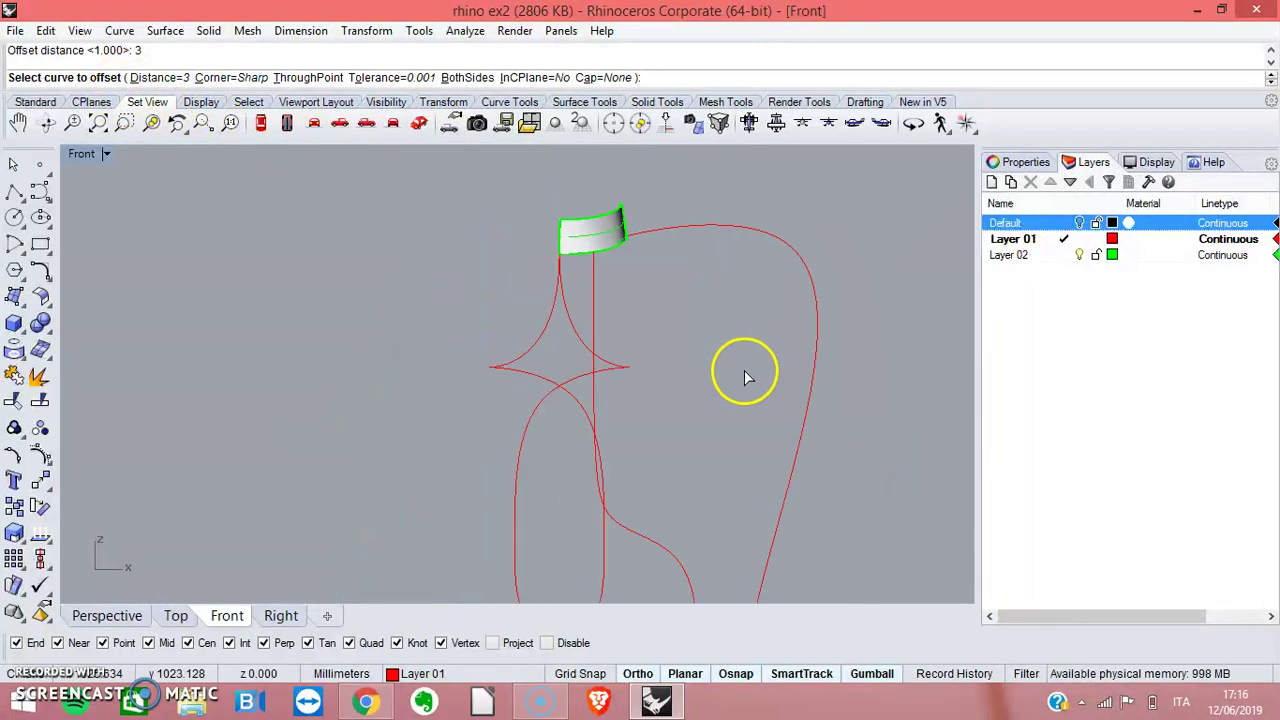
scroll(744, 375, down, 1)
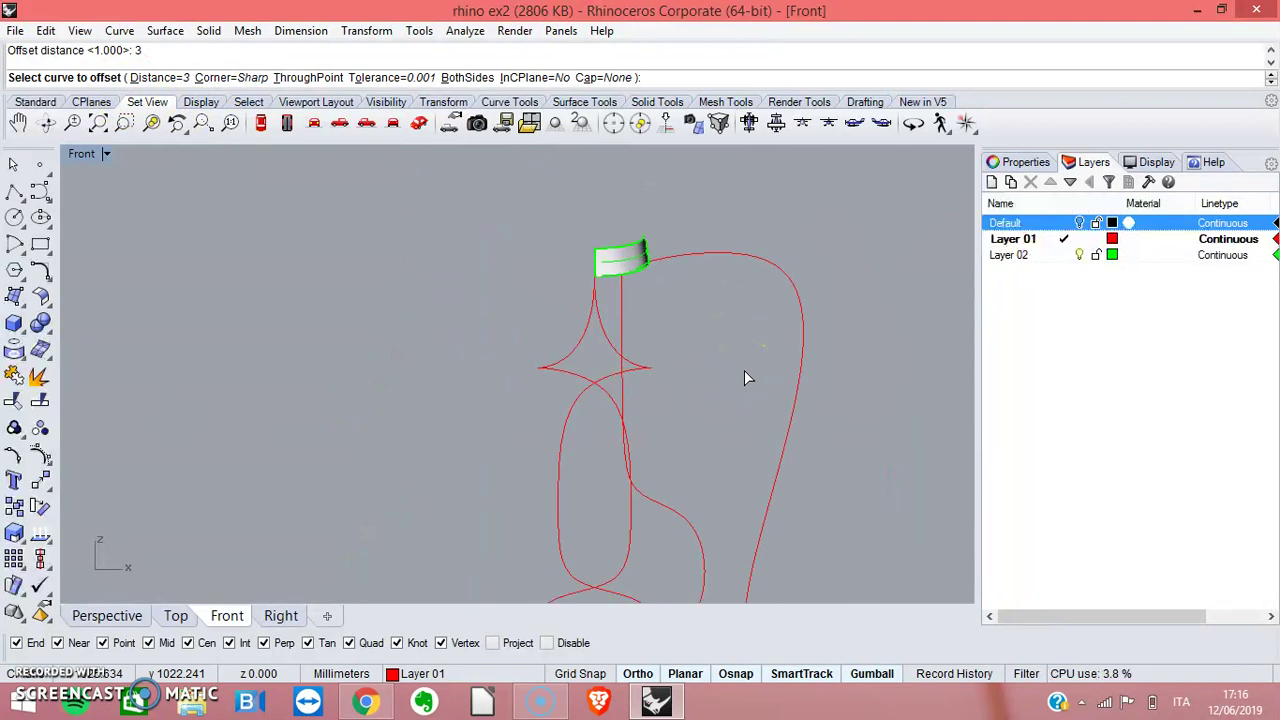
click(745, 369)
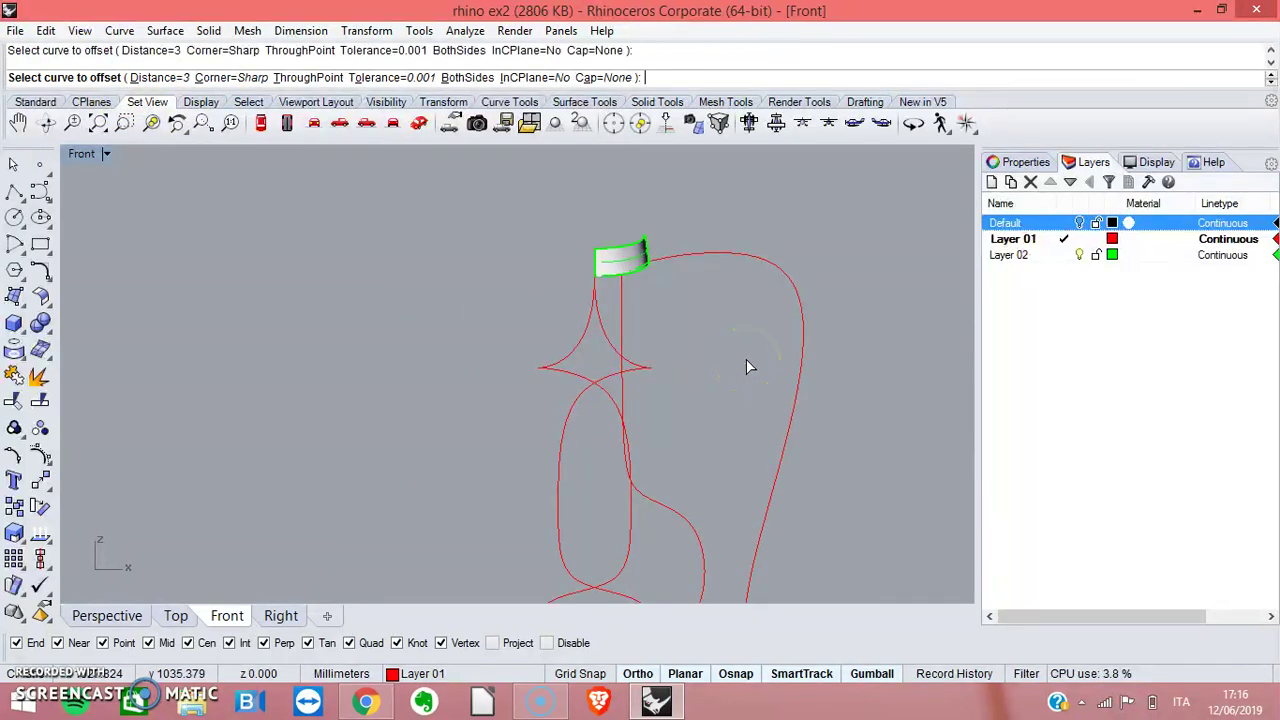
key(Escape)
key(ctrl+z)
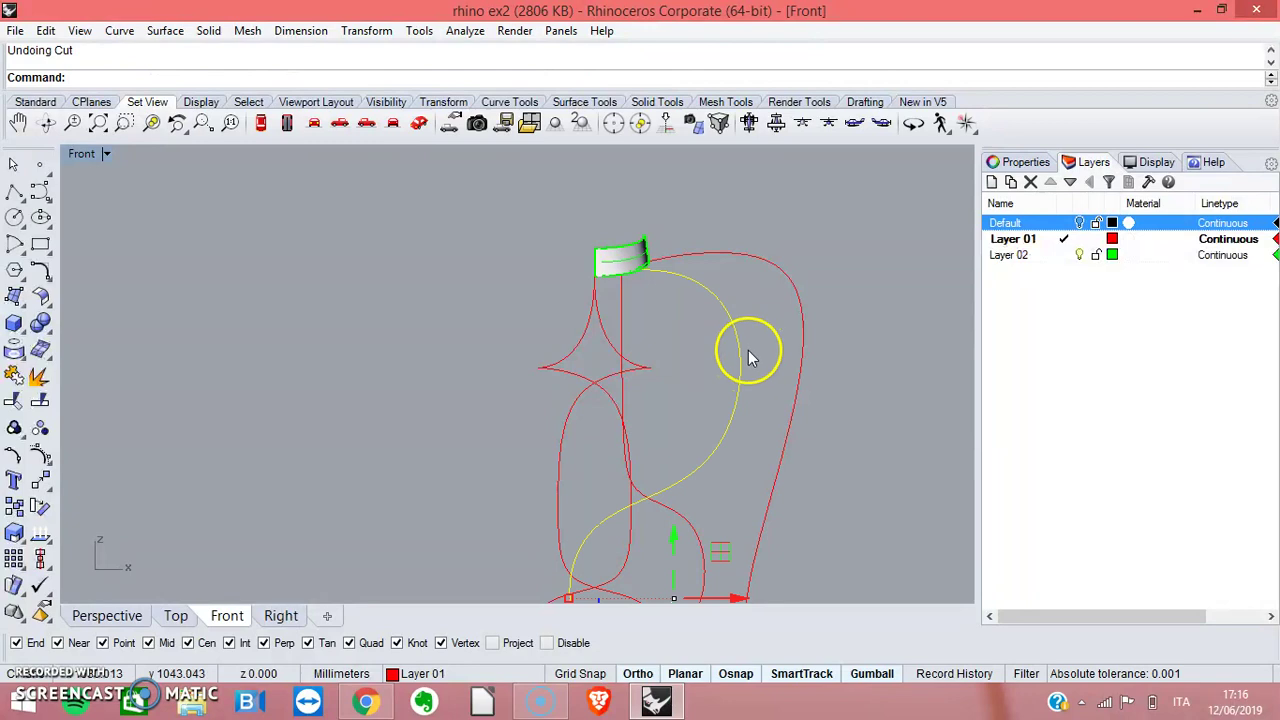
Offset the rounded curve by 3 mm towards its inner side in the Front view.
scroll(748, 376, down, 2)
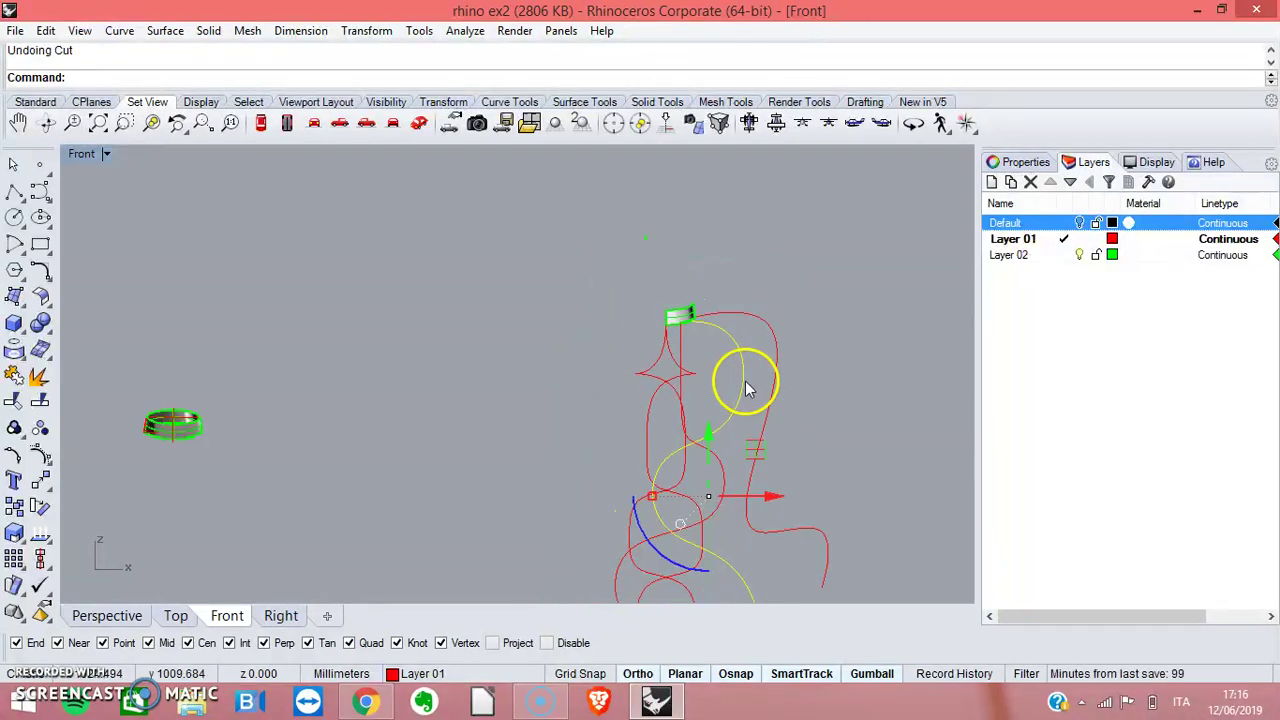
scroll(760, 460, down, 1)
scroll(755, 410, up, 3)
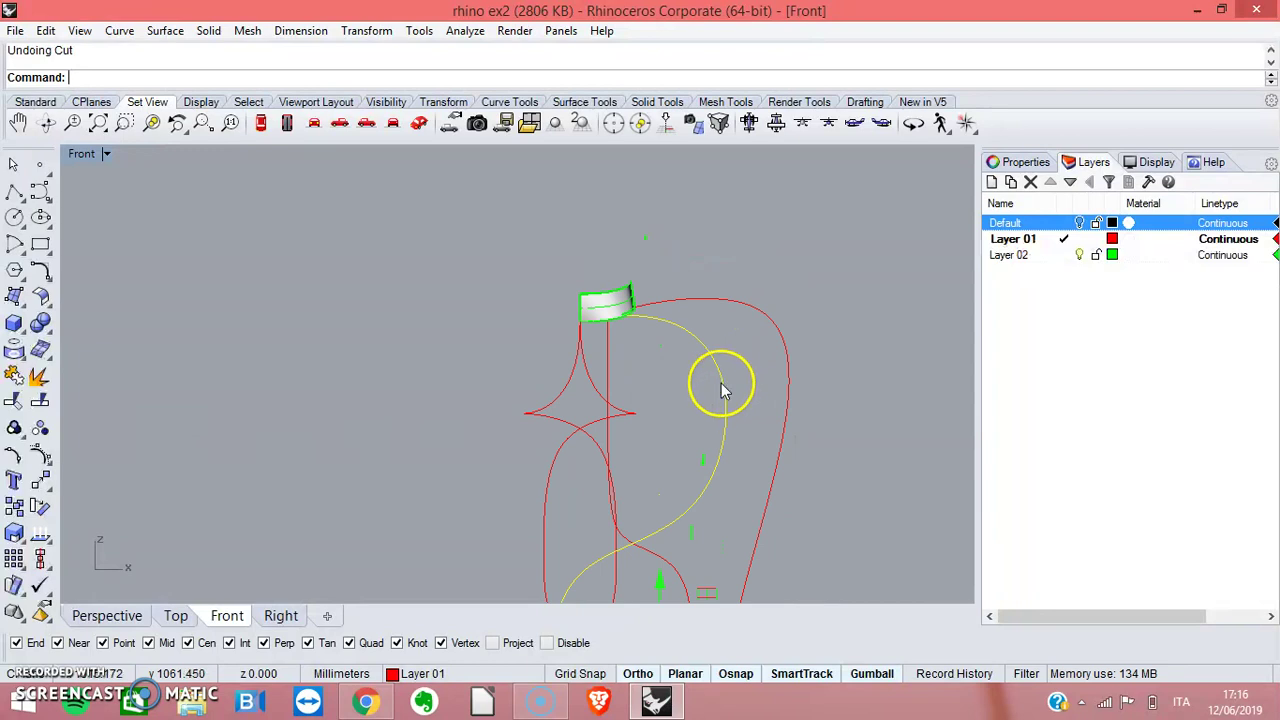
click(119, 30)
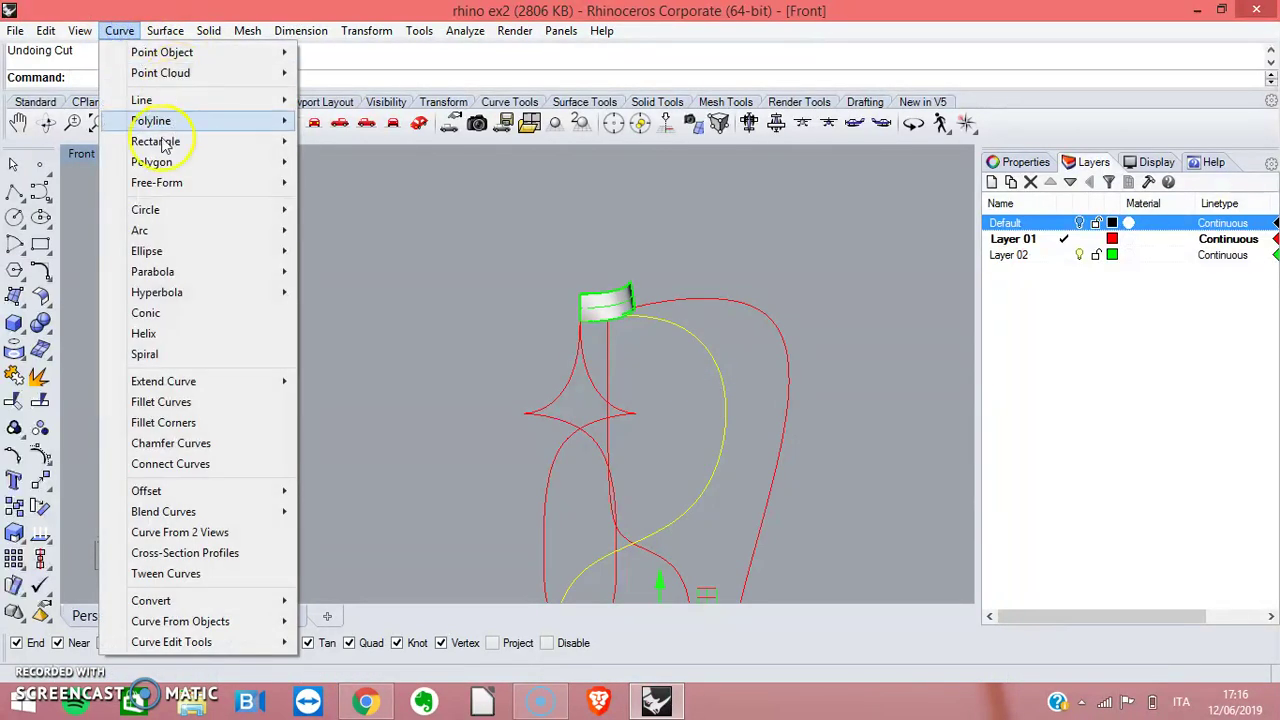
mouse_move(160, 490)
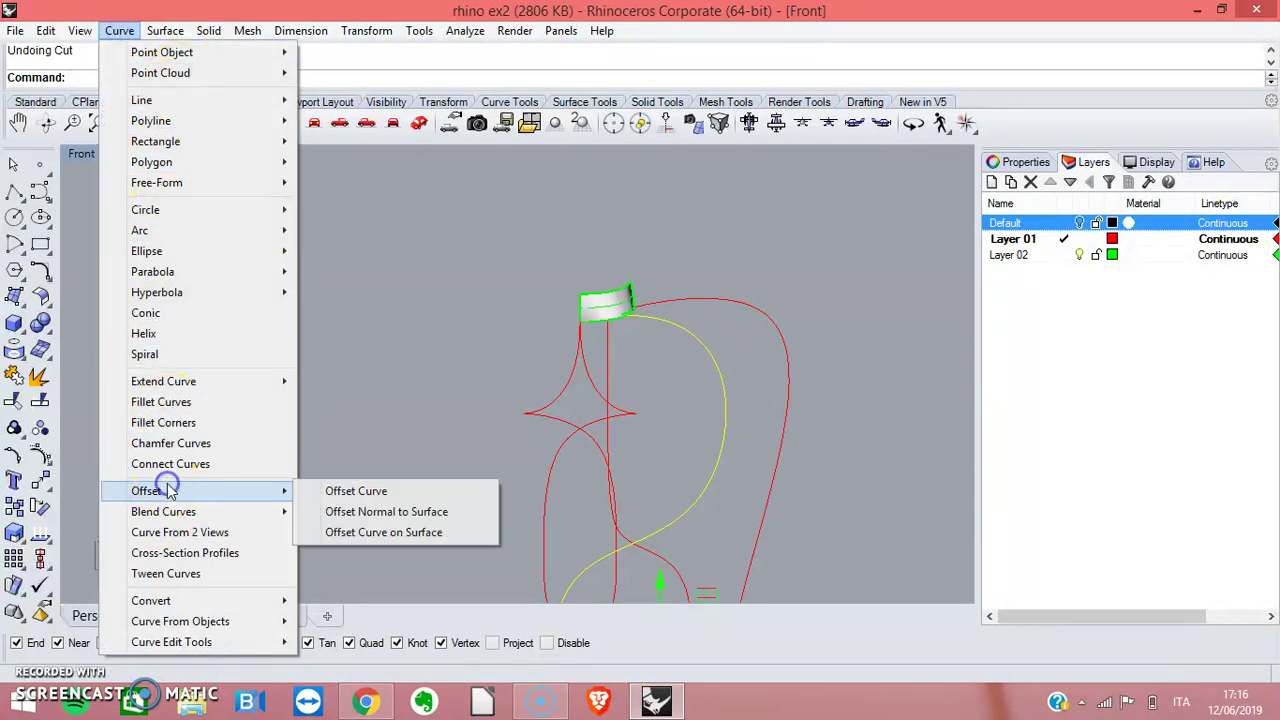
click(345, 490)
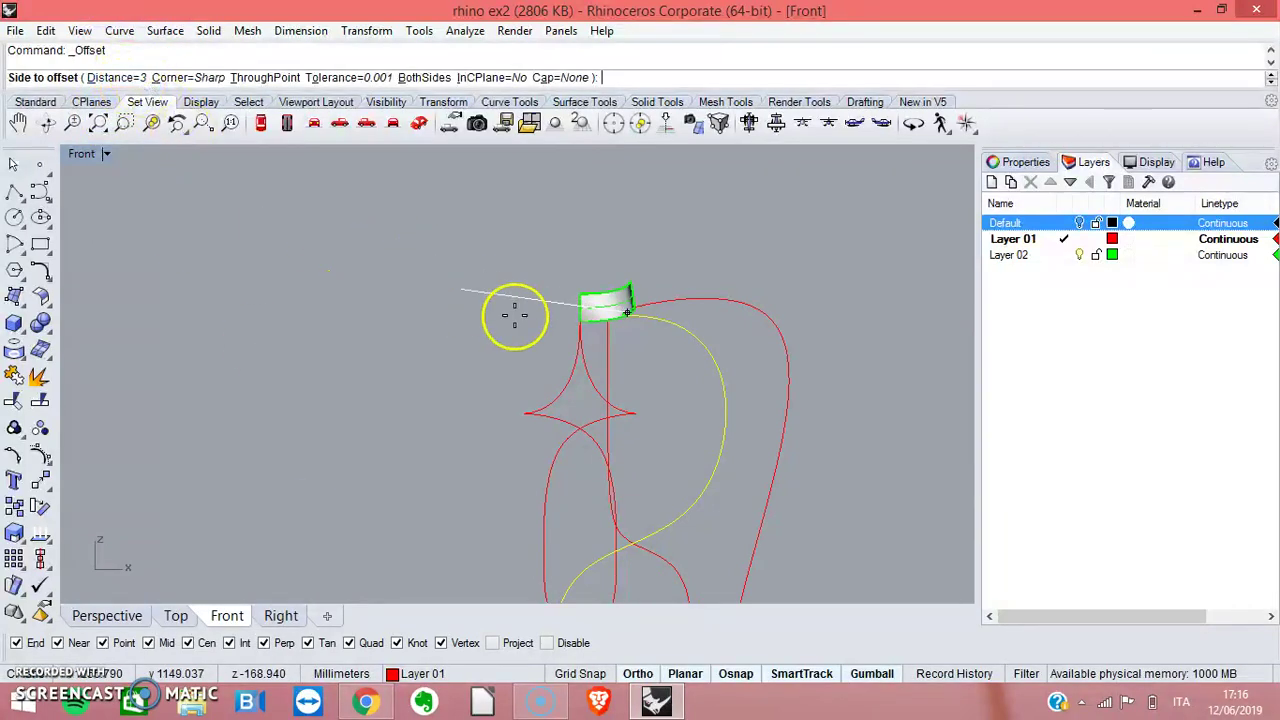
click(702, 443)
Turn on the edit points of the inner offset curve.
scroll(740, 397, up, 5)
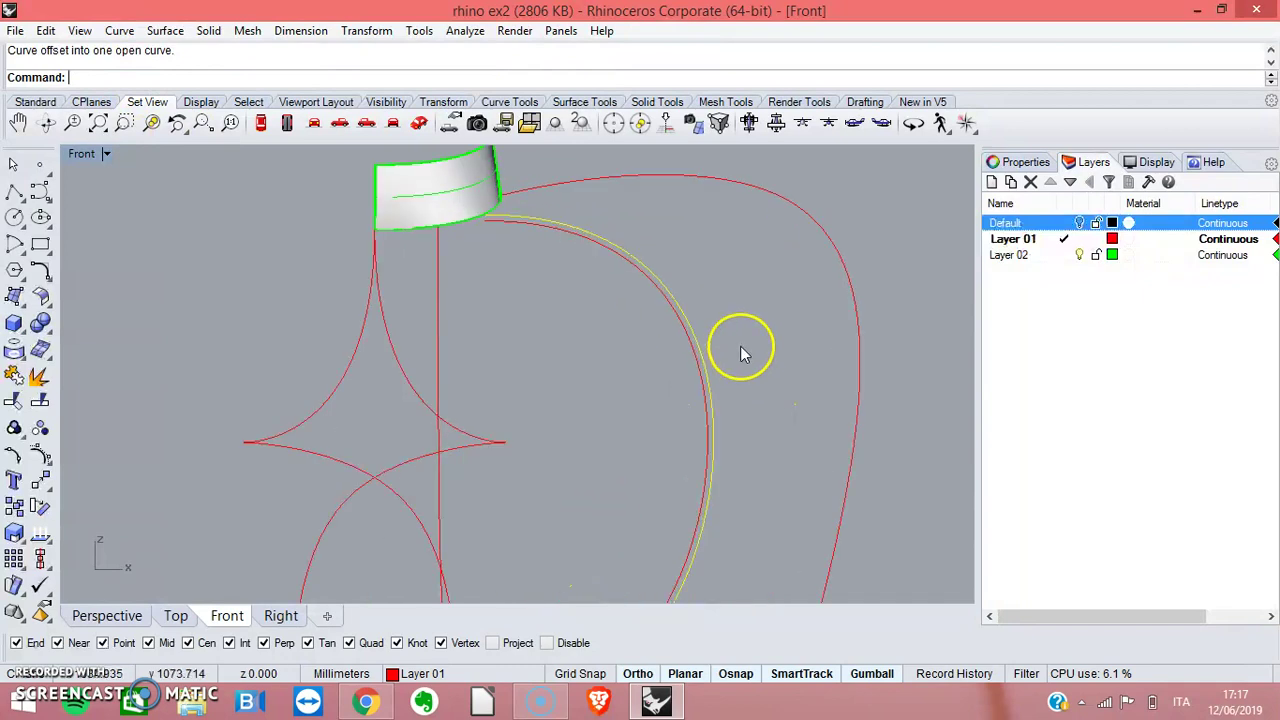
click(428, 172)
click(14, 459)
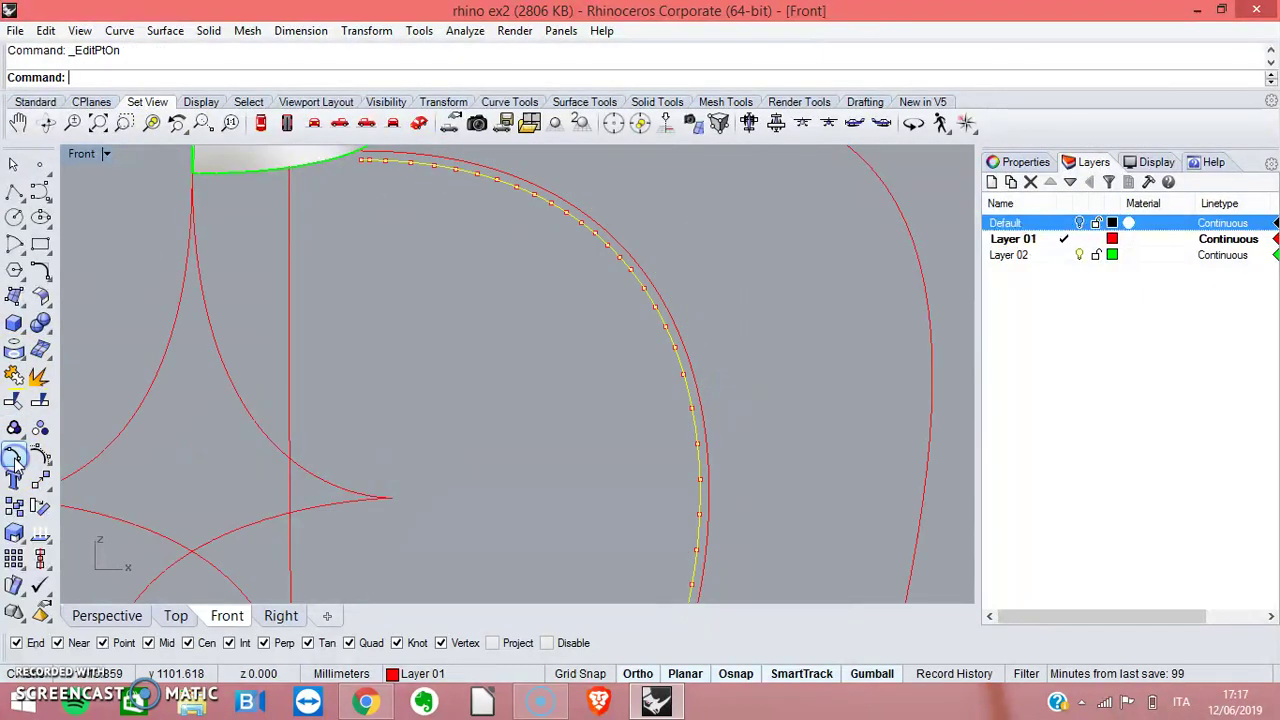
click(360, 163)
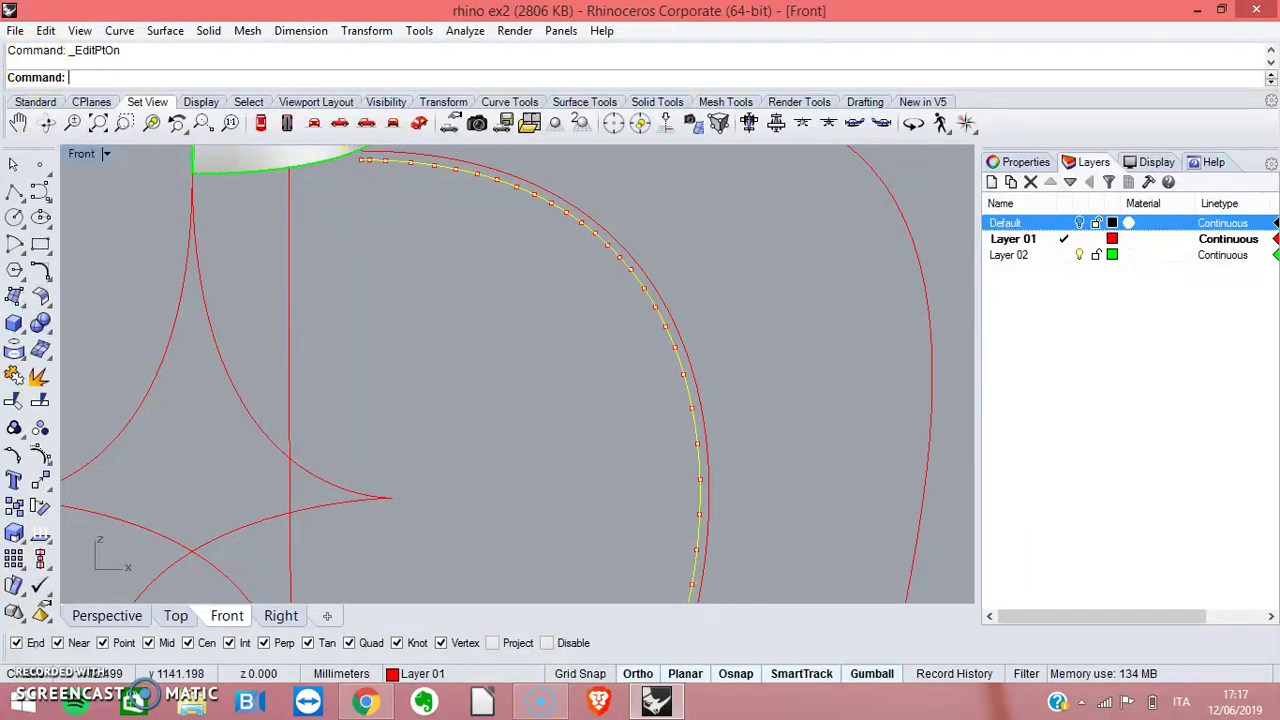
In Perspective, move the offset curve's first edit point onto the top end of the original rounded curve.
double_click(80, 155)
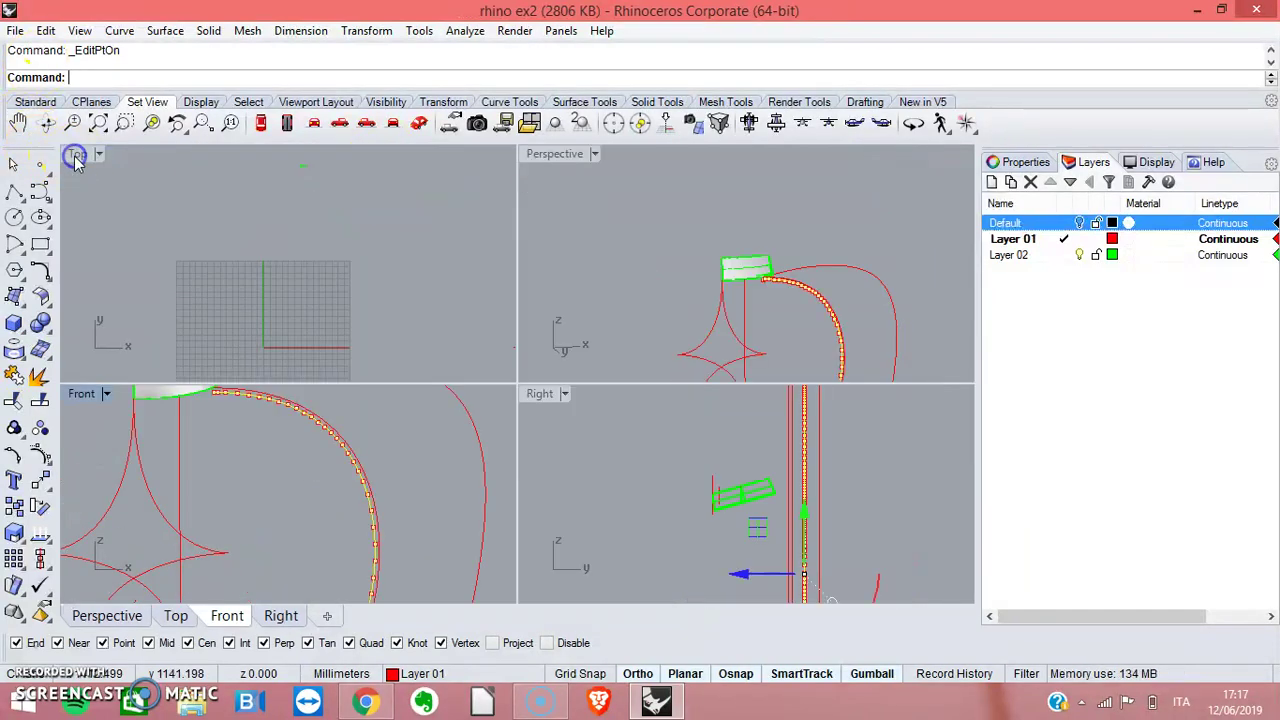
double_click(545, 155)
scroll(584, 424, up, 6)
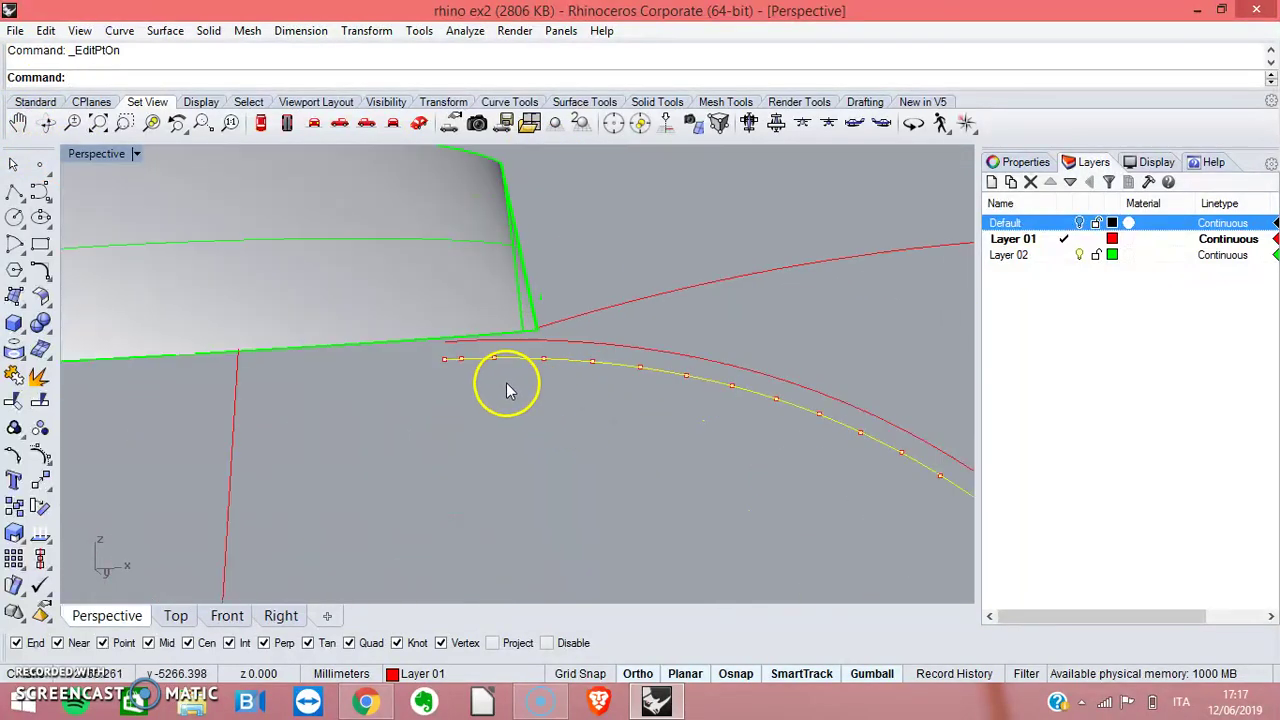
right_drag(473, 388, 560, 320)
right_drag(547, 318, 467, 307)
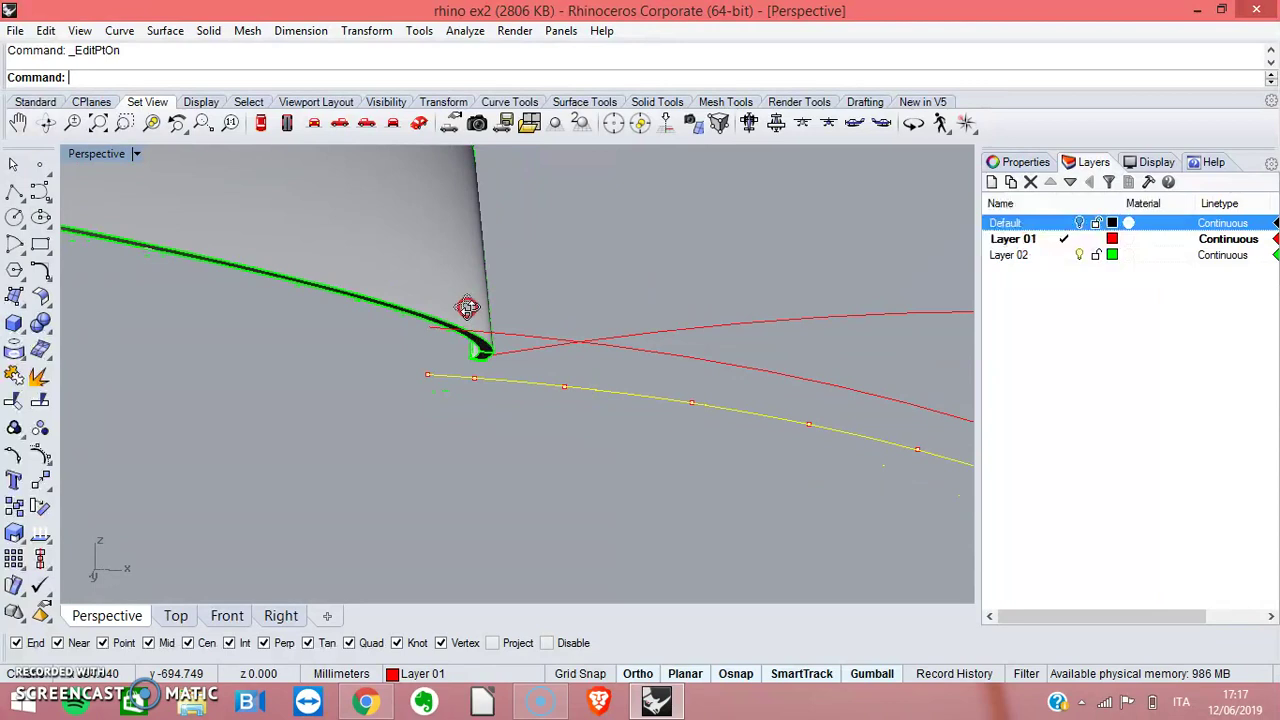
click(428, 378)
drag(428, 376, 428, 330)
Delete the closely spaced edit points of the offset curve next to its joined top end.
drag(476, 379, 480, 357)
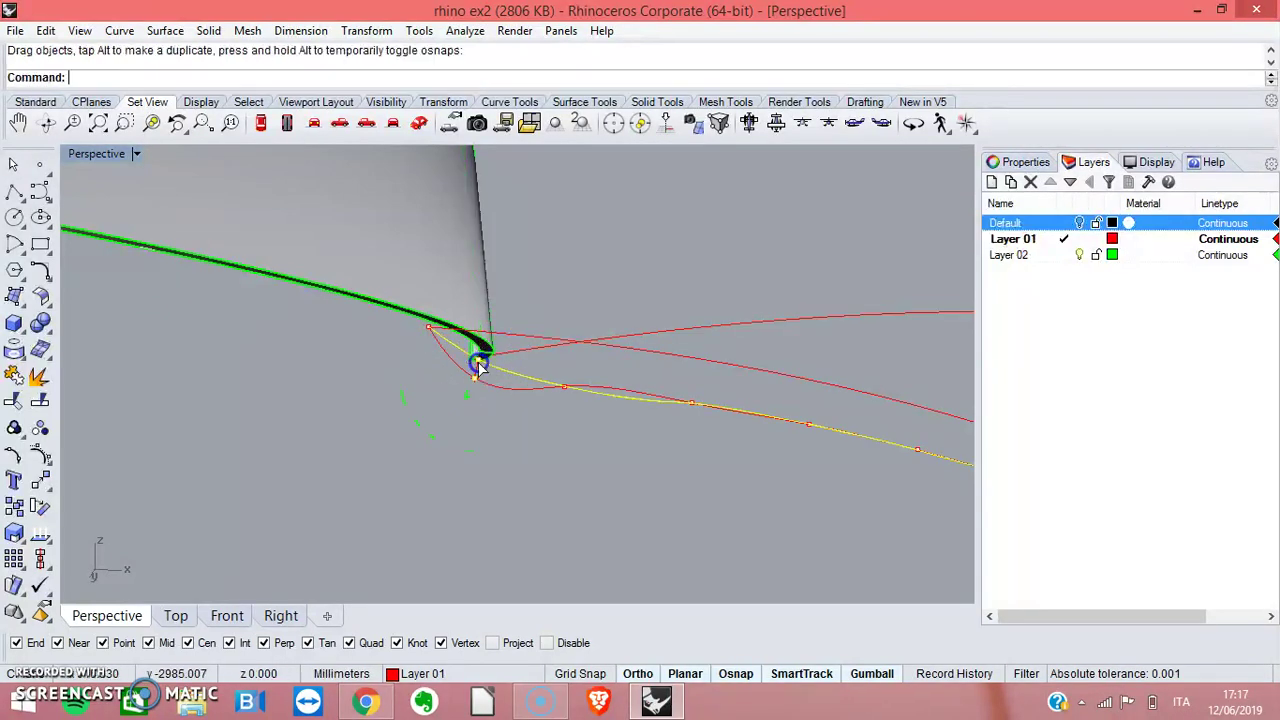
key(Delete)
click(571, 378)
key(Delete)
right_drag(658, 422, 548, 402)
click(548, 402)
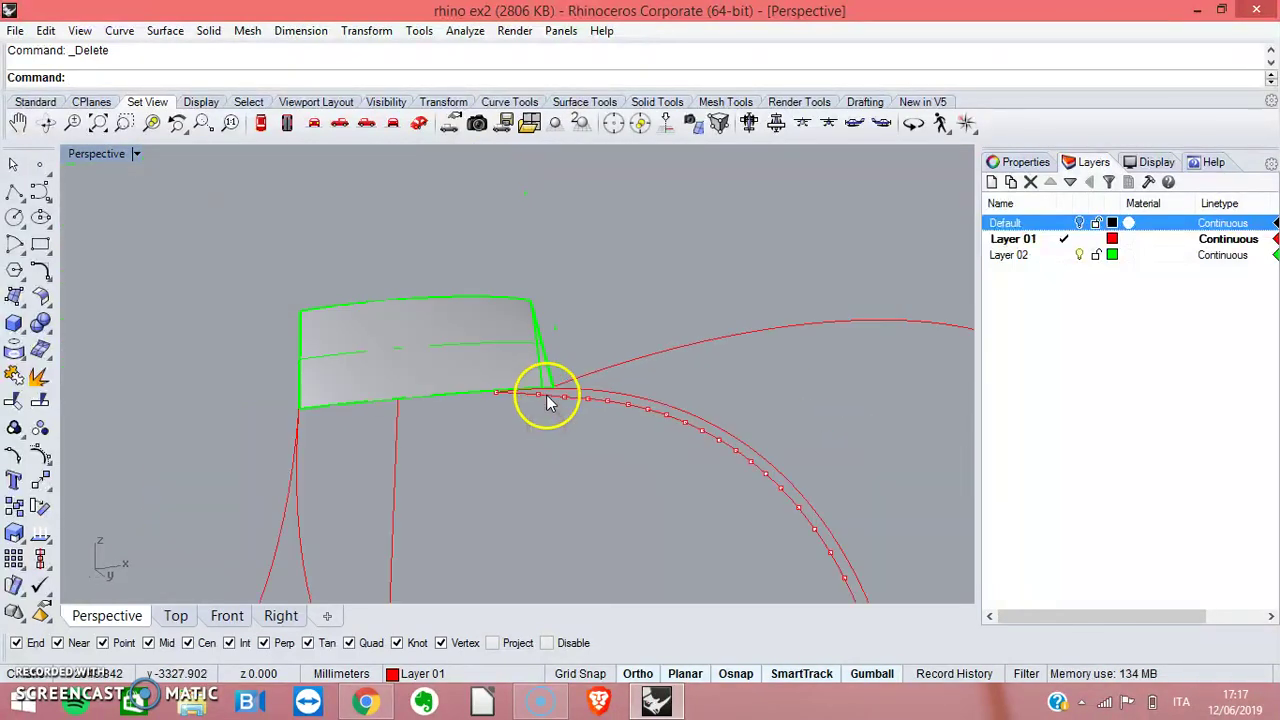
right_click(538, 393)
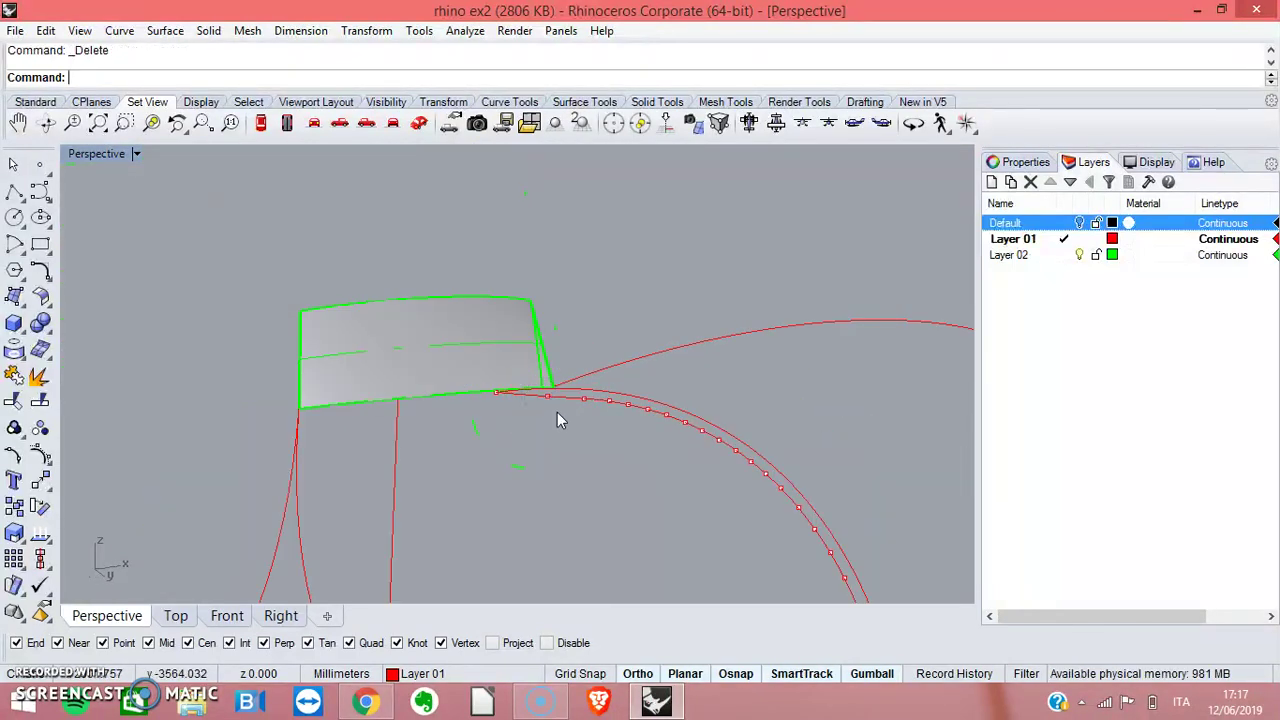
Try raising the offset curve's second edit point in Perspective, and undo the move.
click(547, 396)
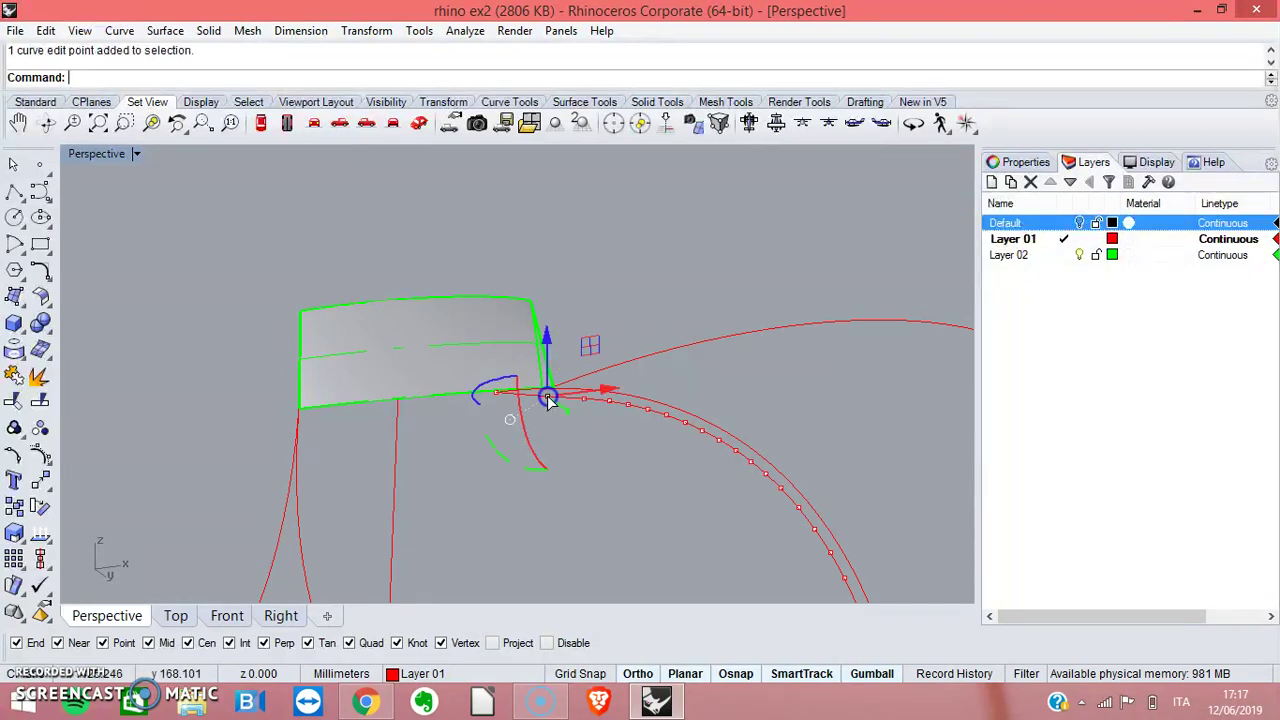
right_drag(548, 396, 555, 335)
mouse_move(553, 328)
mouse_down()
mouse_move(548, 297)
mouse_move(556, 318)
mouse_up()
right_drag(589, 380, 557, 447)
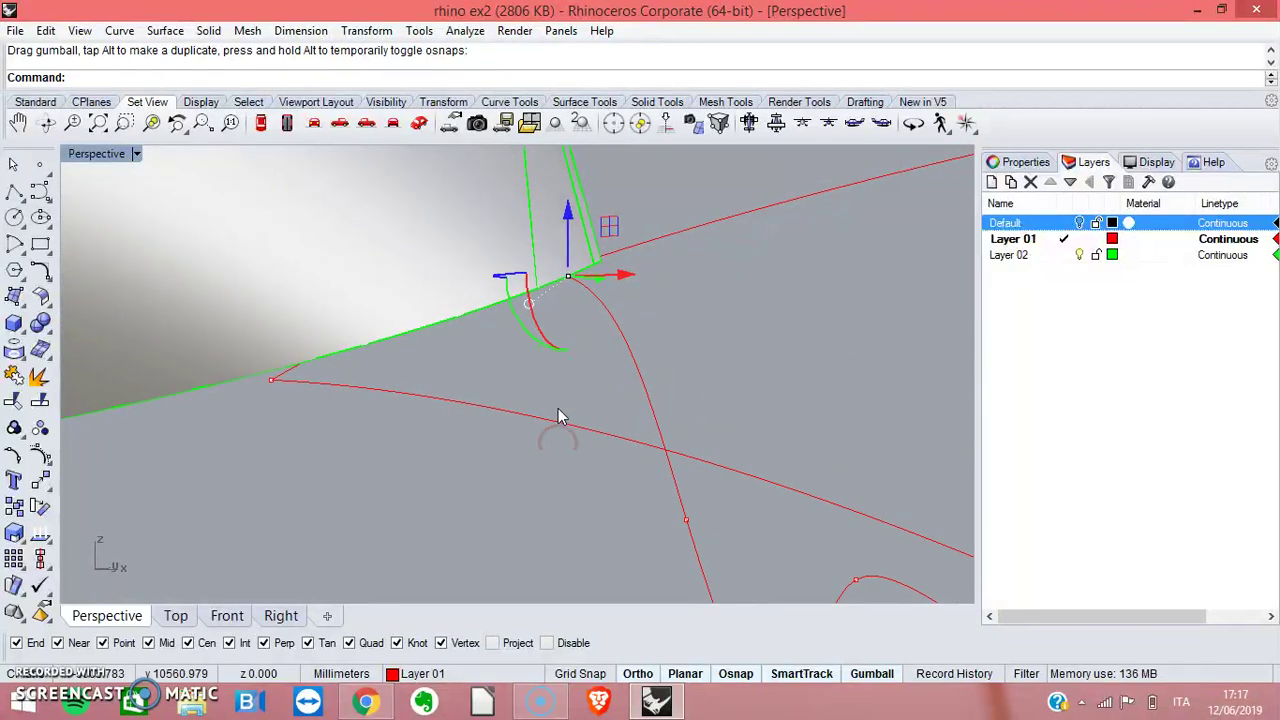
key(ctrl+z)
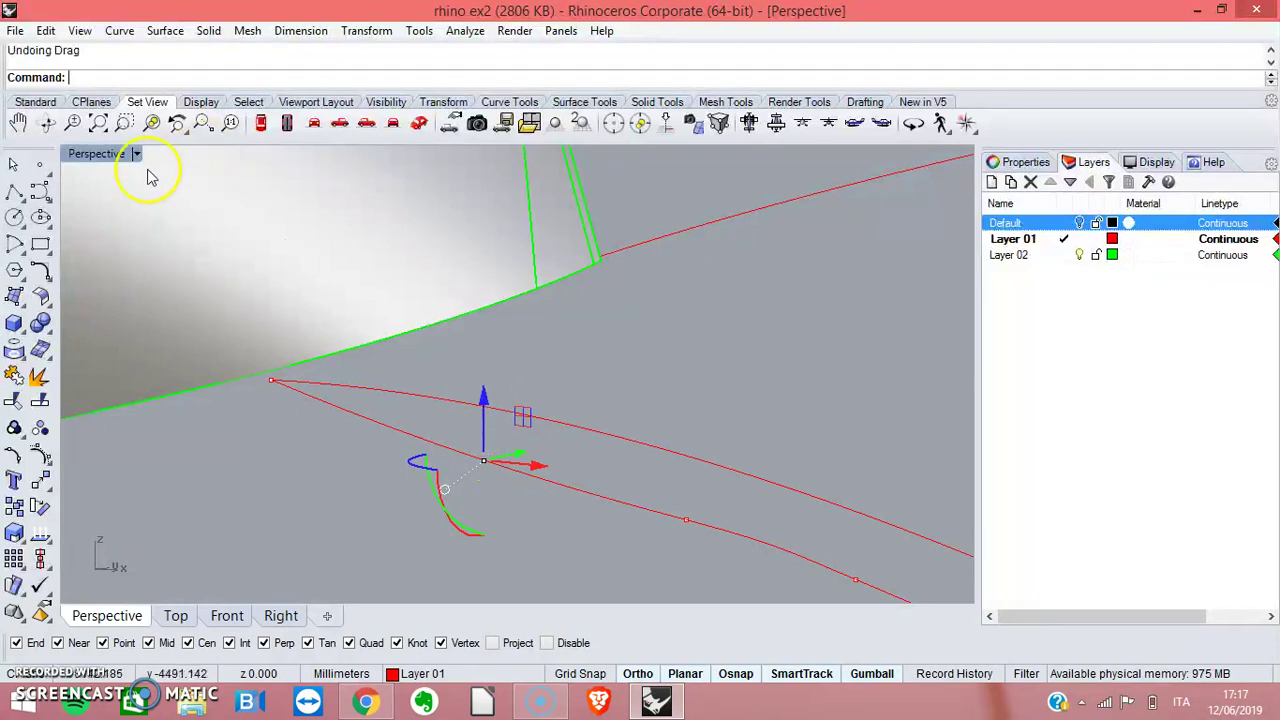
In the Front view, disable object snaps and raise the offset curve's second edit point slightly towards the original curve.
key(ctrl+m)
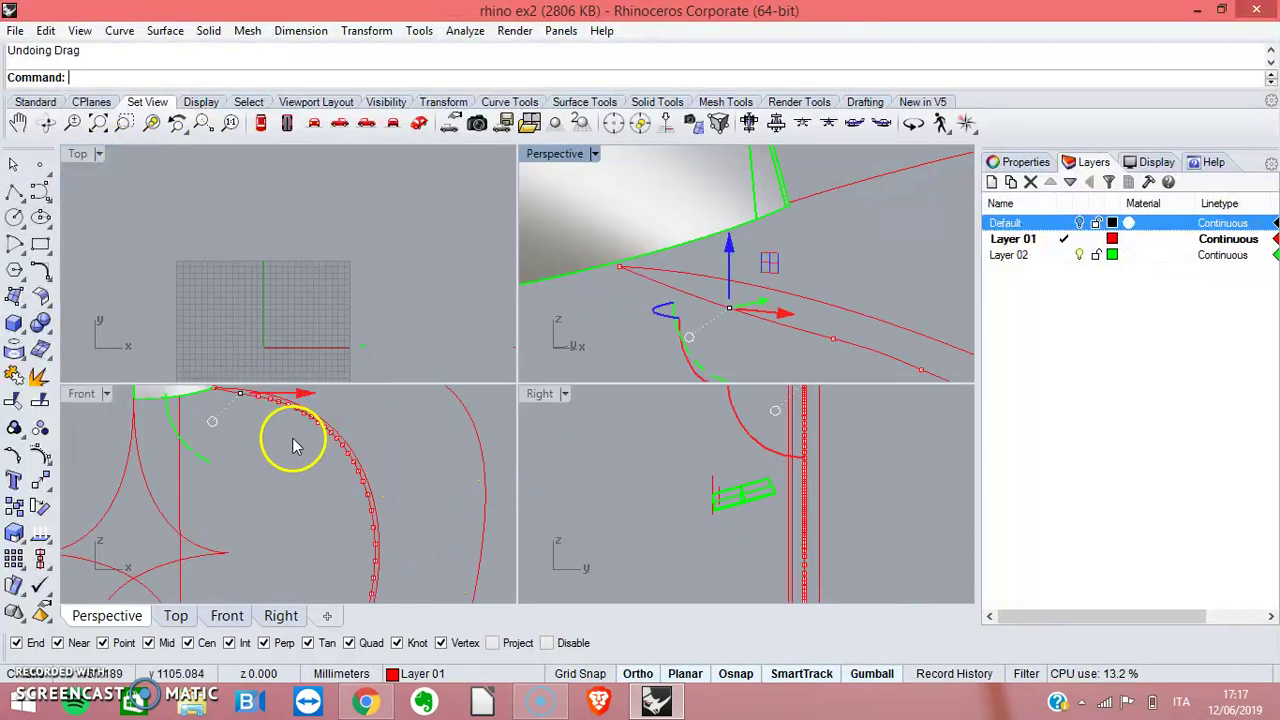
double_click(82, 394)
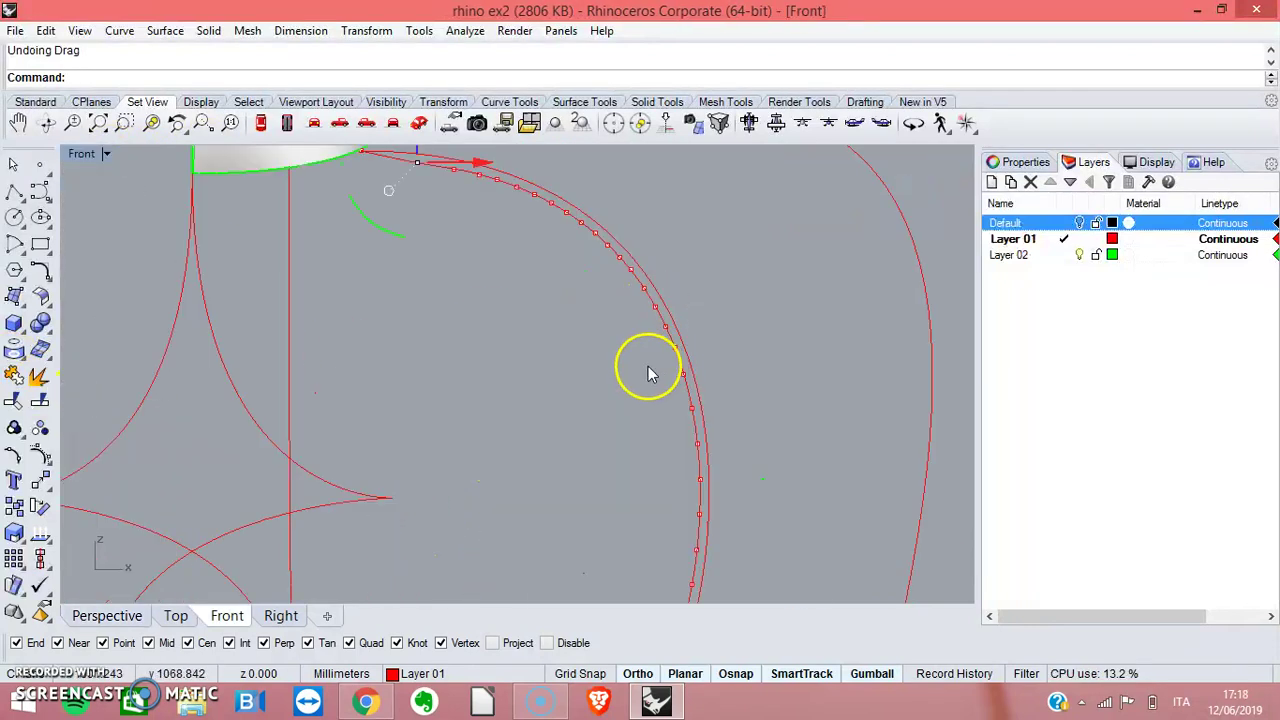
scroll(560, 310, up, 3)
right_drag(491, 257, 720, 557)
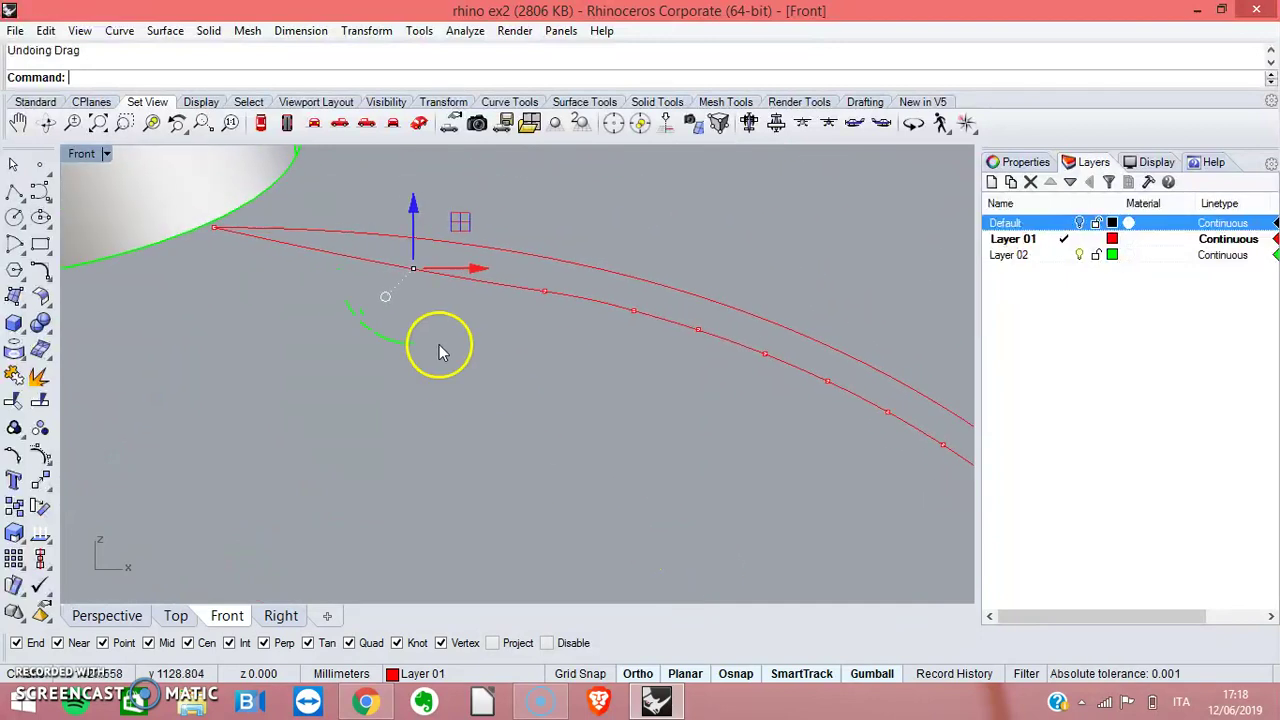
right_drag(449, 313, 383, 334)
drag(386, 325, 483, 650)
click(546, 643)
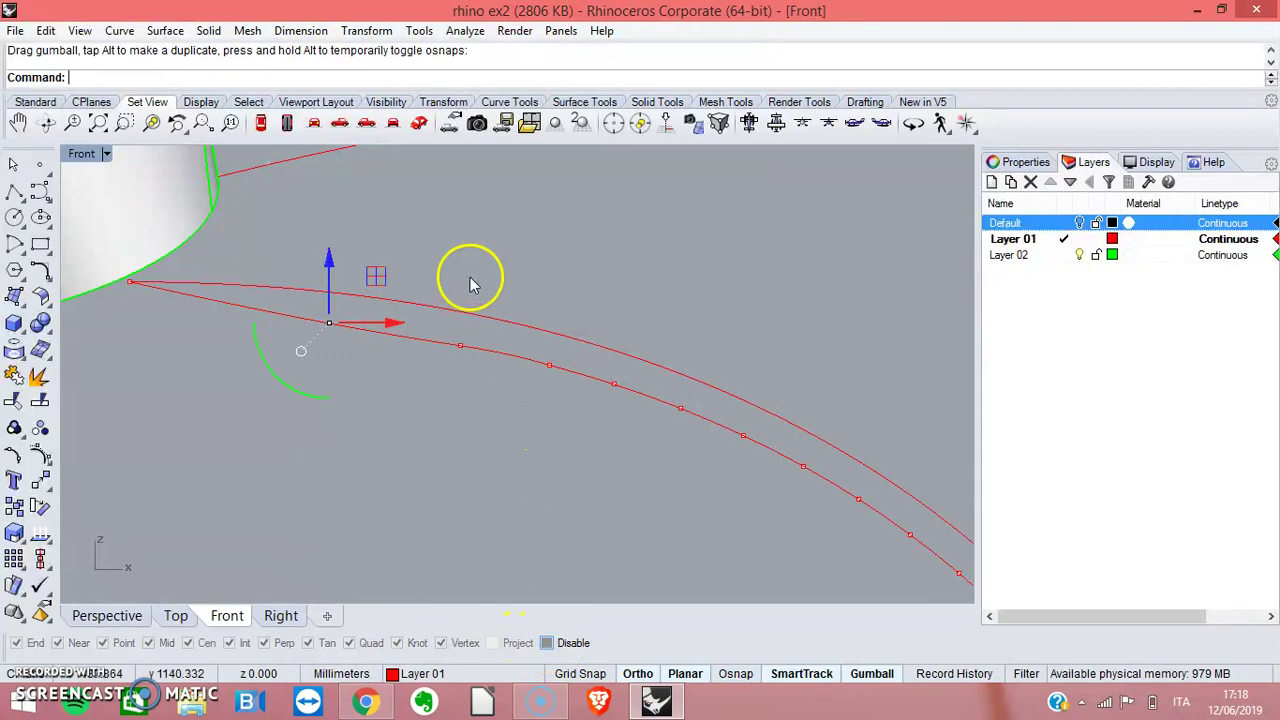
drag(330, 324, 351, 369)
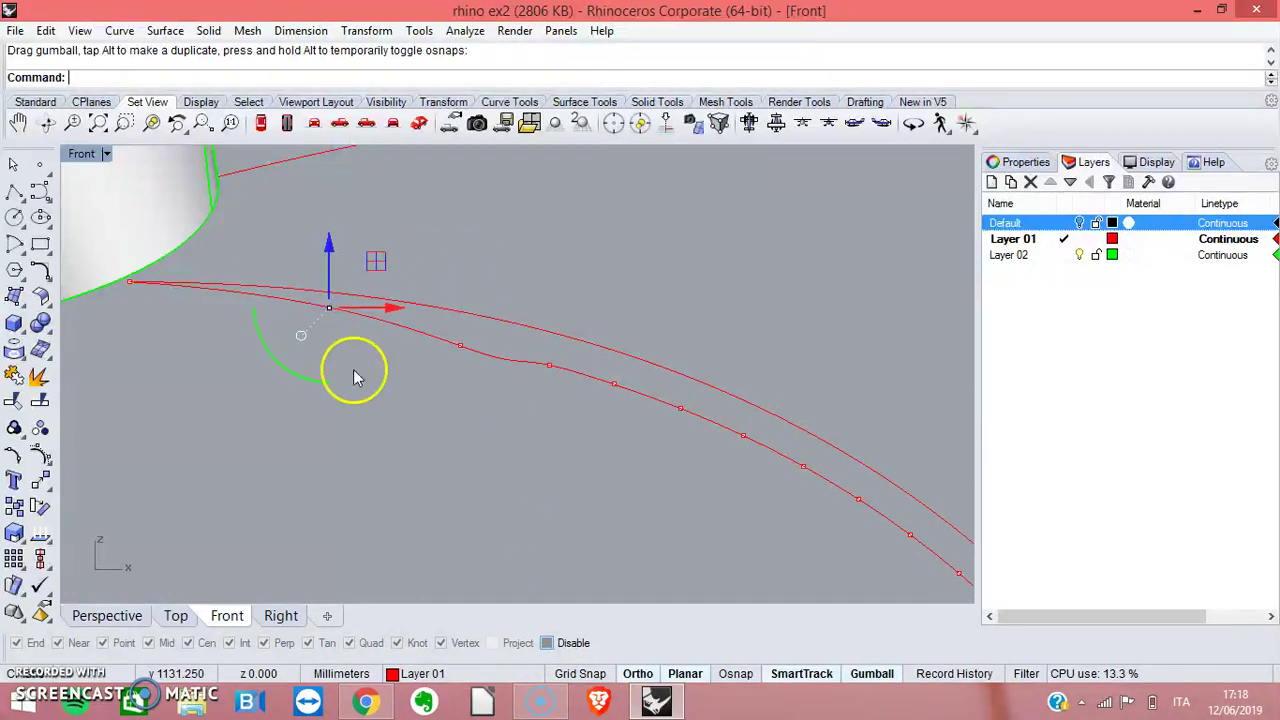
Delete three more edit points along the upper stretch of the offset curve to smooth its transition from the joined top end.
click(461, 347)
key(Delete)
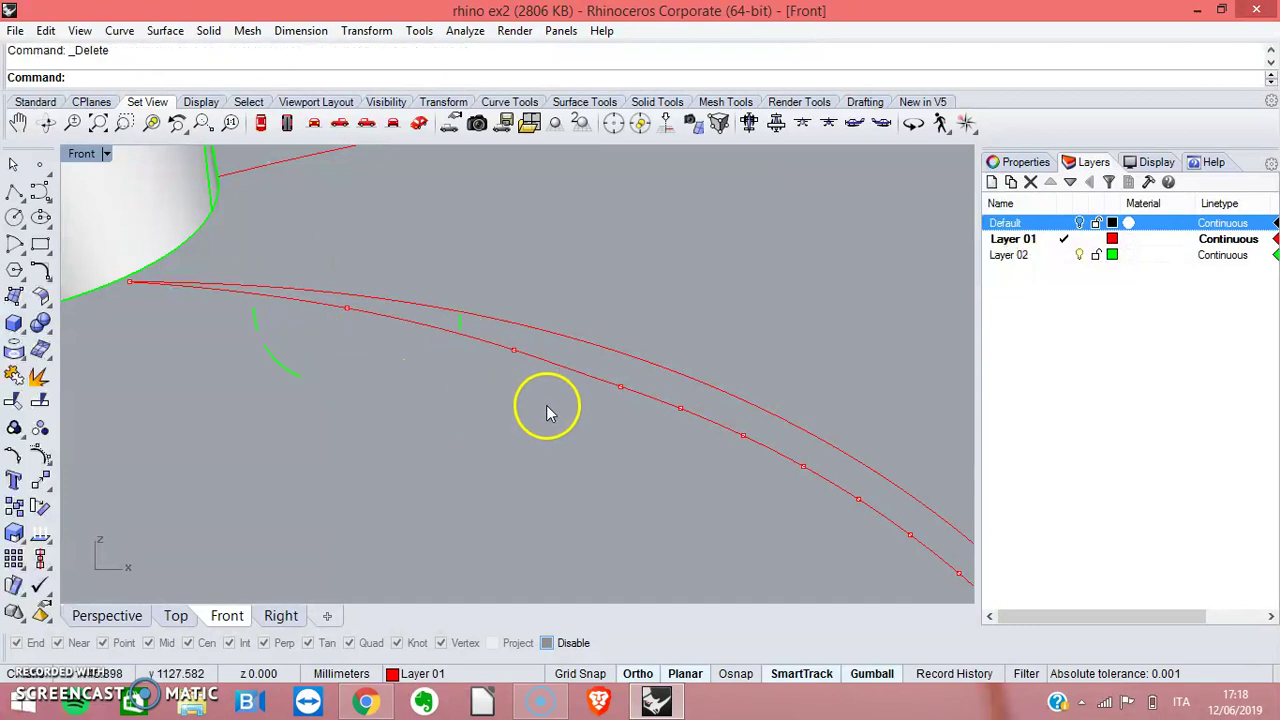
click(621, 387)
key(Delete)
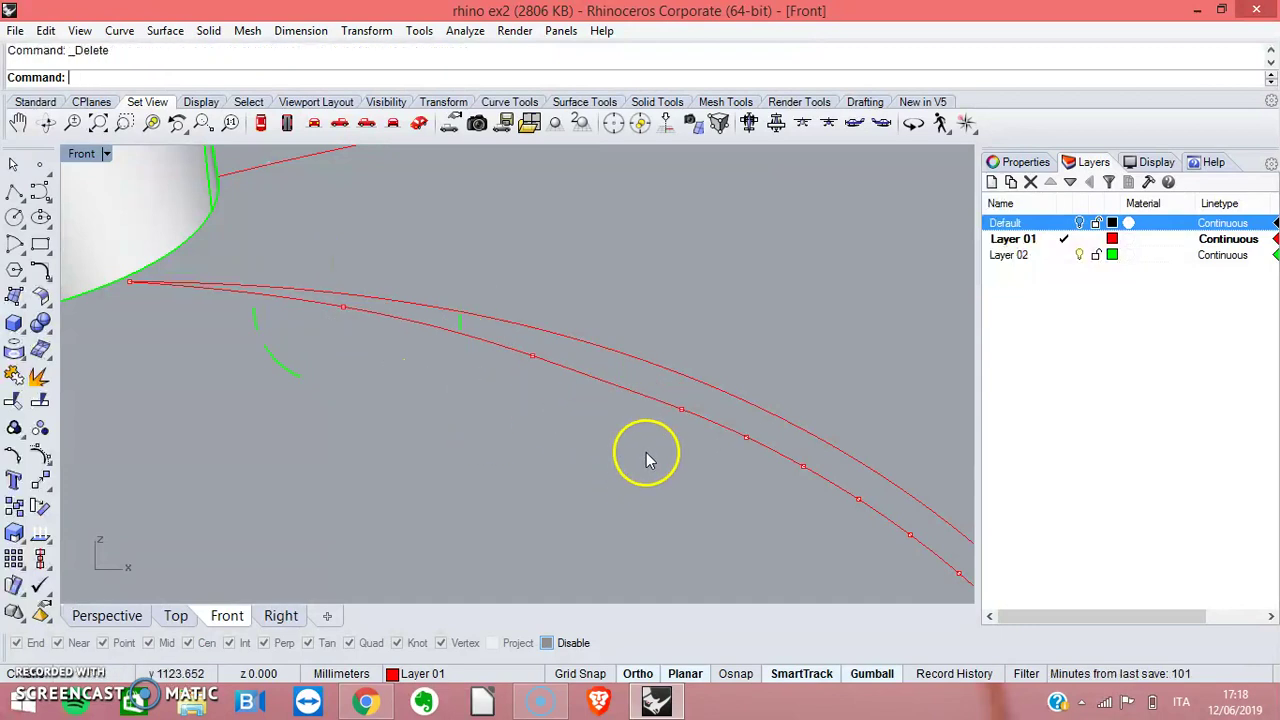
click(743, 438)
key(Delete)
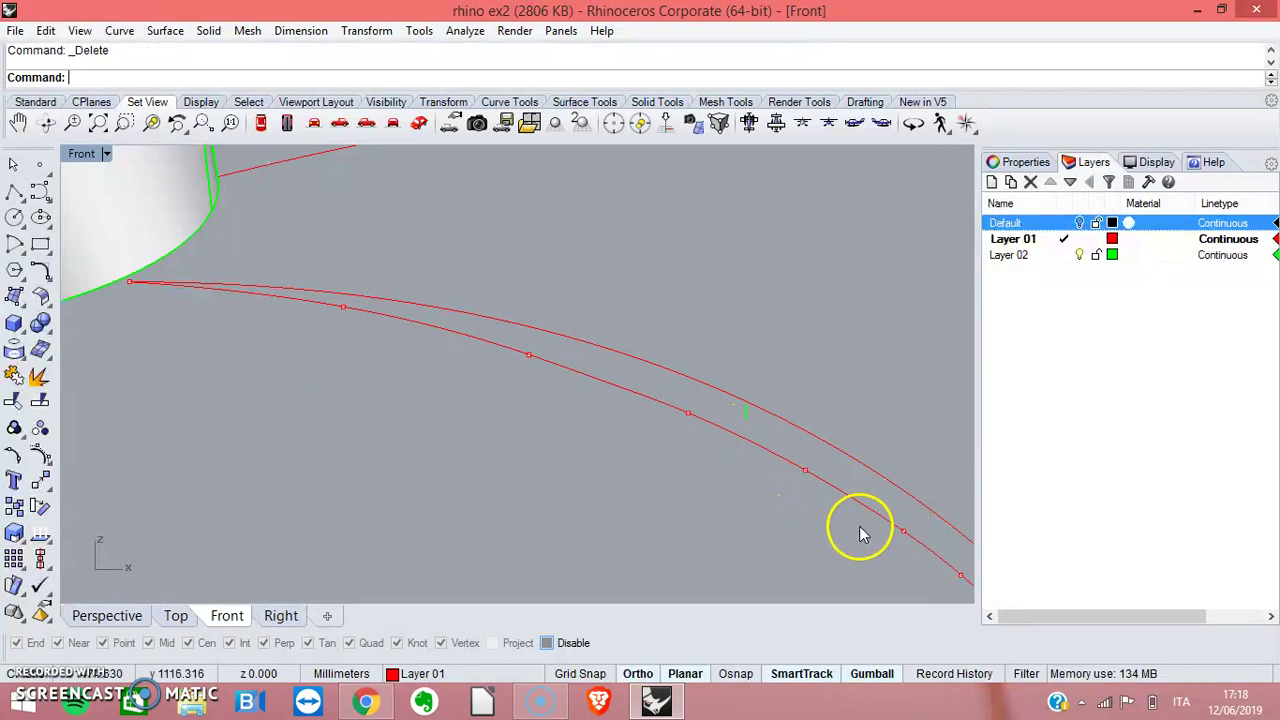
Re-enable object snaps and move the offset curve's last edit point onto the bottom end of the original rounded curve.
right_drag(842, 531, 846, 603)
scroll(846, 599, up, 10)
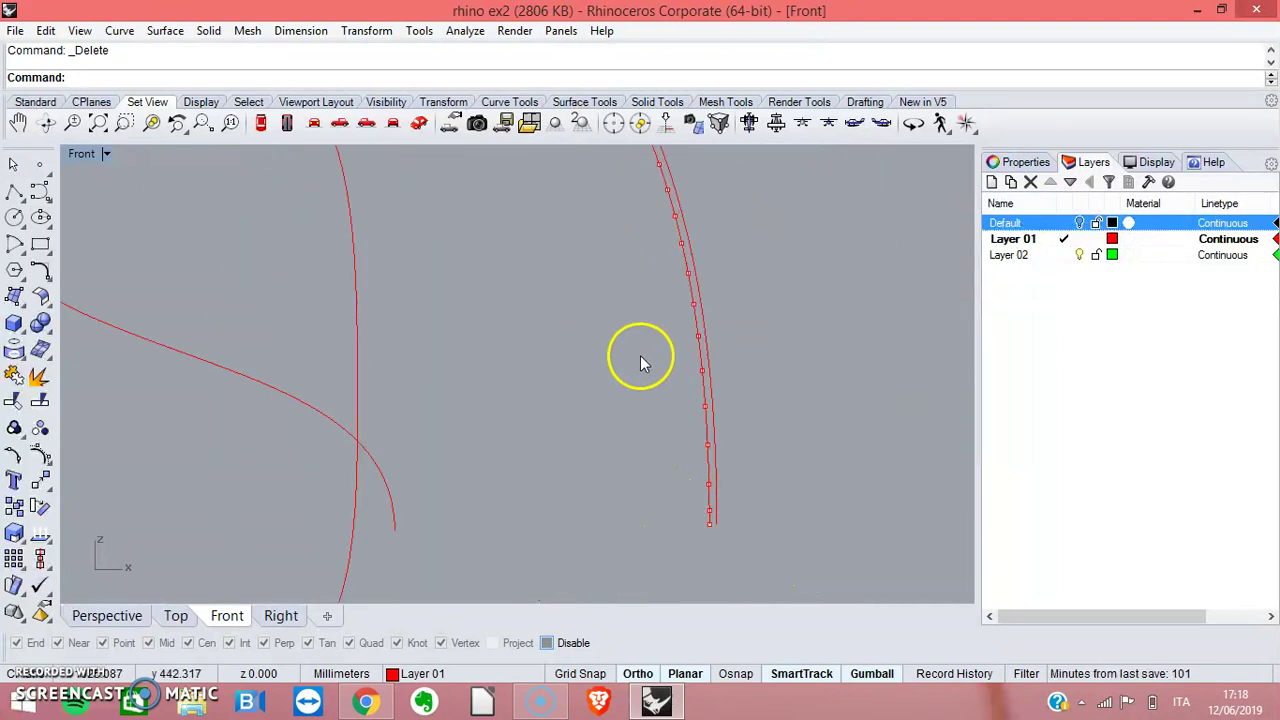
right_drag(785, 540, 649, 530)
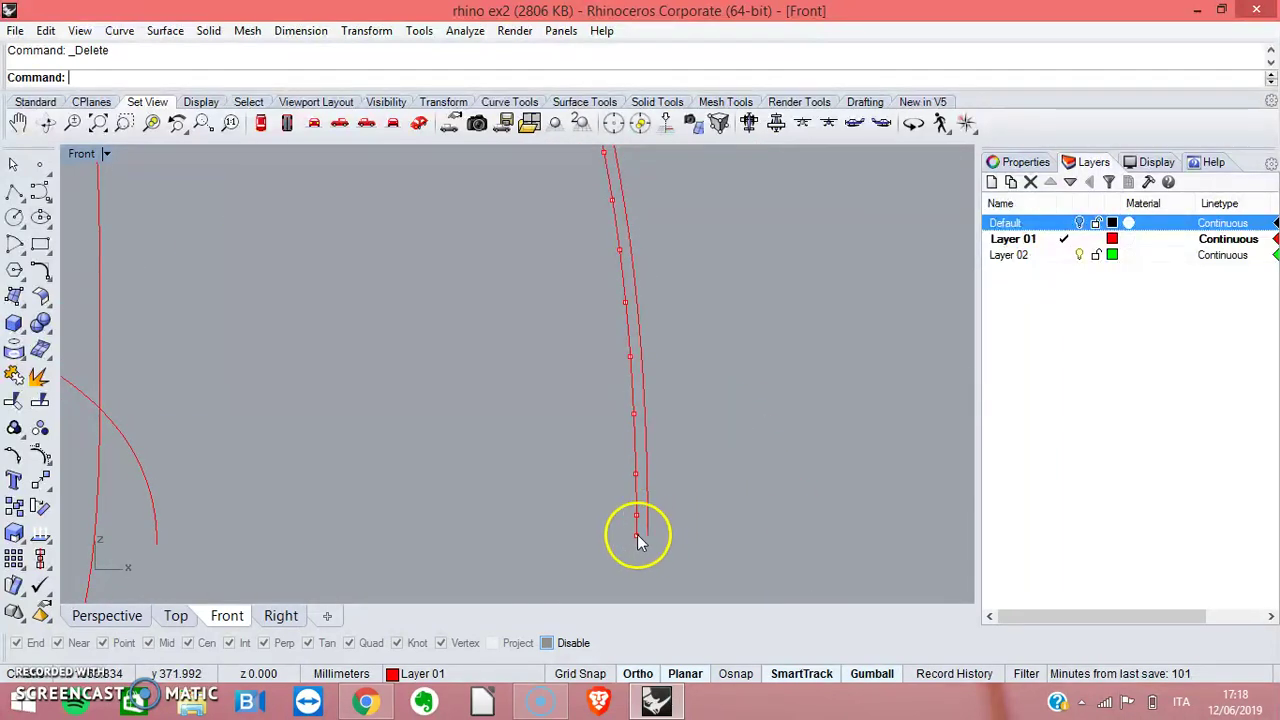
click(637, 535)
click(546, 643)
click(636, 536)
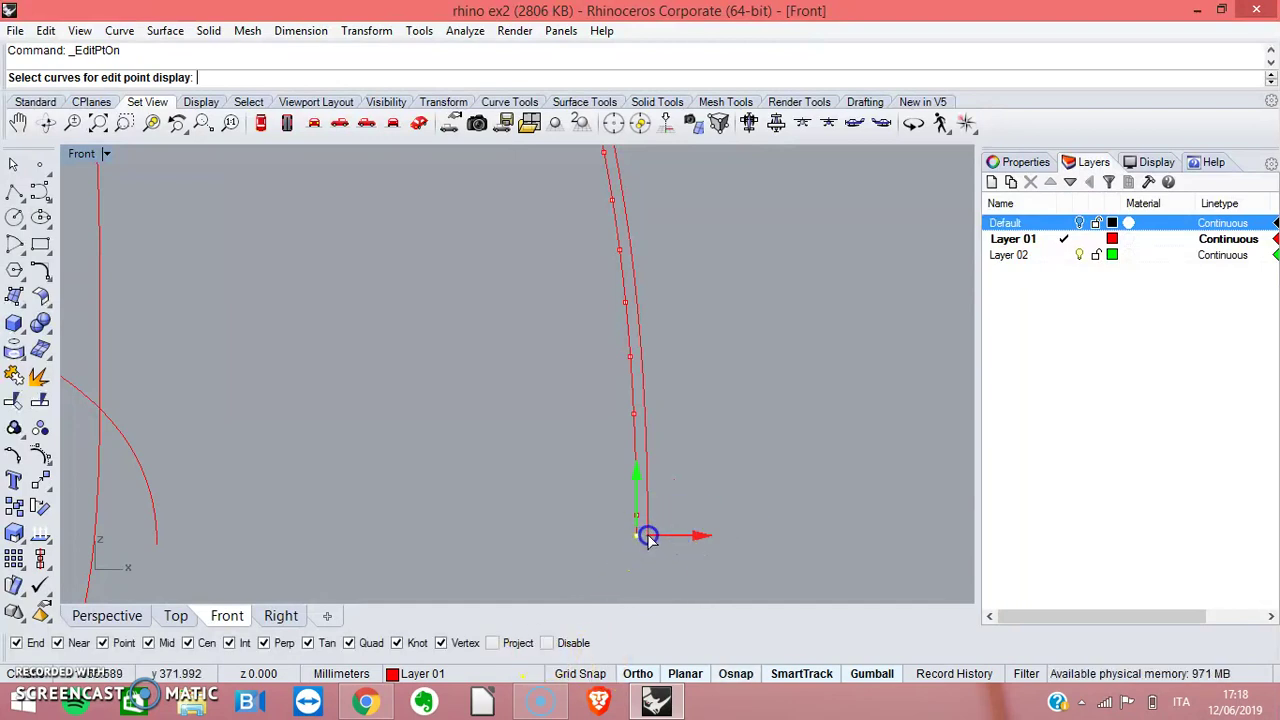
click(745, 489)
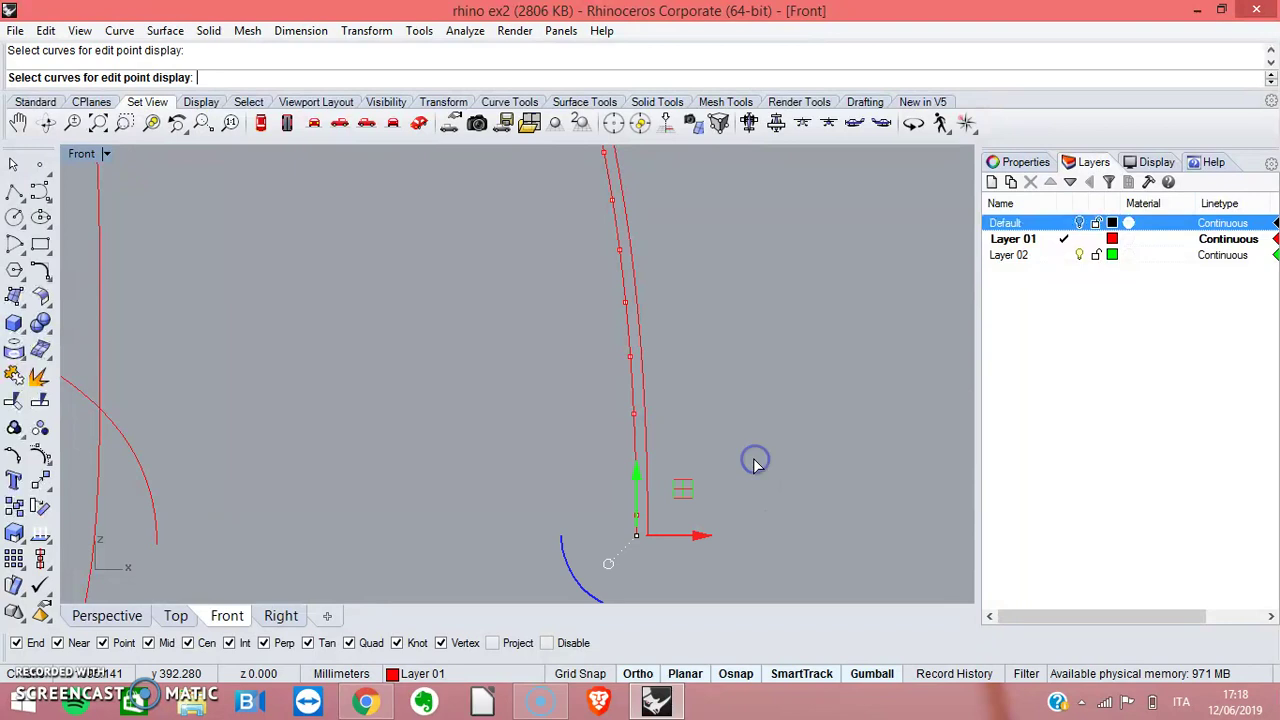
right_click(755, 462)
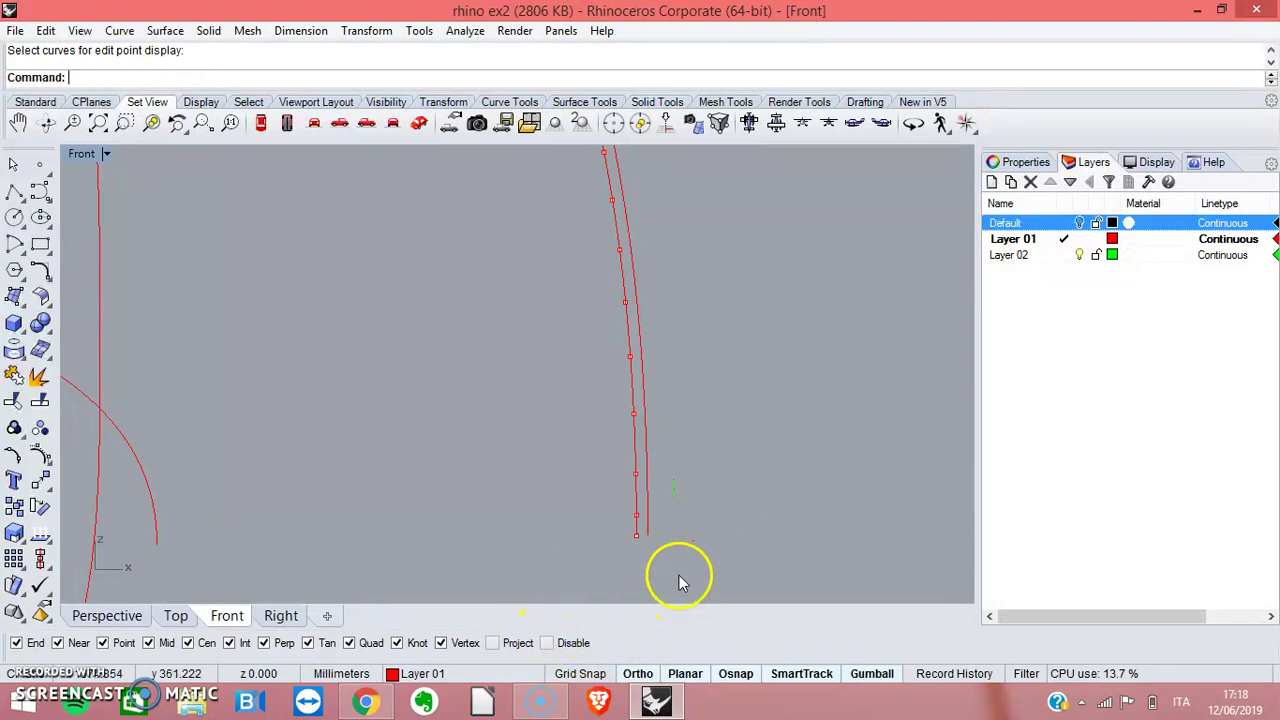
click(637, 537)
drag(640, 540, 647, 535)
Delete the closely spaced edit points of the offset curve just above its joined bottom end.
click(640, 522)
key(Delete)
click(643, 447)
click(636, 419)
key(Delete)
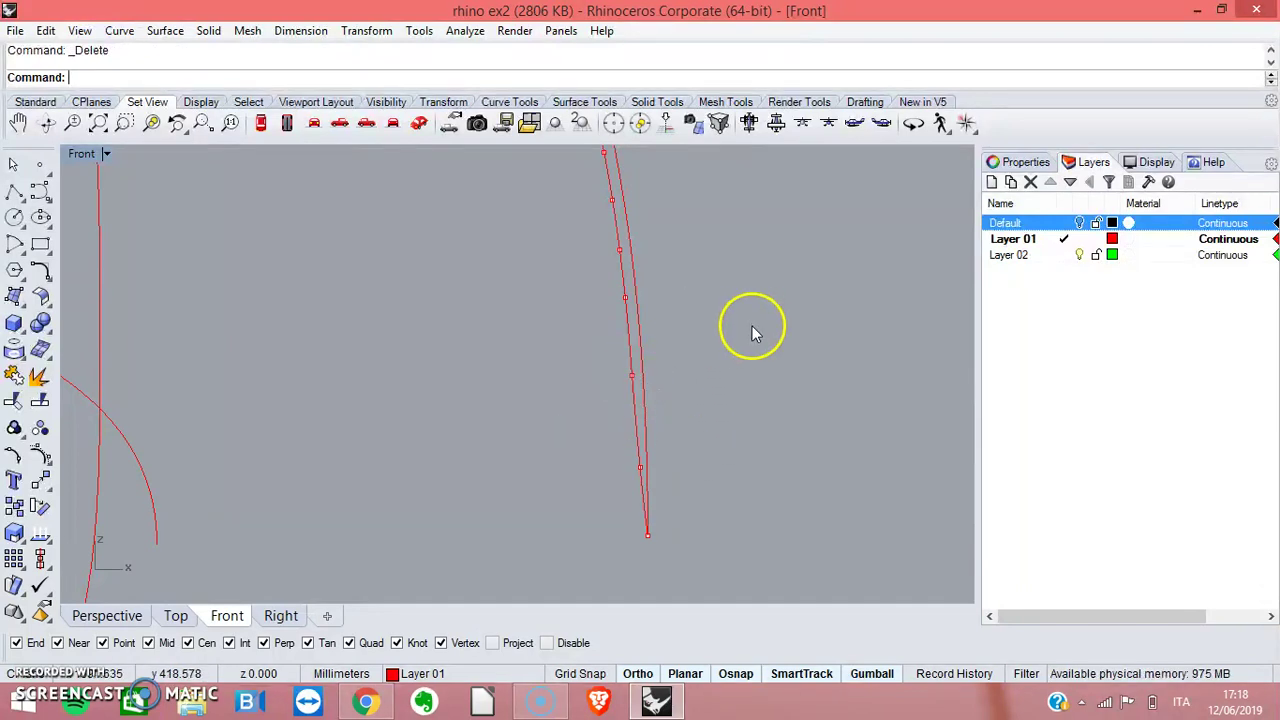
Turn off the edit point display on the finished offset curve.
scroll(741, 394, down, 3)
right_drag(741, 394, 708, 432)
right_drag(666, 284, 651, 347)
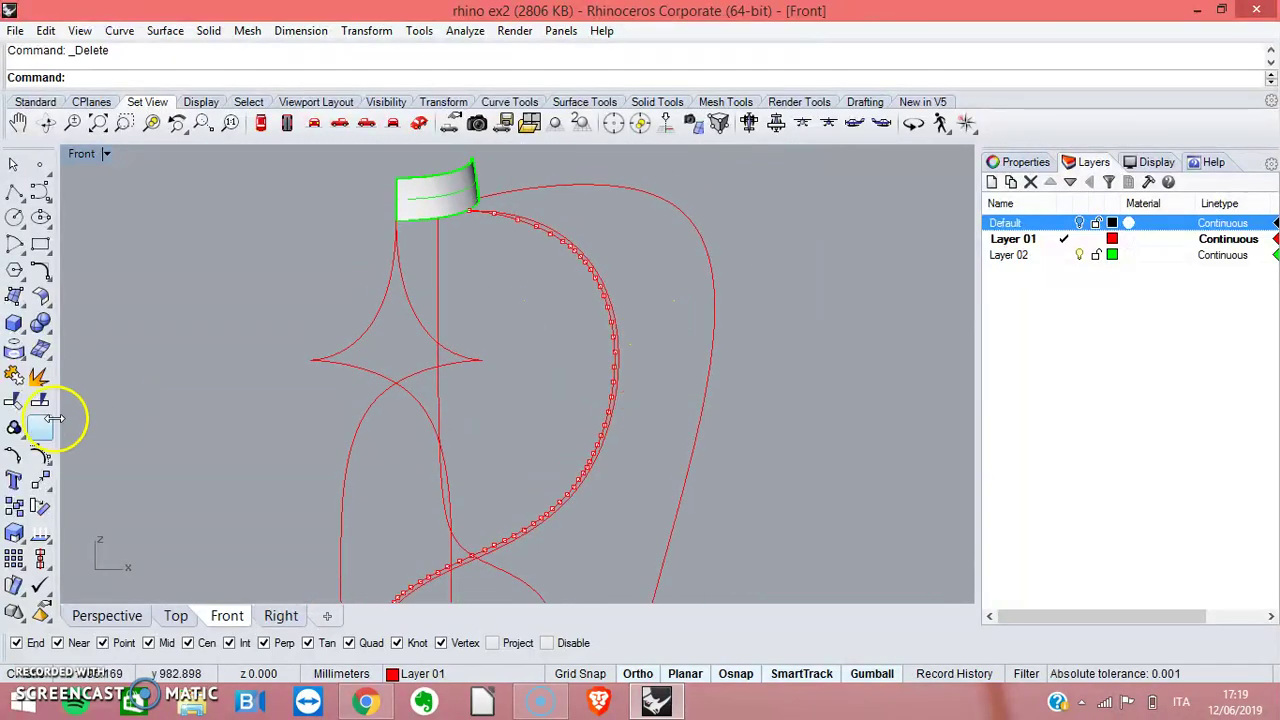
right_click(16, 458)
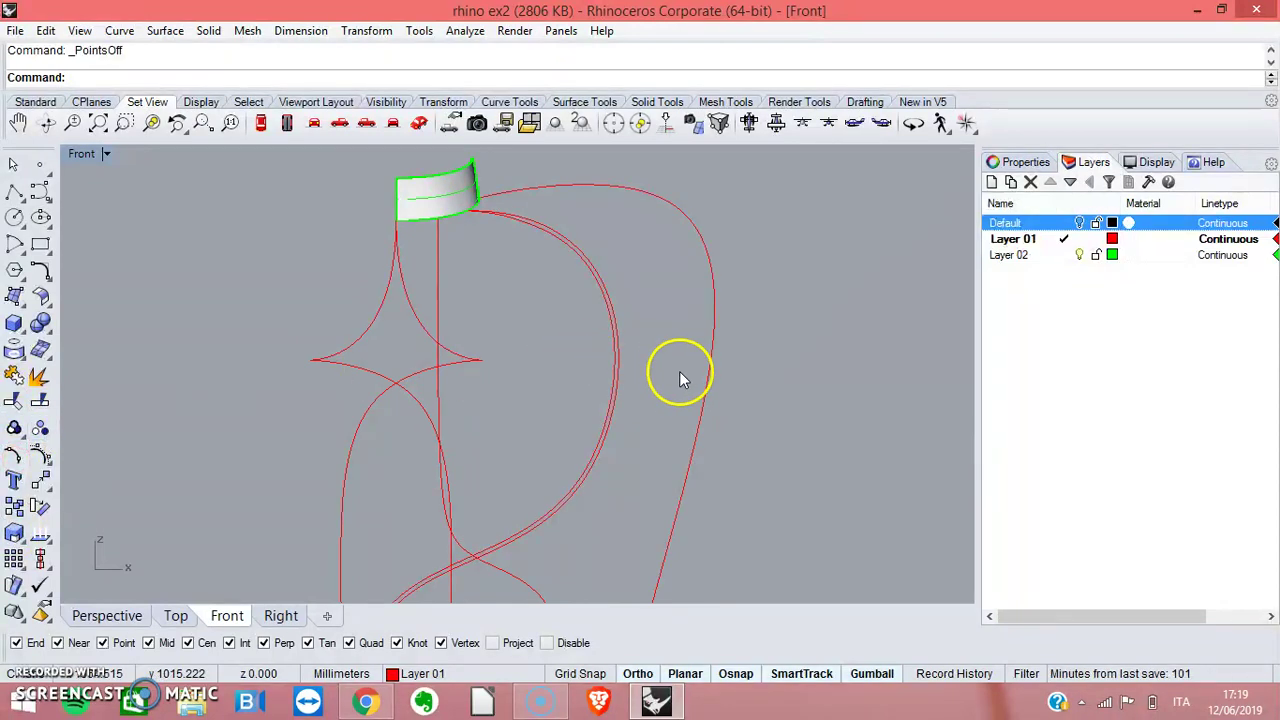
Offset the large outer curve 3 mm towards its inner side.
click(716, 326)
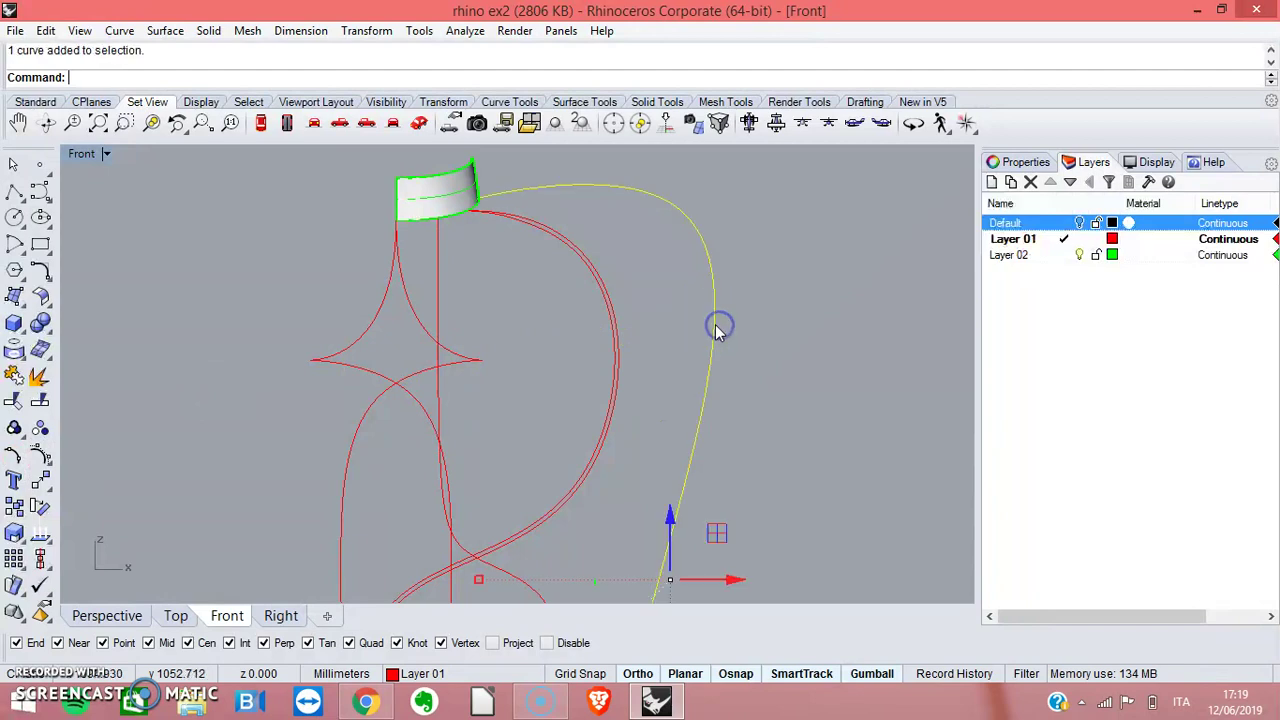
click(119, 30)
mouse_move(189, 491)
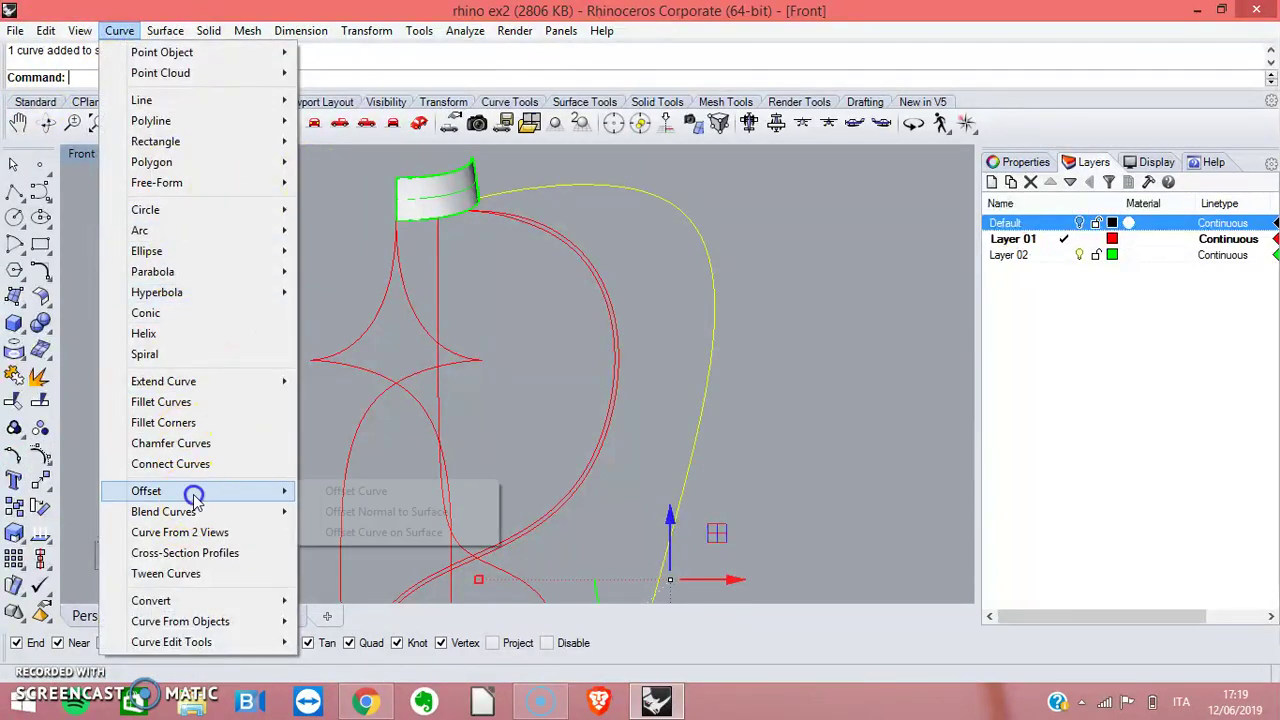
click(350, 491)
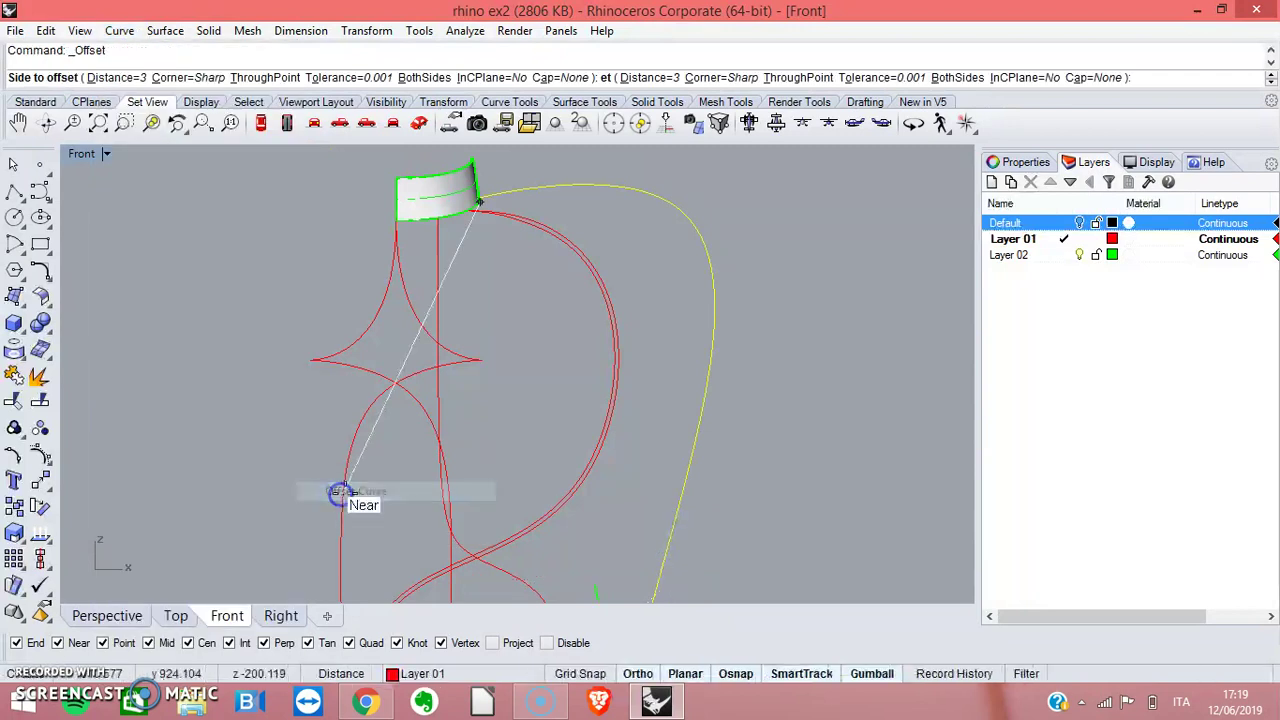
click(692, 341)
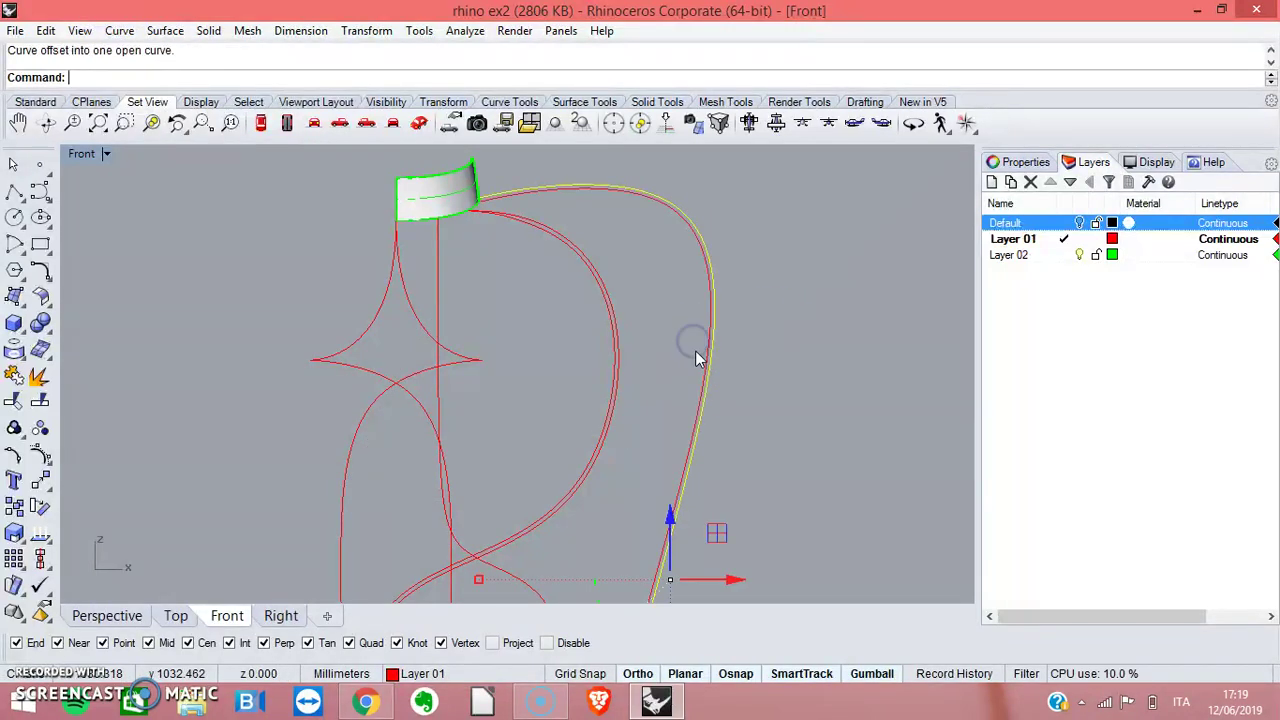
Show the edit points of the new outer offset curve only, not those of its original.
click(14, 457)
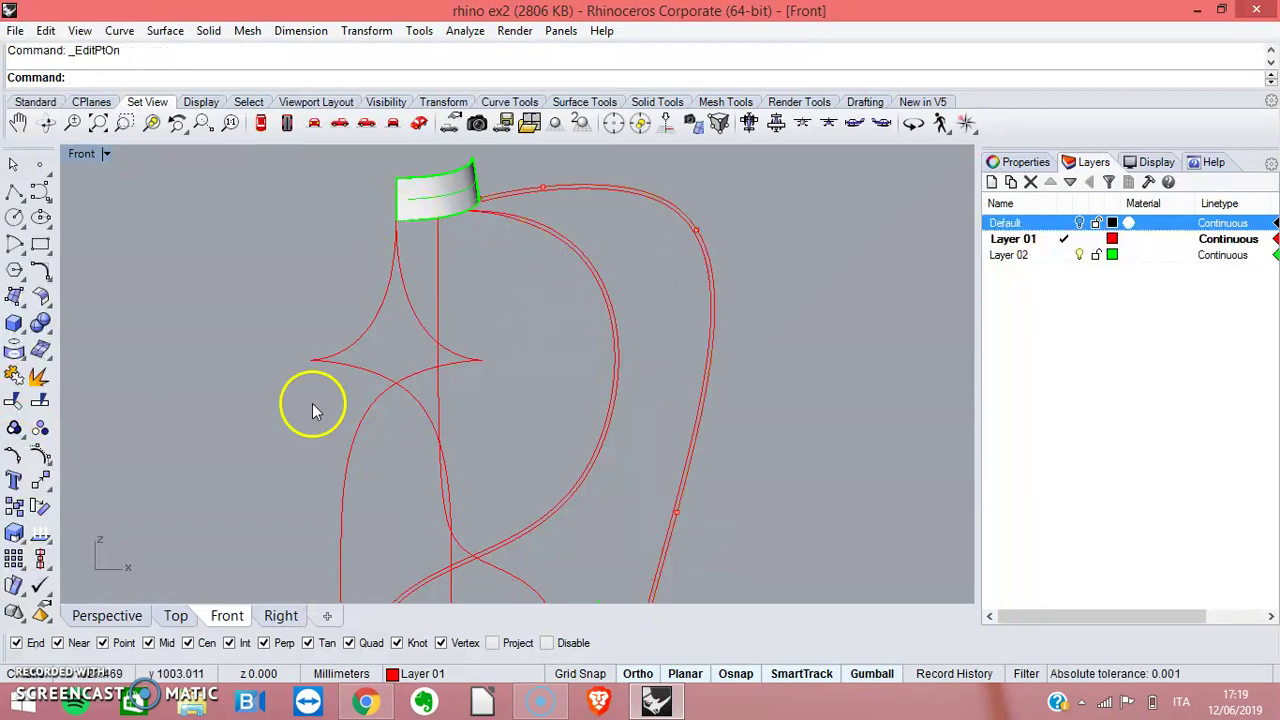
right_click(20, 455)
click(690, 234)
click(14, 457)
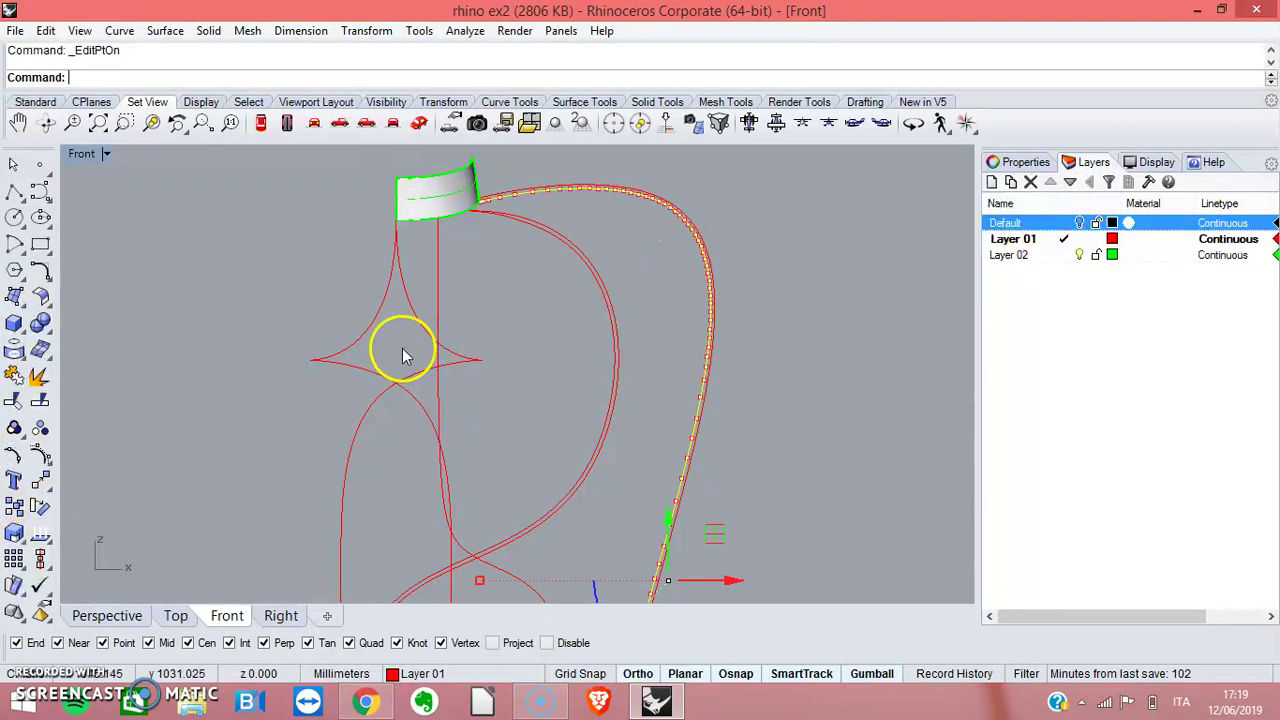
In Perspective, move the outer offset curve's first edit point onto the original outer curve's end at the collar corner.
scroll(400, 350, up, 4)
right_drag(523, 257, 559, 690)
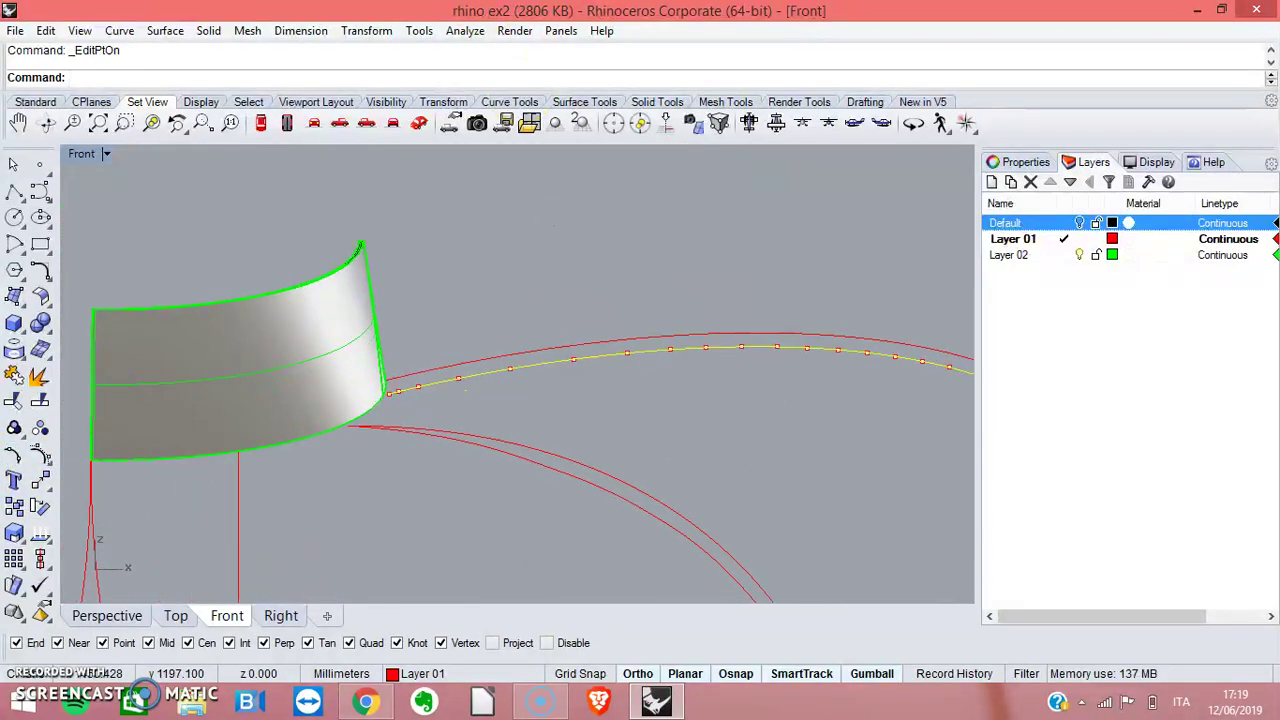
right_drag(459, 403, 457, 381)
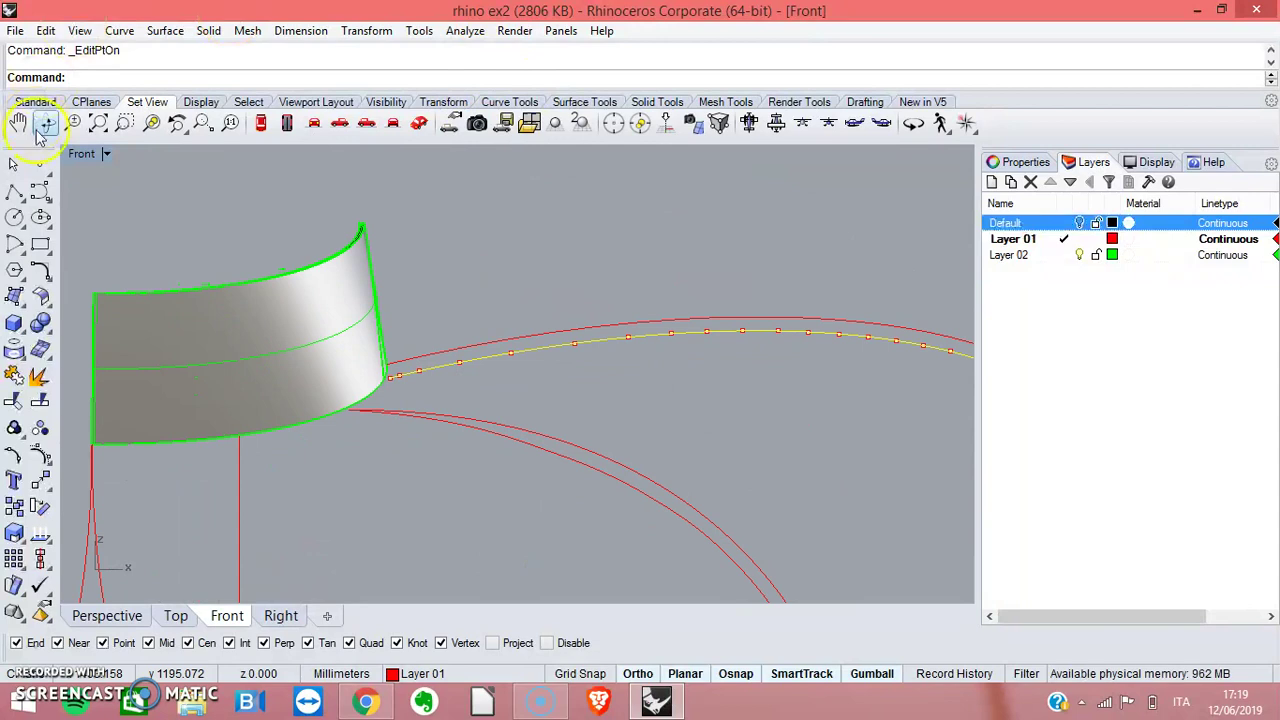
double_click(81, 155)
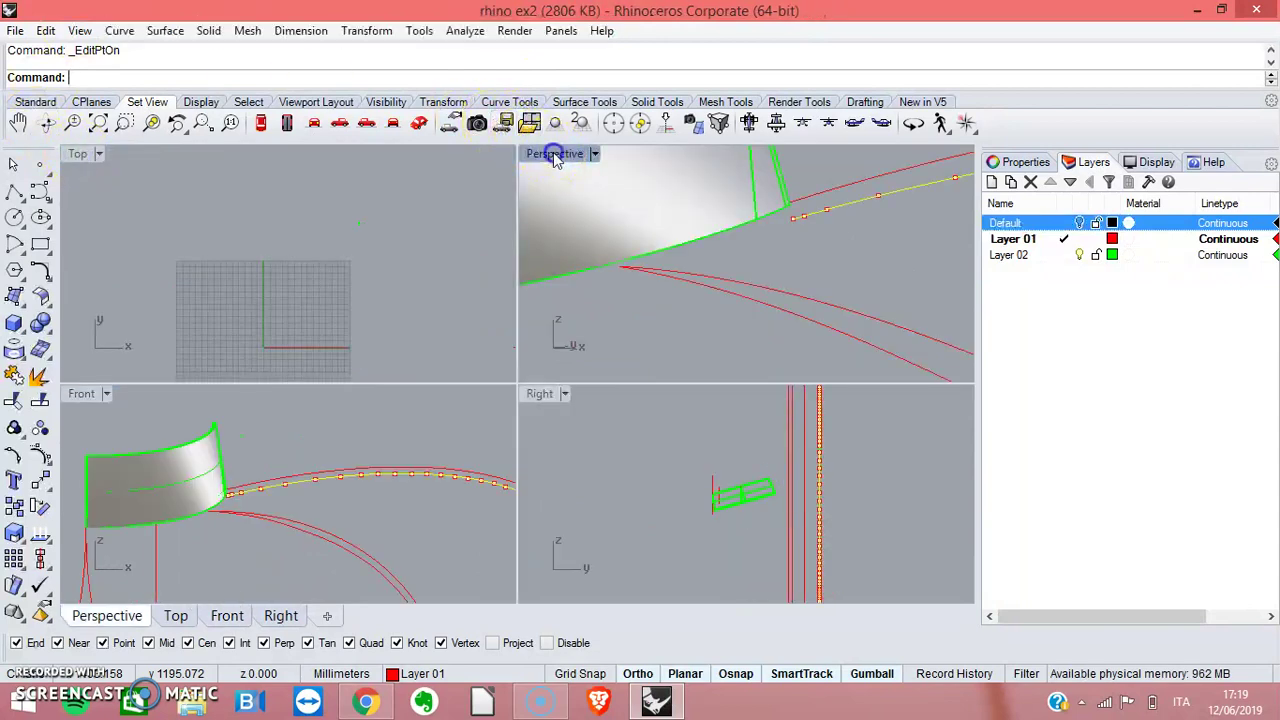
double_click(543, 157)
click(645, 327)
right_drag(615, 347, 440, 226)
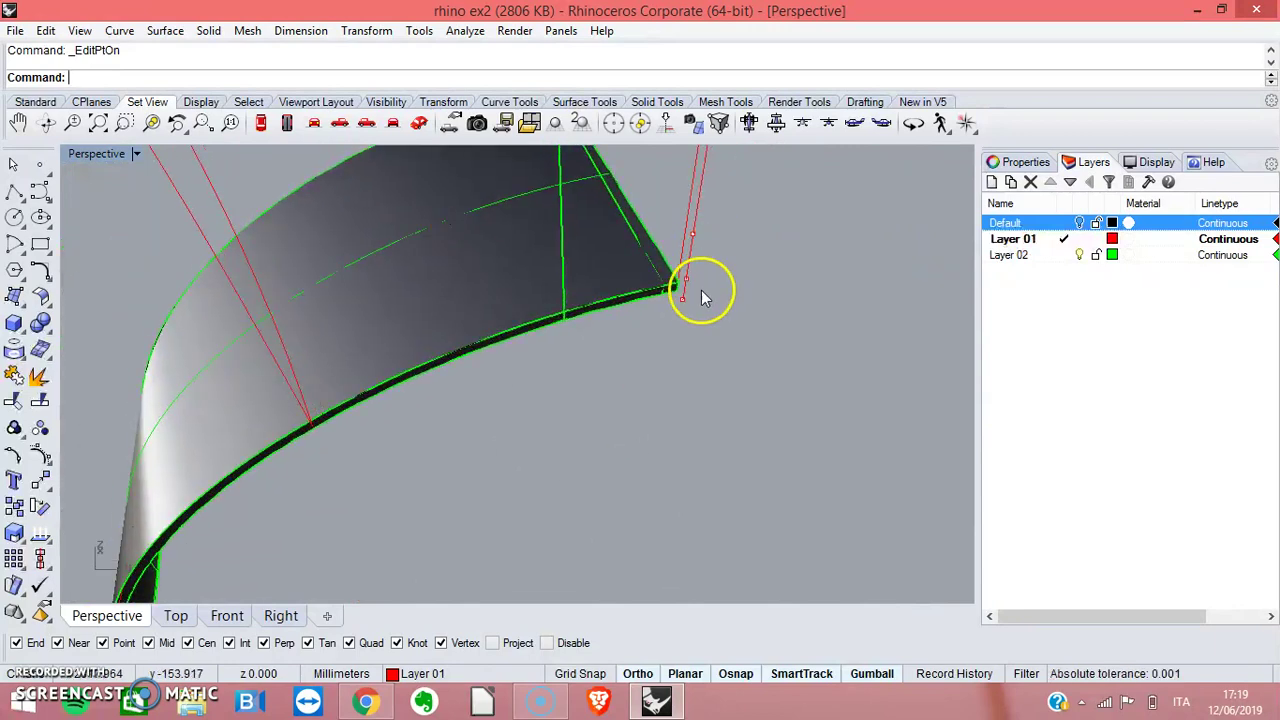
scroll(700, 291, up, 6)
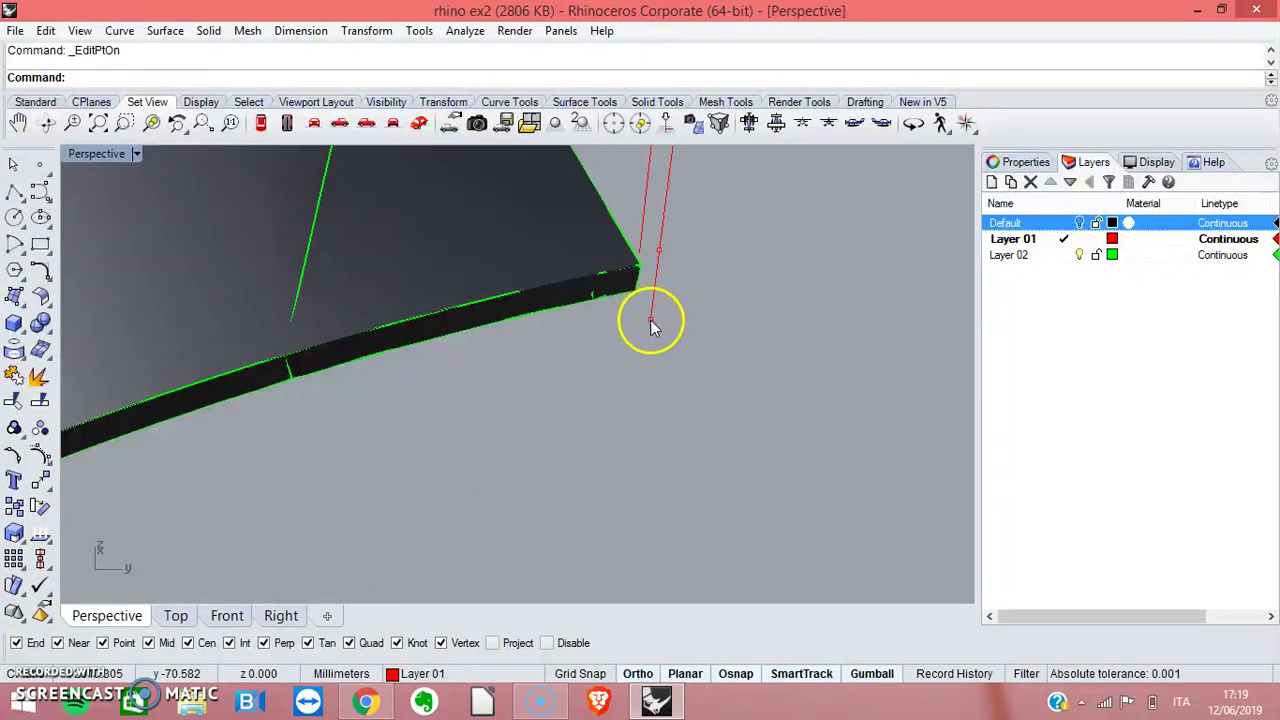
drag(650, 314, 639, 254)
click(650, 318)
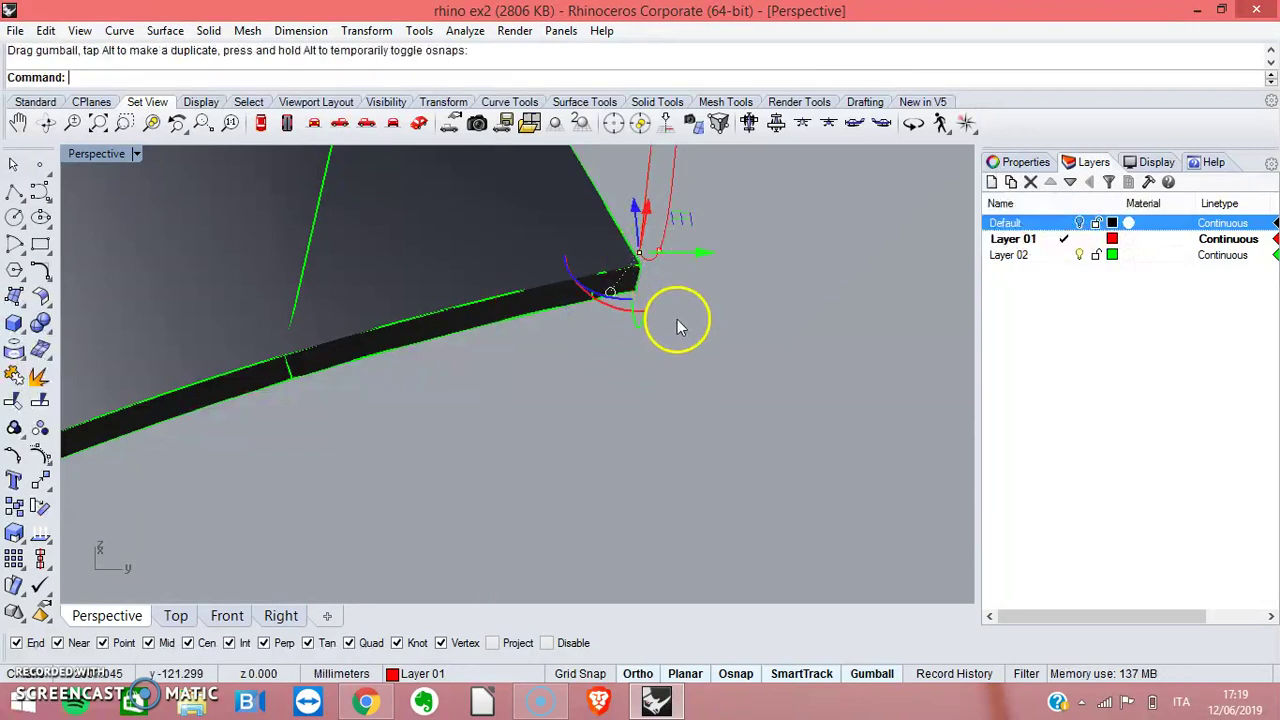
In the Front view, delete the crowded edit points of the outer offset curve next to its joined collar end.
double_click(92, 156)
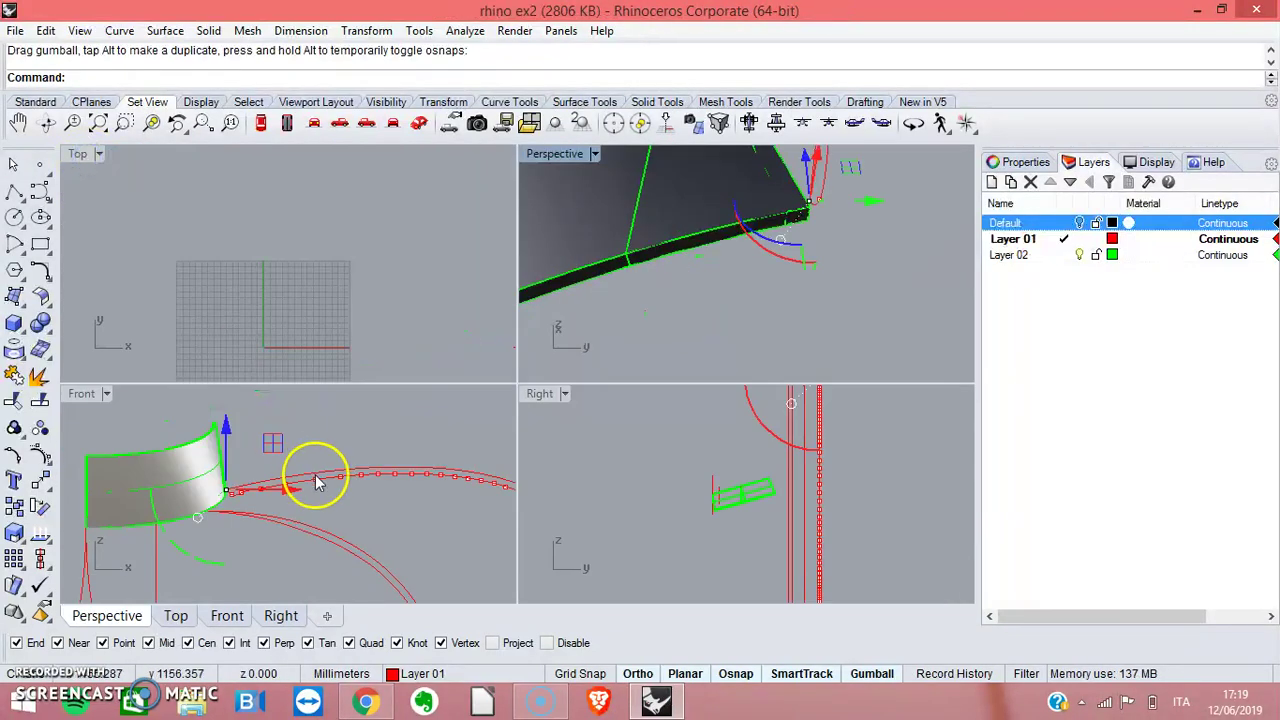
double_click(86, 394)
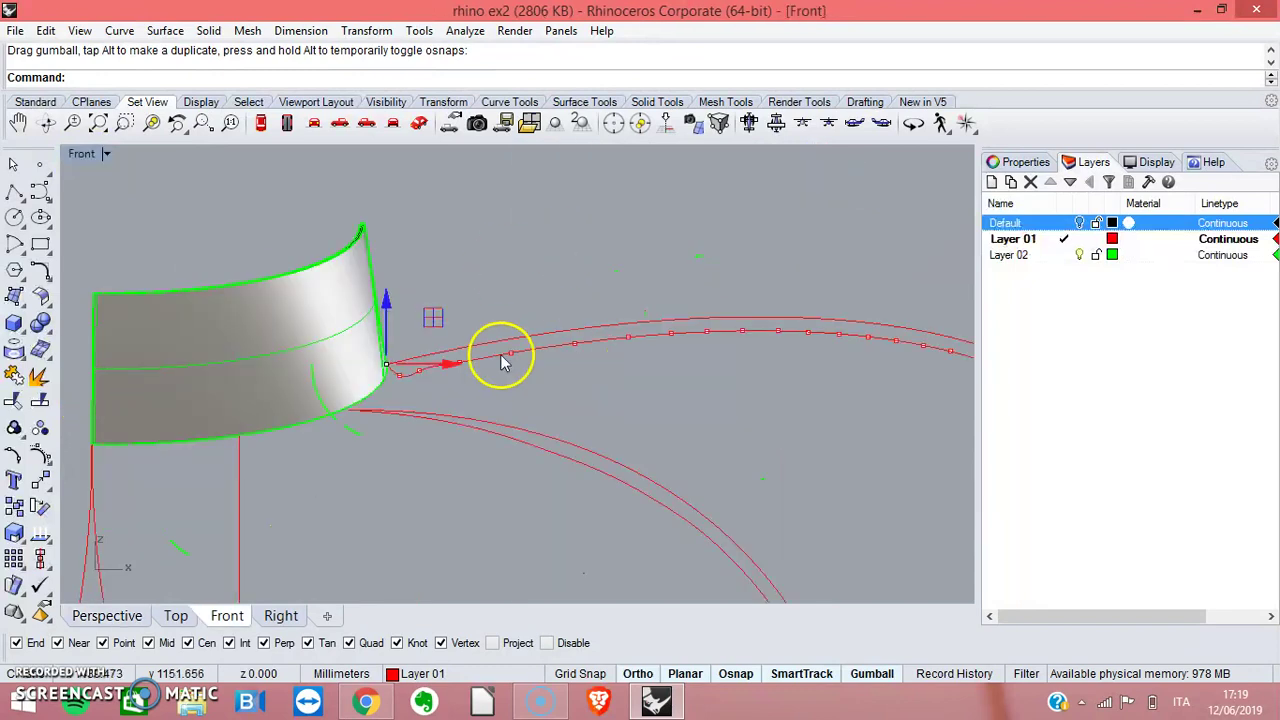
click(399, 373)
key(Delete)
click(456, 364)
key(Delete)
With object snaps disabled, shift the outer offset curve's second edit point towards the original and delete the edit point beside it.
drag(428, 365, 450, 356)
click(546, 644)
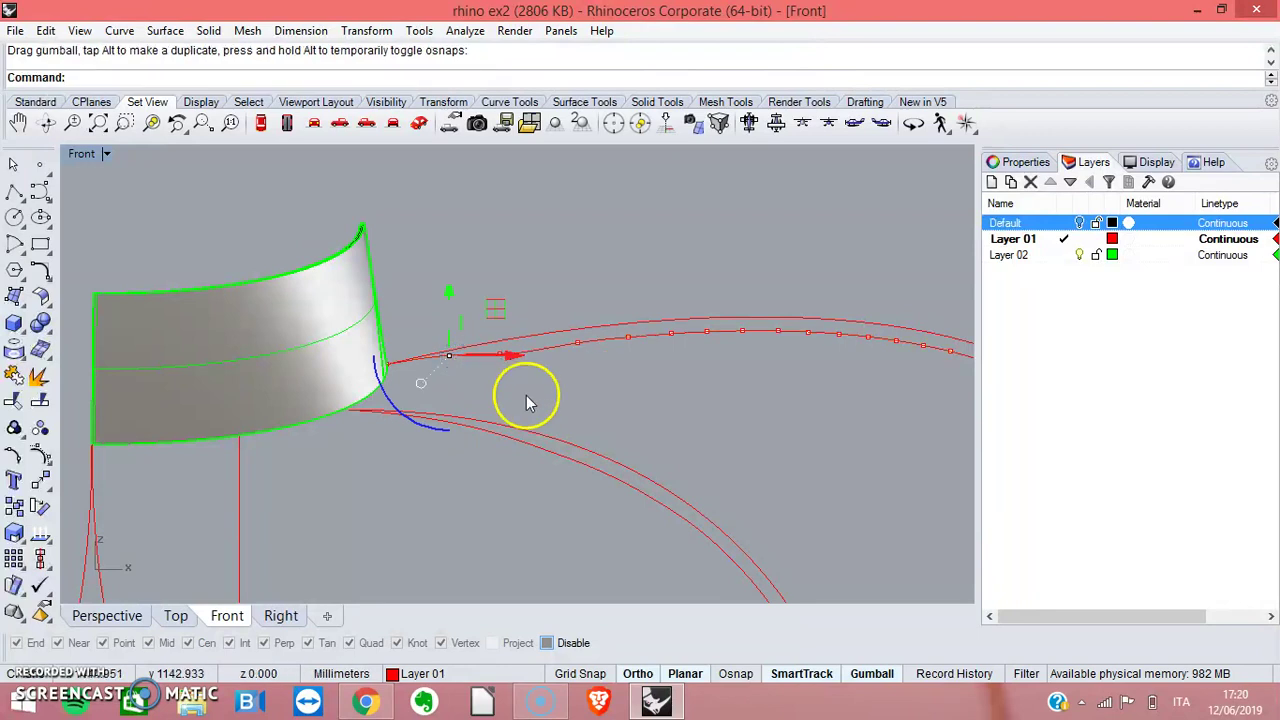
click(502, 352)
key(Delete)
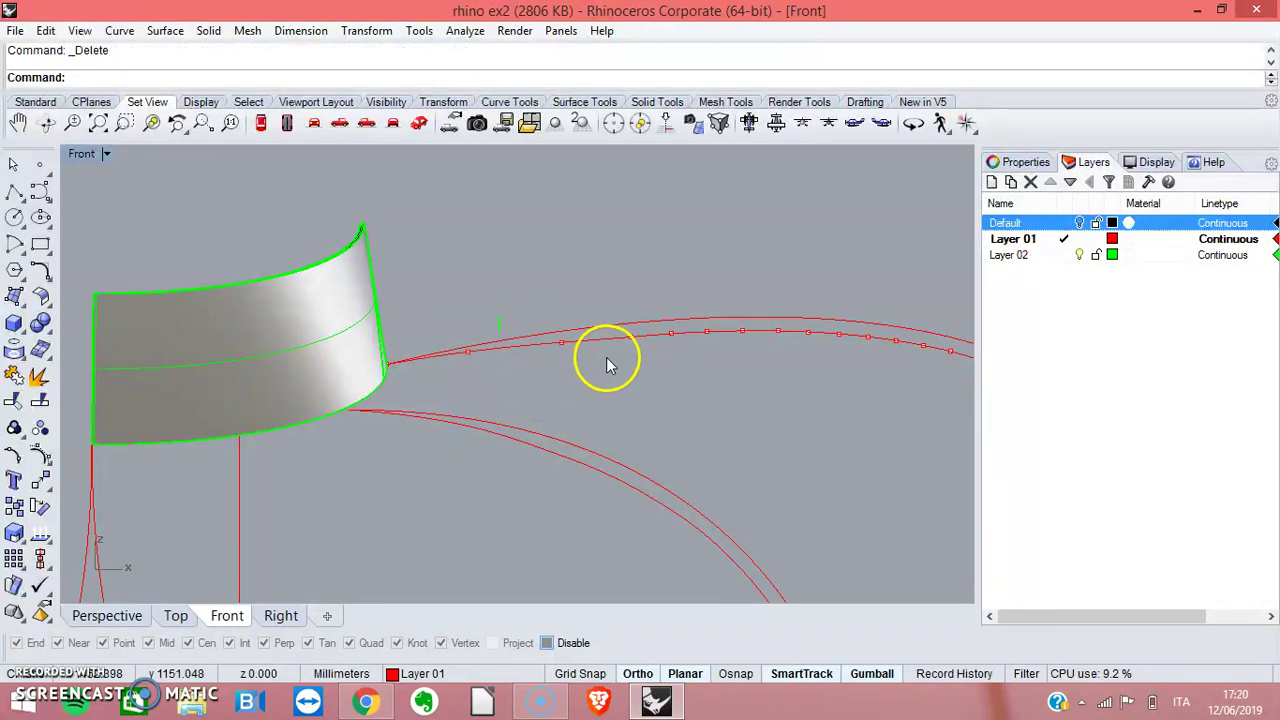
Re-enable object snaps and move the outer offset curve's last edit point onto the original outer curve's bottom end.
scroll(756, 365, down, 5)
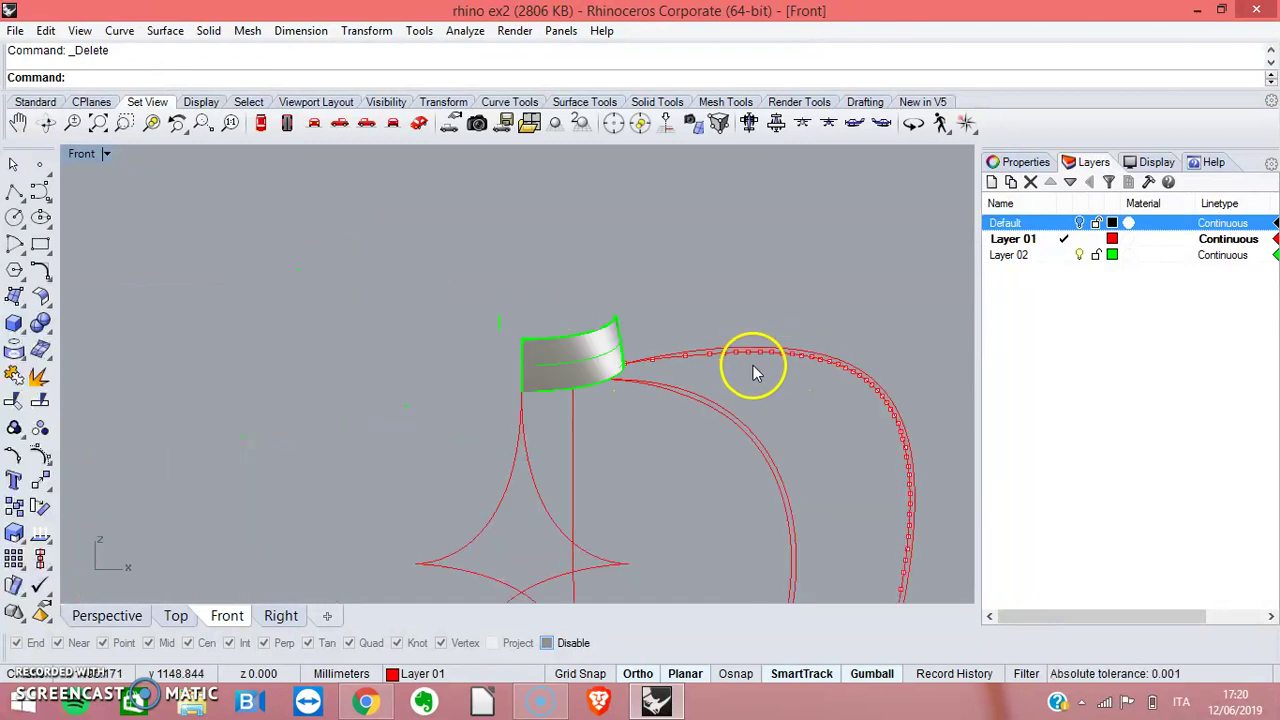
scroll(707, 548, up, 10)
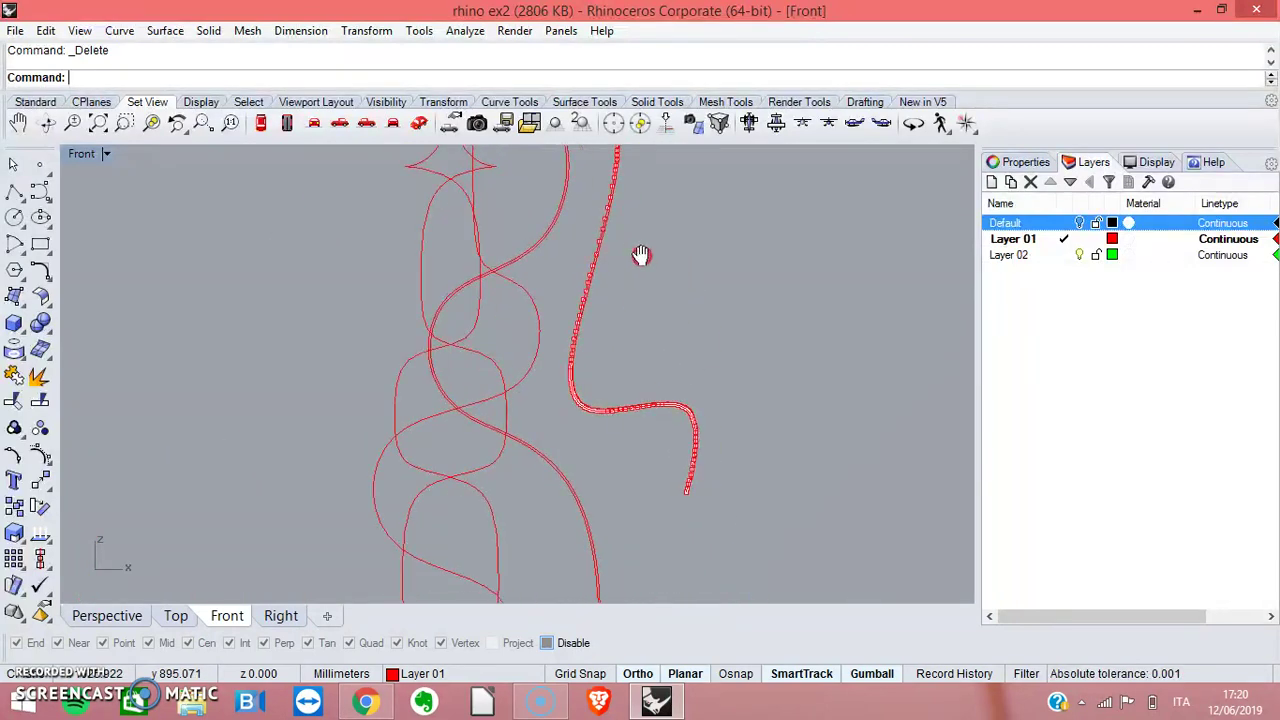
scroll(663, 484, up, 5)
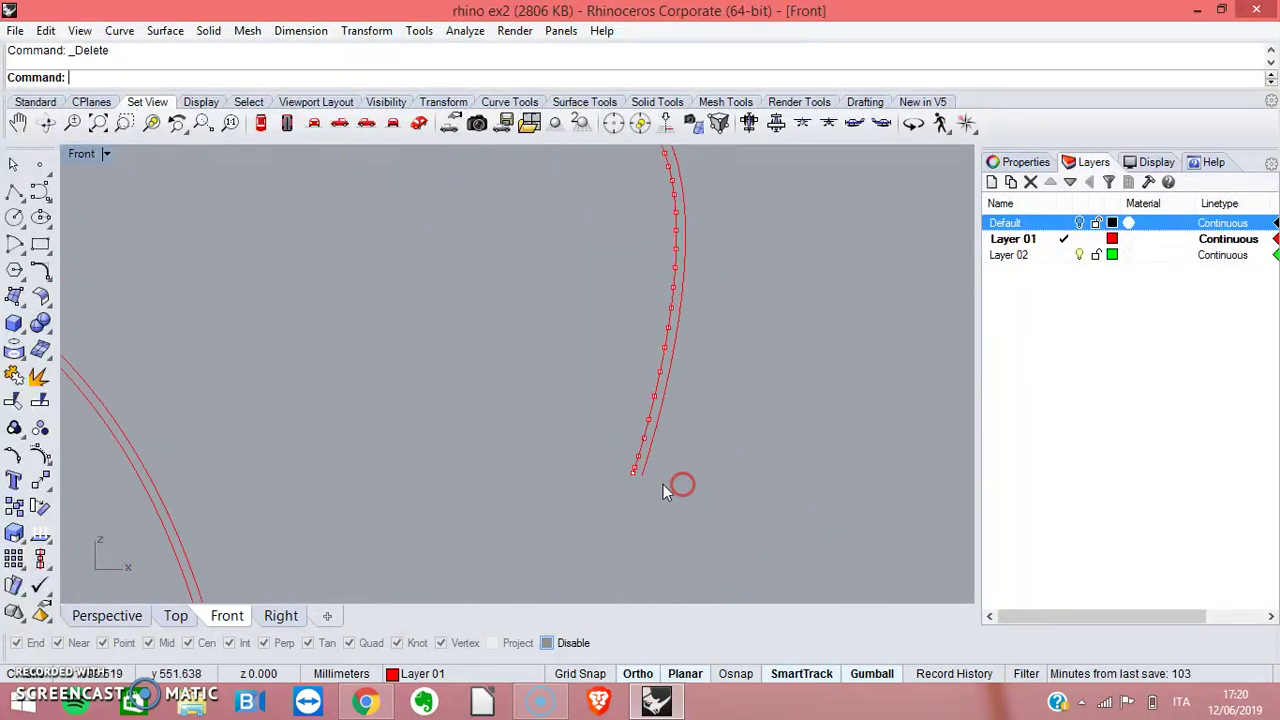
click(547, 643)
drag(644, 478, 689, 491)
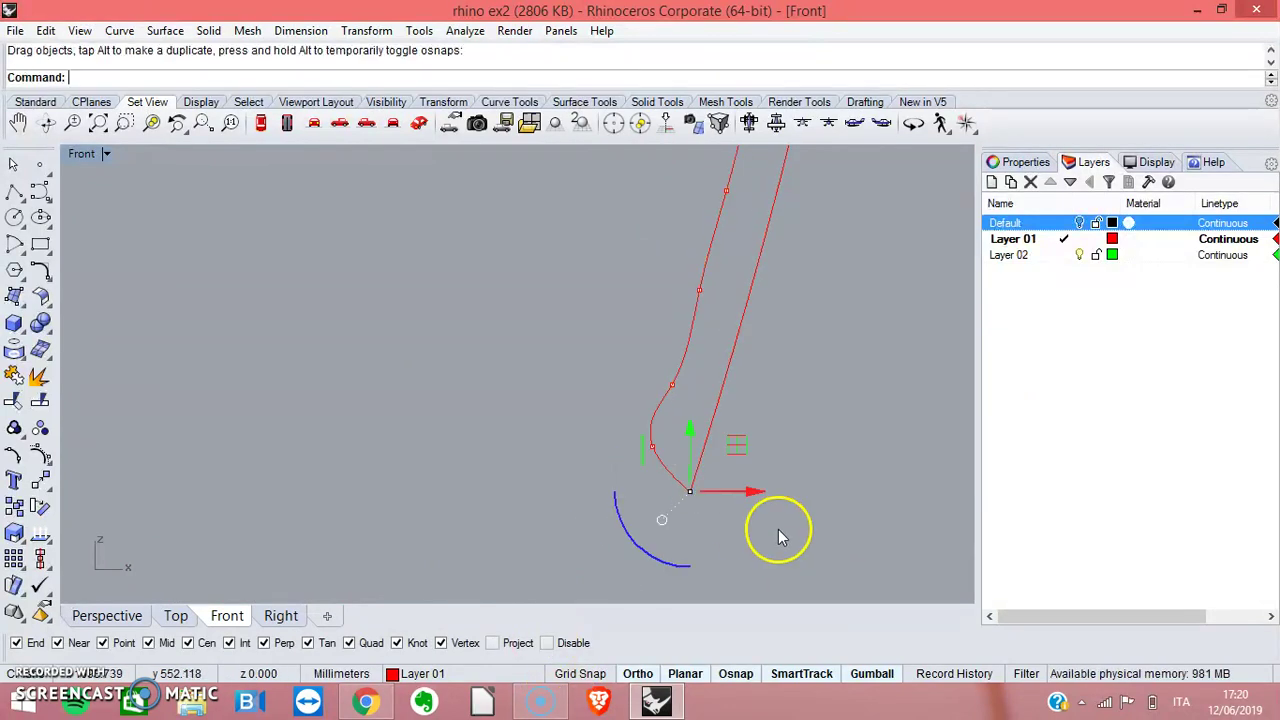
Delete two edit points of the outer offset curve just above its joined bottom end.
click(651, 448)
key(Delete)
click(701, 292)
key(Delete)
Disable object snaps and shift the edit point nearest the joined bottom end slightly towards the original outer curve.
click(697, 377)
drag(699, 375, 716, 356)
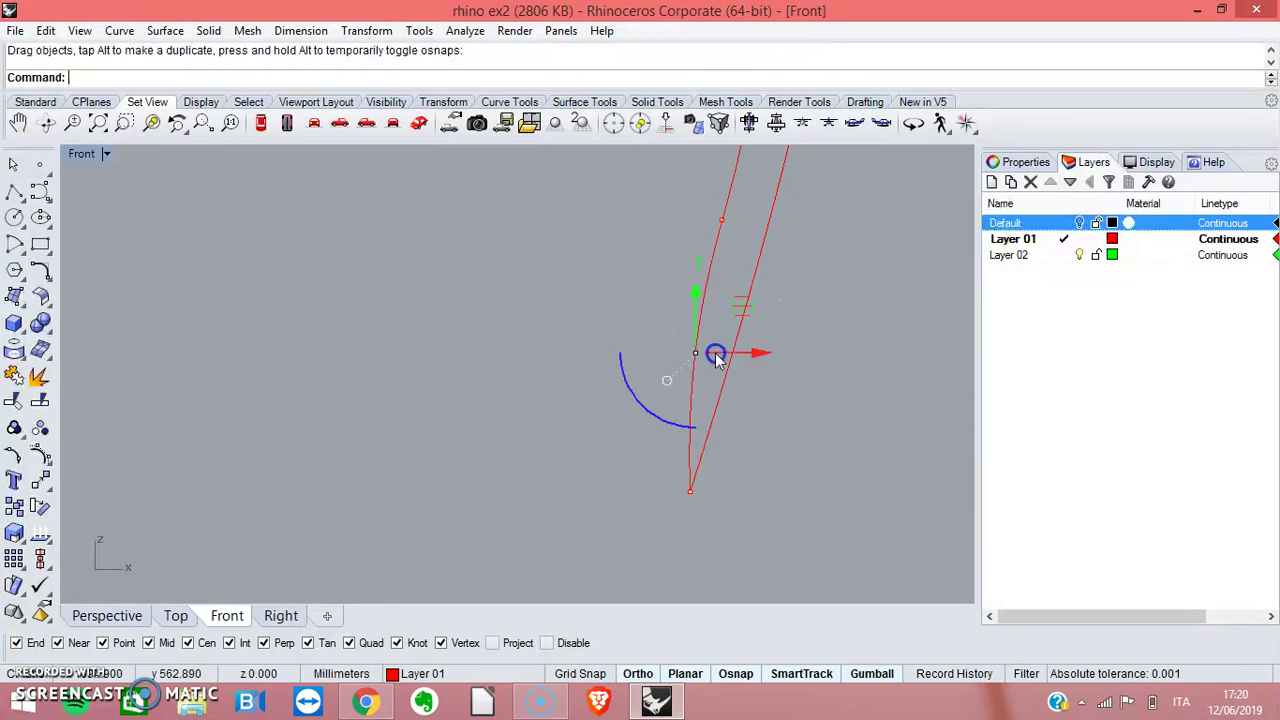
click(547, 643)
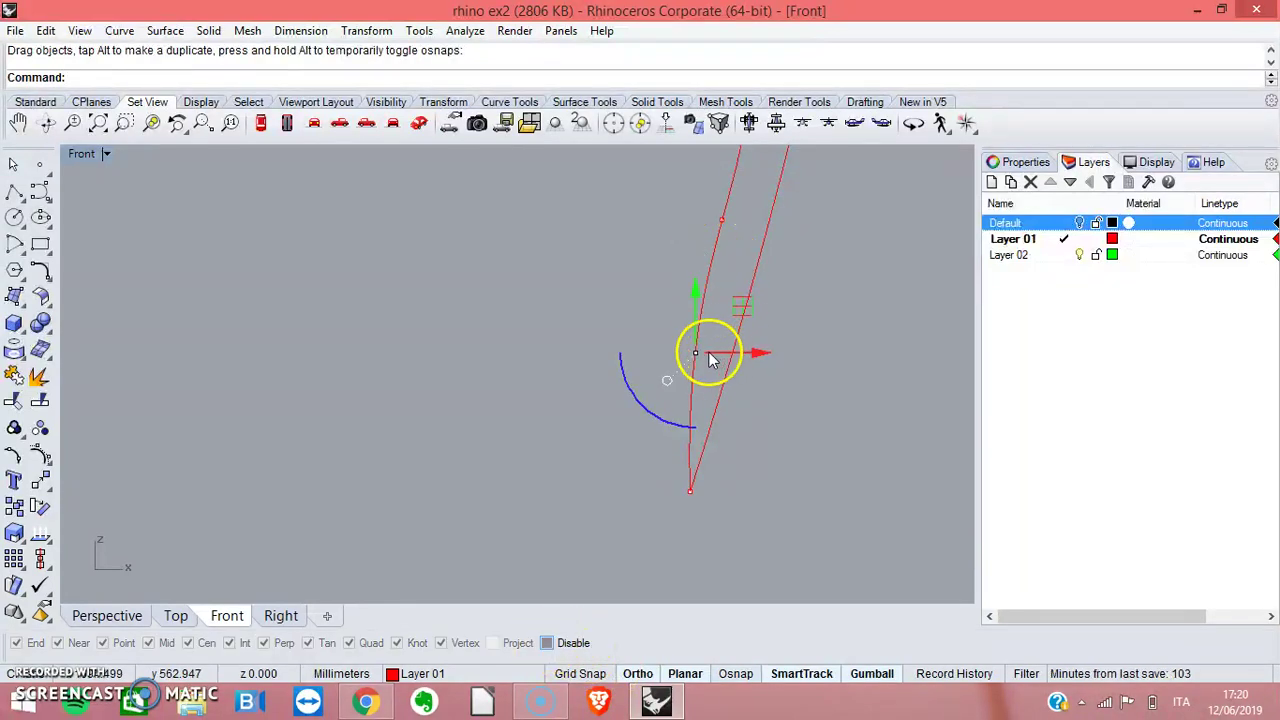
drag(697, 358, 716, 355)
Delete the next edit point up the outer offset curve to smooth its lower stretch.
right_drag(825, 287, 731, 394)
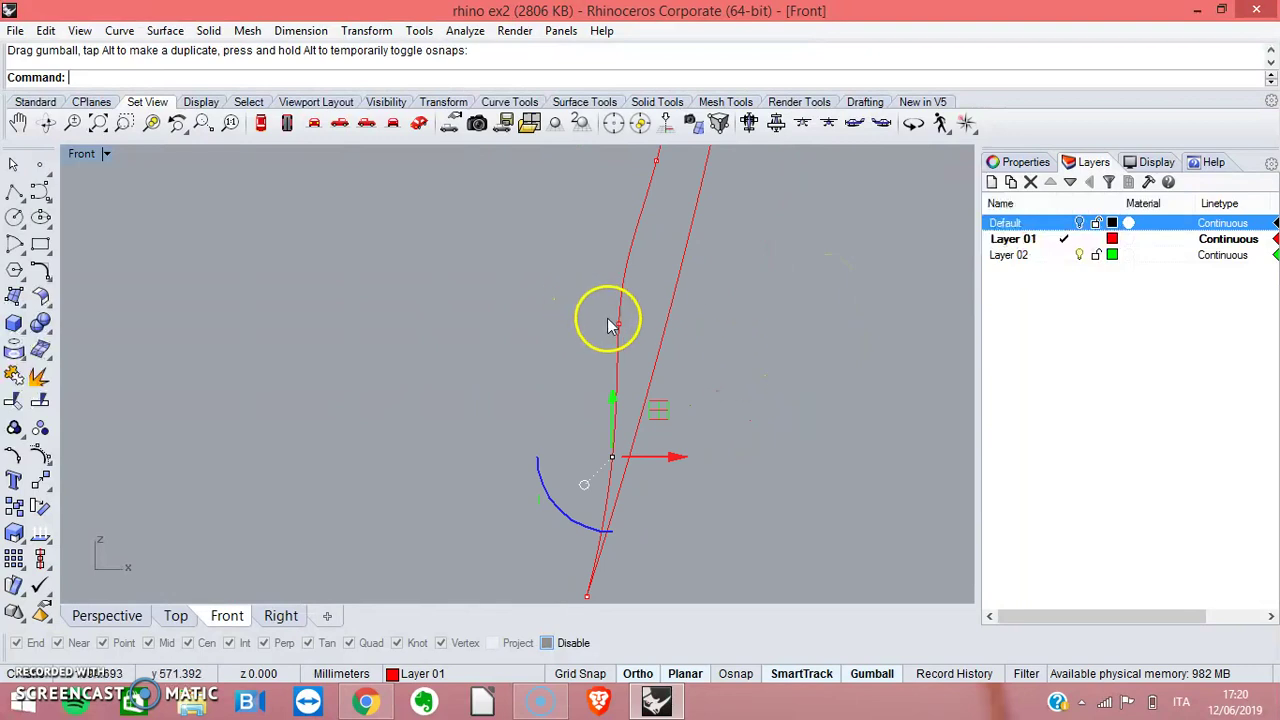
key(Delete)
scroll(521, 382, down, 3)
scroll(518, 375, up, 3)
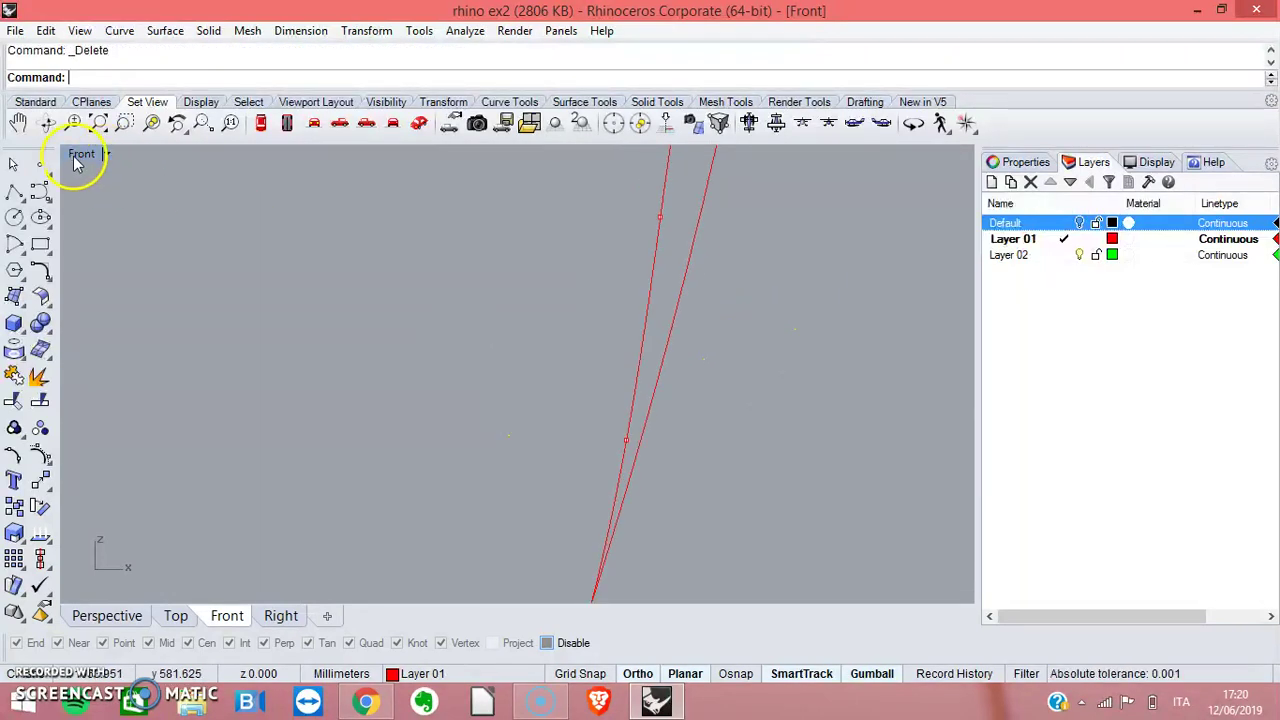
Offset the nearly vertical curve under the middle of the collar towards the collar's front edge.
scroll(450, 346, down, 8)
right_drag(545, 375, 697, 380)
scroll(545, 402, up, 2)
scroll(547, 399, up, 2)
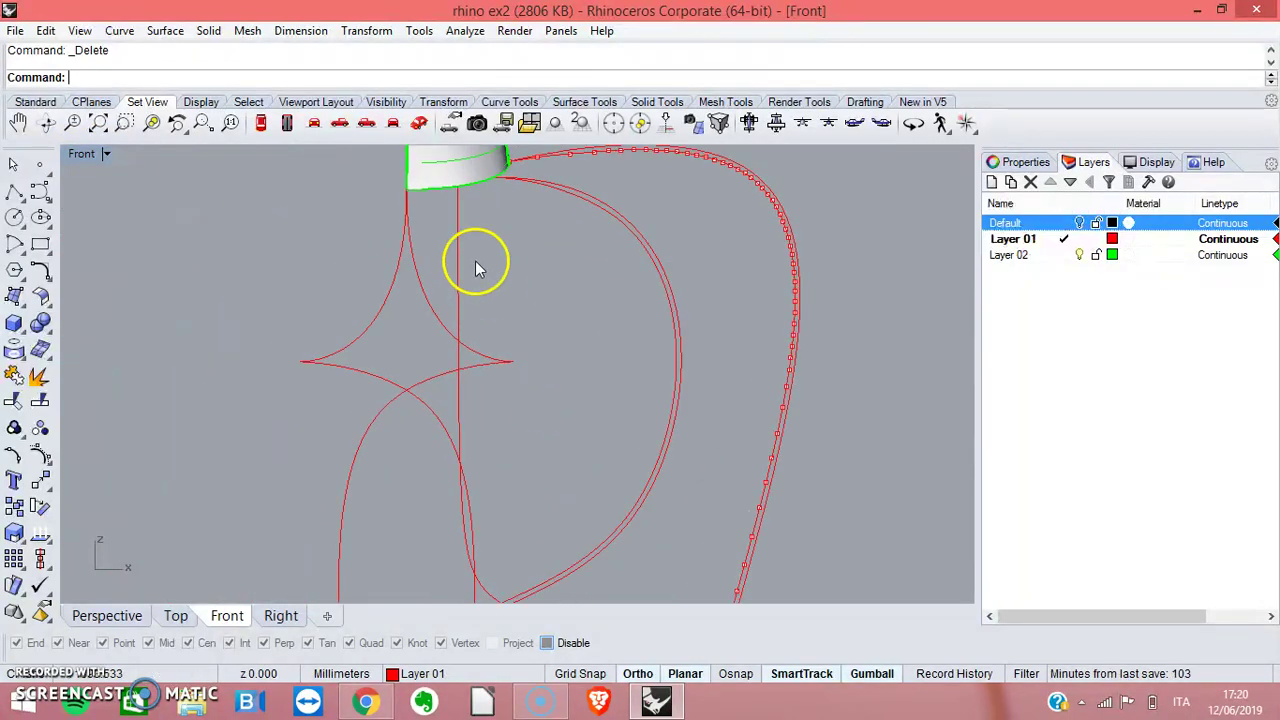
click(457, 262)
right_drag(586, 357, 676, 398)
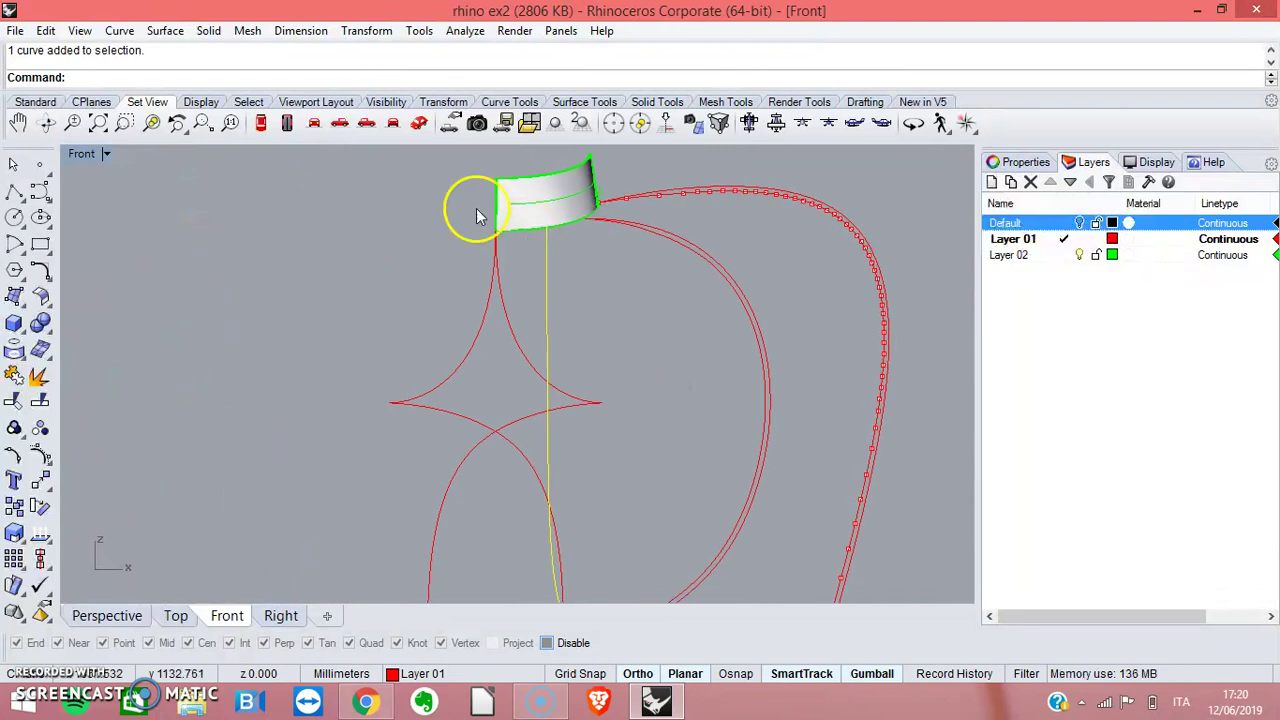
click(119, 30)
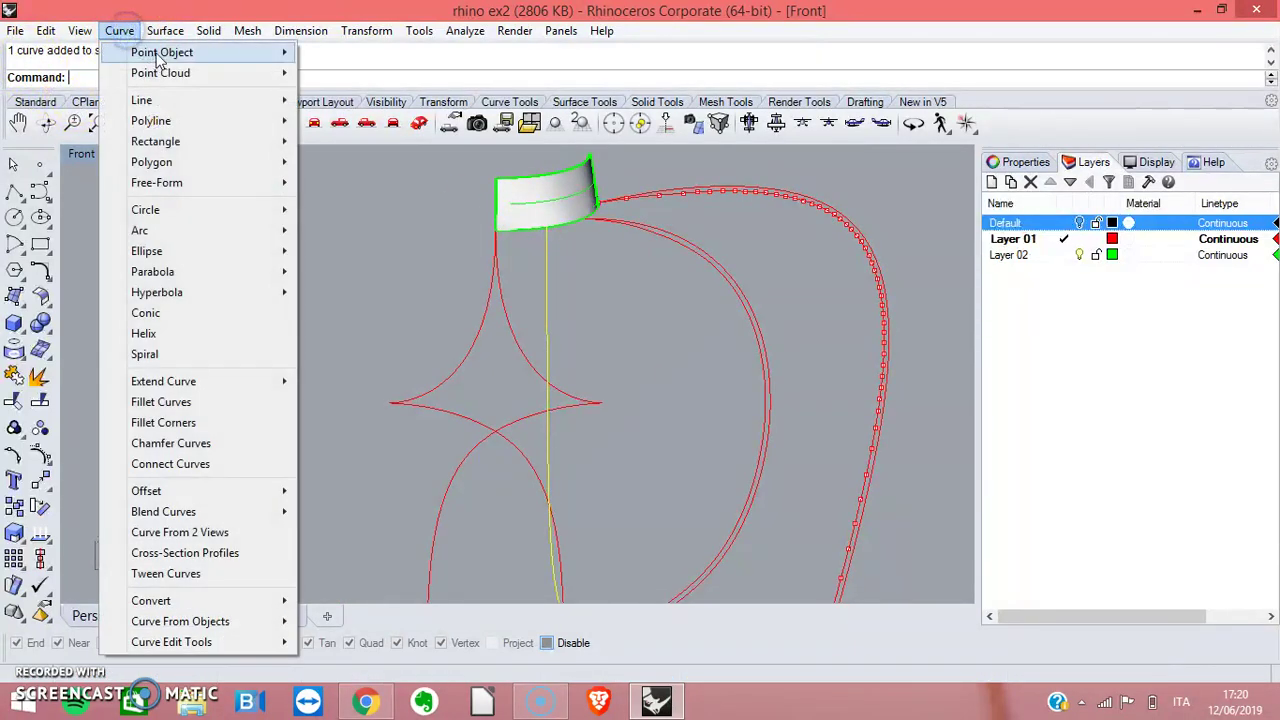
mouse_move(200, 490)
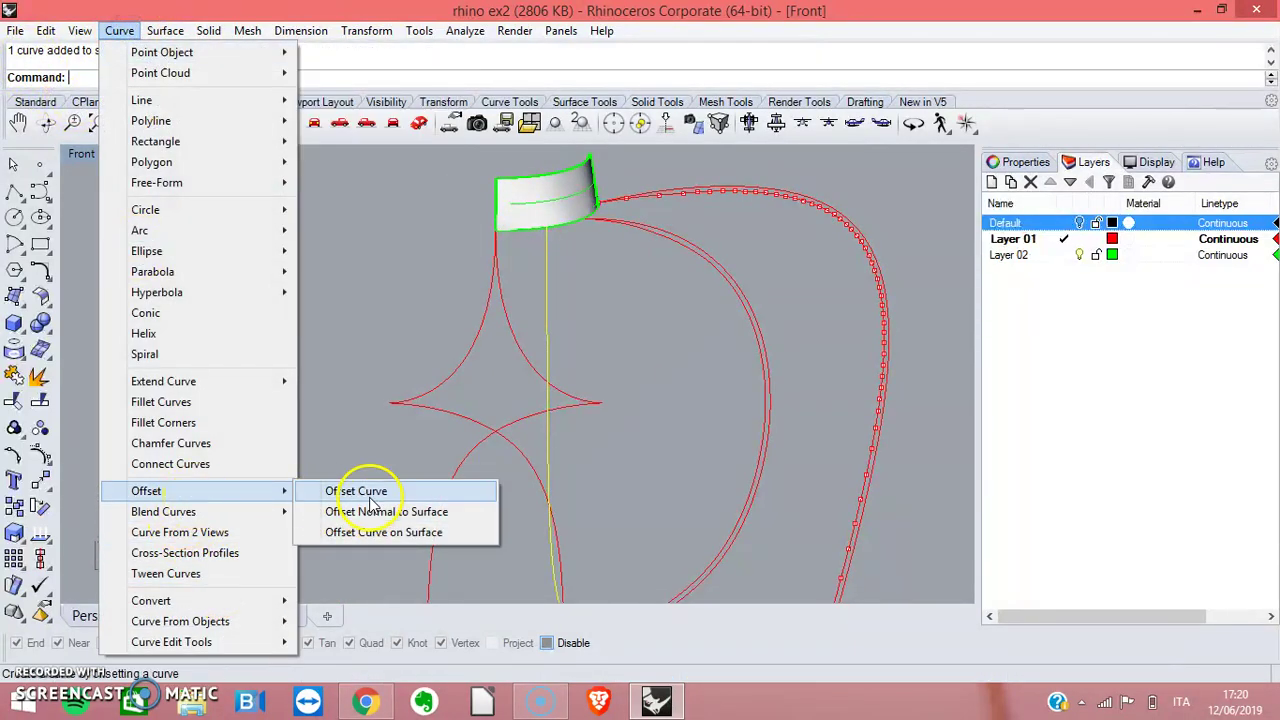
click(355, 491)
click(530, 331)
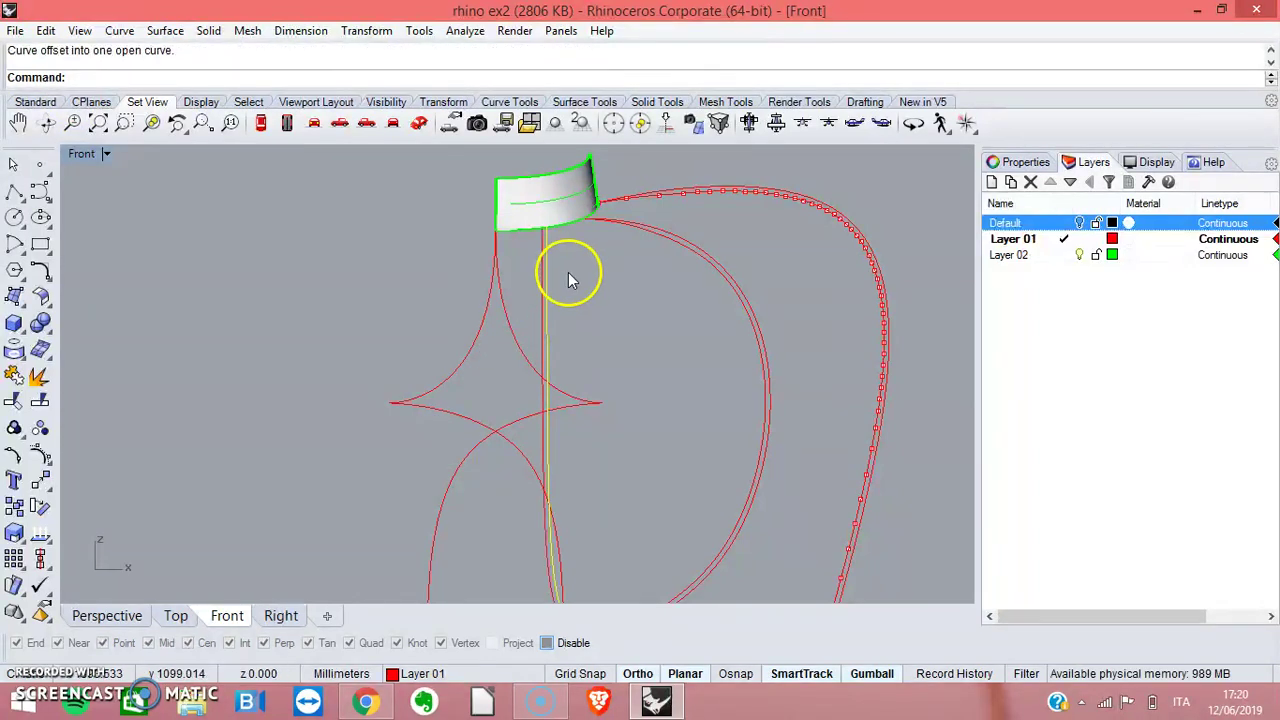
Turn on the edit points of the new offset curve beside the nearly vertical curve.
click(540, 318)
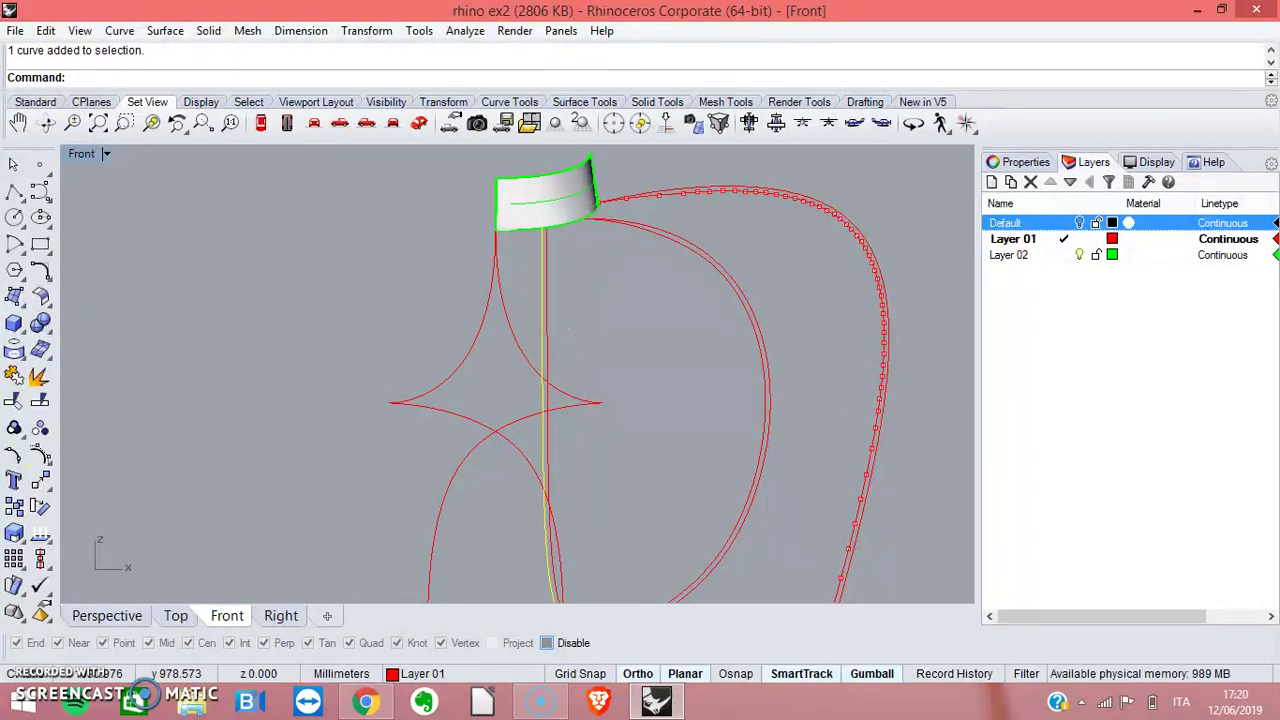
click(14, 458)
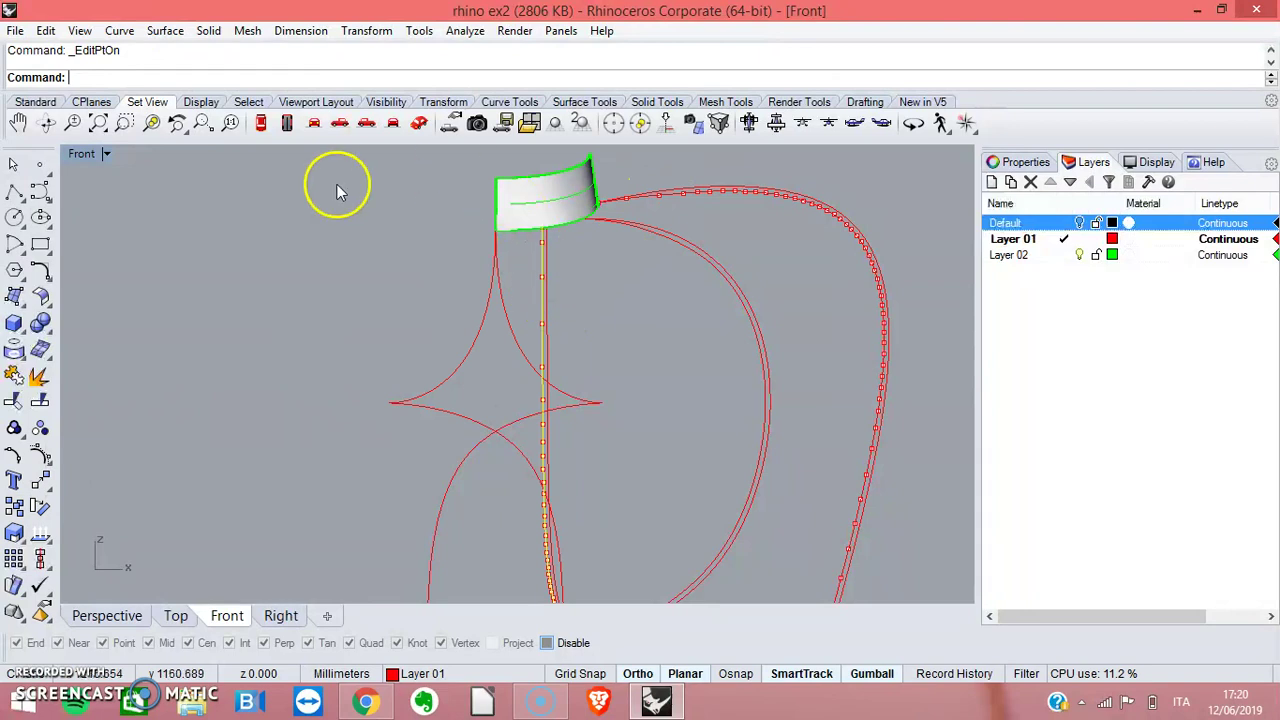
double_click(84, 154)
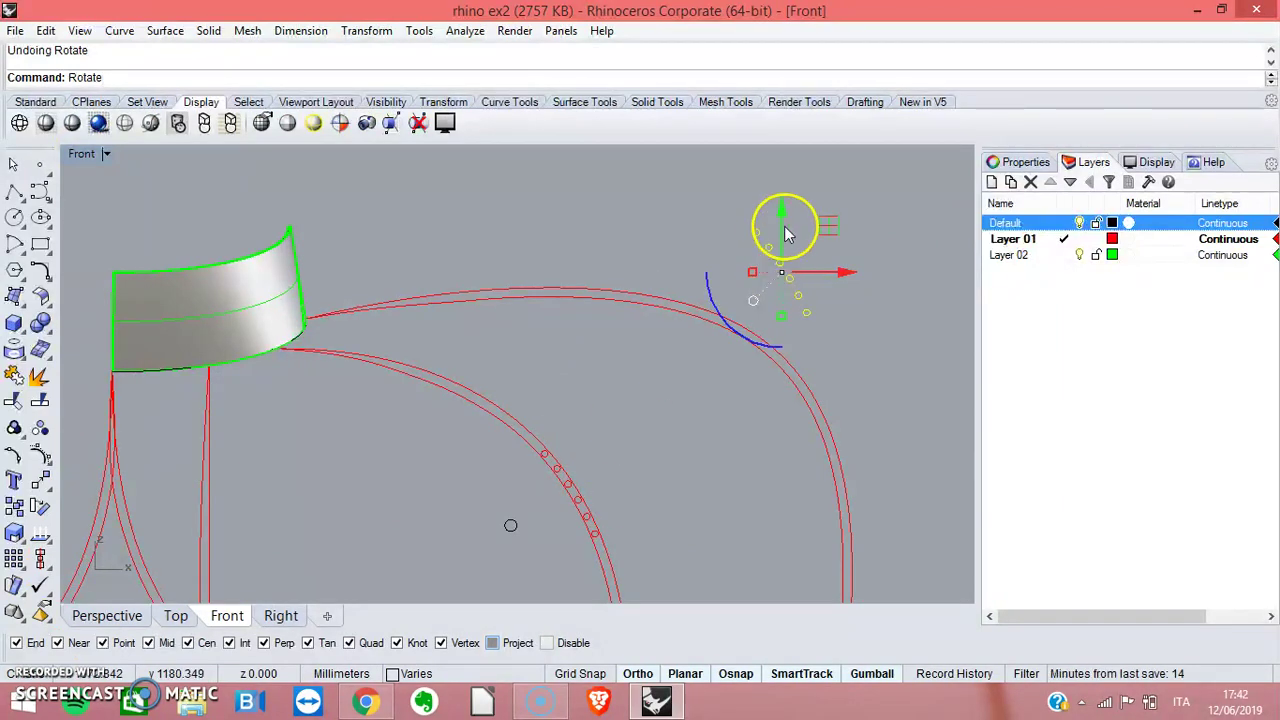
Rotate the selected row of small circles 15 degrees about its lowest circle and shift it horizontally towards the collar.
key(Return)
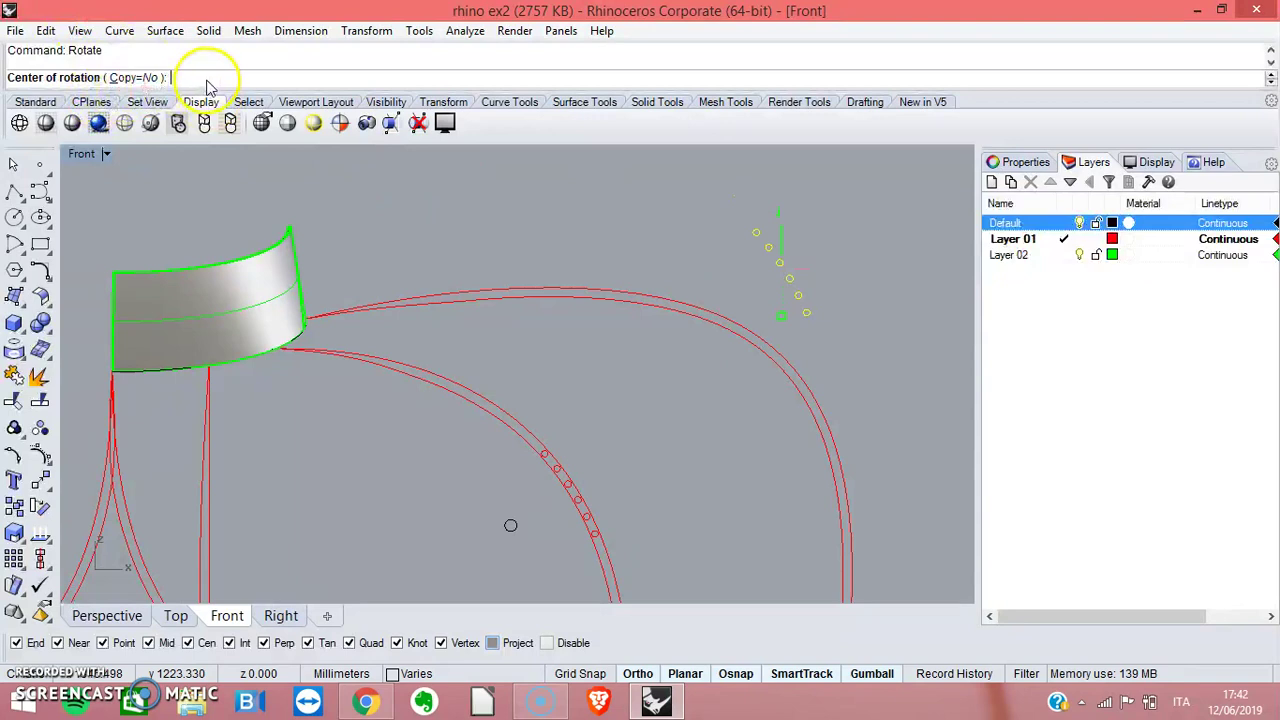
click(808, 312)
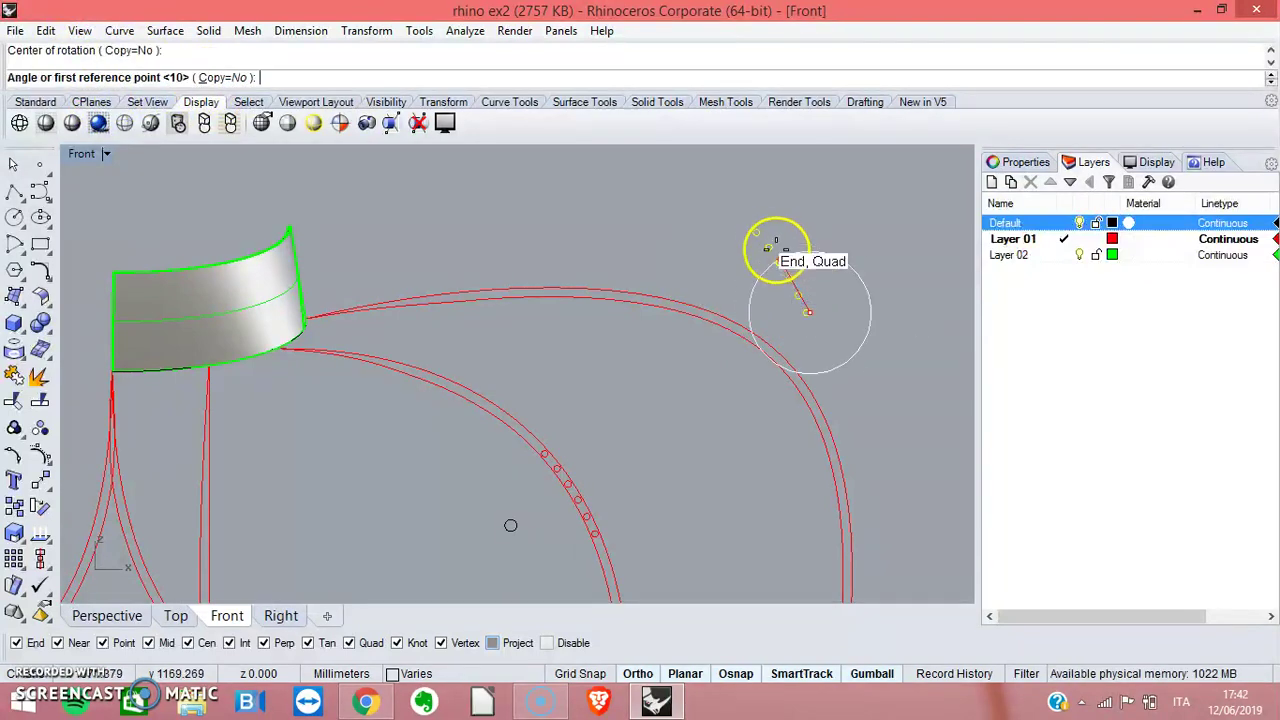
click(757, 223)
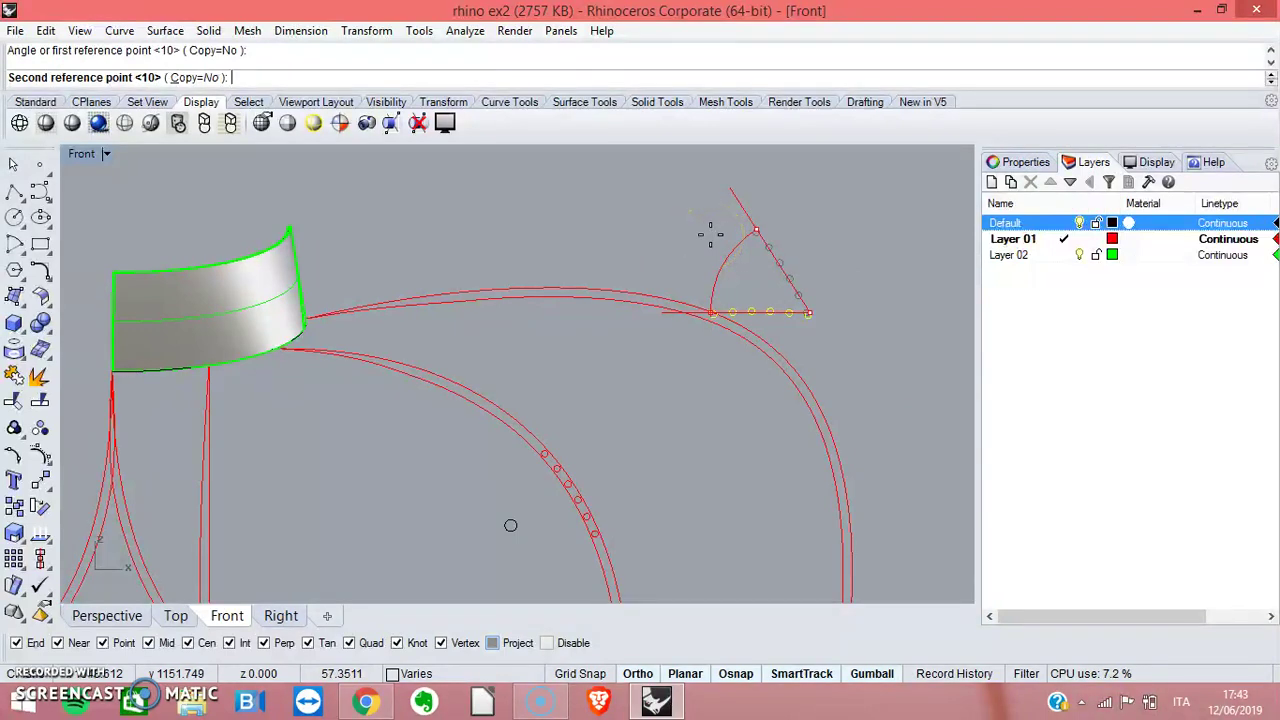
key(Return)
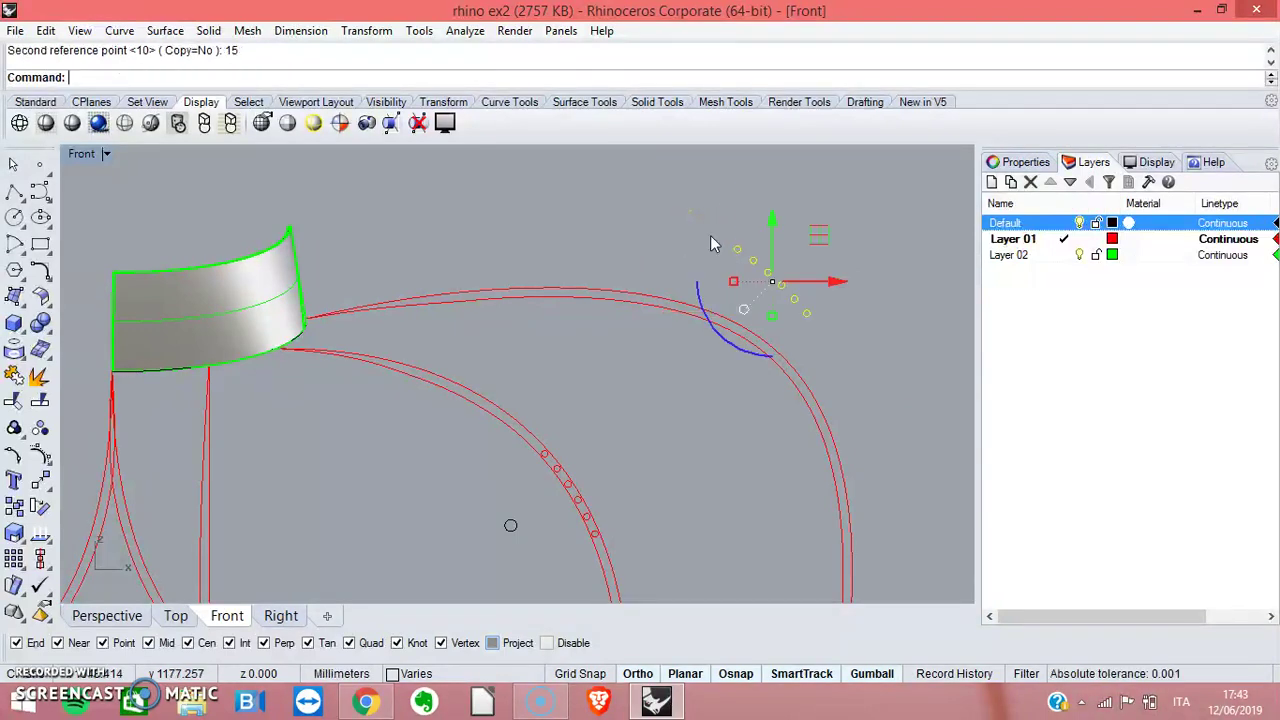
drag(831, 281, 786, 291)
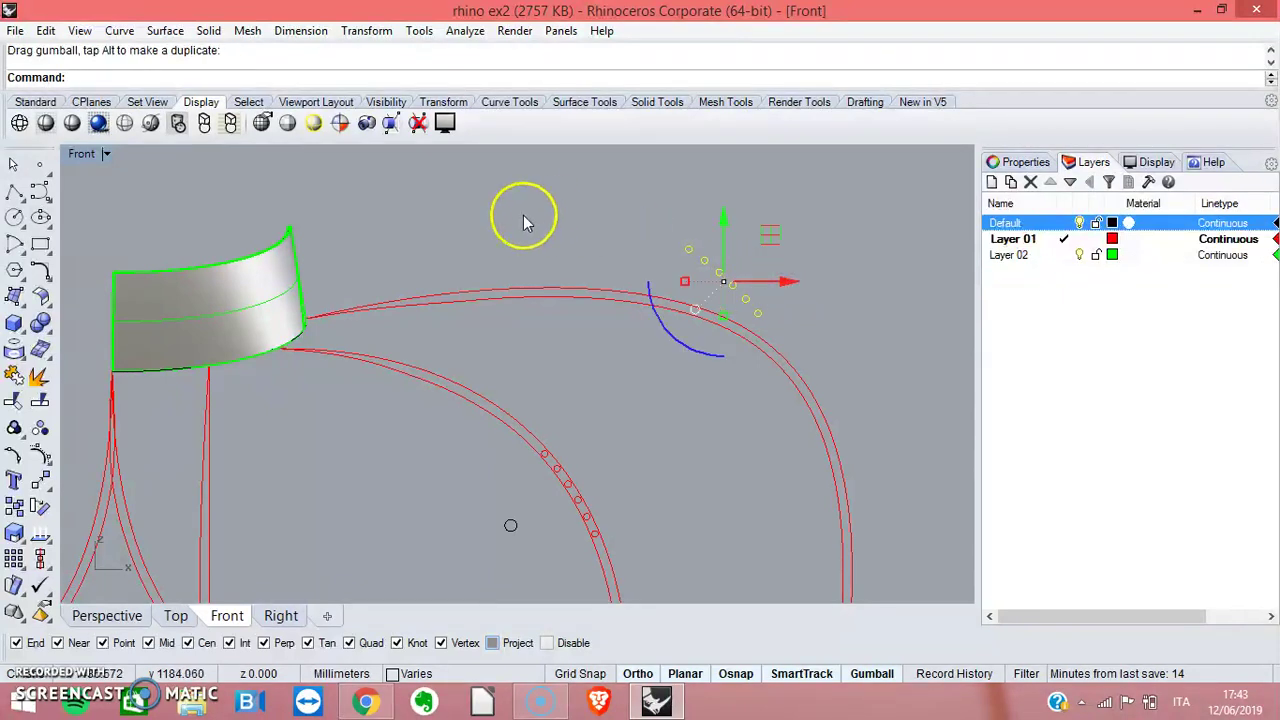
Rotate the row of small circles a further 5 degrees about its lowest circle.
right_click(550, 196)
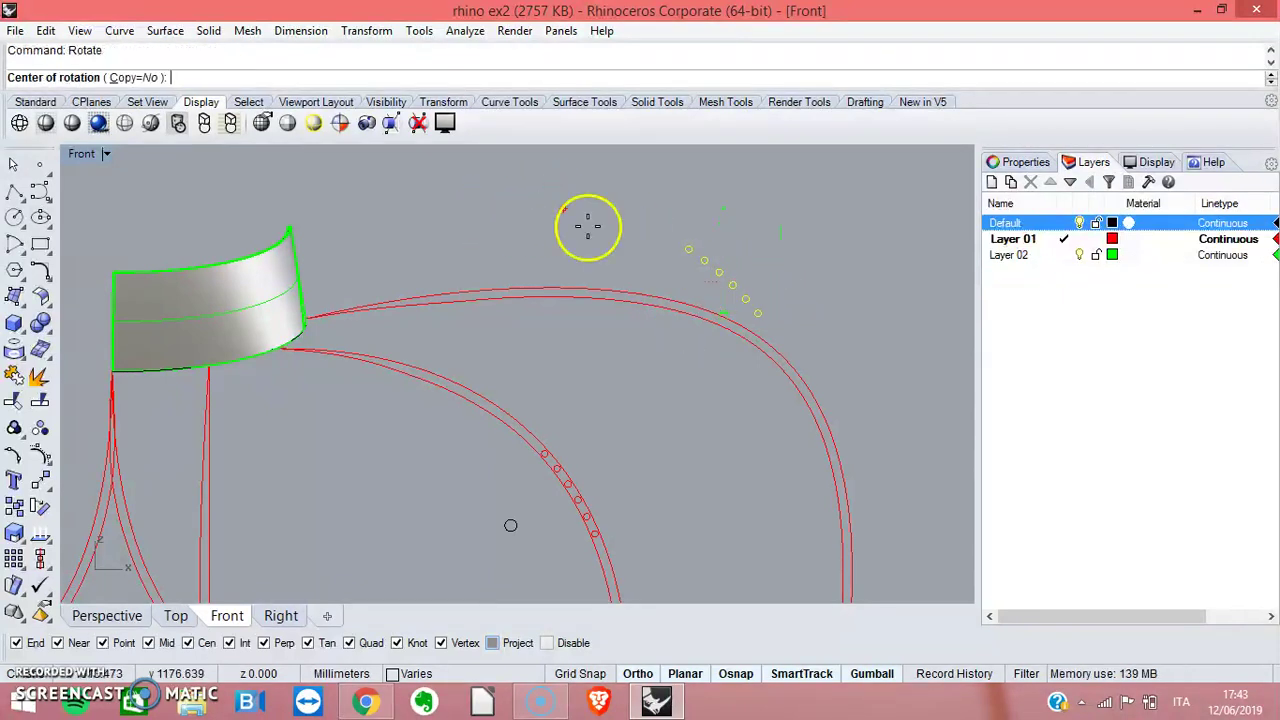
click(760, 314)
click(760, 314)
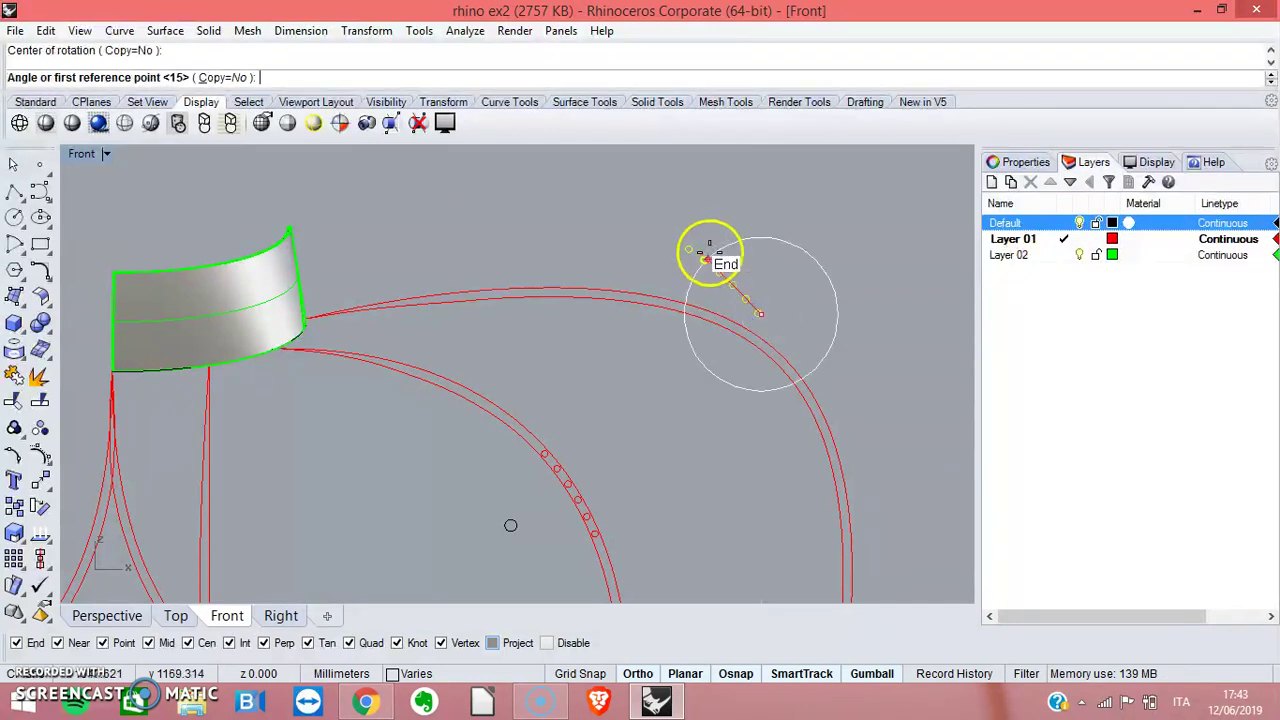
click(688, 243)
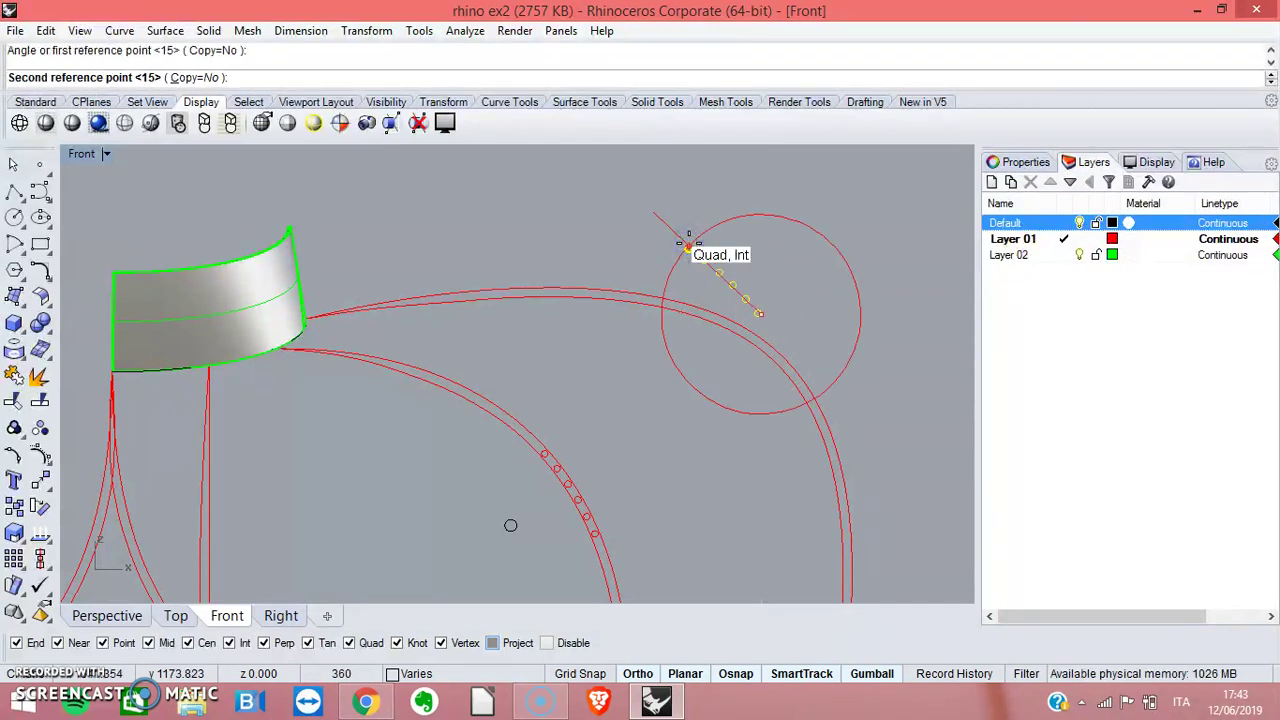
text(5)
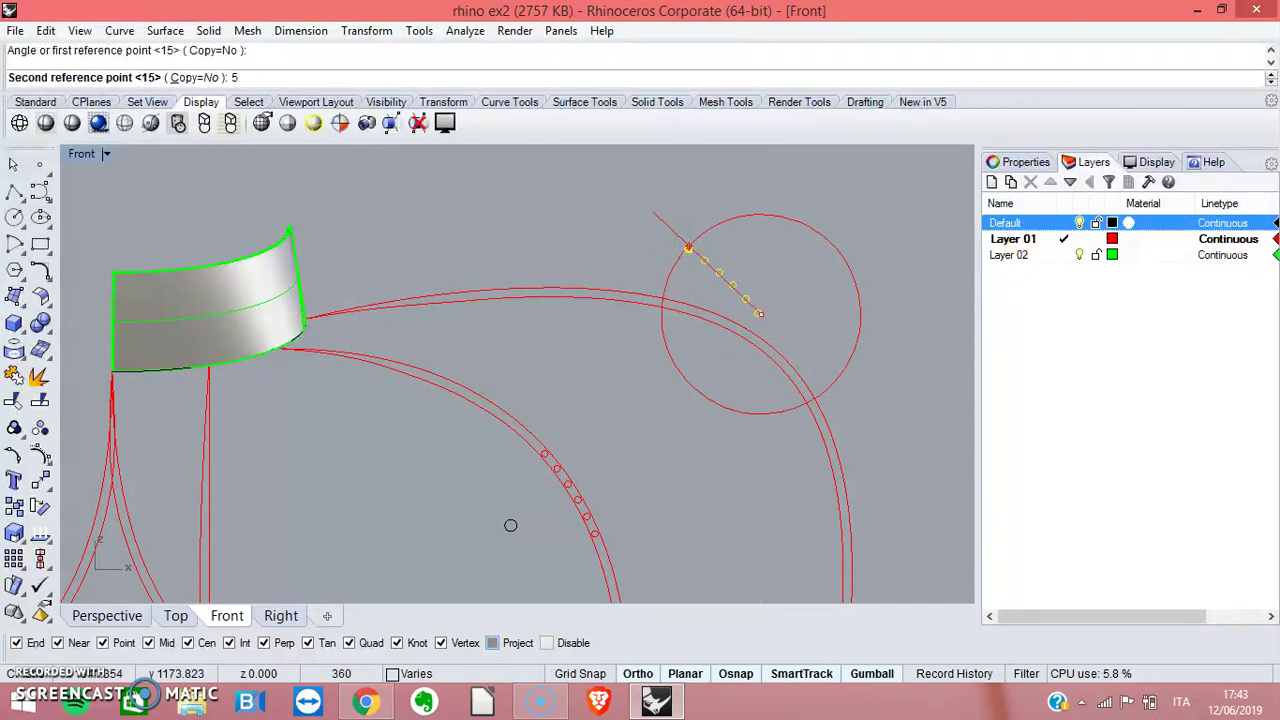
key(Return)
click(714, 242)
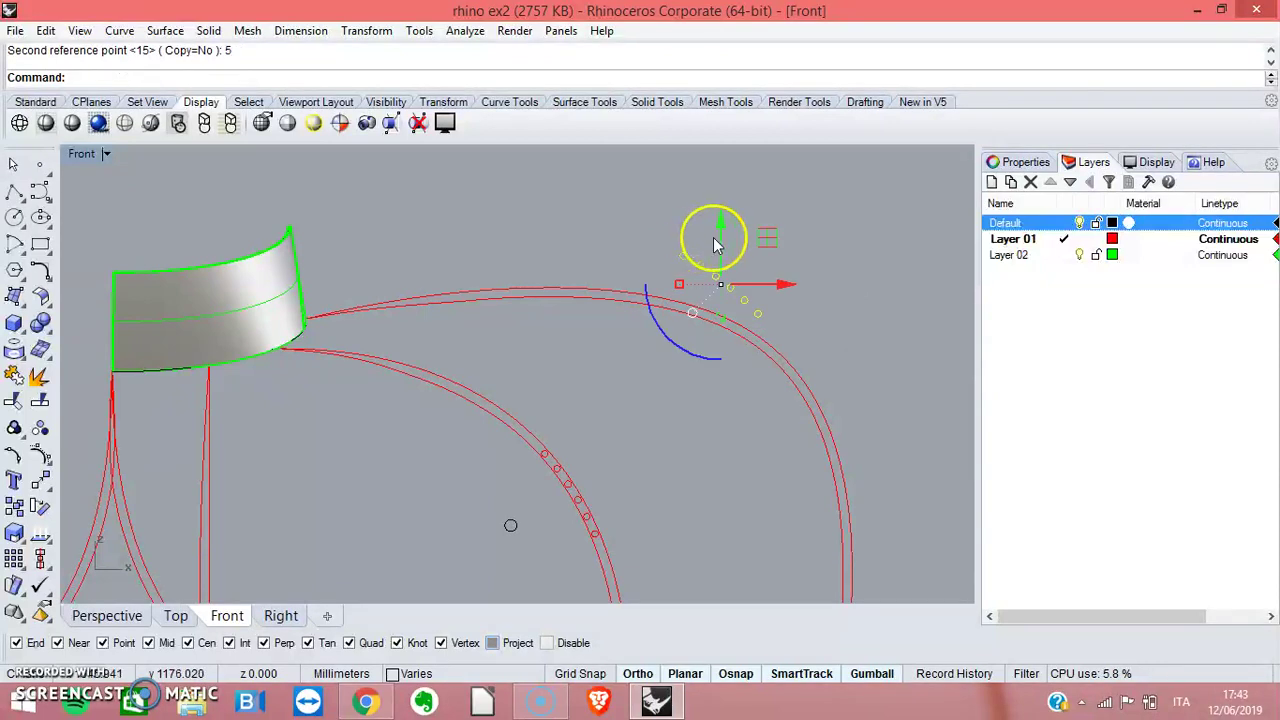
Rotate the row of small circles another 10 degrees about its lowest circle.
right_click(686, 222)
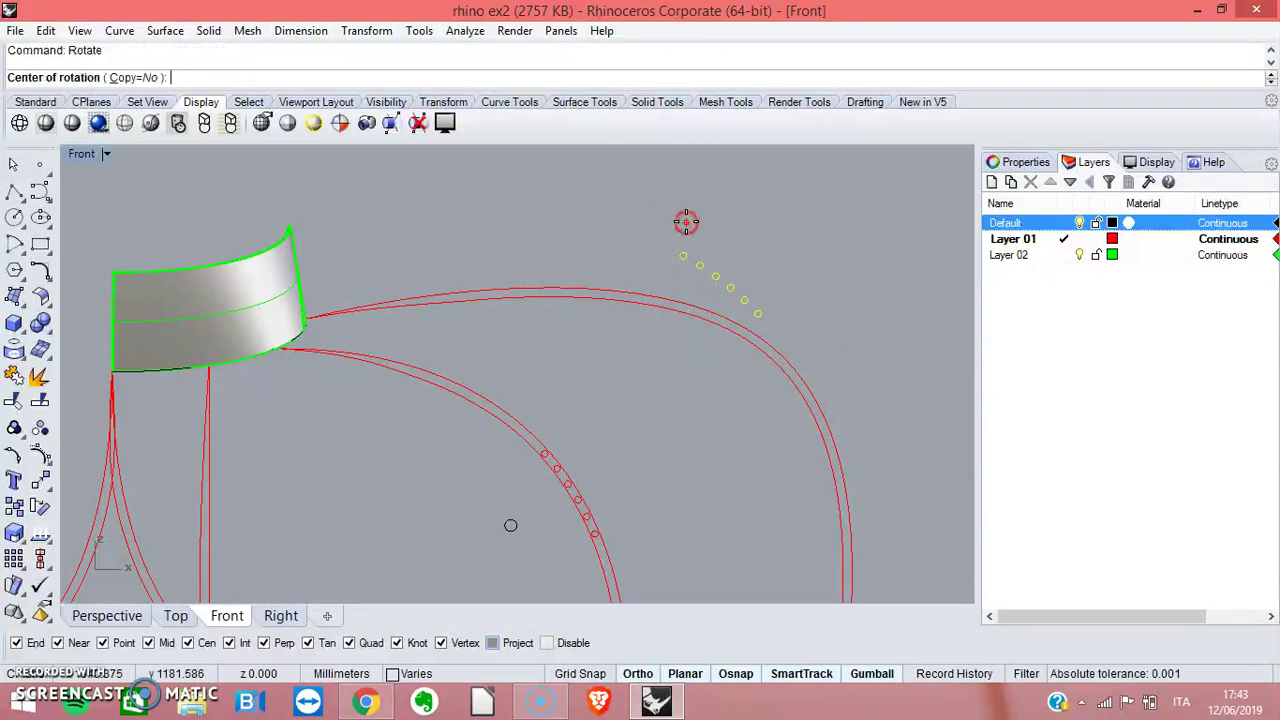
click(759, 313)
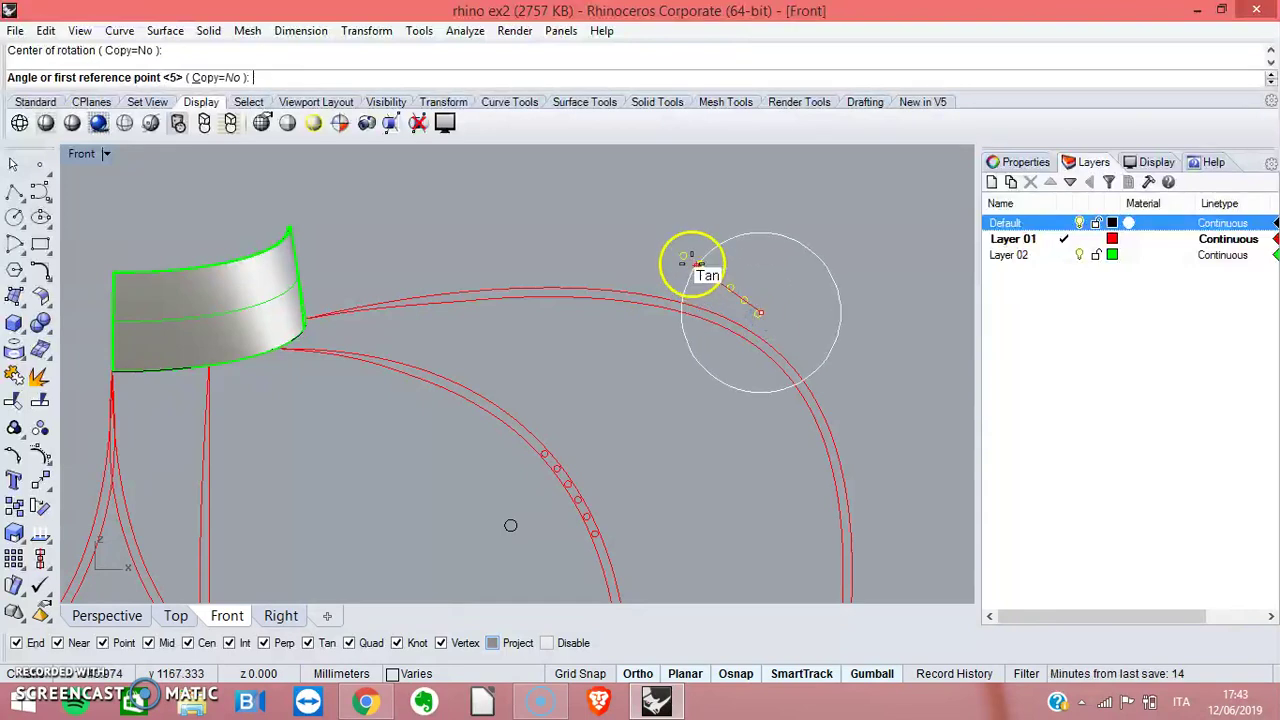
click(679, 254)
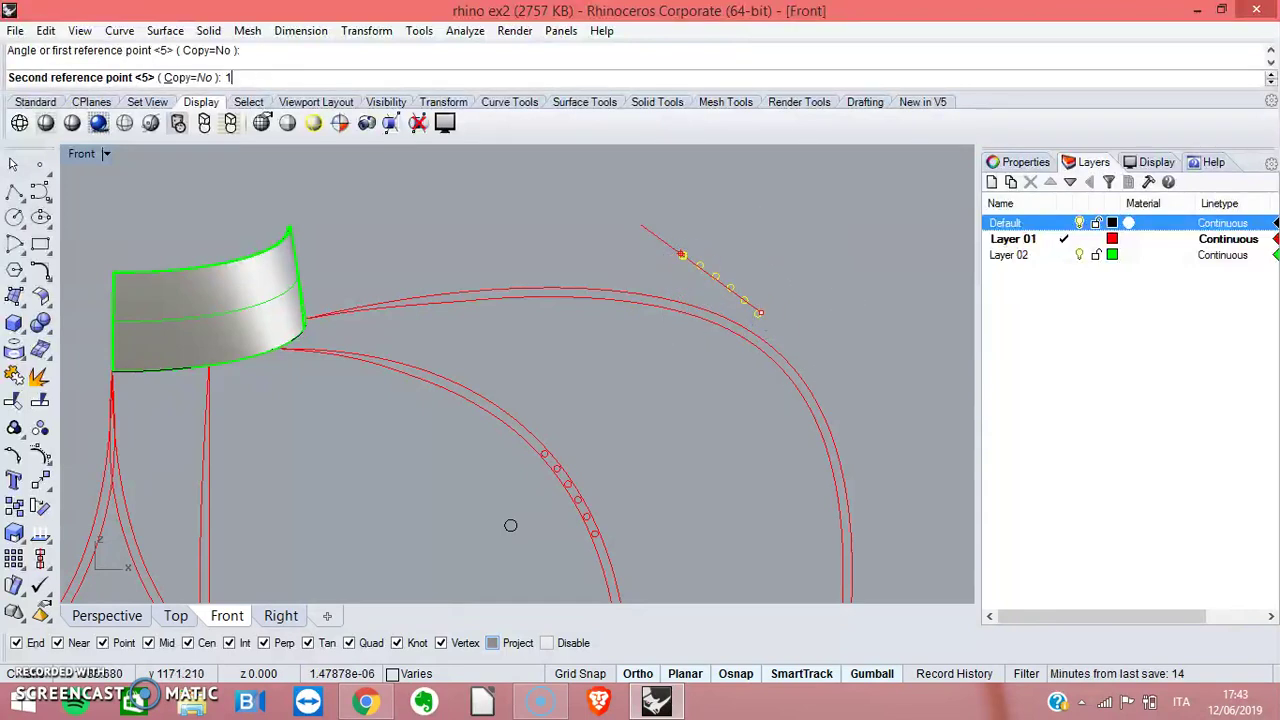
key(Return)
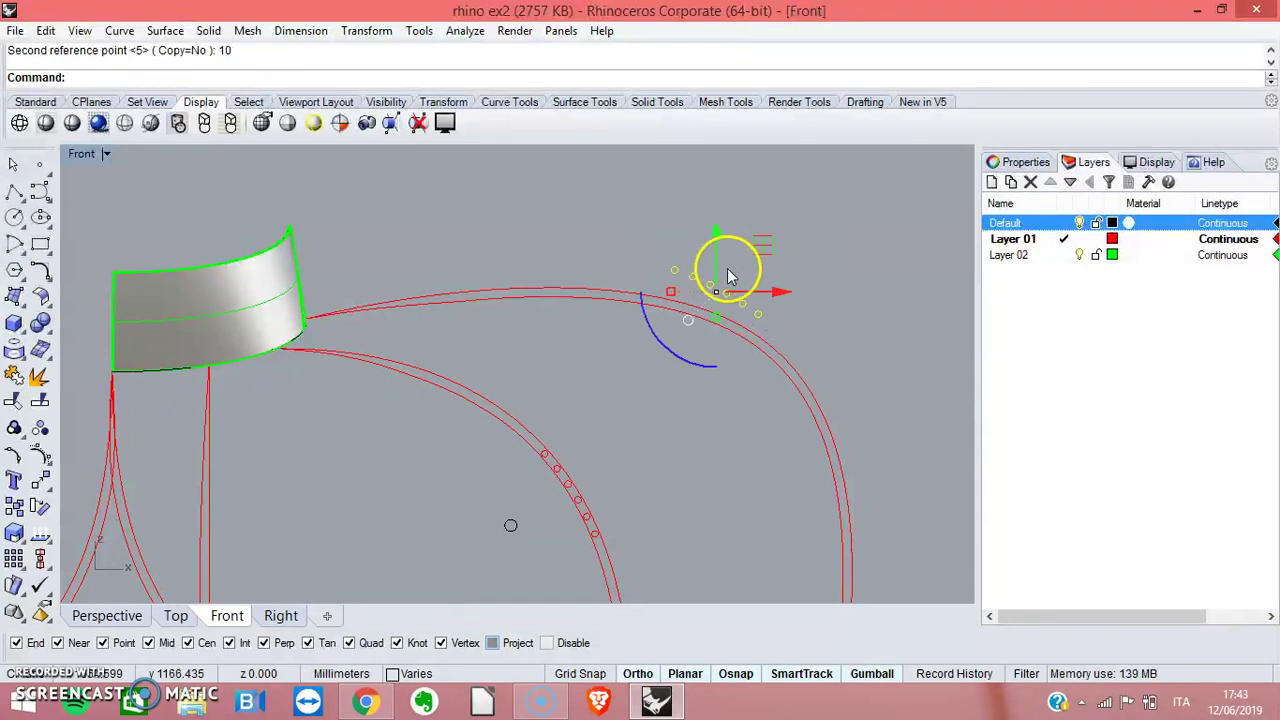
Move the rotated row of circles between the two outer curves, adjusting its position along them towards the collar.
drag(777, 295, 717, 251)
click(717, 251)
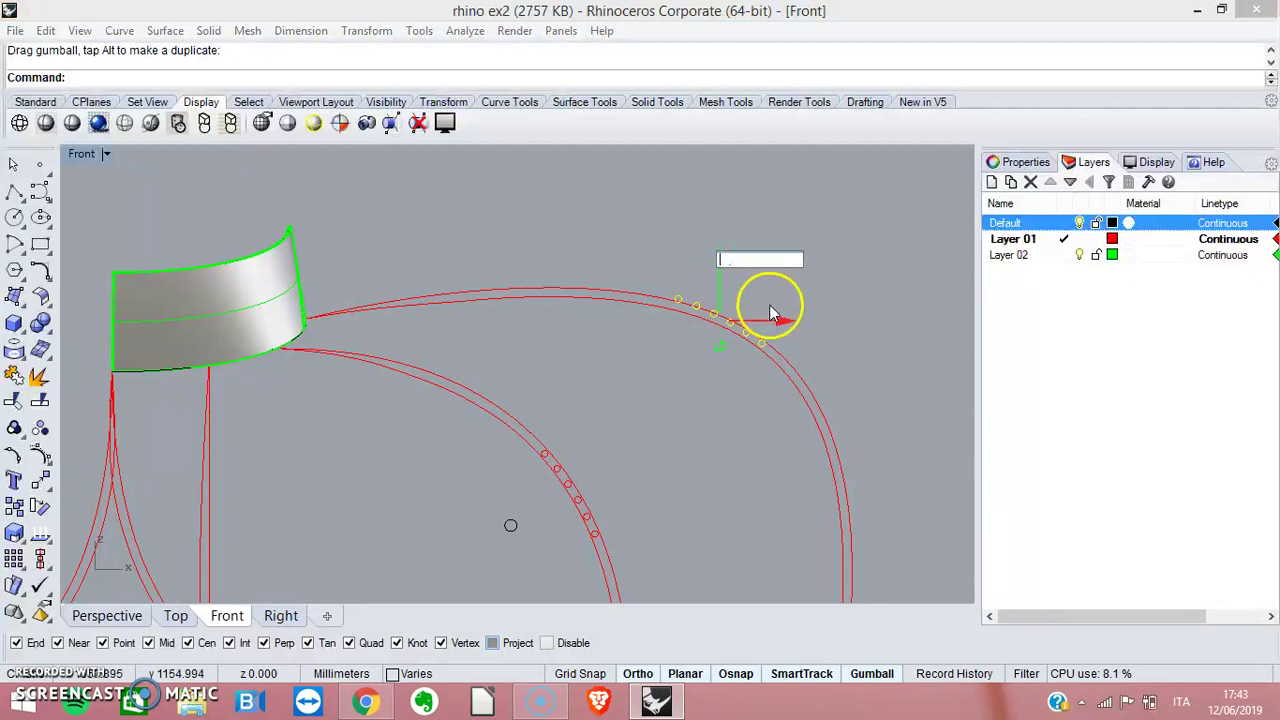
drag(790, 321, 652, 227)
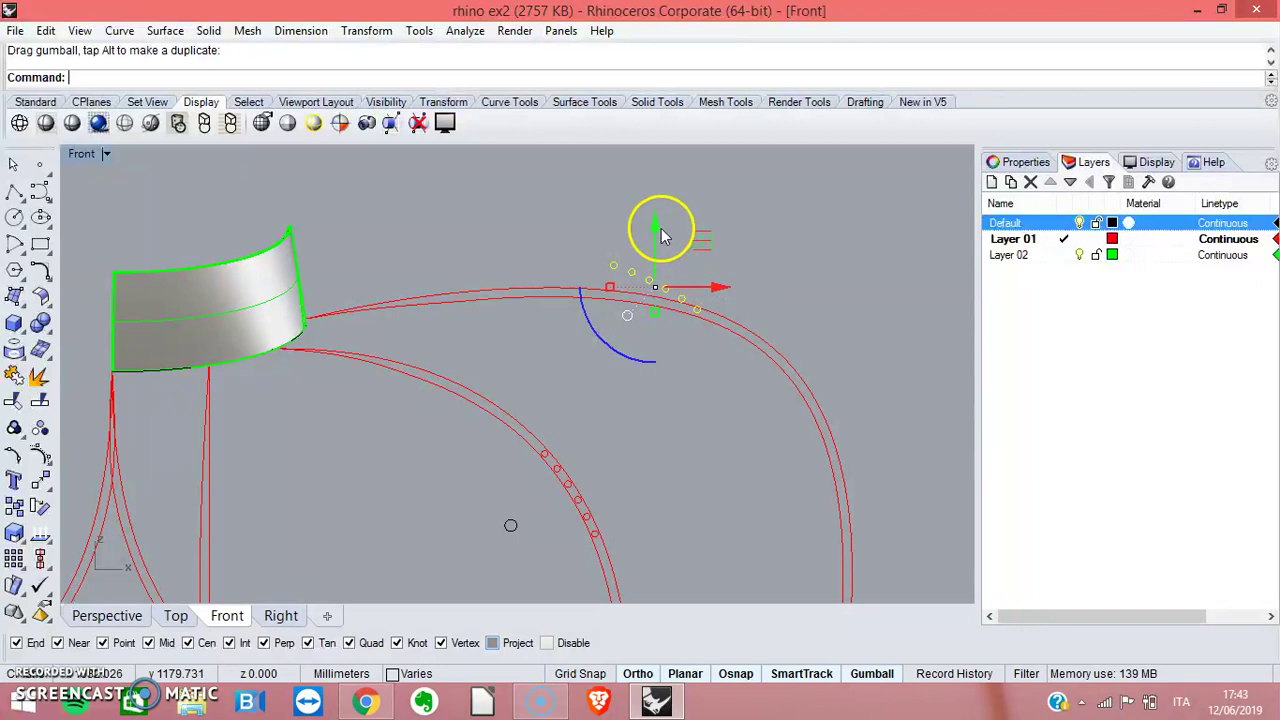
drag(656, 227, 660, 230)
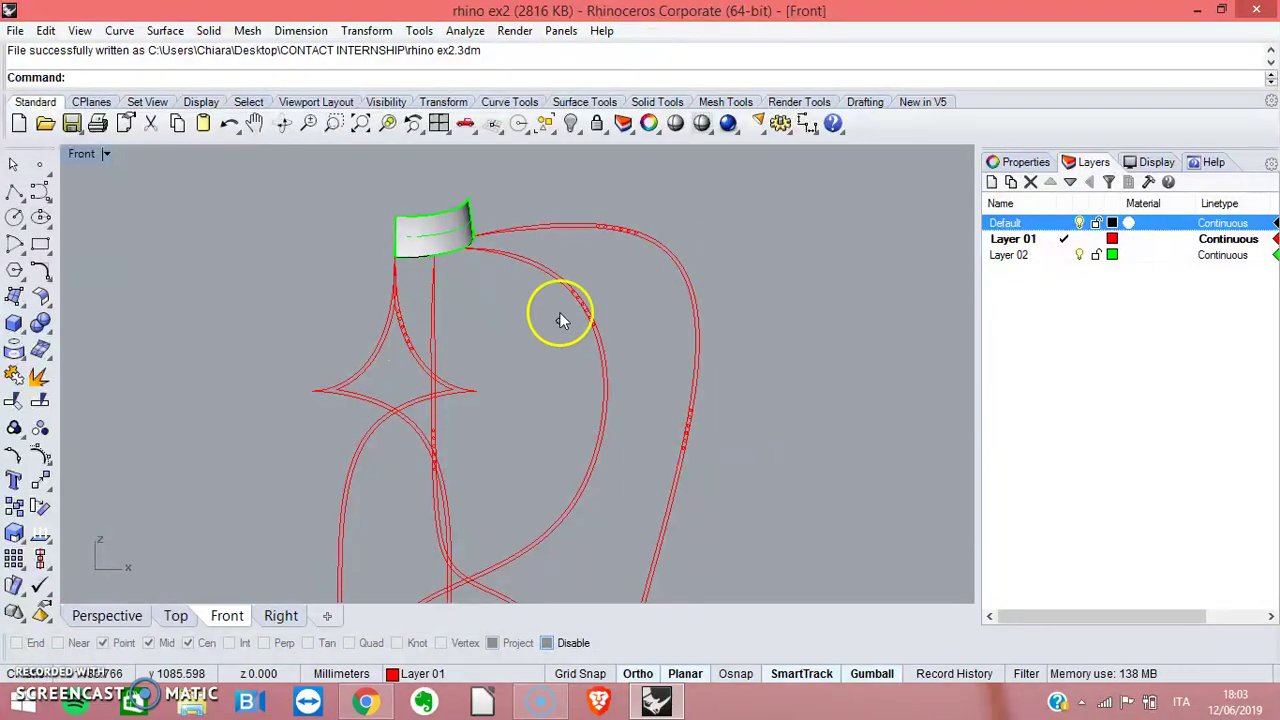
Hide the Default layer and bring the collar with its double pattern curves into view.
scroll(588, 345, up, 3)
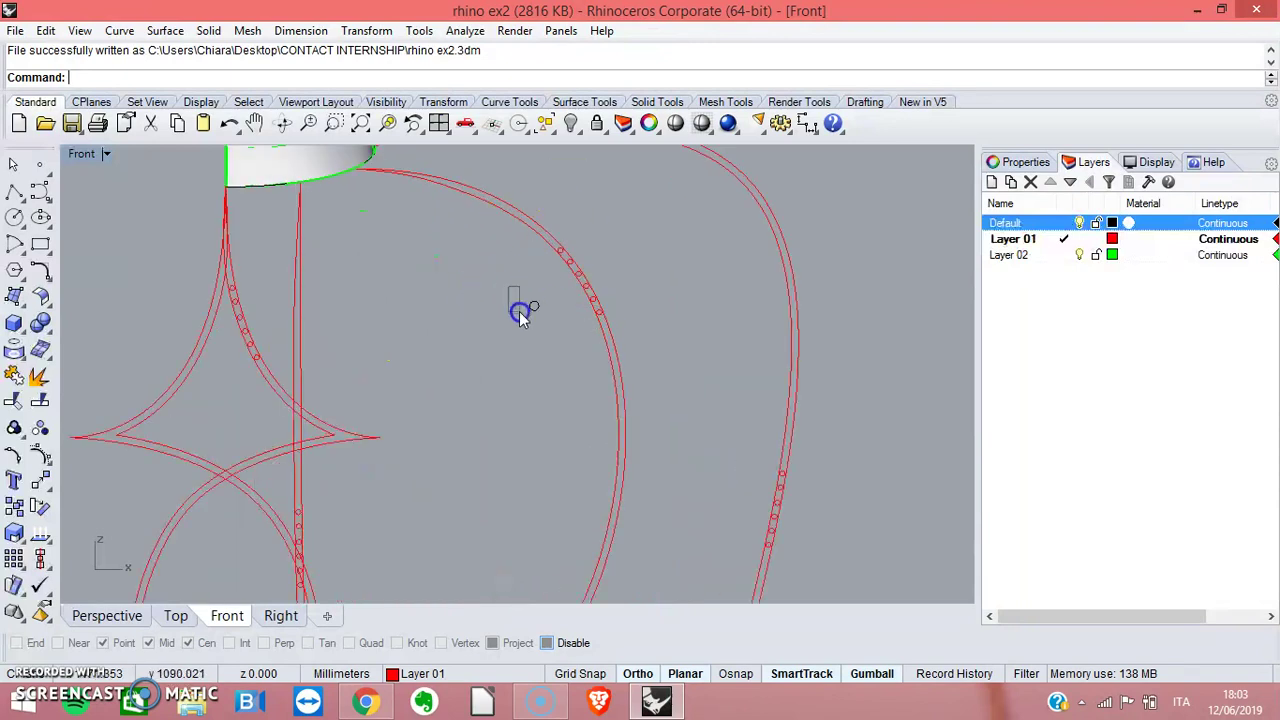
click(1077, 223)
scroll(686, 318, down, 5)
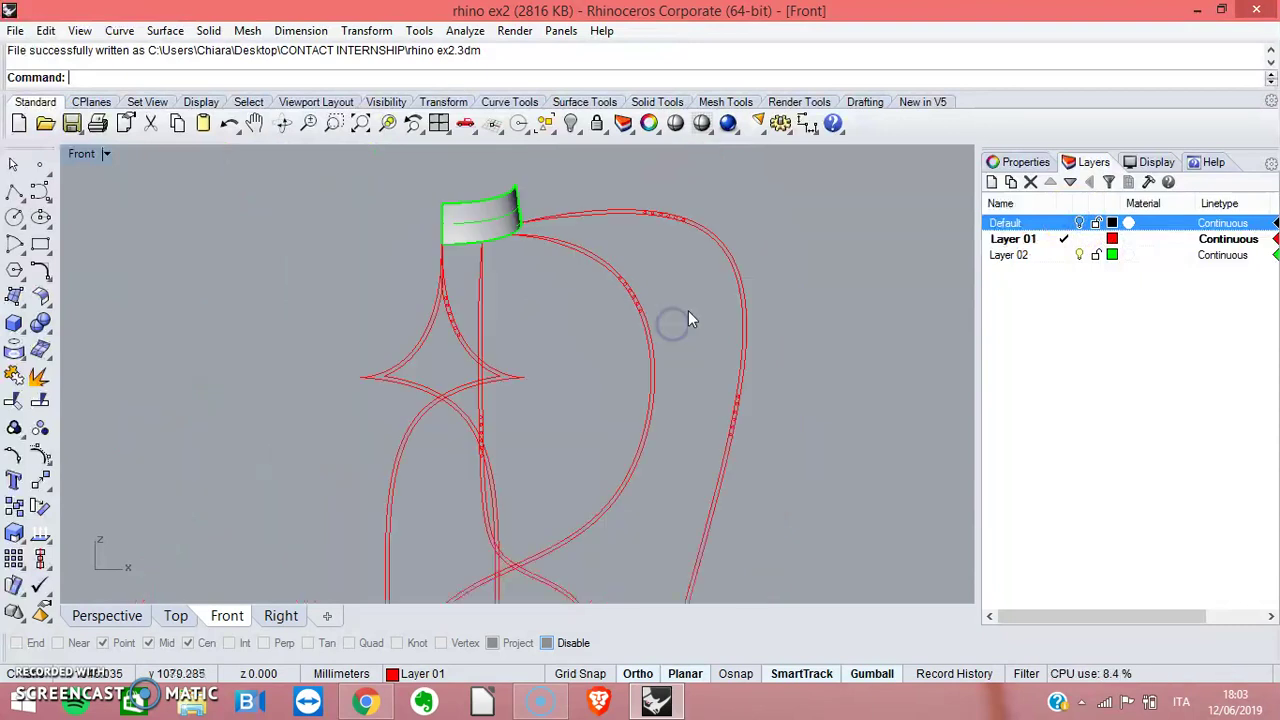
right_drag(688, 318, 459, 263)
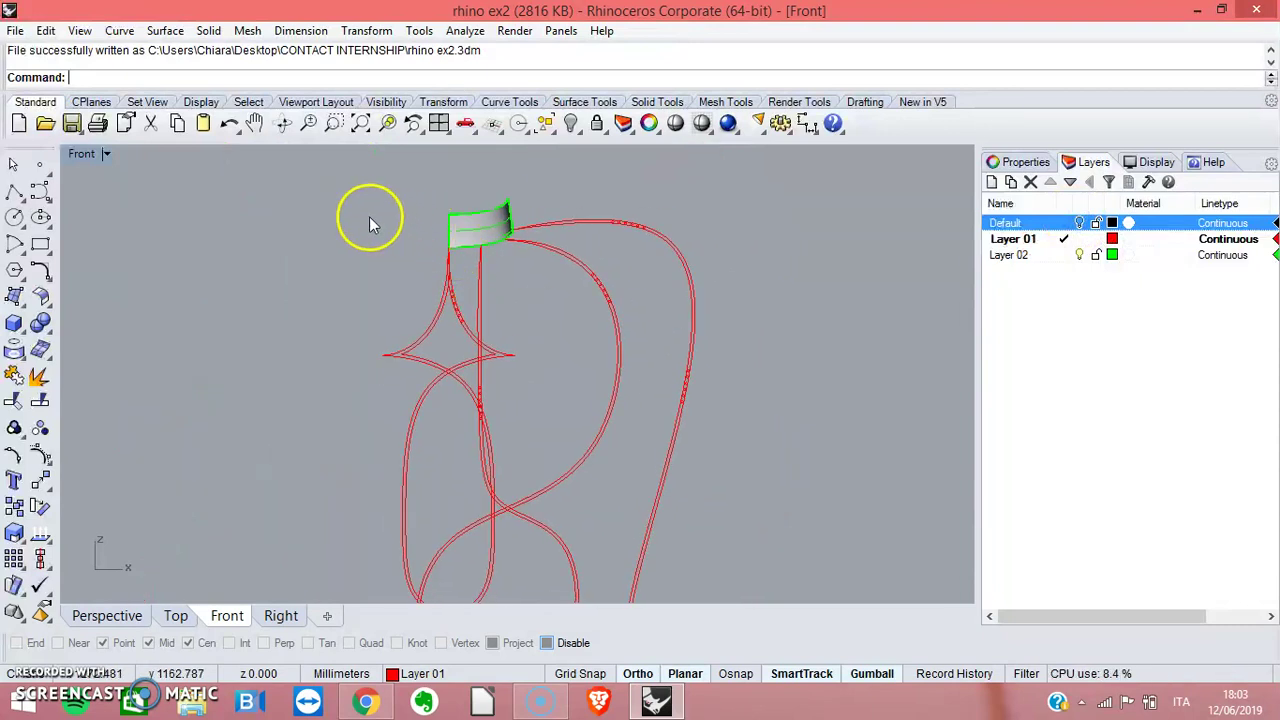